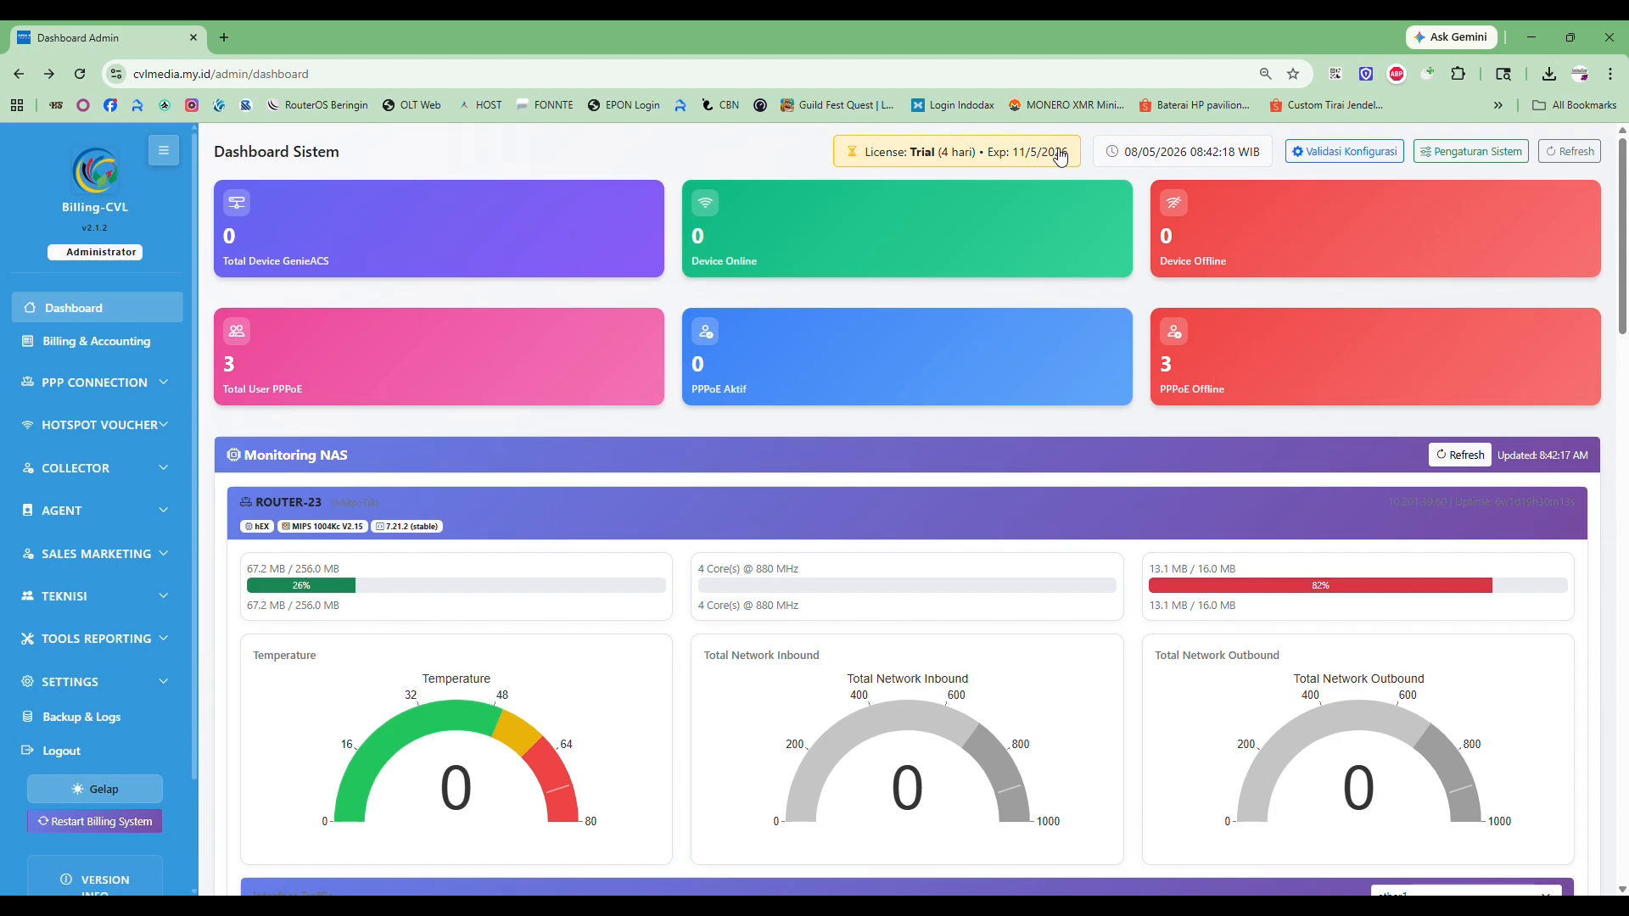
Open the license activation page and paste the signed license JSON from the text editor into the License bertanda (JSON) field
left_click(969, 154)
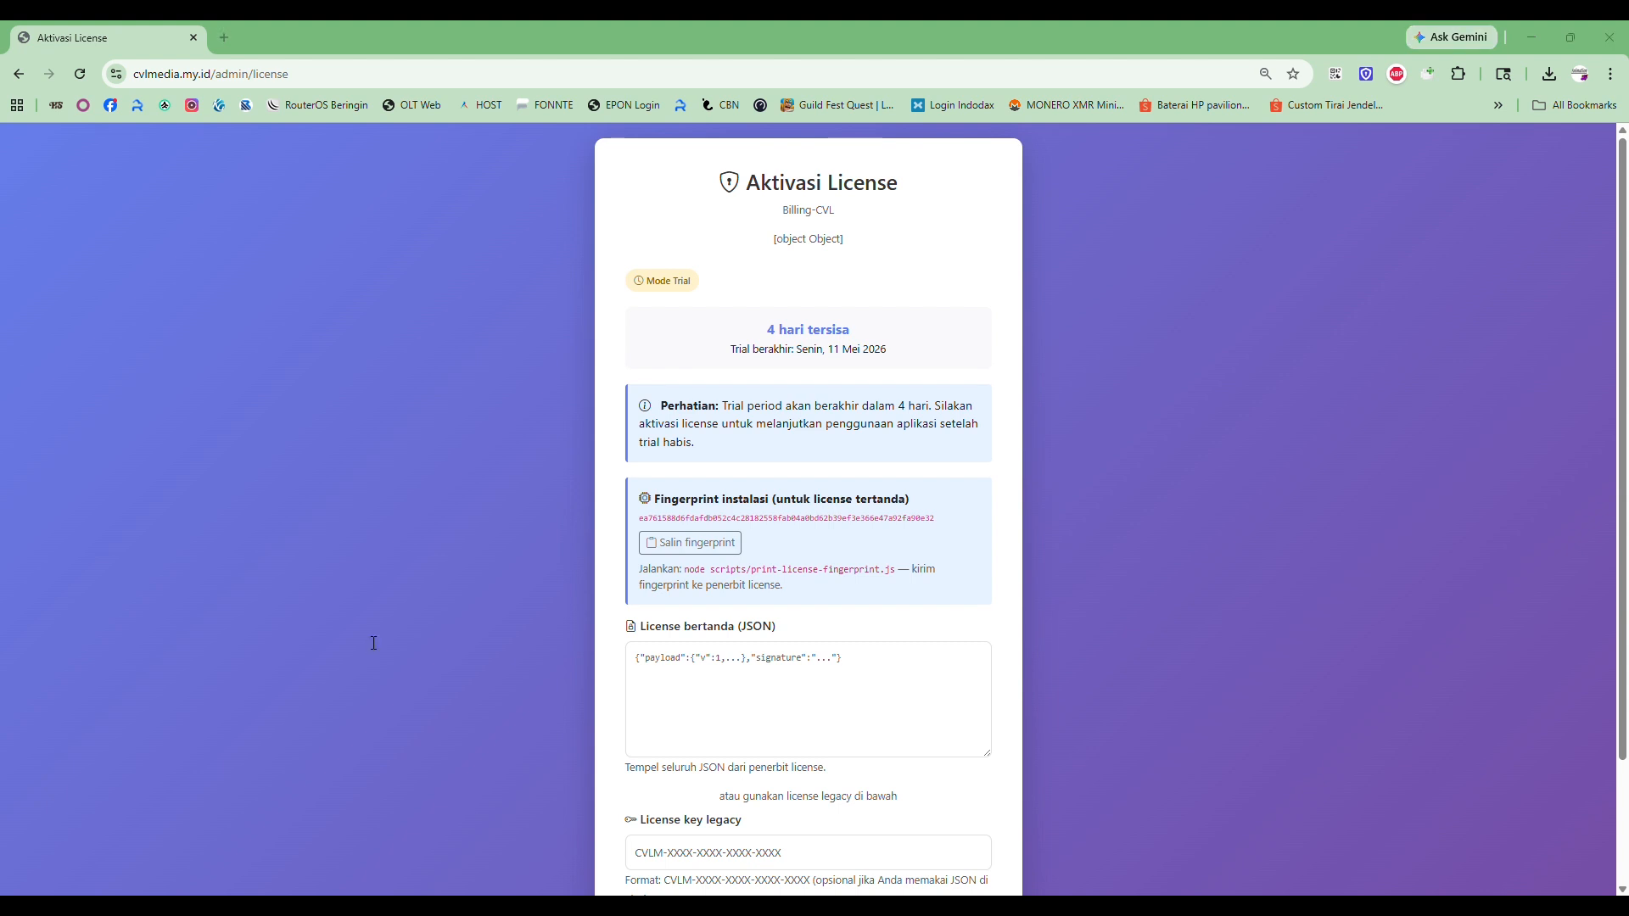
key("alt+Tab")
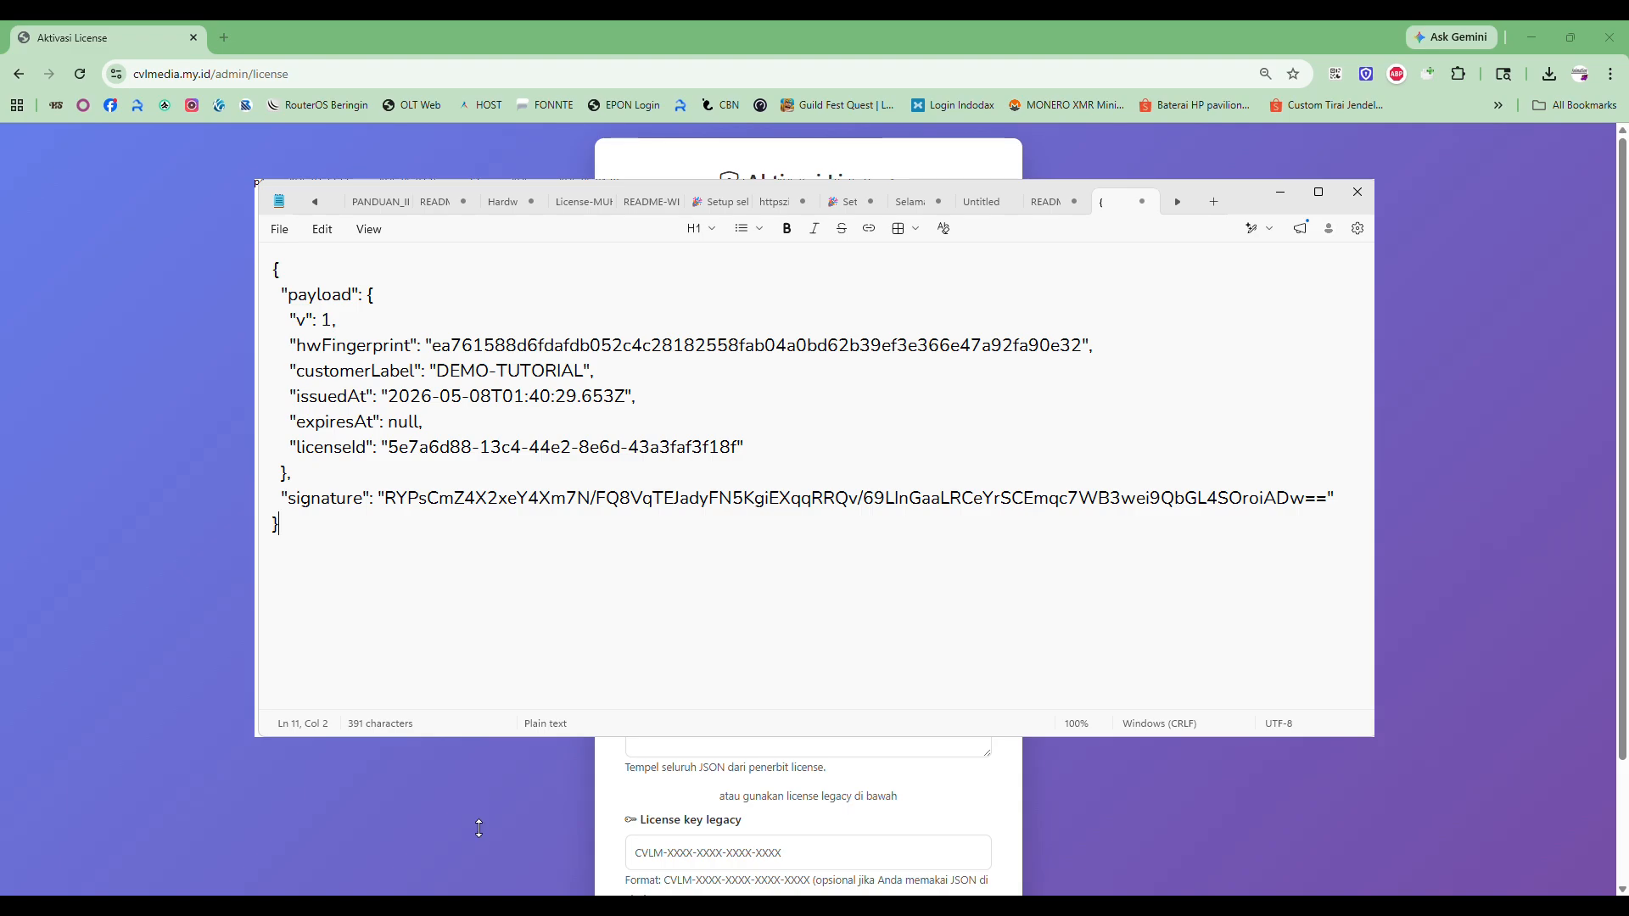
left_click(469, 829)
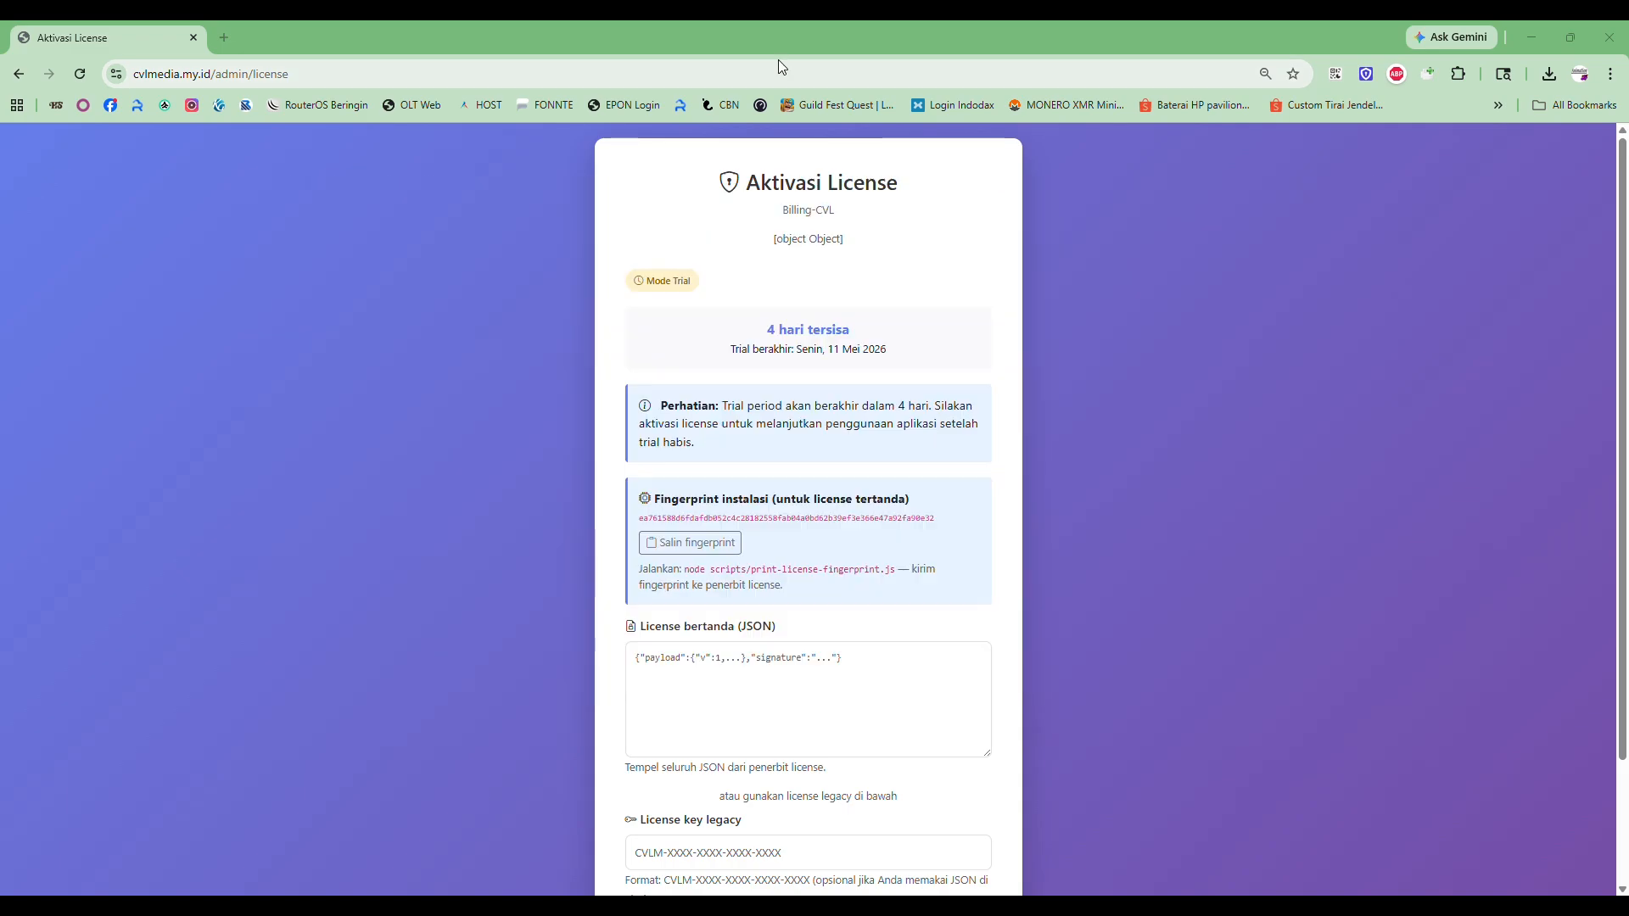
left_click(735, 678)
left_click_drag(651, 626, 741, 624)
left_click(772, 699)
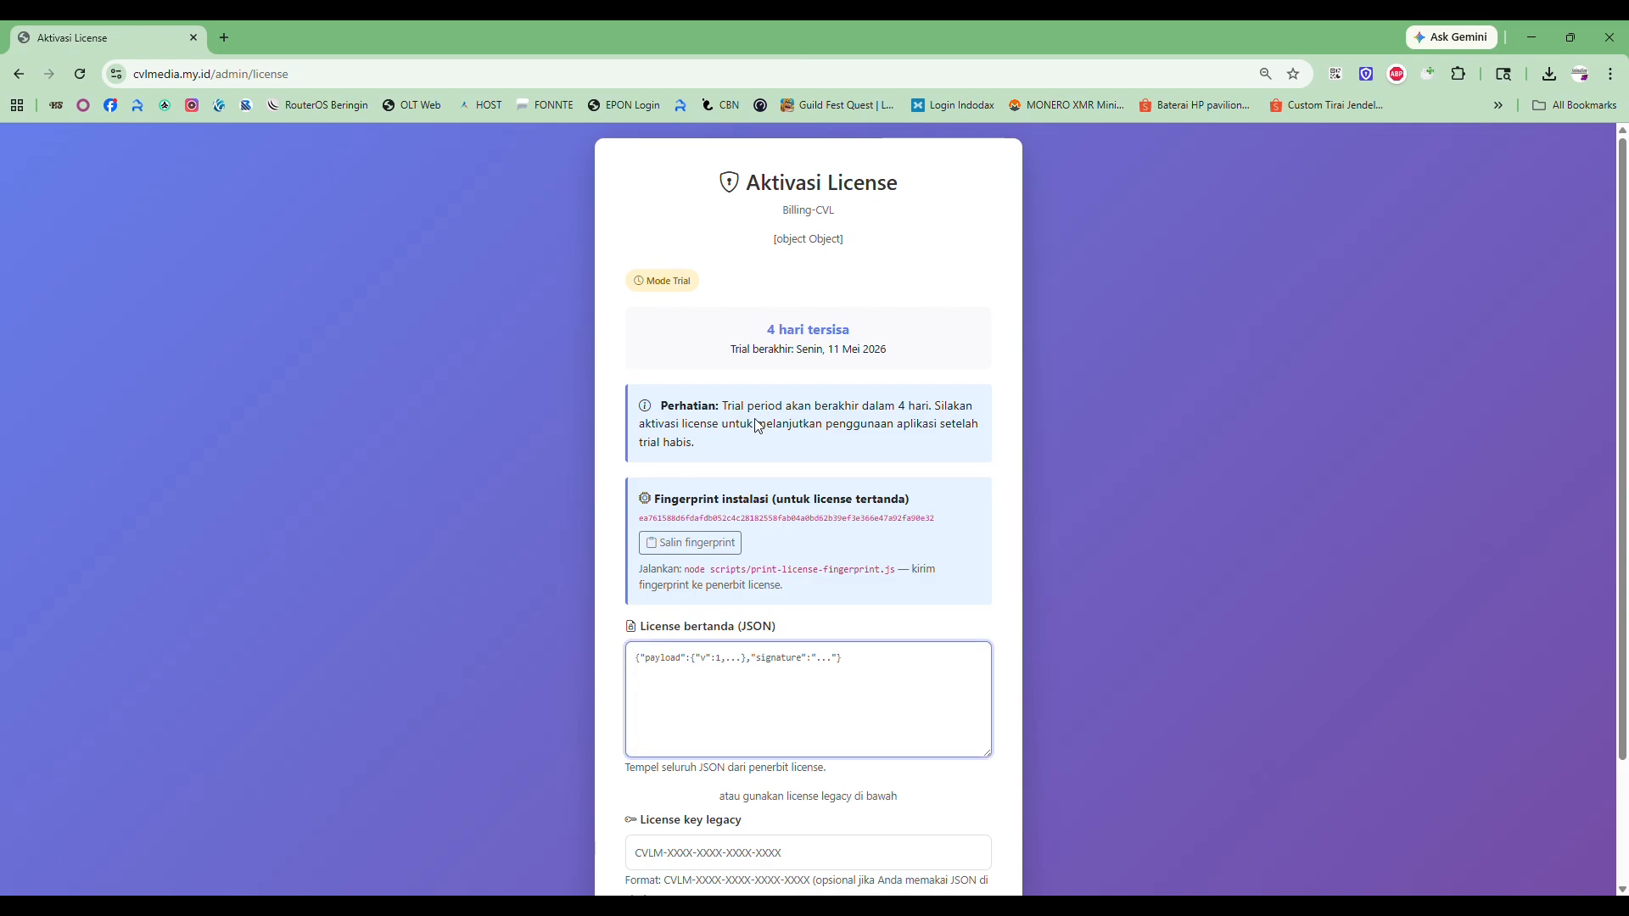
key("ctrl+v")
scroll(888, 683, "down", 3)
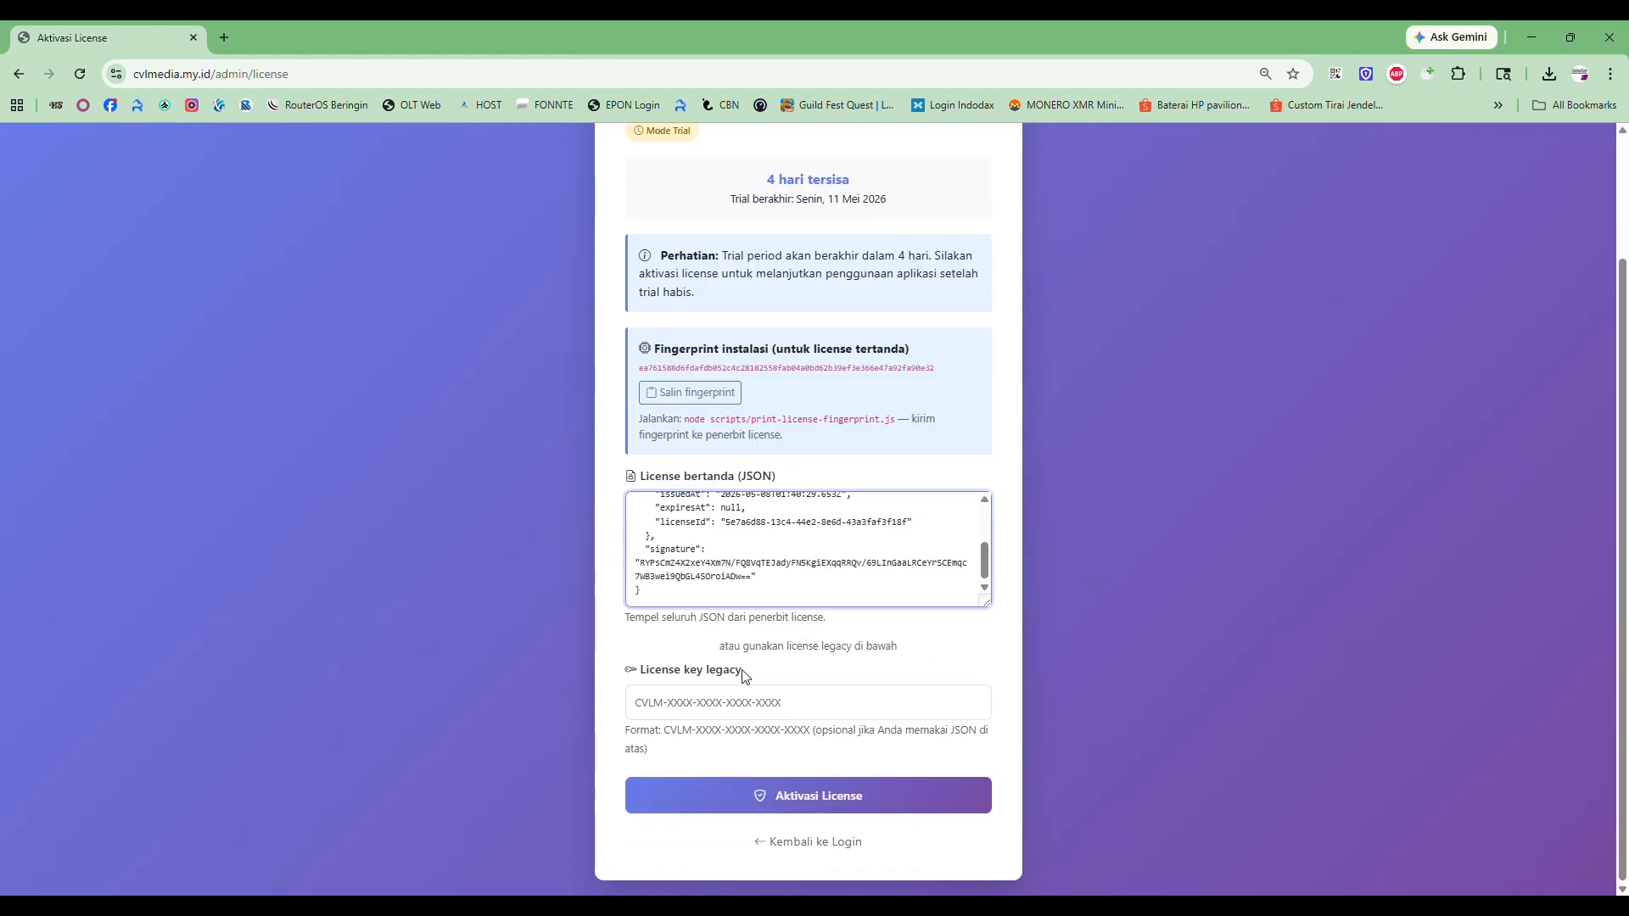
Check the pasted license JSON from beginning to end and activate the license
scroll(797, 562, "up", 2)
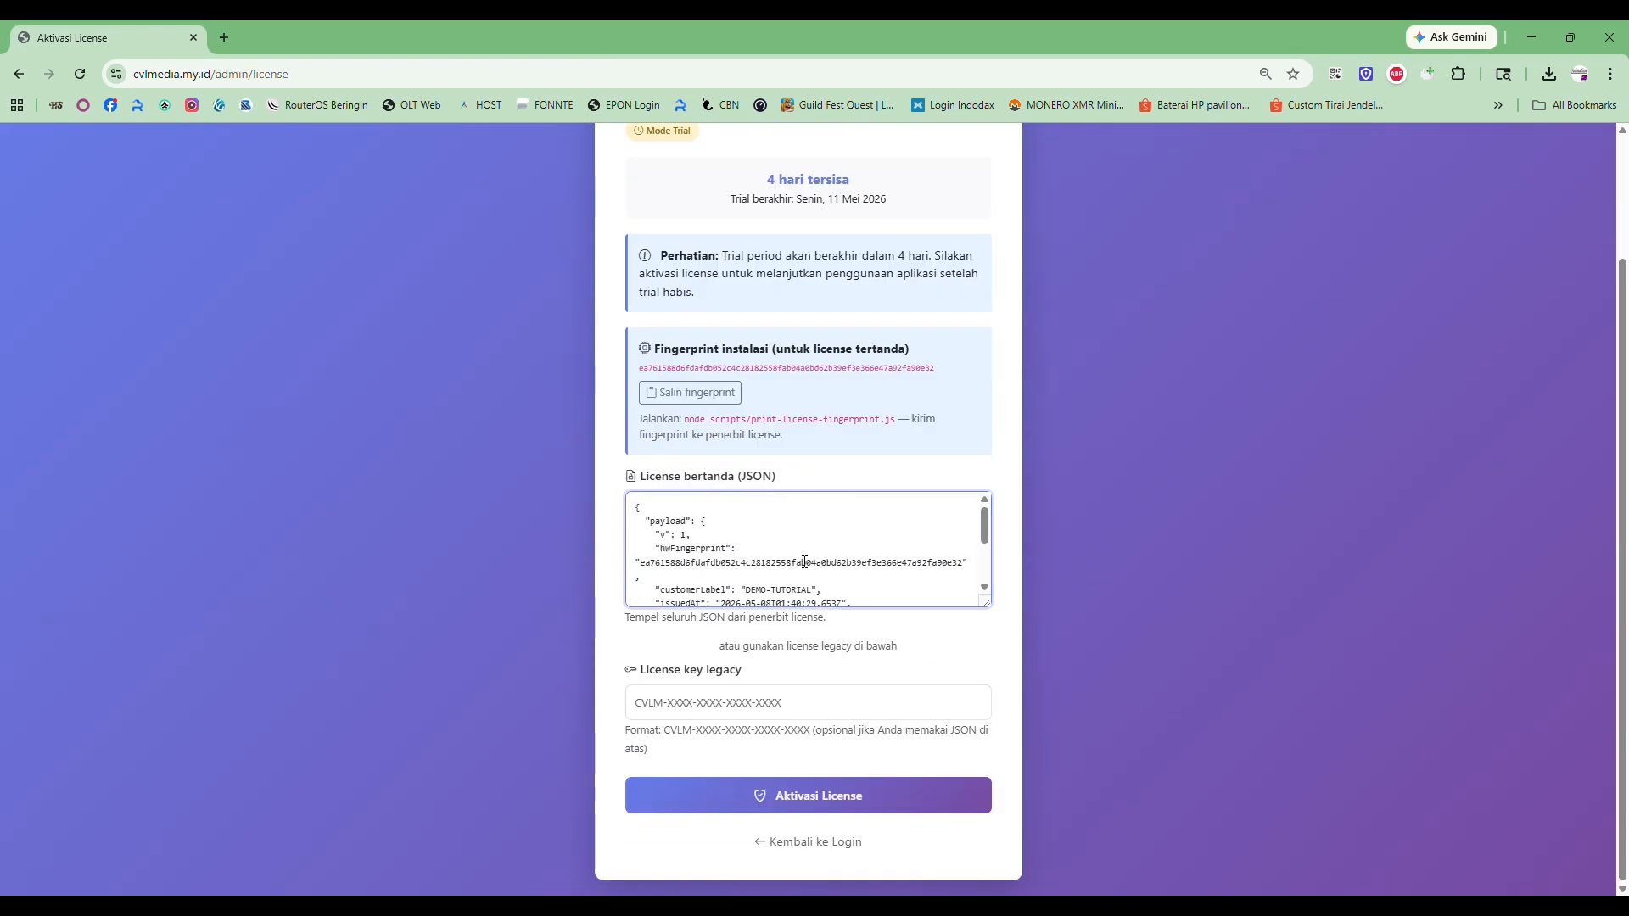
scroll(701, 557, "down", 2)
scroll(1042, 625, "up", 1)
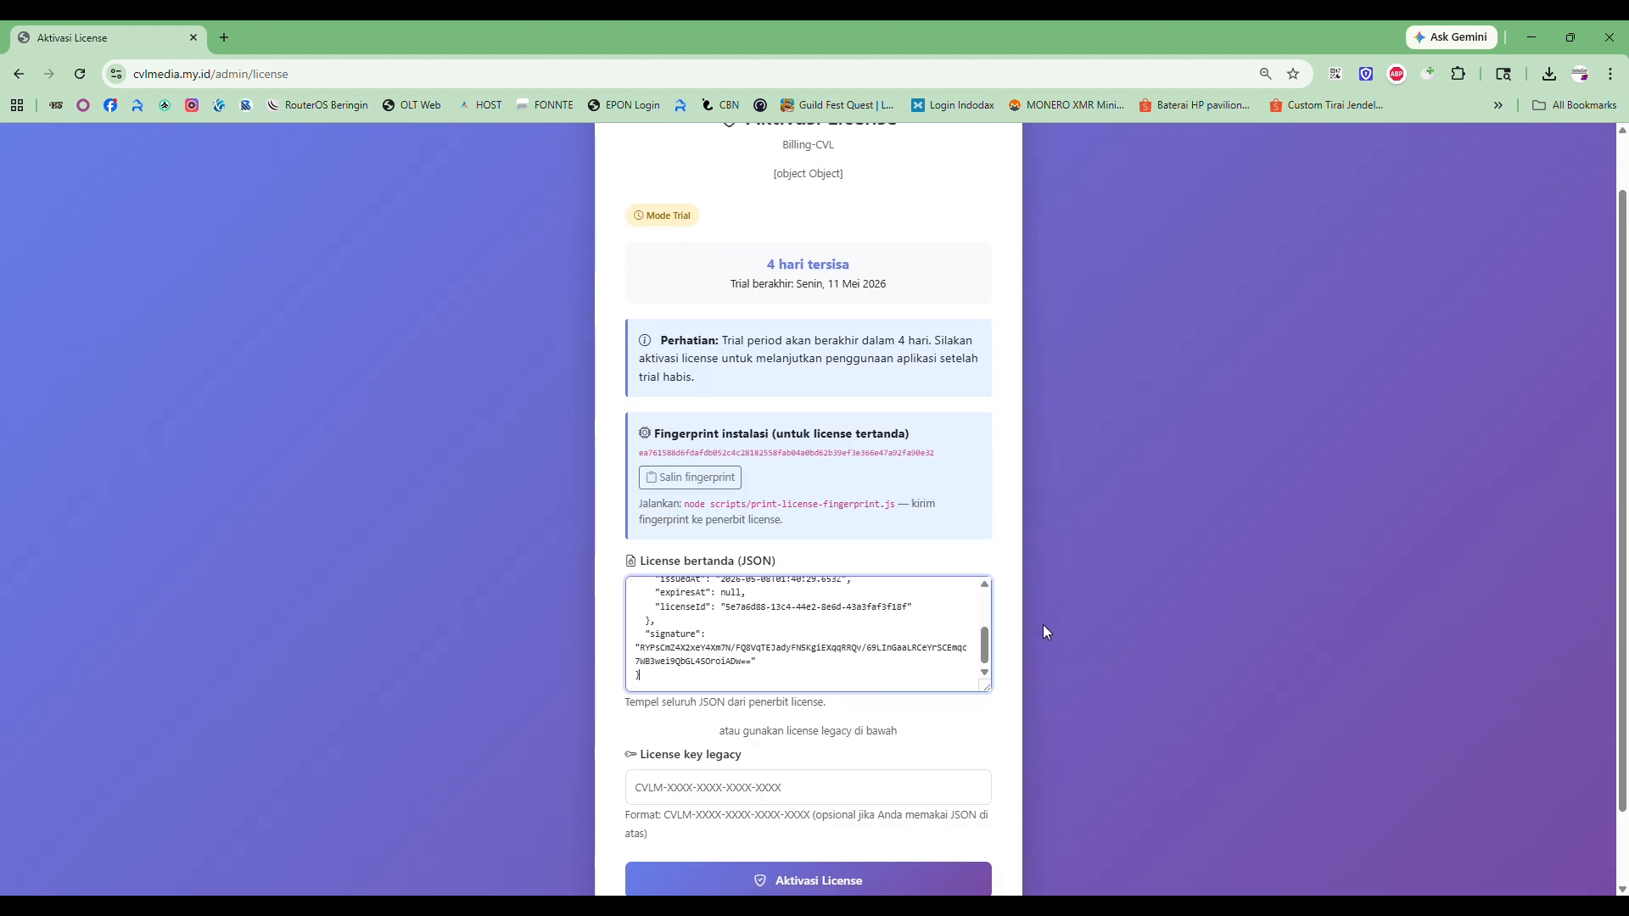
scroll(1043, 628, "down", 1)
left_click(830, 795)
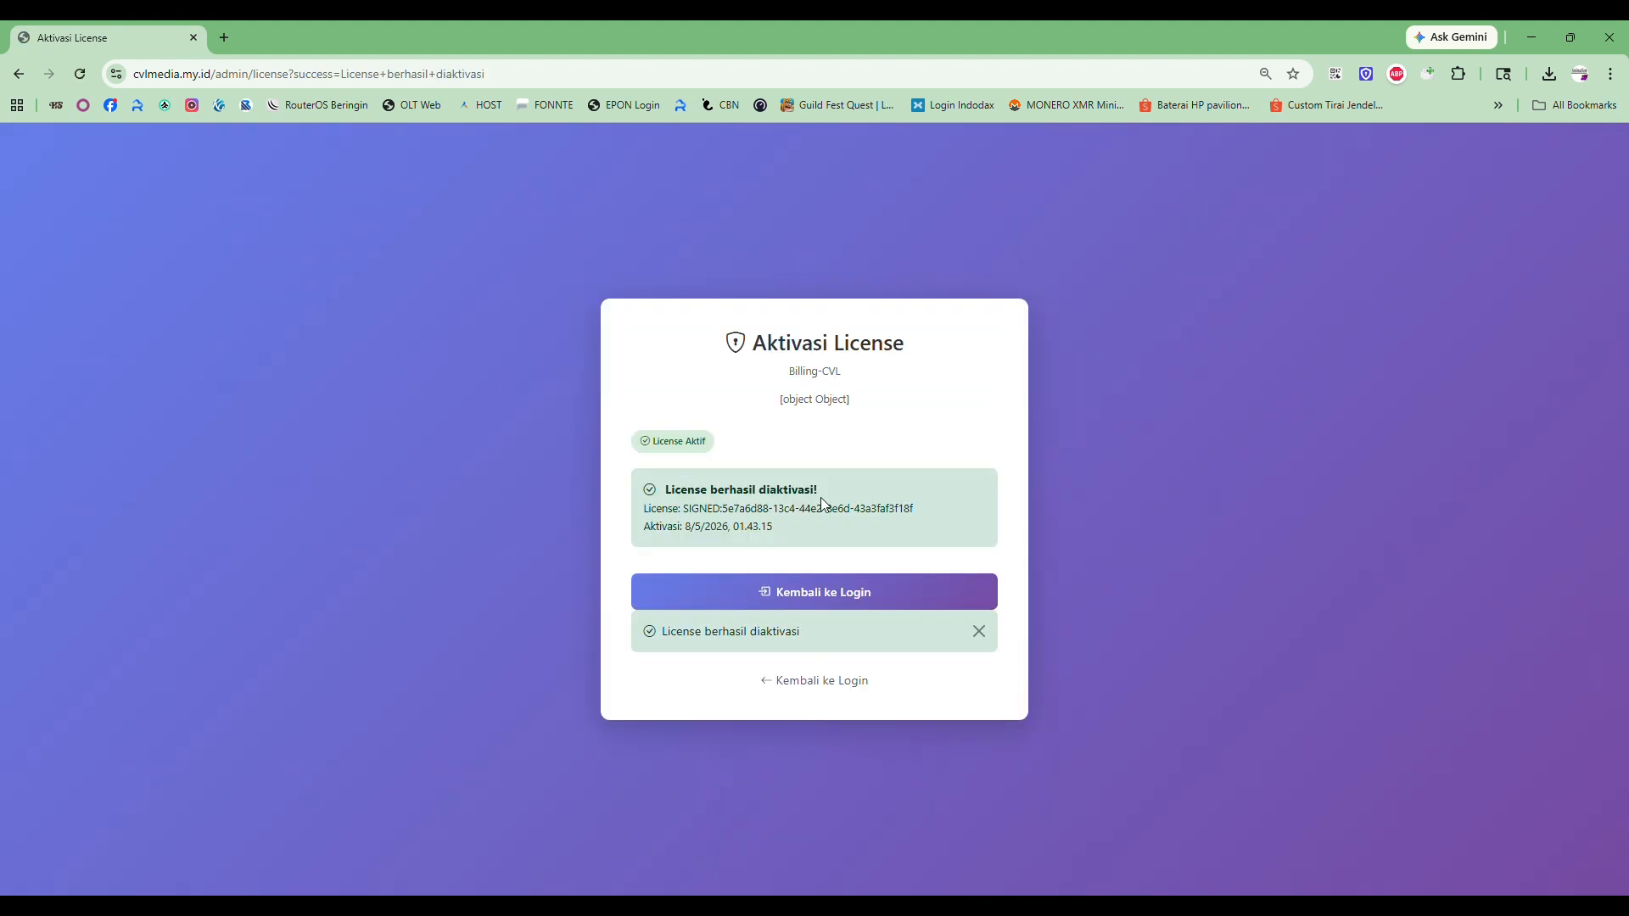
Review the license activation details and return to the admin login page
left_click_drag(831, 493, 786, 556)
left_click(757, 534)
left_click_drag(684, 534, 779, 535)
left_click(764, 532)
left_click_drag(735, 532, 783, 529)
left_click(821, 535)
left_click_drag(735, 533, 775, 529)
left_click(824, 591)
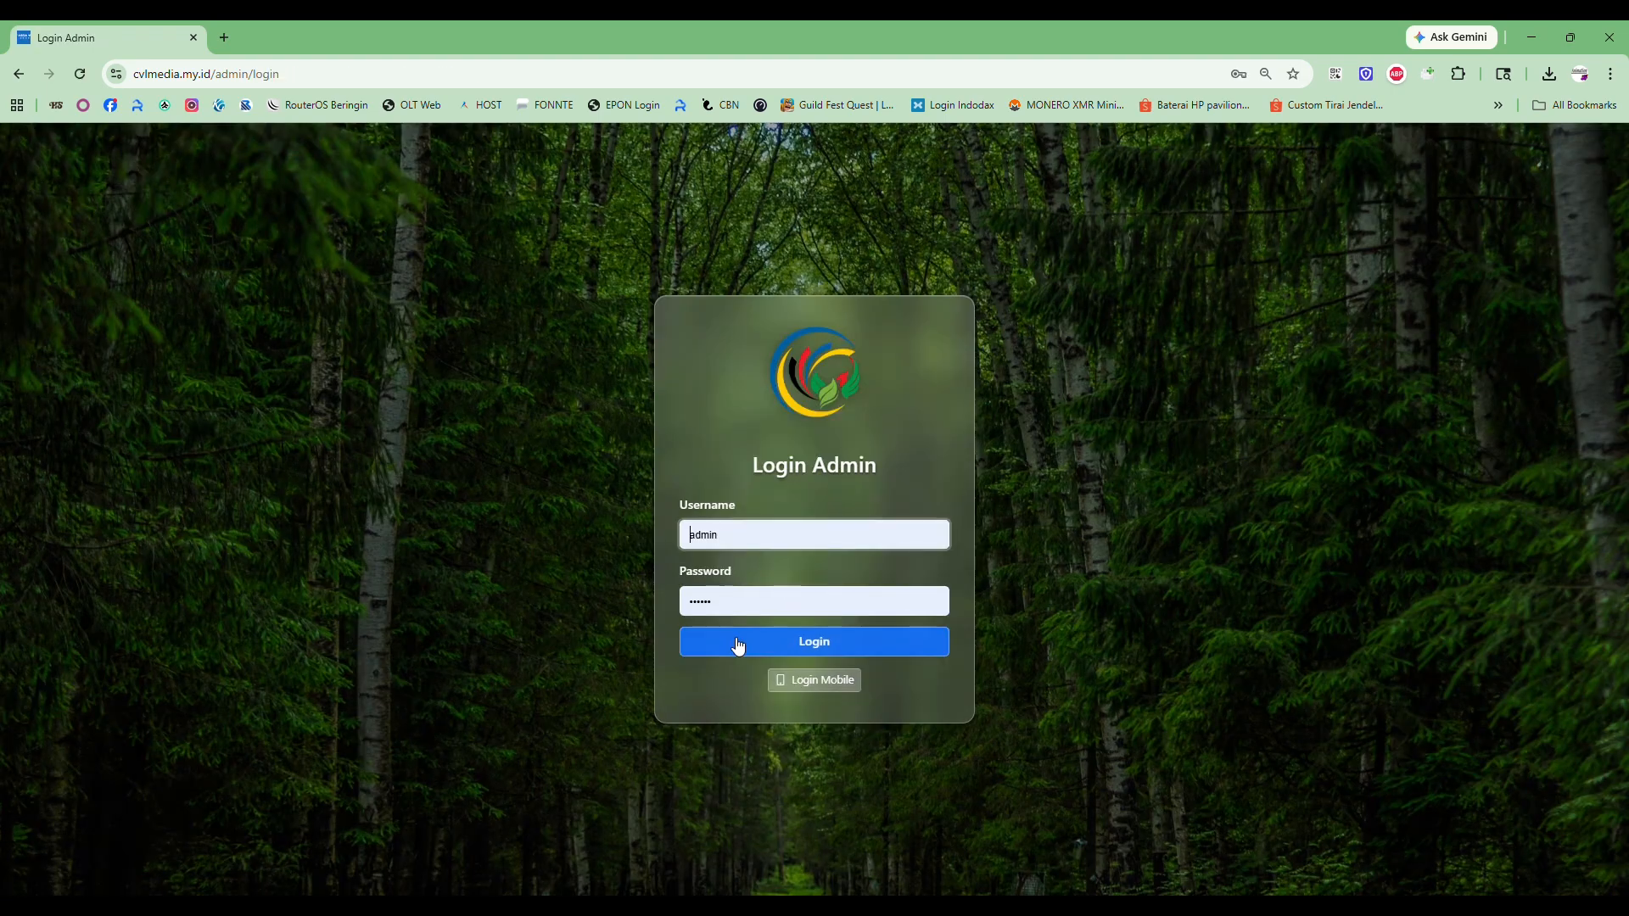
Log in to the admin dashboard as admin with the account password, and dismiss the browser's saved-password warning
left_click(736, 645)
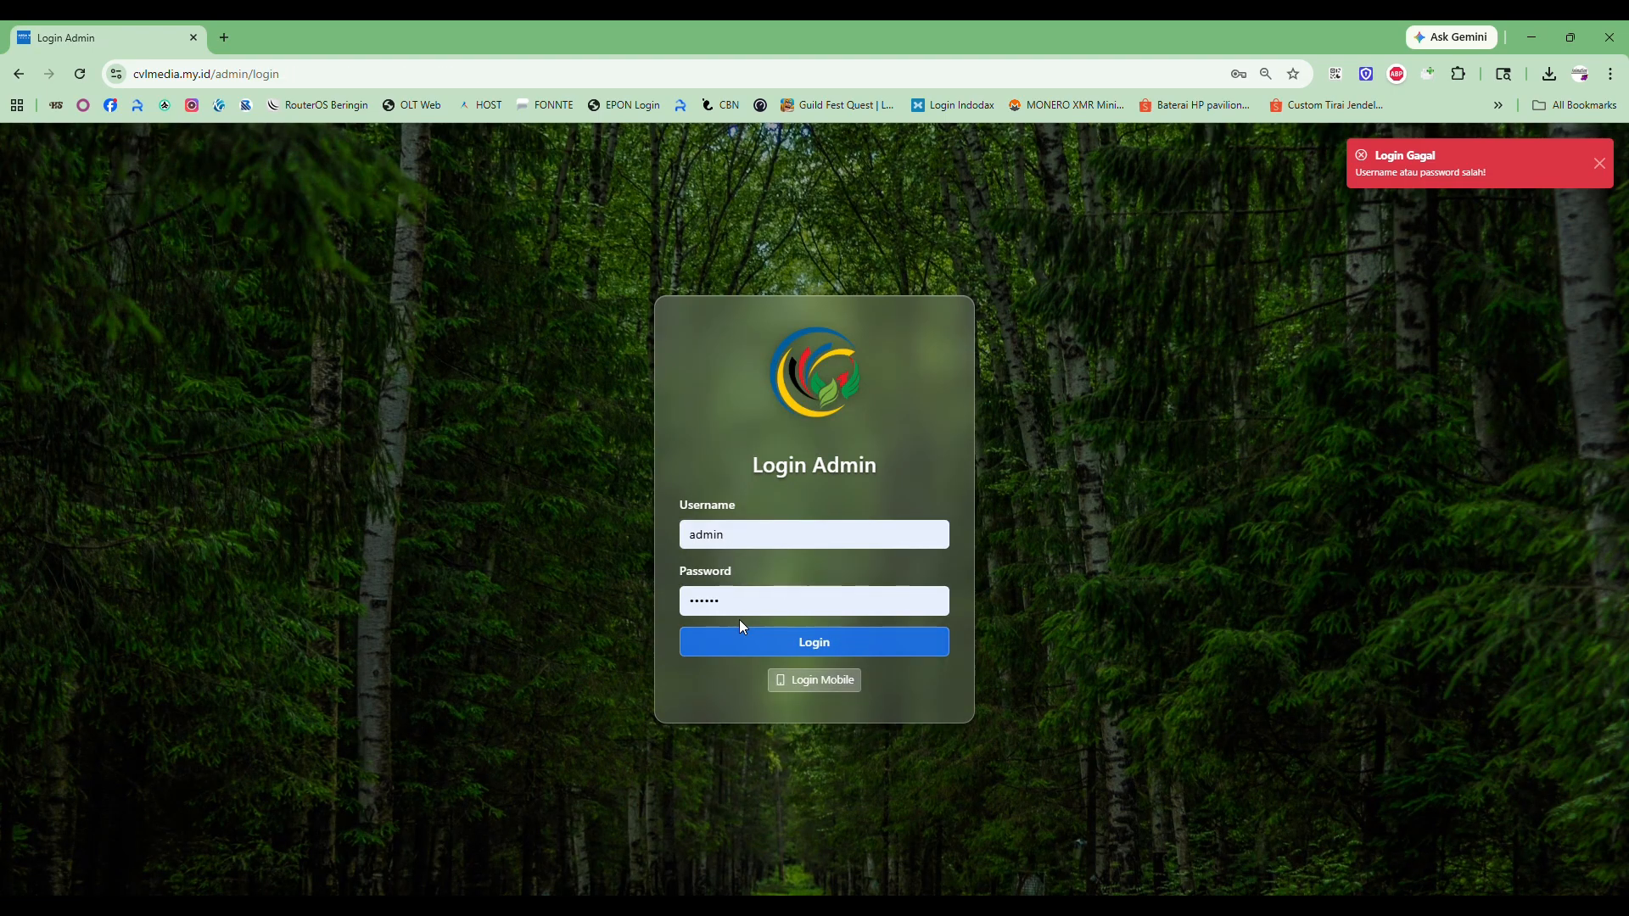
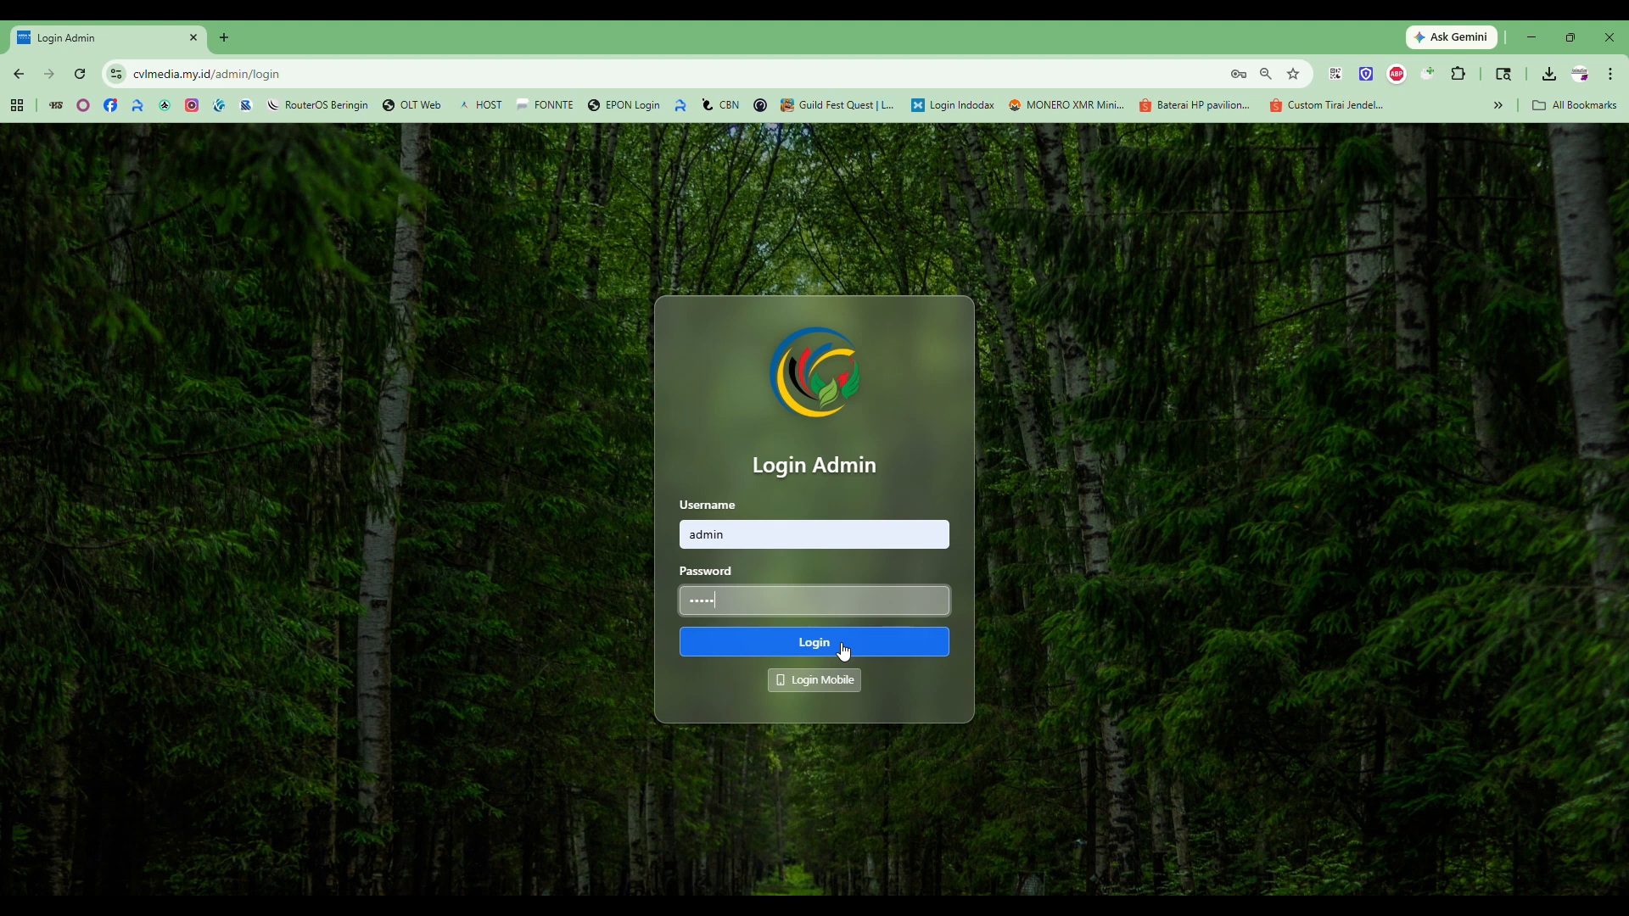
left_click(842, 642)
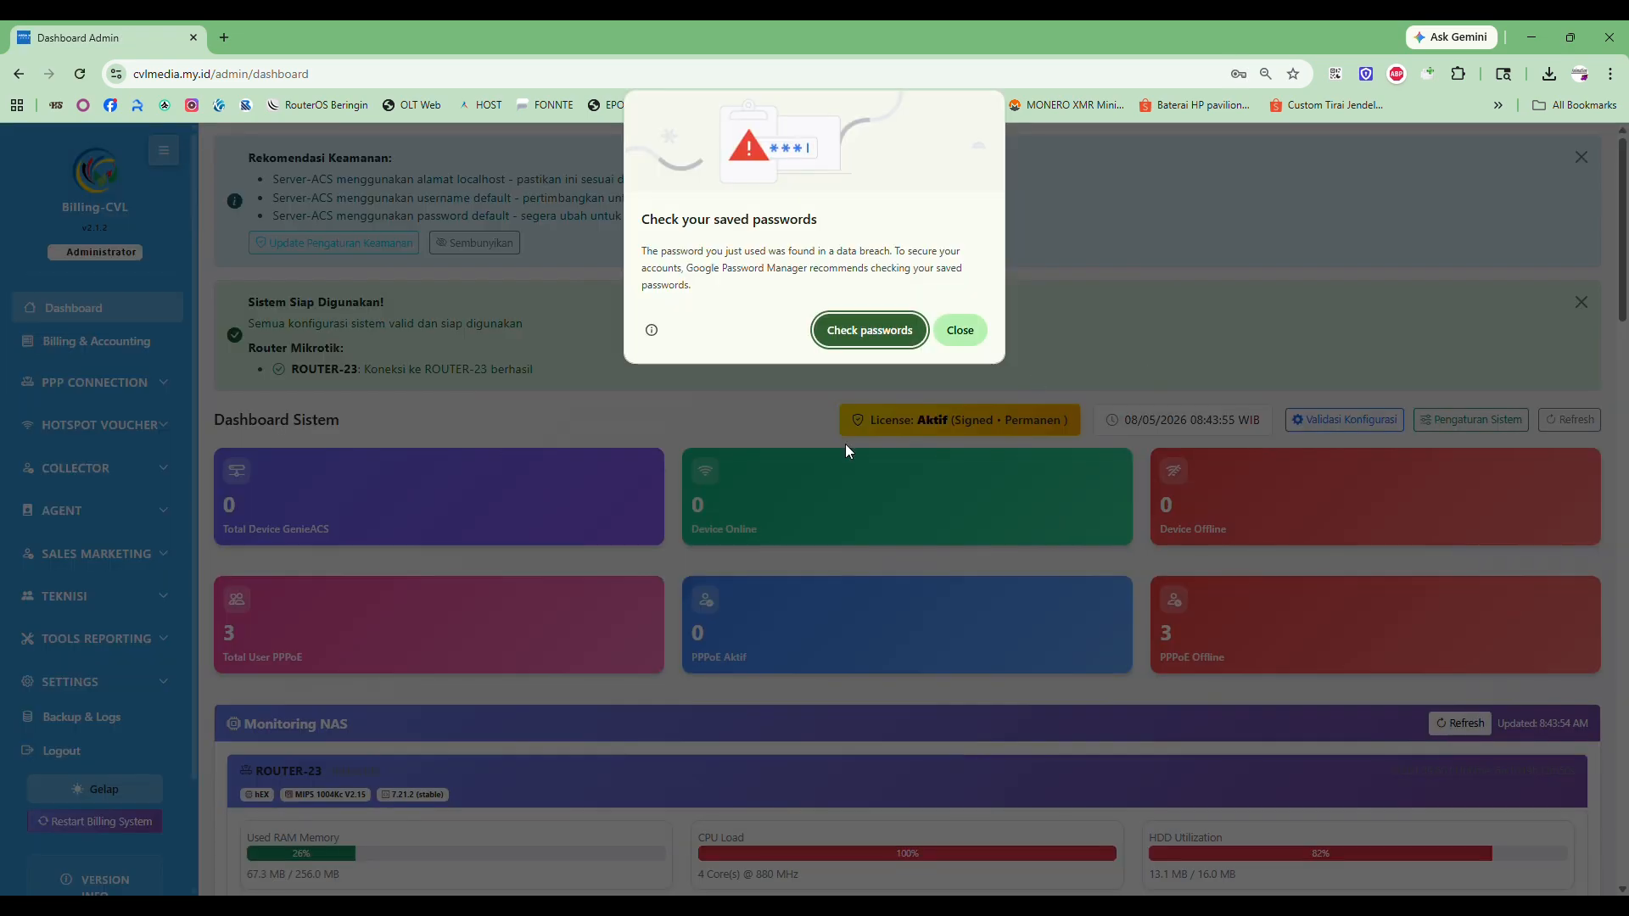
left_click(967, 332)
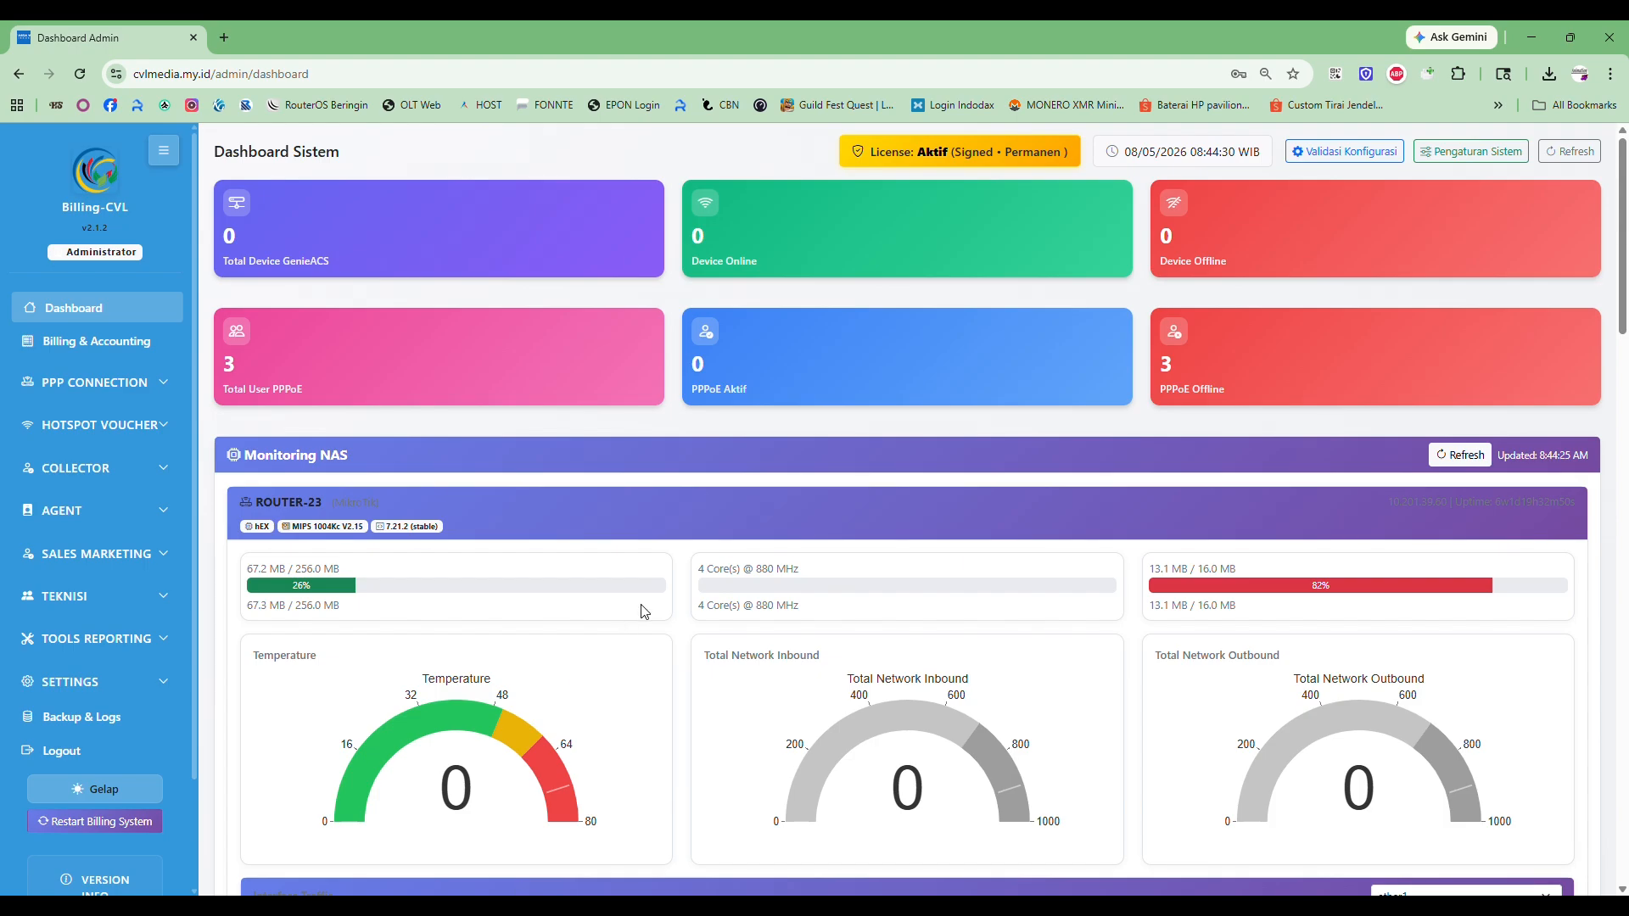
Open the general settings page (Setting Umum) and skim its contents
left_click(119, 686)
left_click(134, 725)
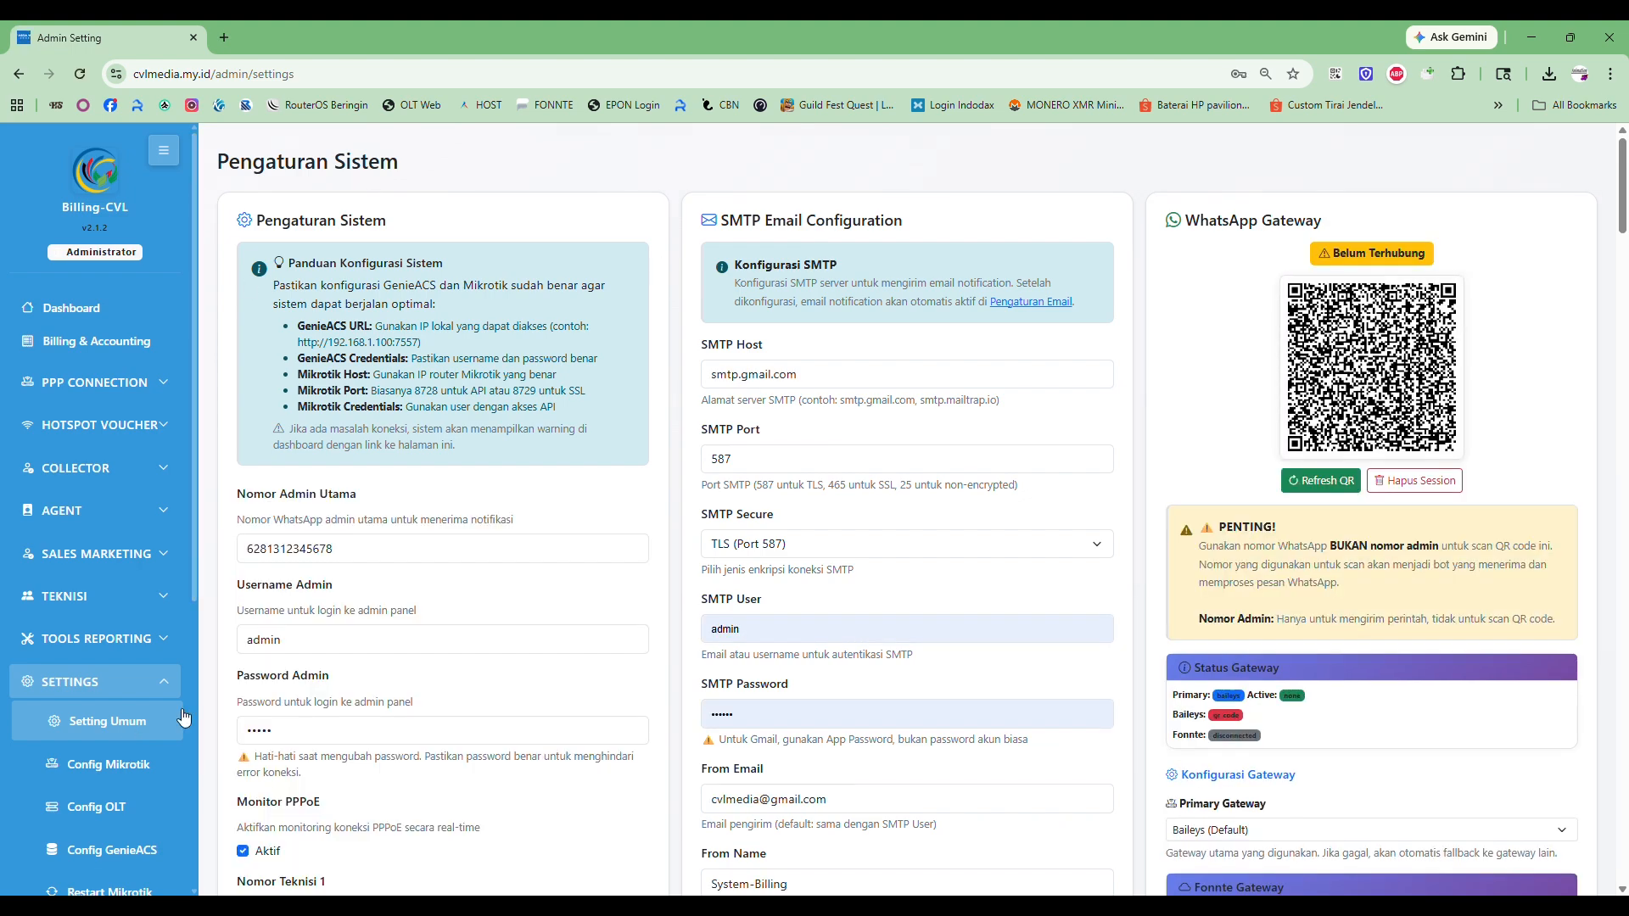
scroll(606, 793, "down", 3)
scroll(689, 556, "up", 3)
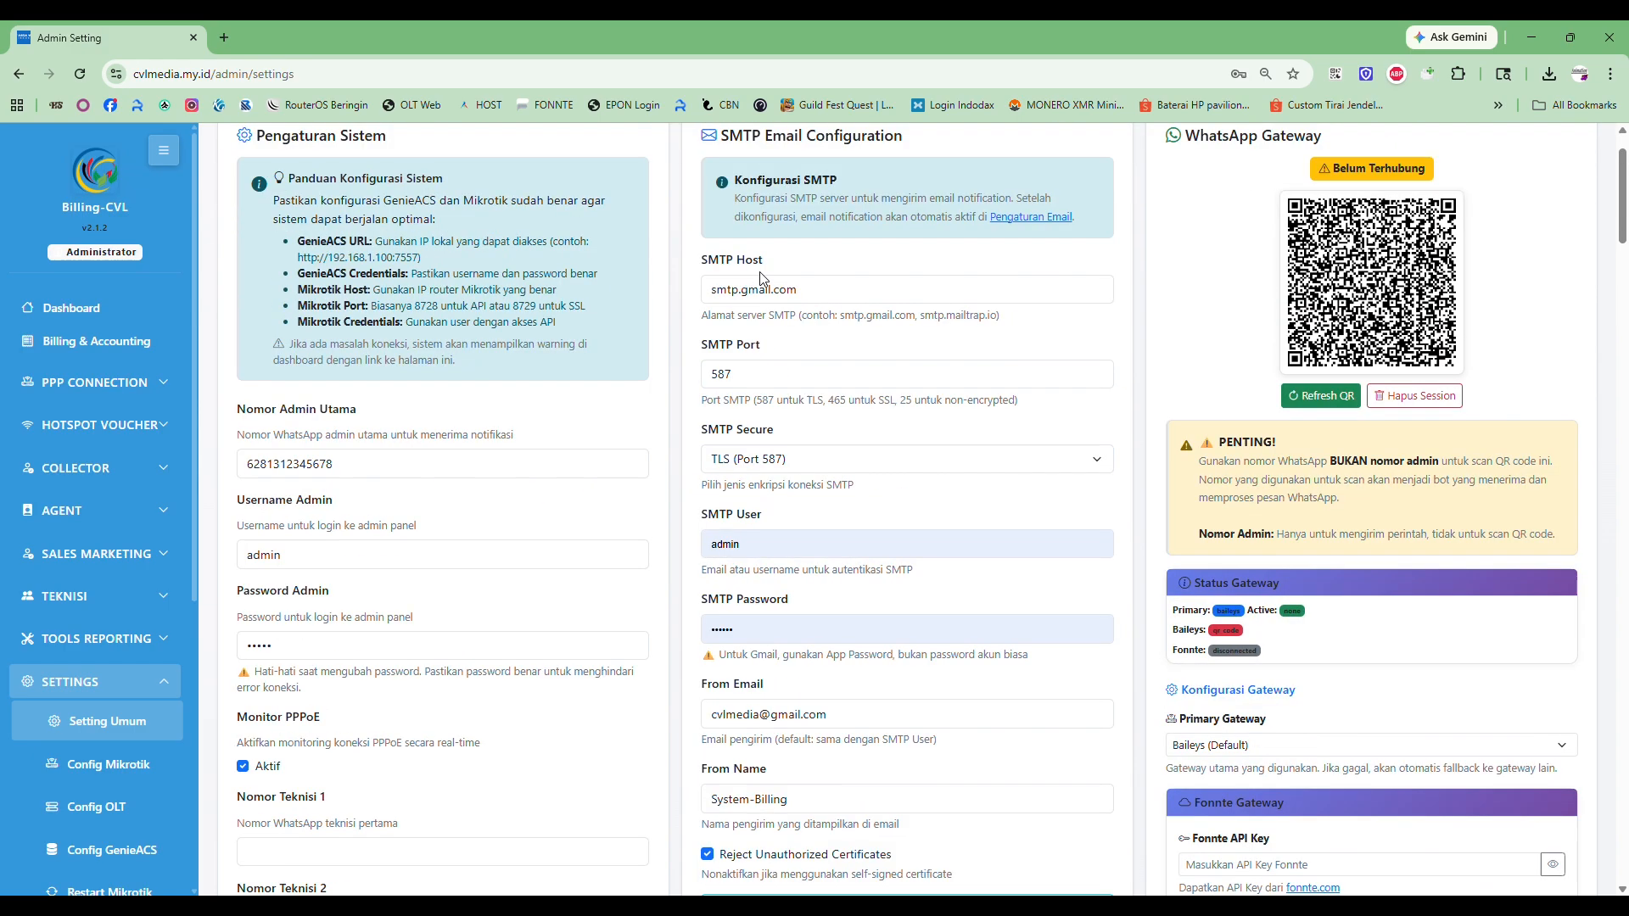
scroll(869, 653, "down", 4)
left_click(870, 653)
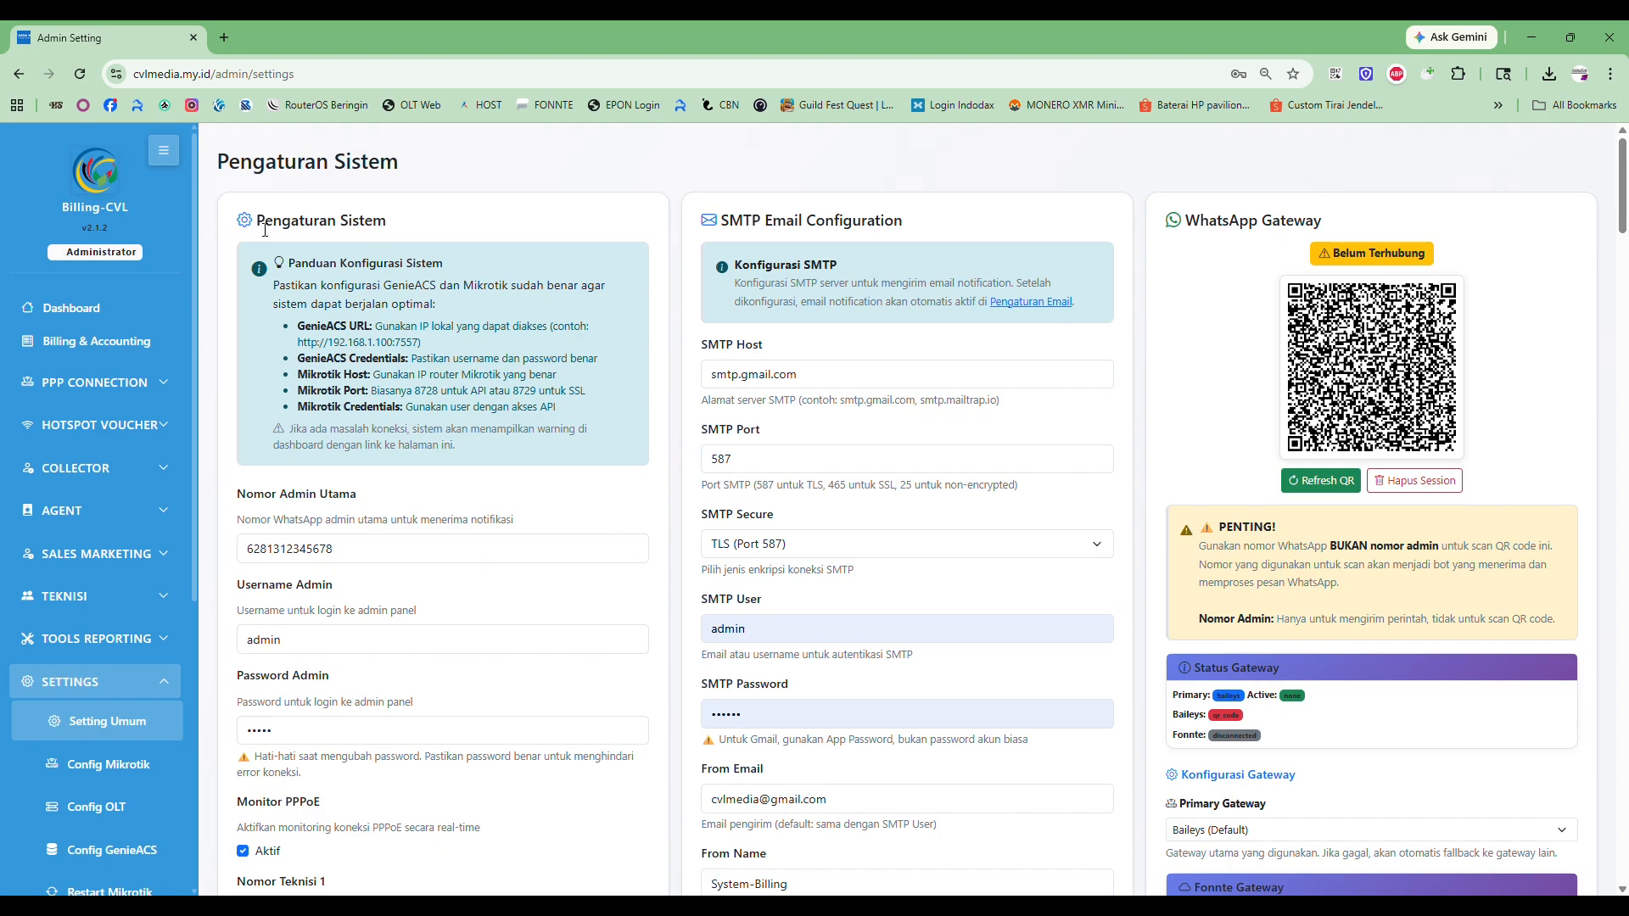
Examine the Pengaturan Sistem, SMTP Email Configuration and WhatsApp Gateway sections of the general settings
left_click_drag(258, 222, 392, 219)
left_click_drag(729, 220, 881, 219)
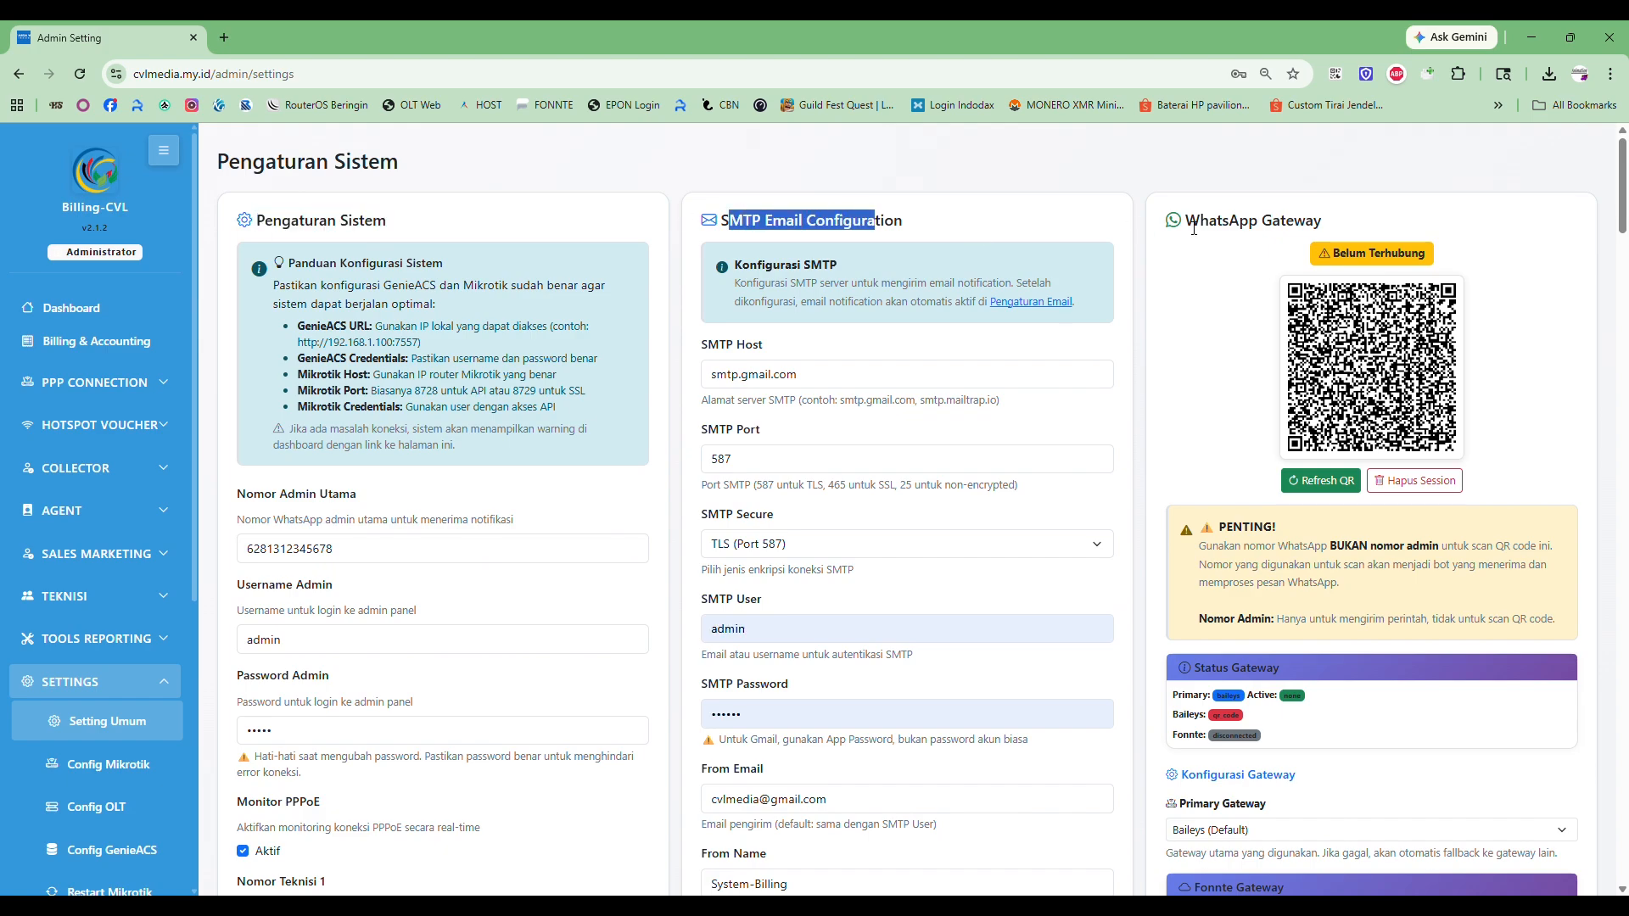
left_click_drag(1185, 220, 1351, 223)
left_click(888, 164)
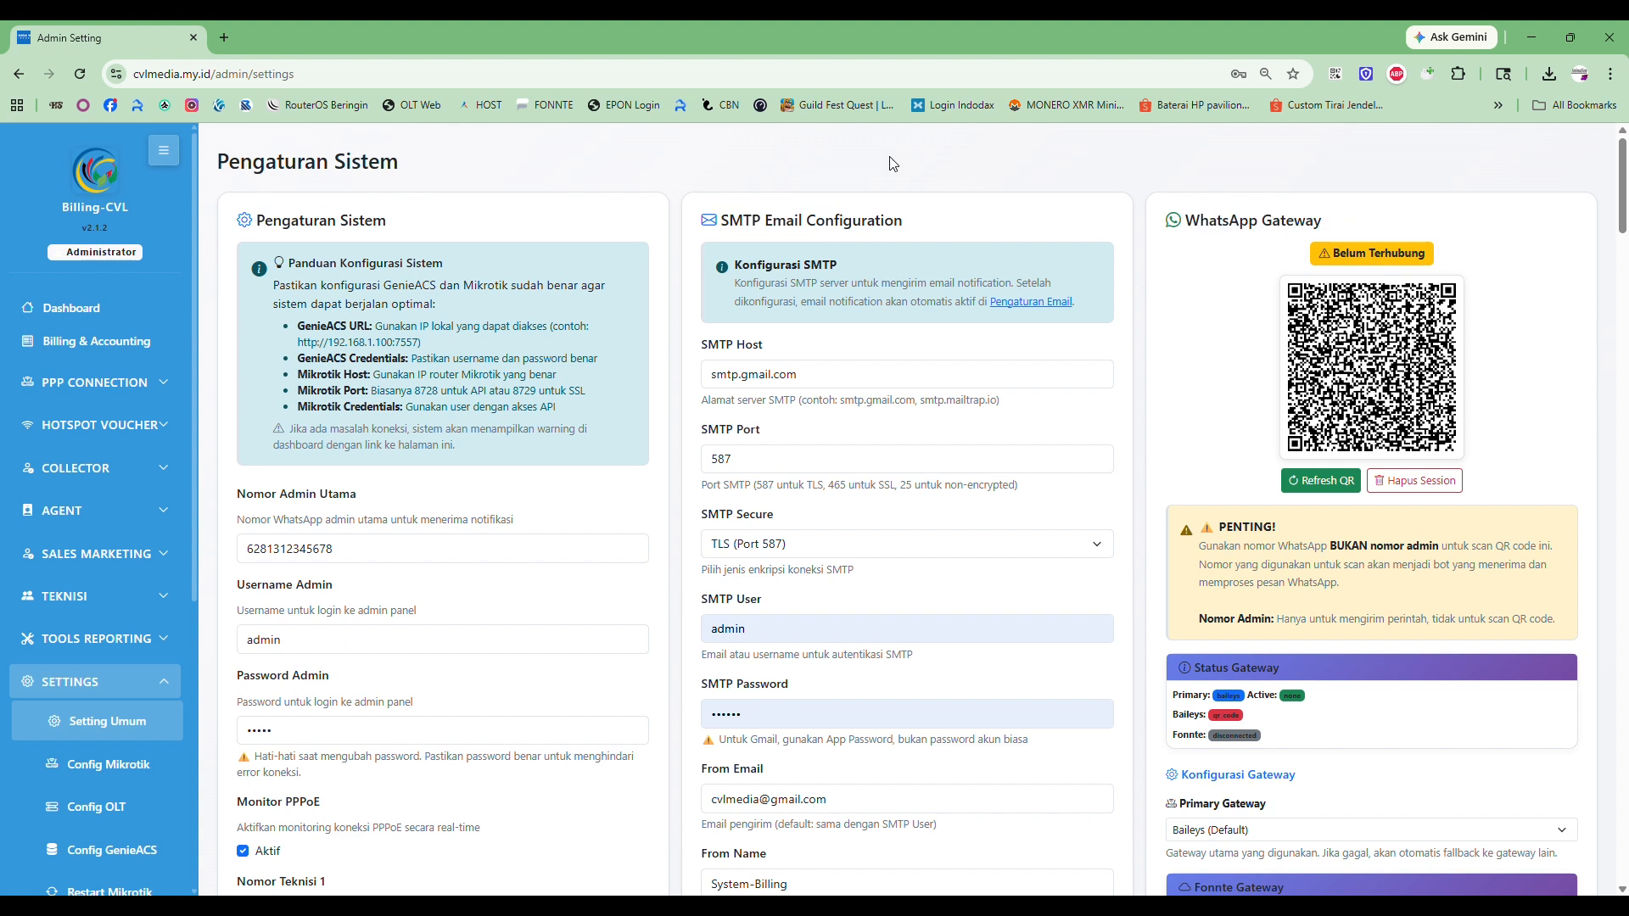
scroll(334, 317, "down", 2)
scroll(334, 317, "down", 12)
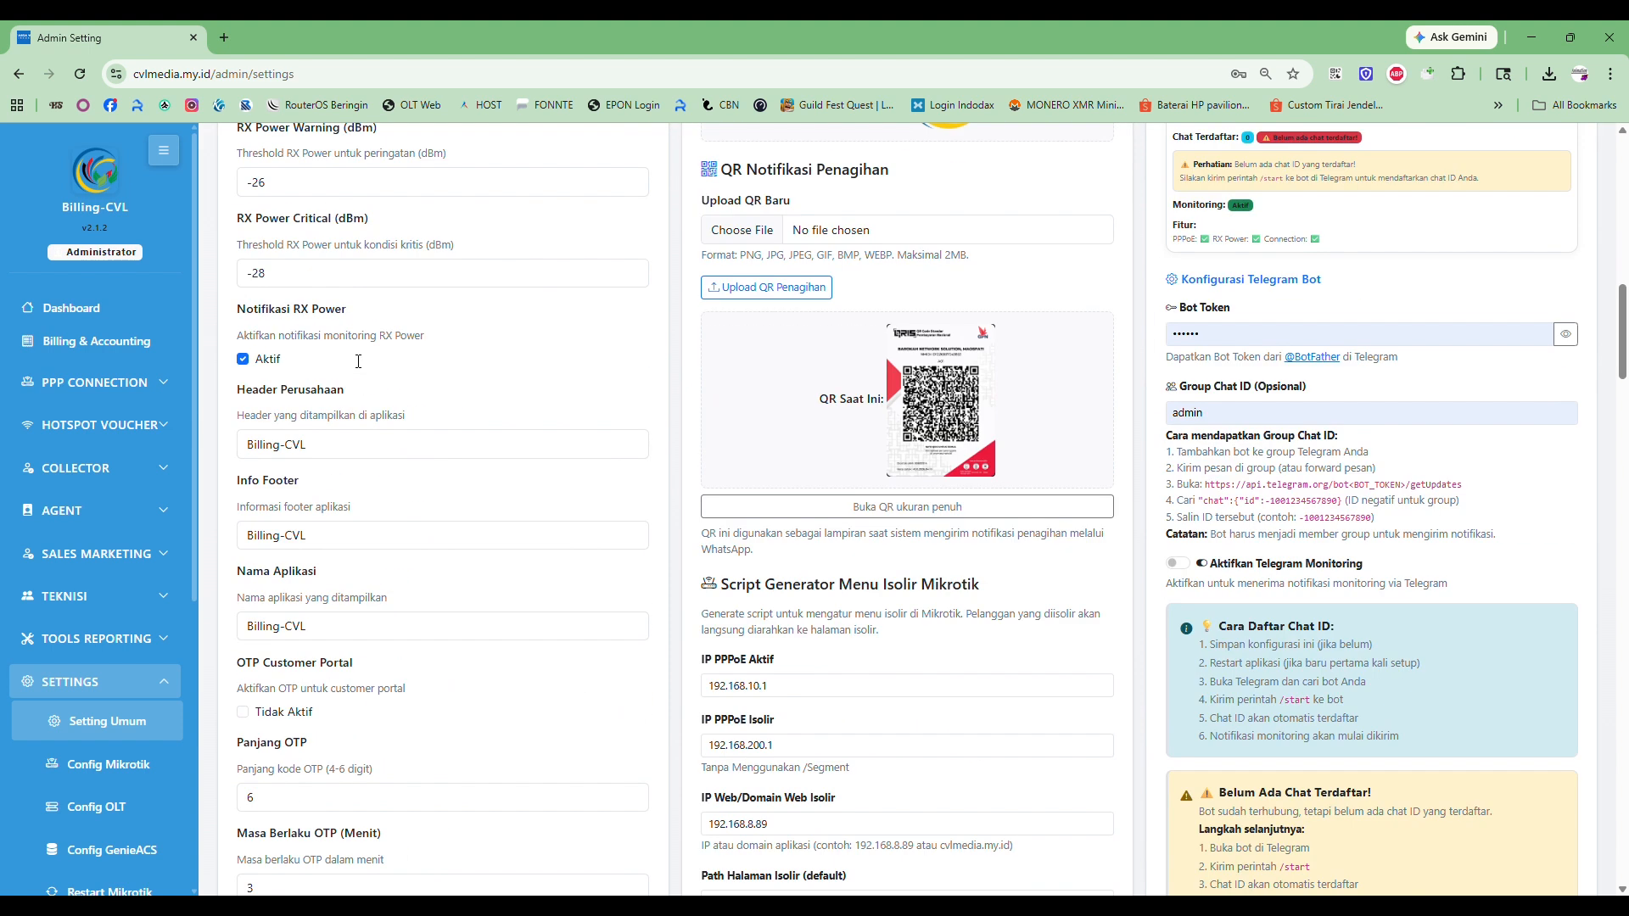
scroll(362, 352, "up", 14)
scroll(433, 368, "down", 3)
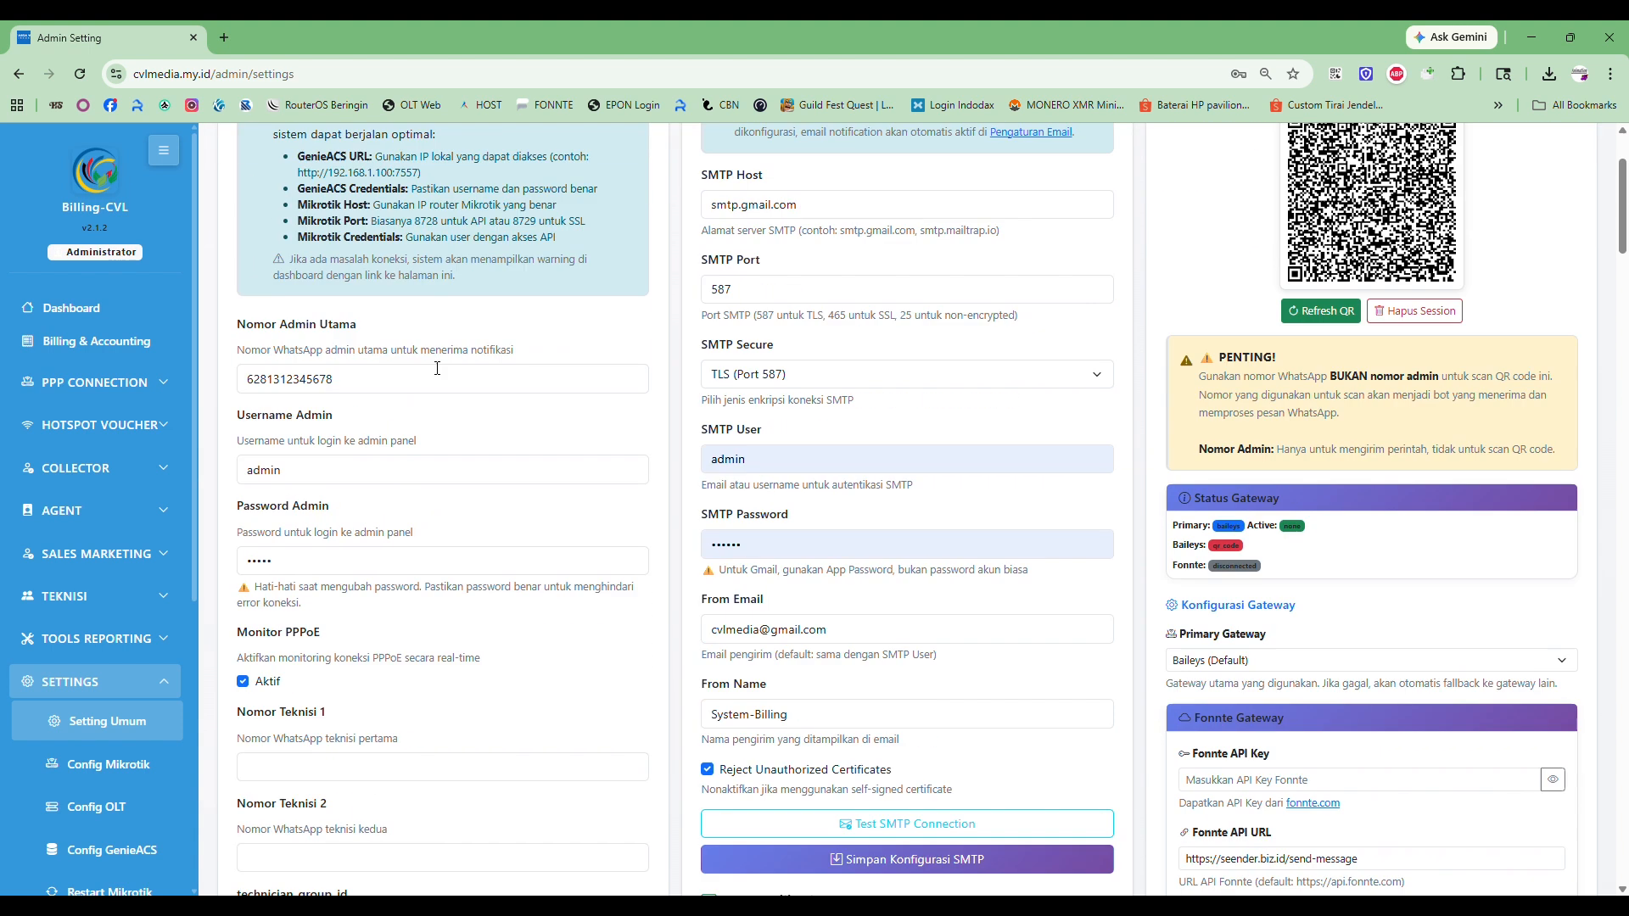
scroll(433, 368, "down", 3)
scroll(433, 368, "up", 5)
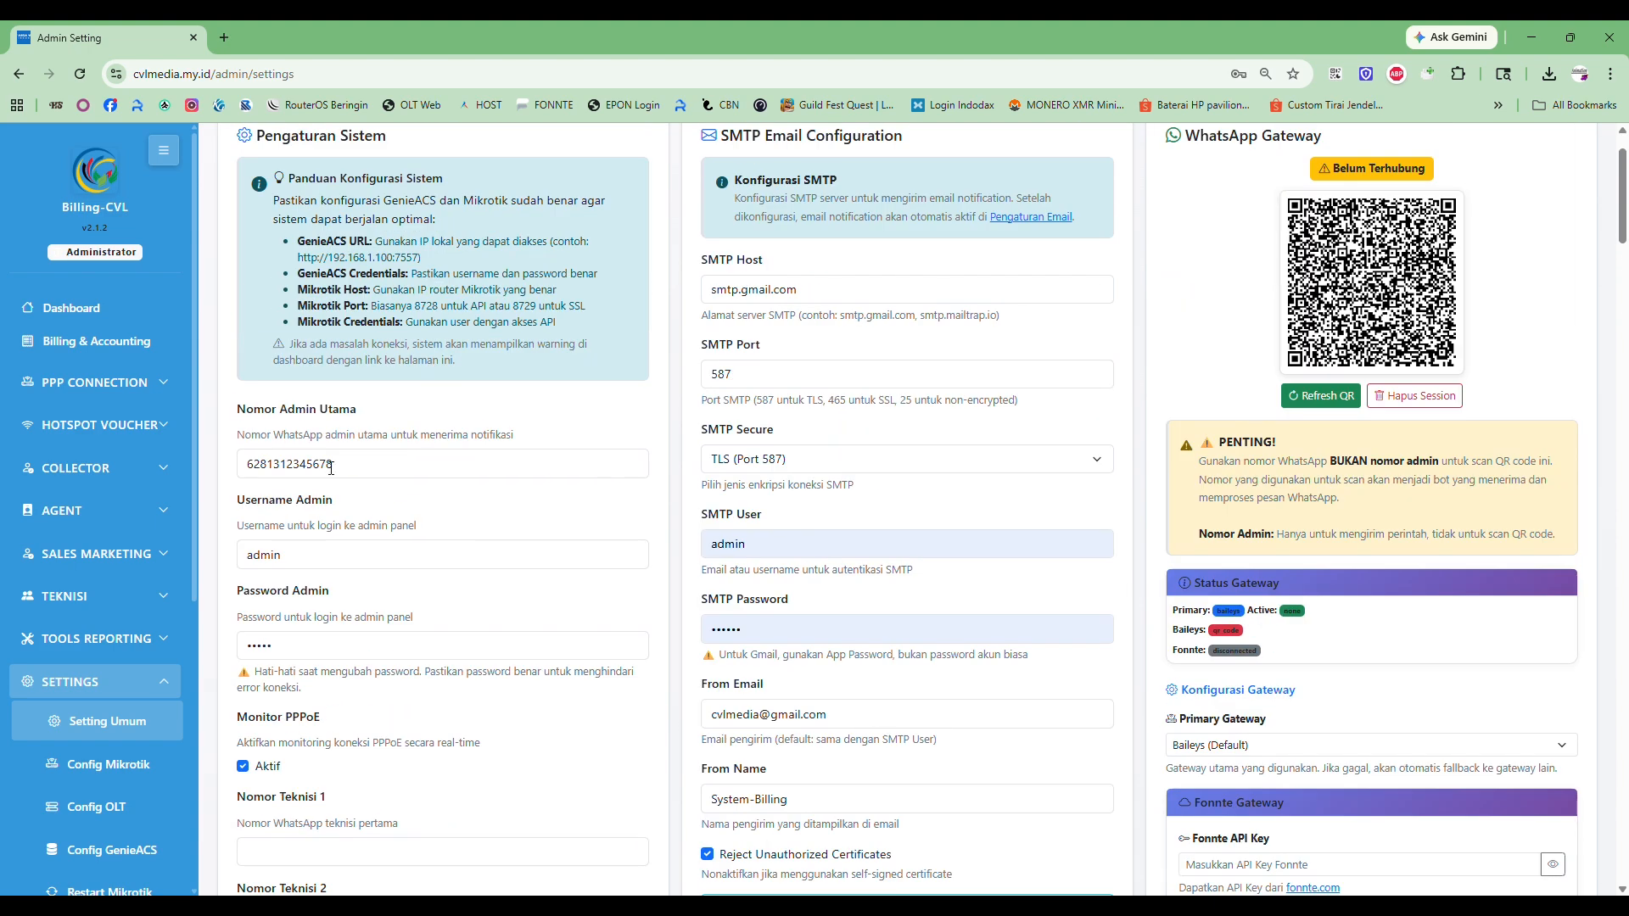
Examine the Nomor Admin Utama field and its description of the main admin WhatsApp number for notifications
triple_click(241, 410)
left_click_drag(302, 429, 490, 434)
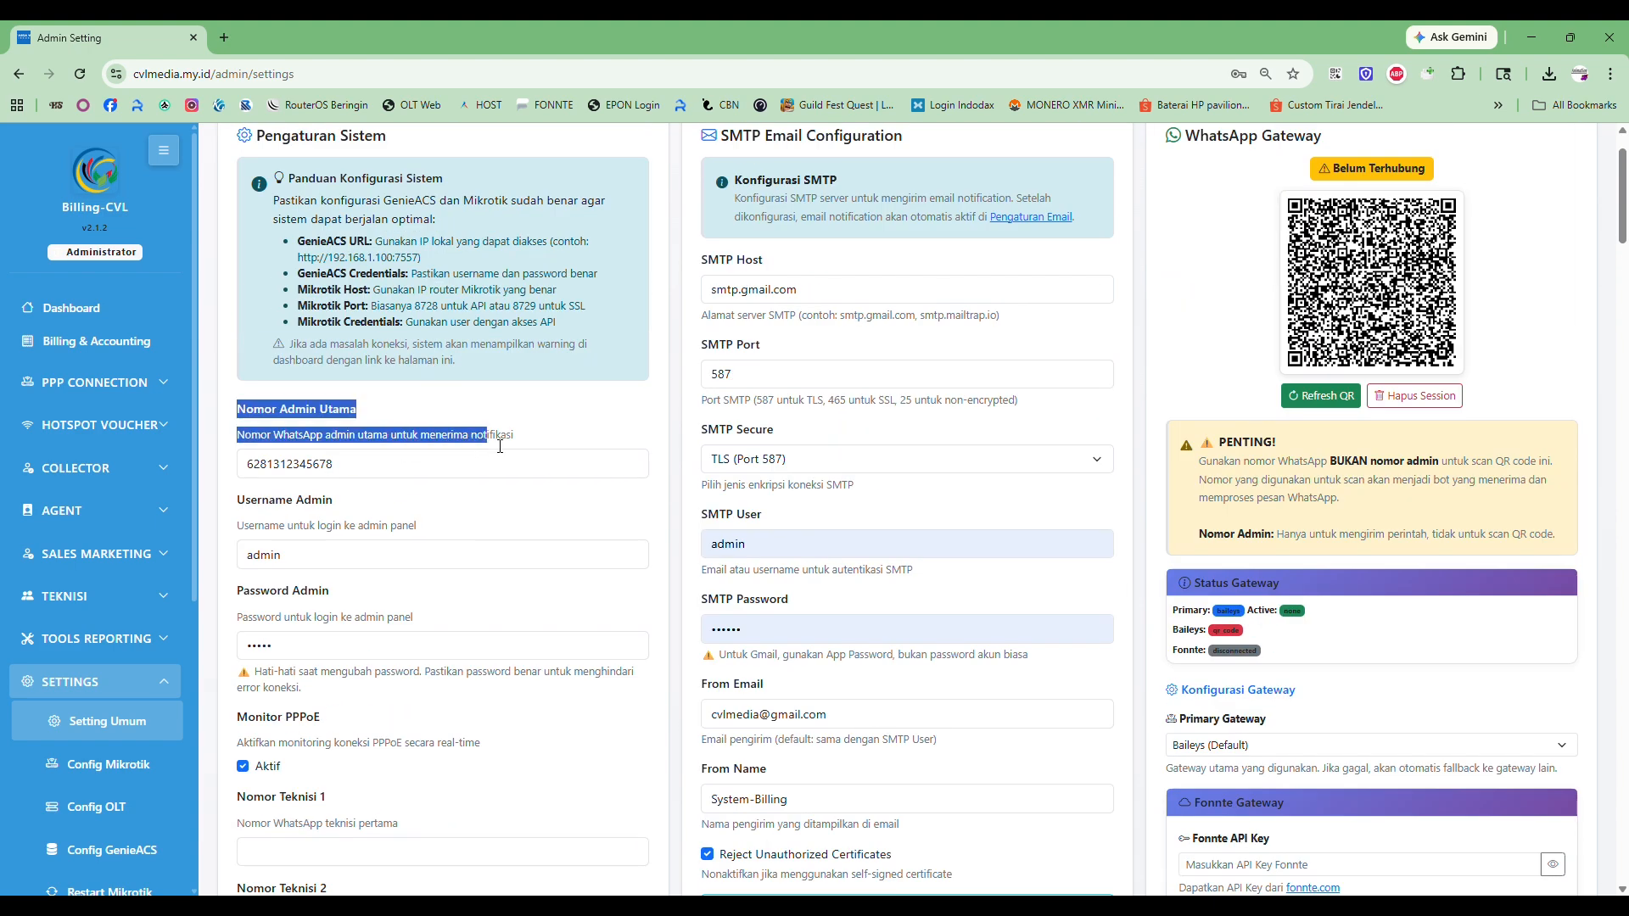
left_click(407, 449)
left_click_drag(359, 440, 510, 444)
left_click(511, 445)
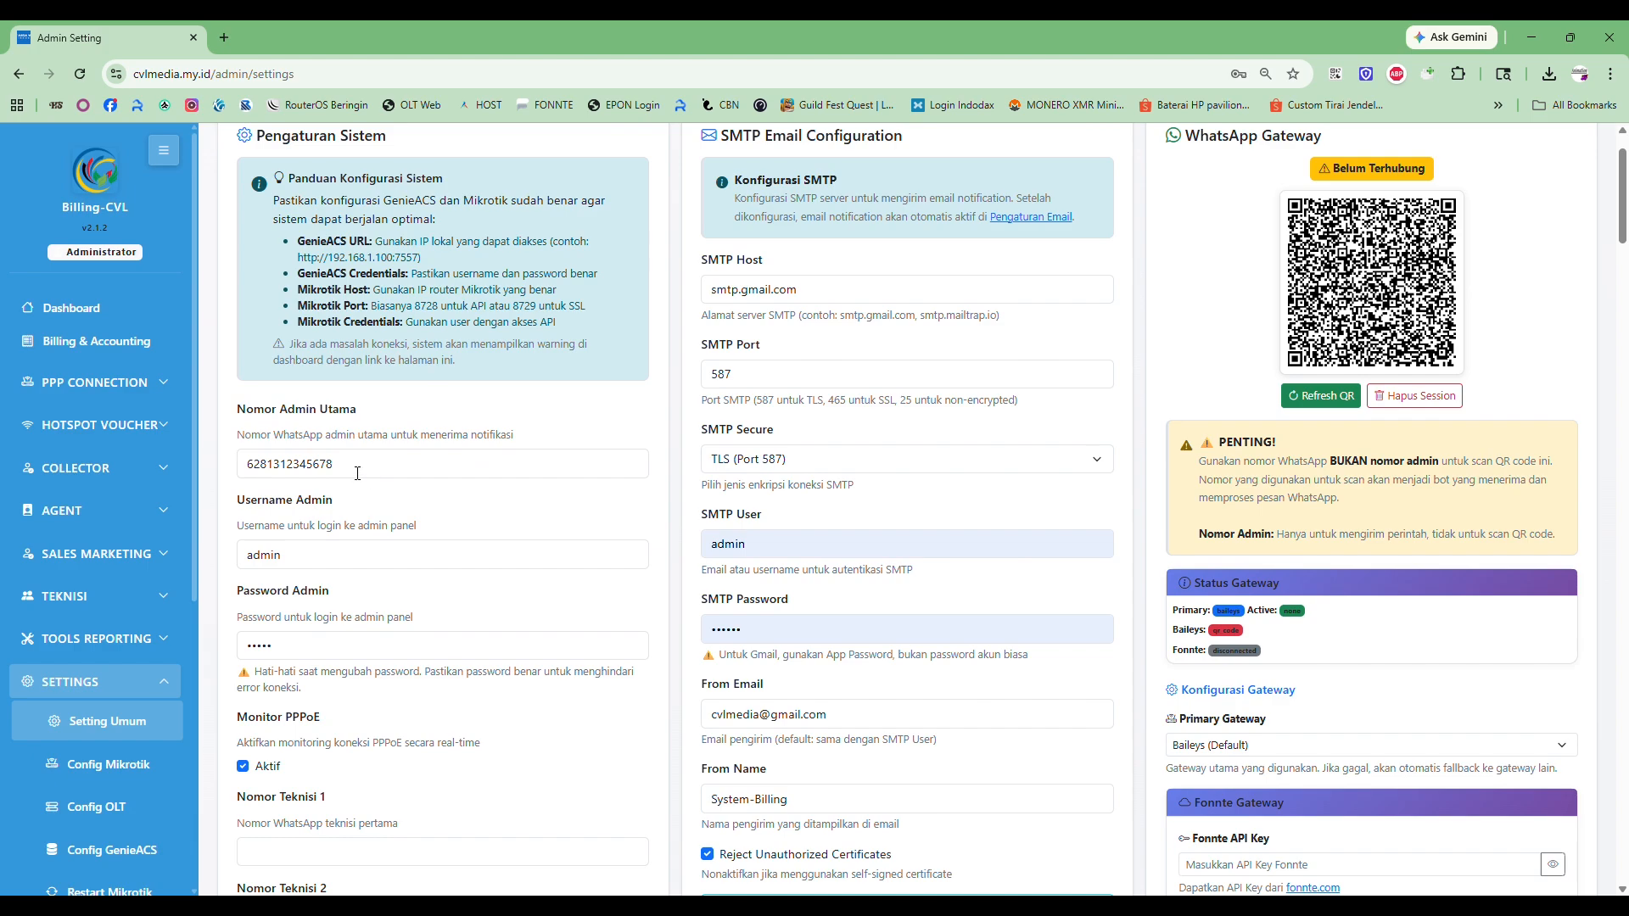
left_click_drag(358, 474, 239, 472)
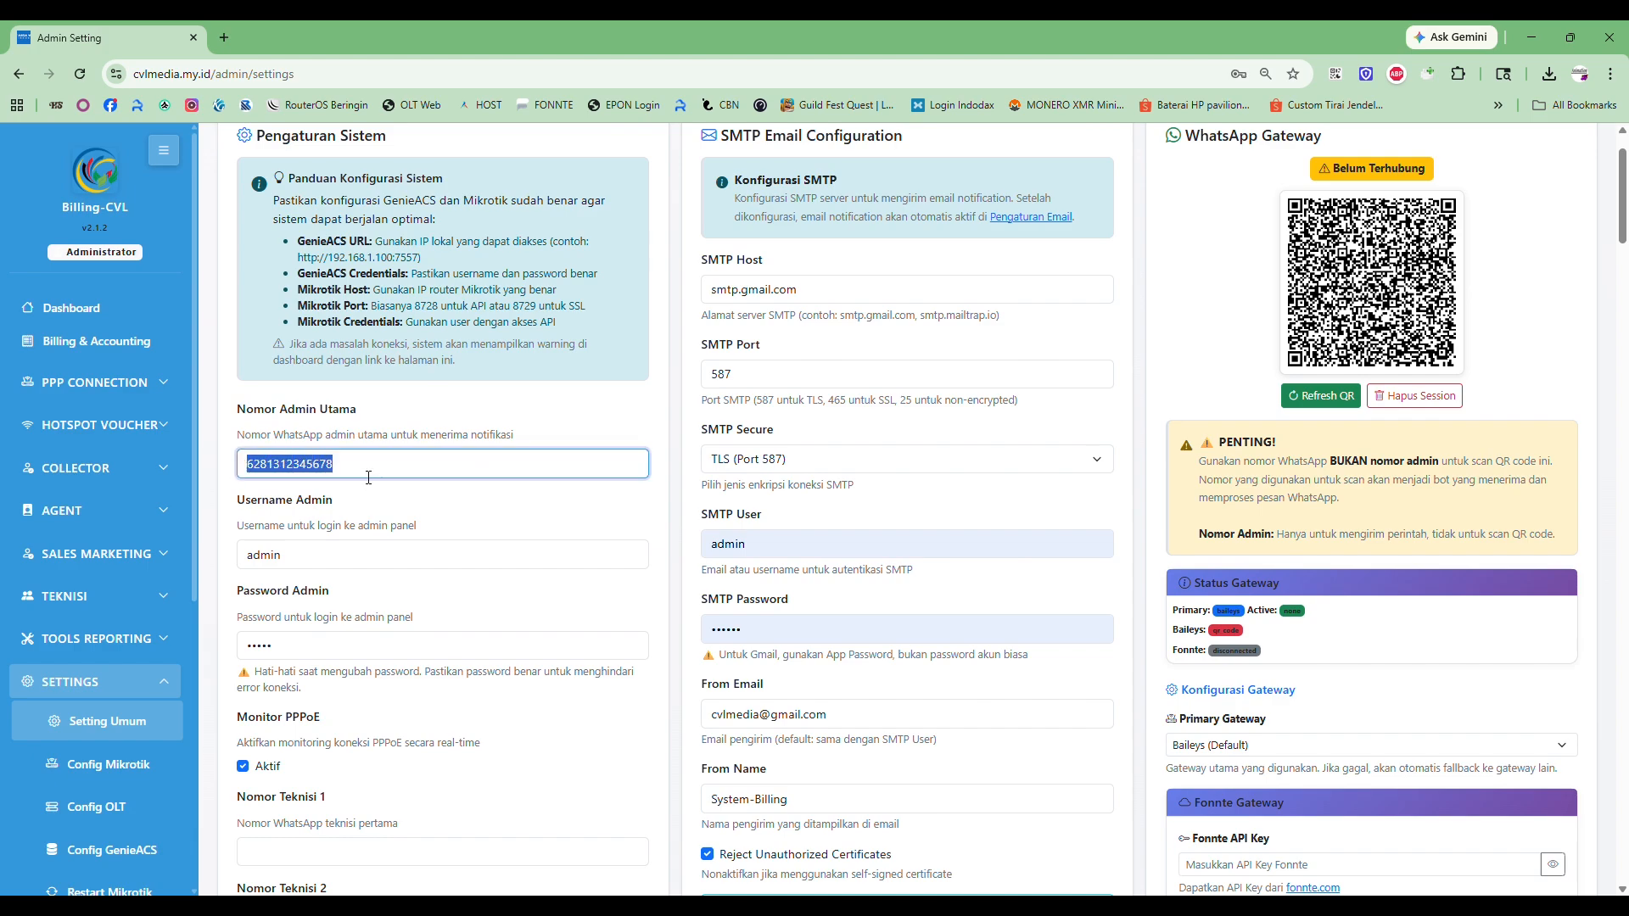
left_click_drag(351, 475, 242, 468)
left_click(369, 449)
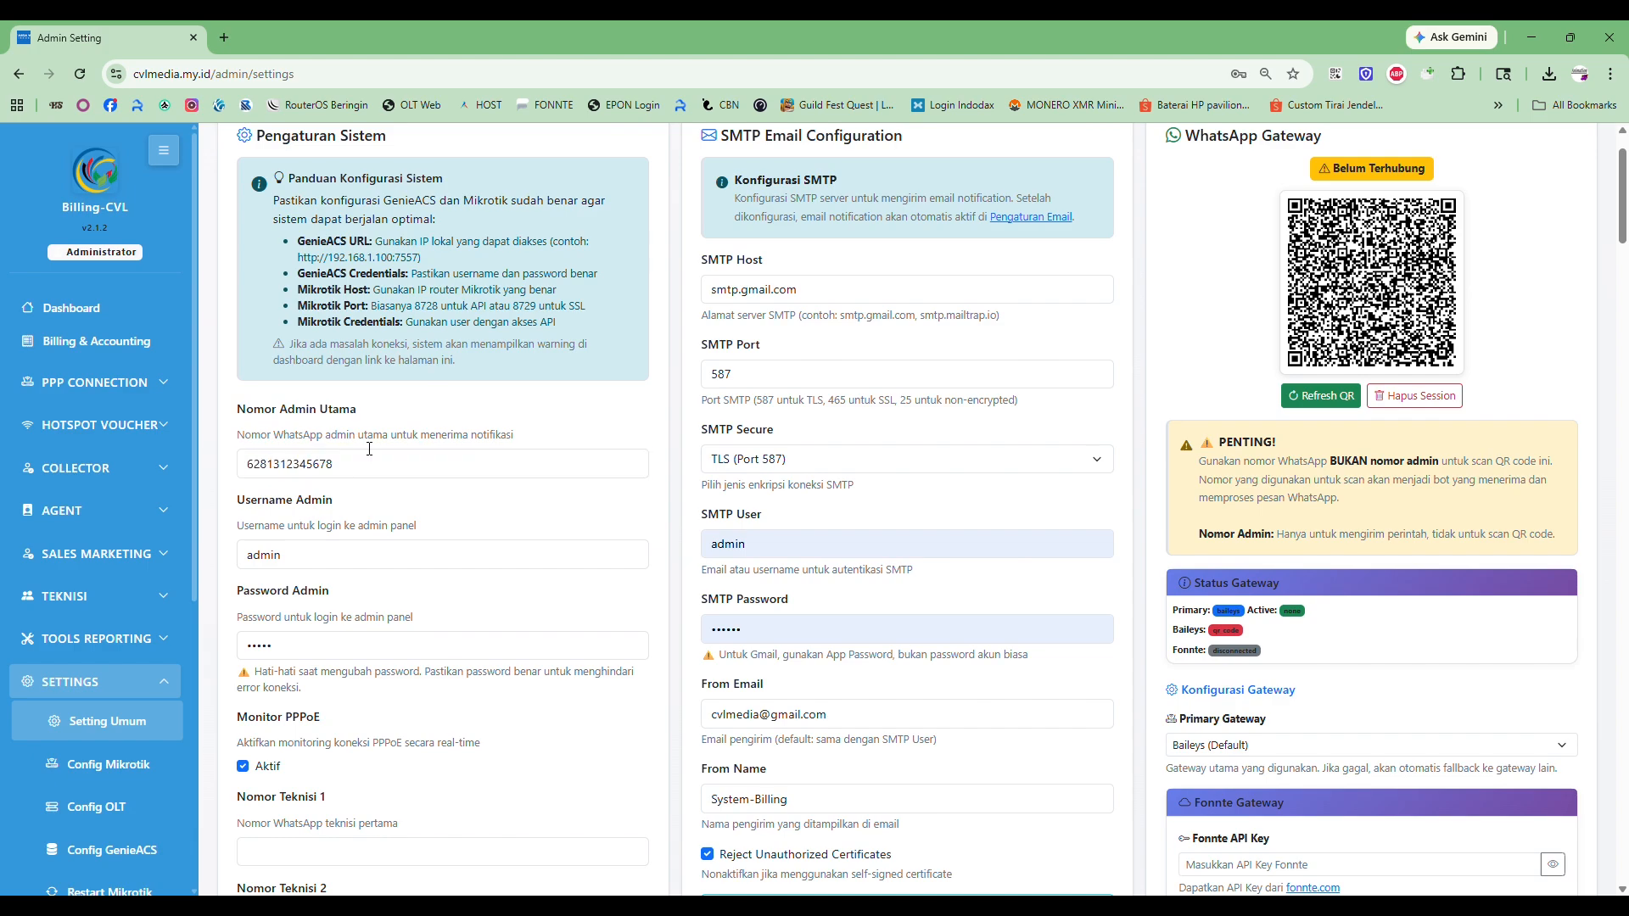
scroll(369, 449, "down", 2)
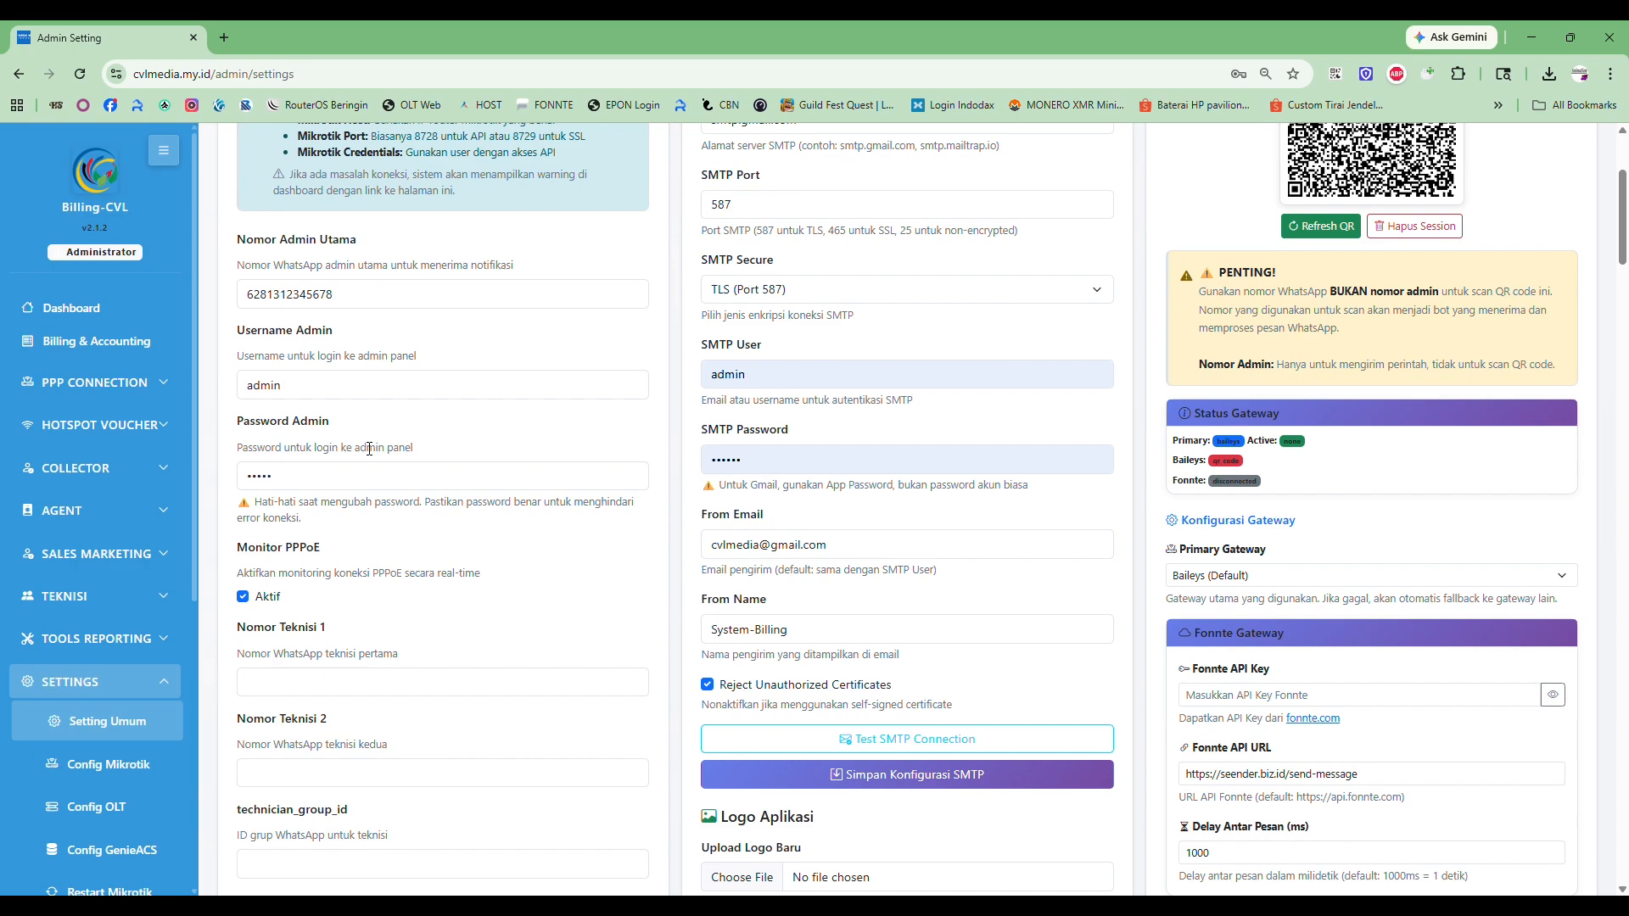
left_click_drag(362, 303, 223, 297)
left_click(349, 302)
left_click_drag(349, 302, 212, 302)
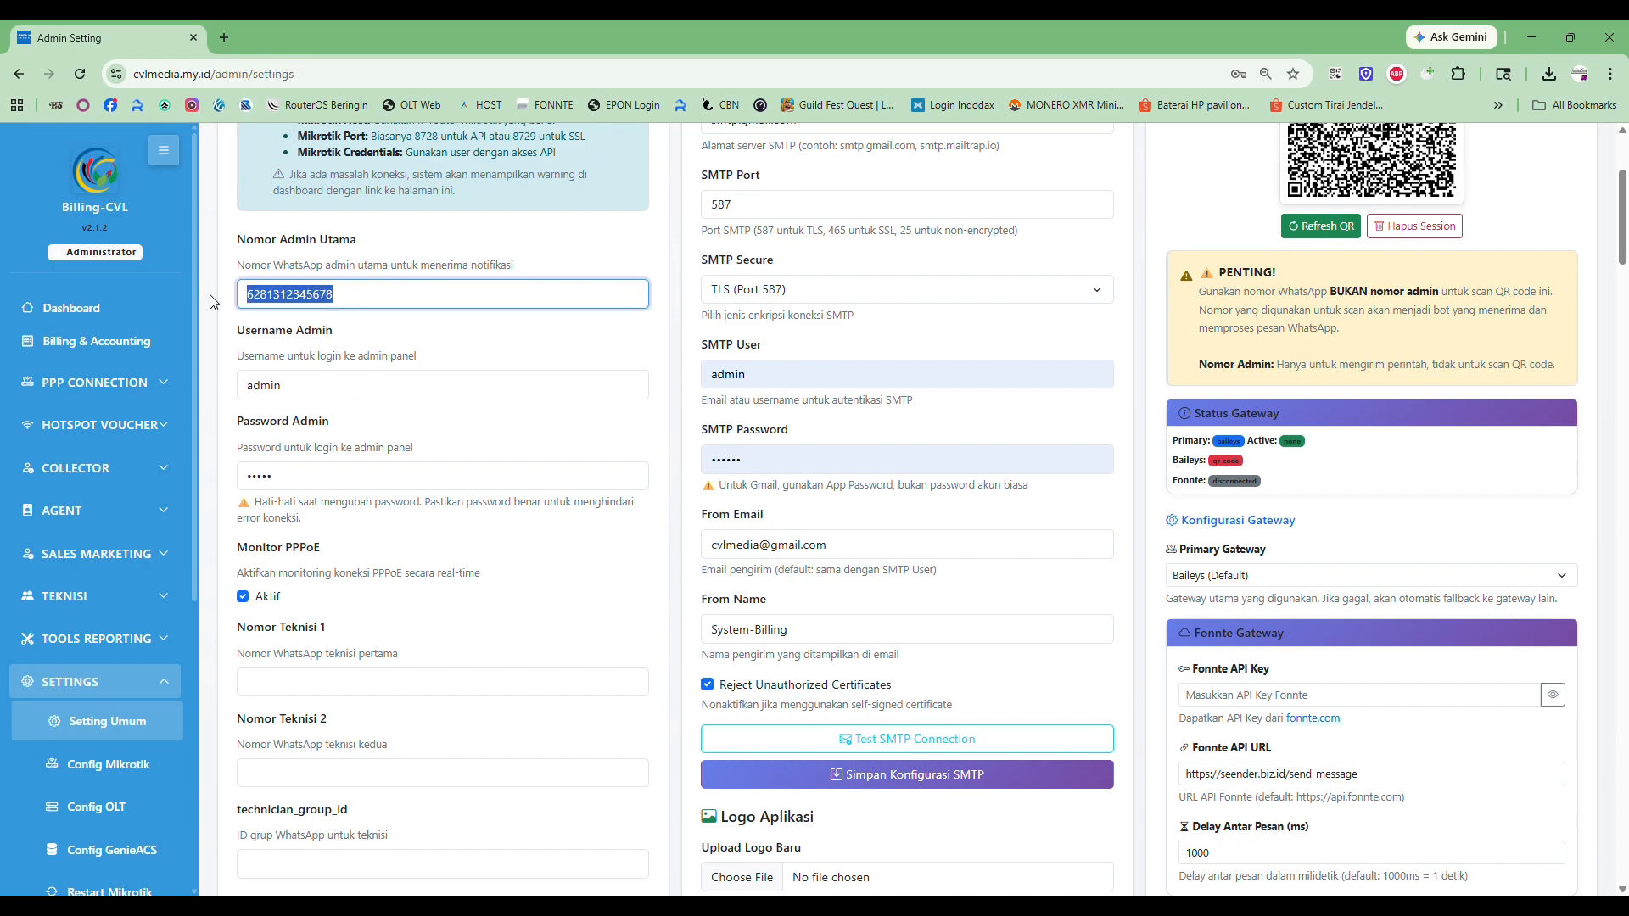
left_click_drag(331, 333, 238, 337)
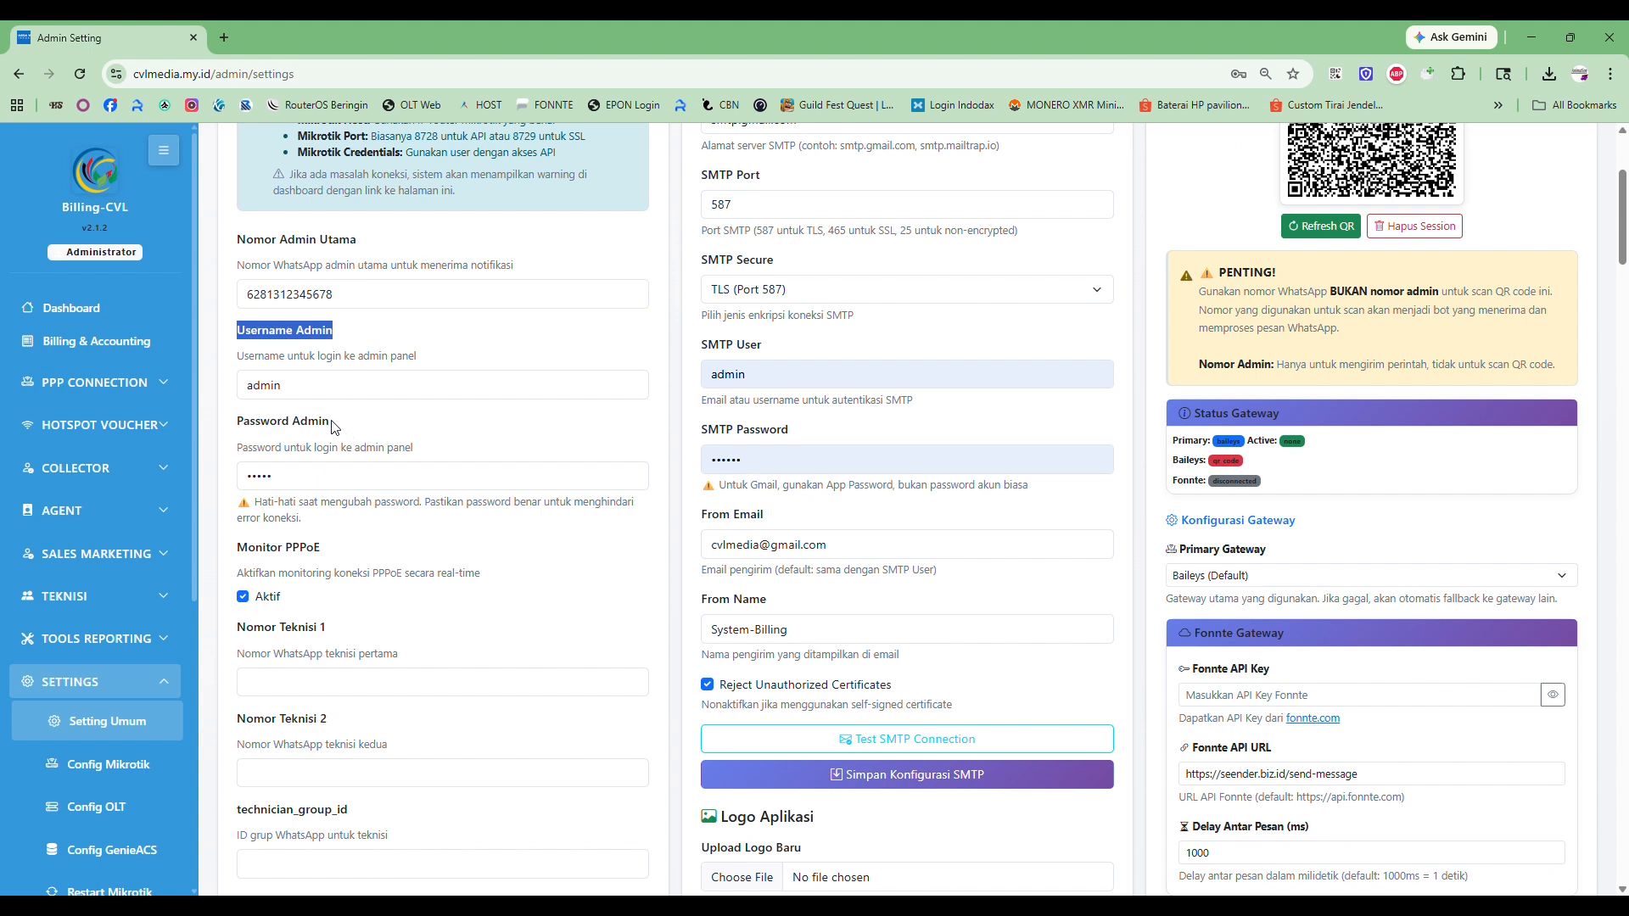
left_click_drag(332, 424, 182, 426)
left_click(348, 441)
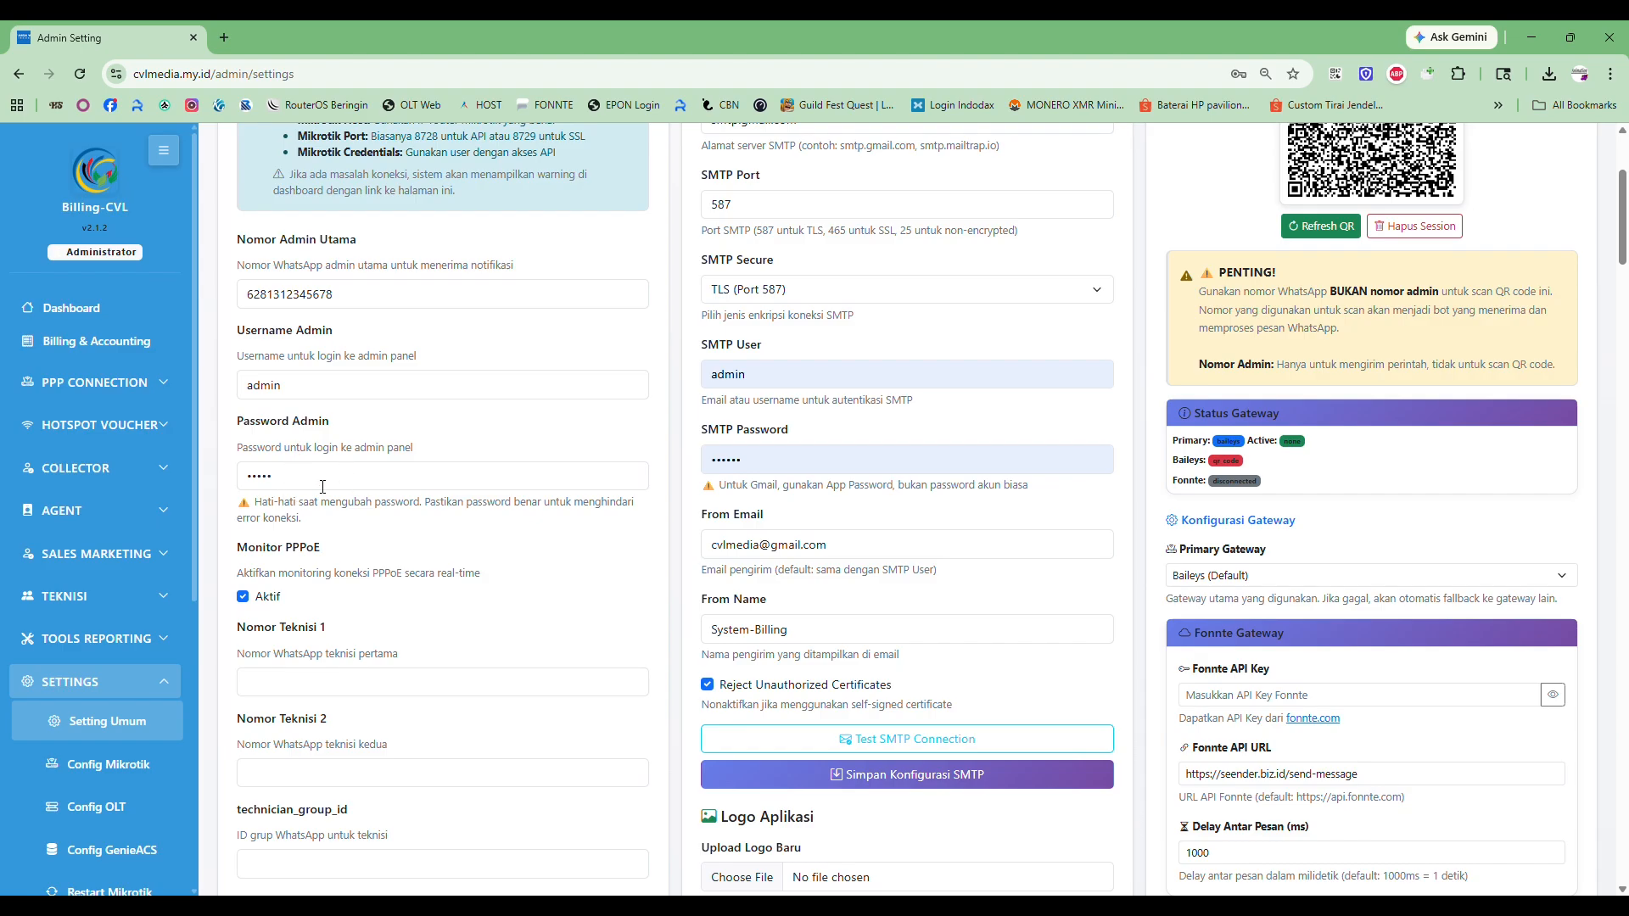
left_click_drag(323, 487, 249, 483)
left_click(309, 502)
left_click(299, 481)
left_click_drag(330, 390, 248, 394)
left_click(298, 484)
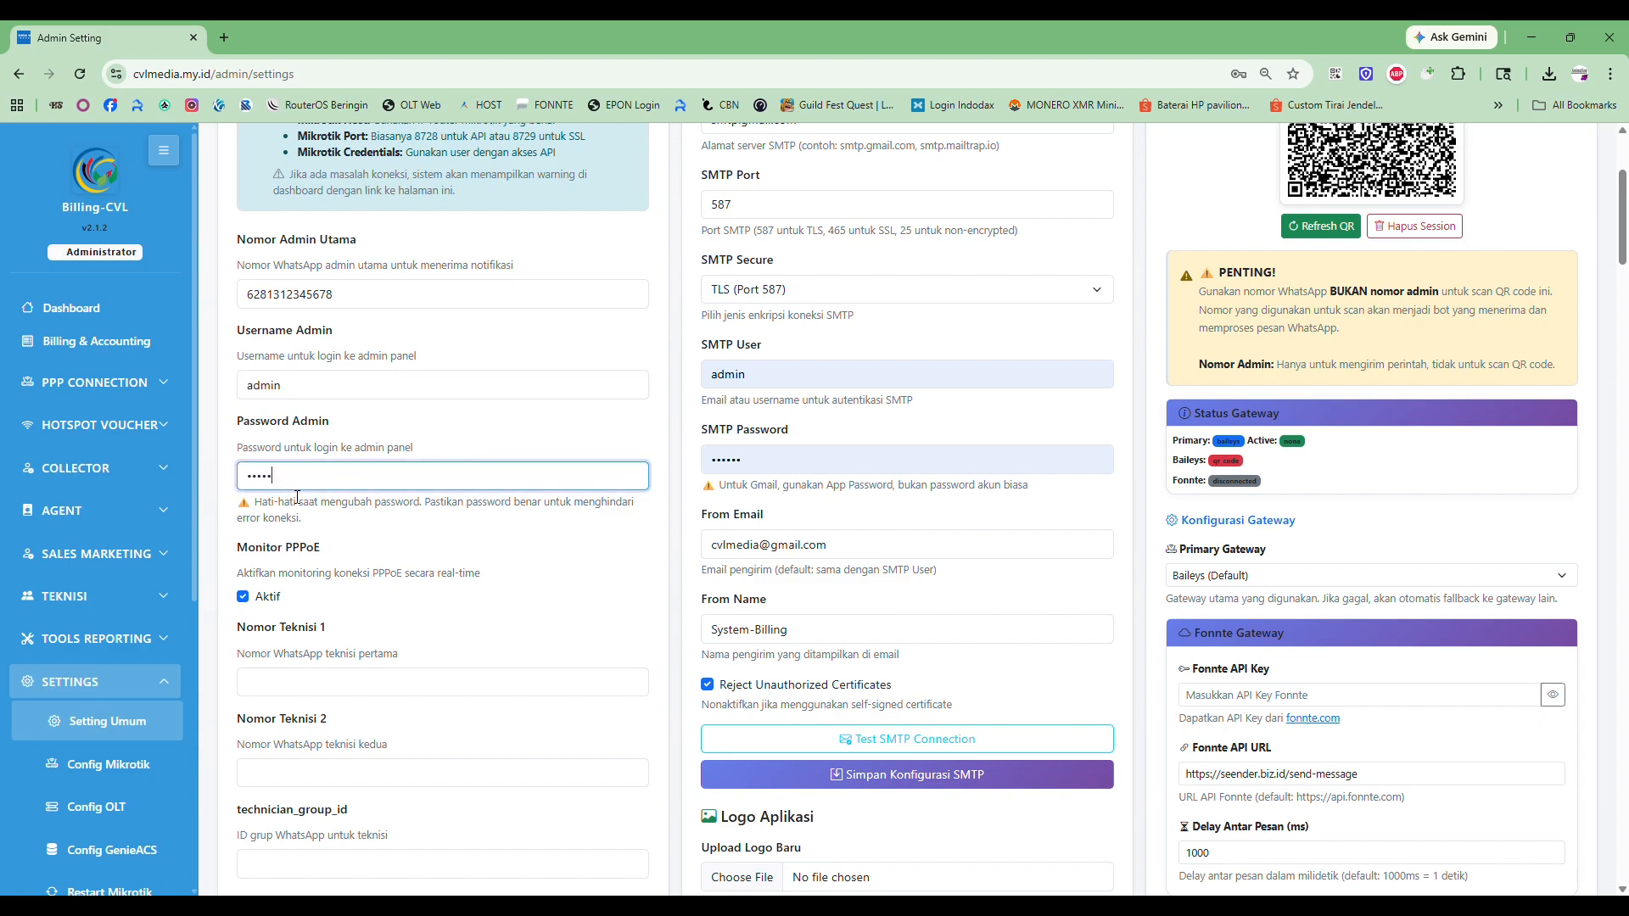
Examine the Monitor PPPoE option, both technician number fields, the technician_group_id field and the WhatsApp options below them
scroll(296, 497, "down", 3)
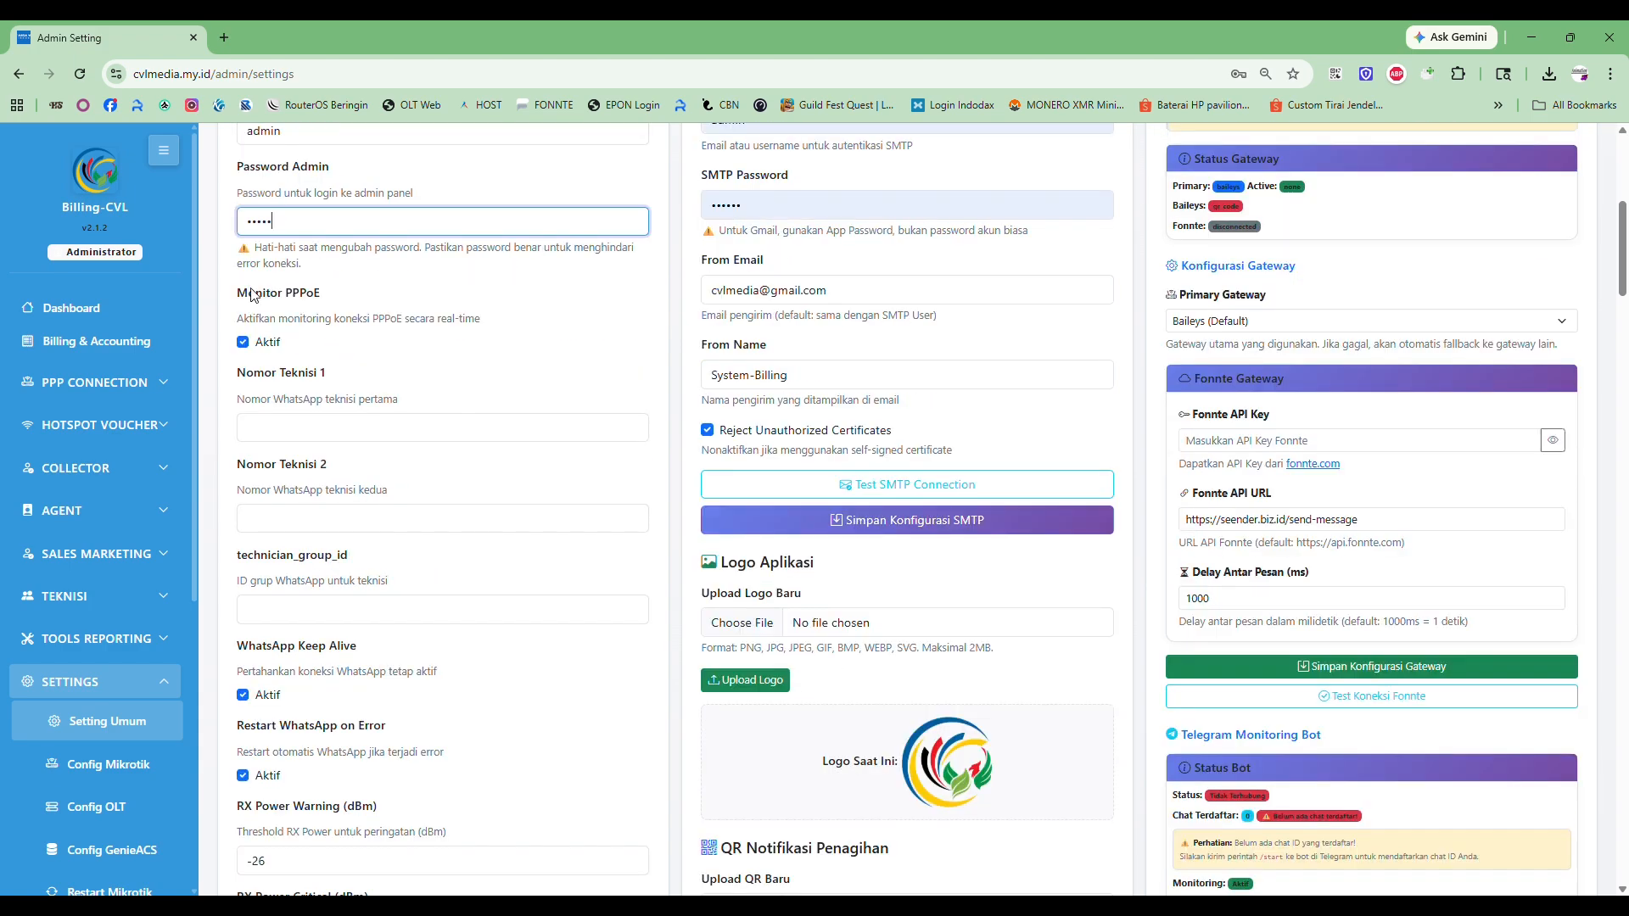
left_click(503, 346)
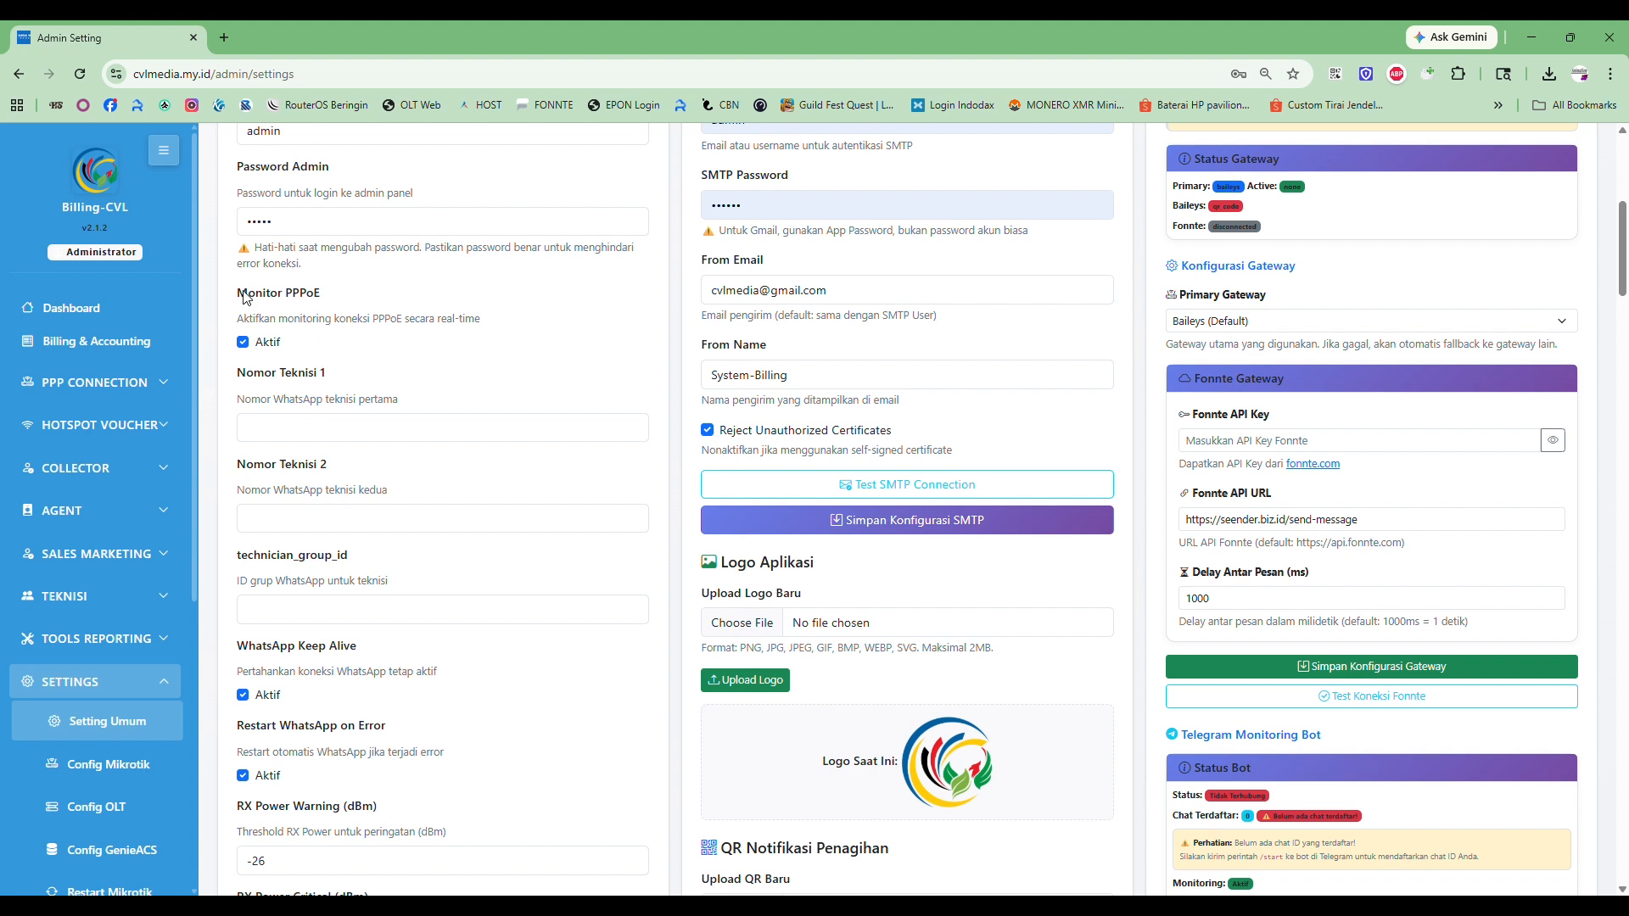
left_click_drag(241, 295, 369, 343)
left_click(242, 358)
left_click_drag(242, 377, 488, 626)
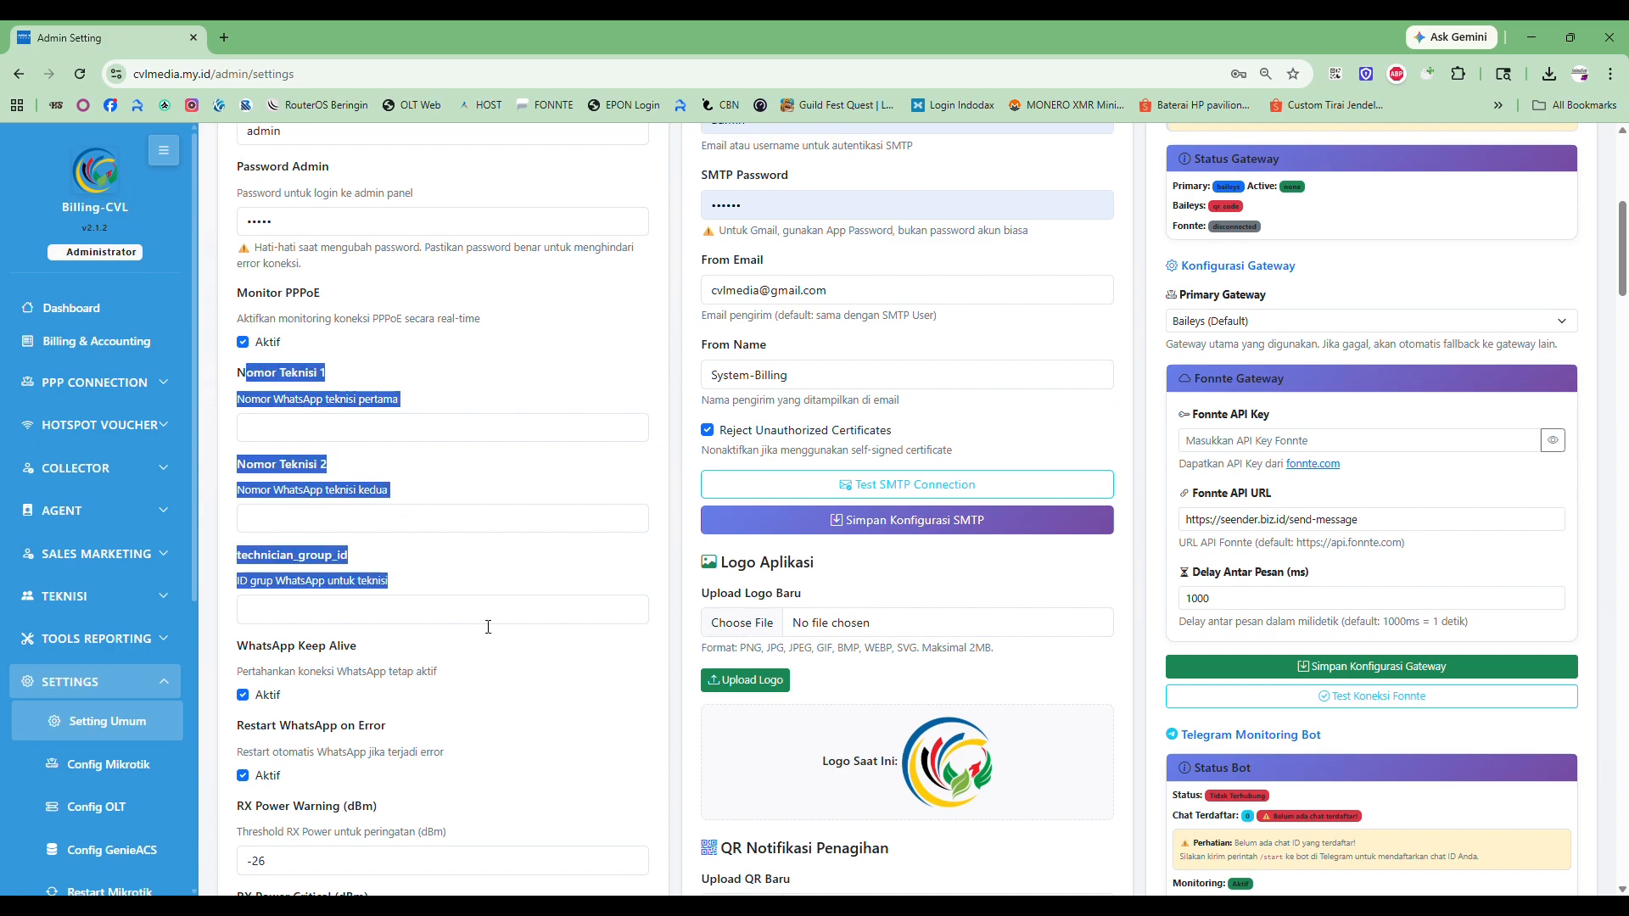
left_click(152, 605)
left_click(102, 597)
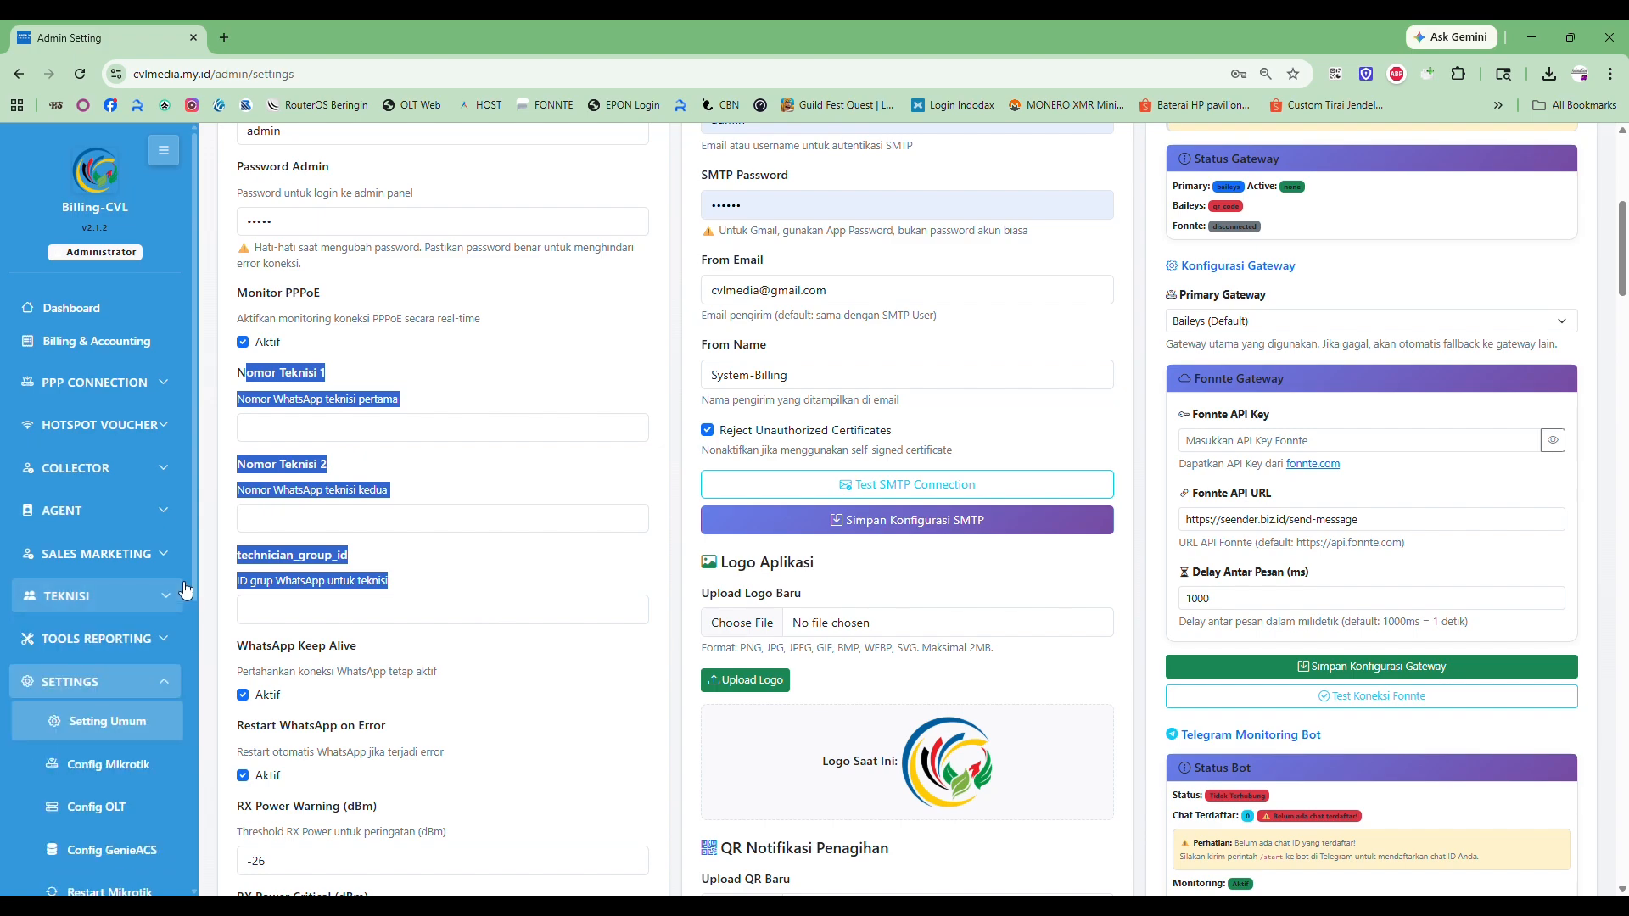
scroll(327, 503, "down", 1)
scroll(327, 503, "down", 1)
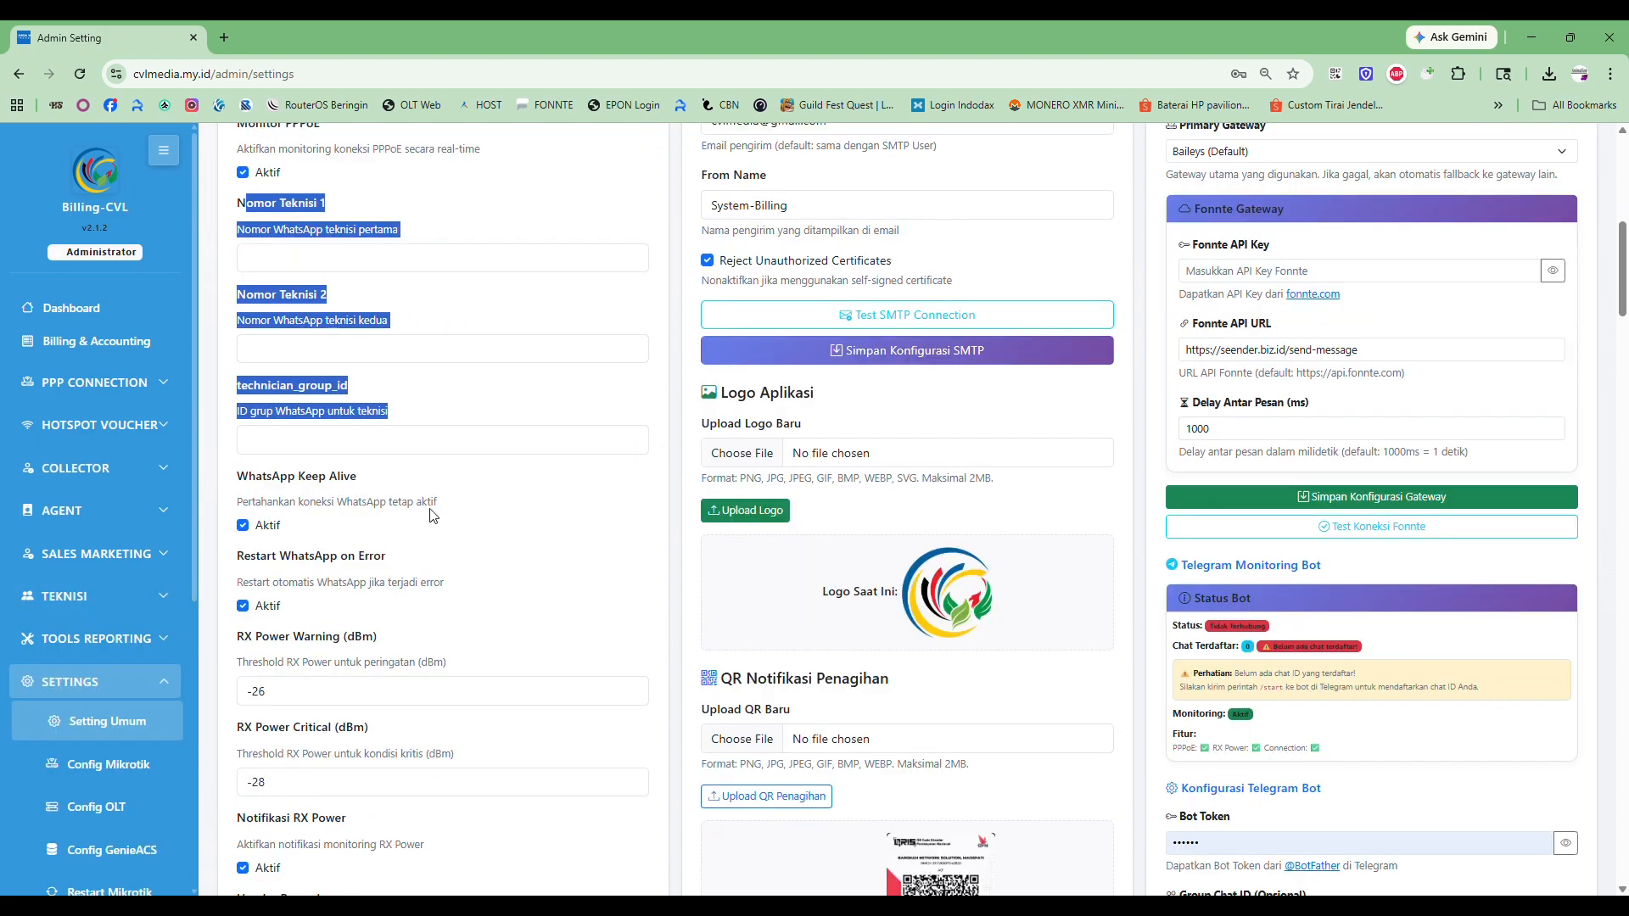
Examine the WhatsApp Keep Alive and Restart WhatsApp on Error options in the general settings
scroll(432, 515, "down", 1)
left_click(465, 475)
scroll(483, 468, "down", 1)
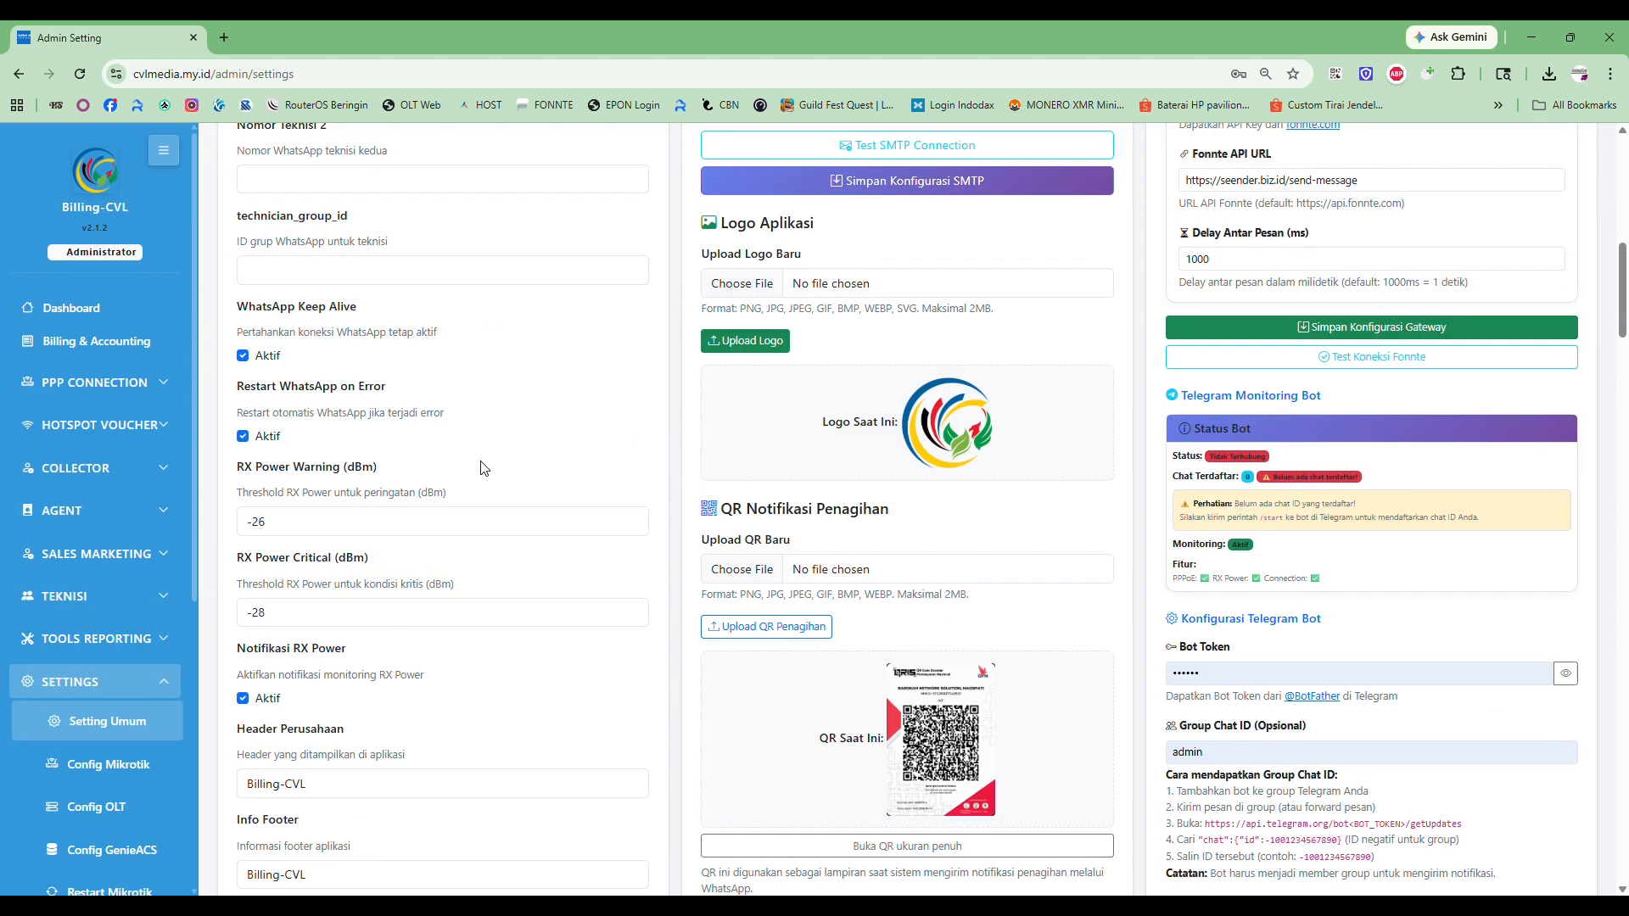
left_click_drag(239, 306, 483, 479)
scroll(484, 480, "down", 2)
left_click(546, 418)
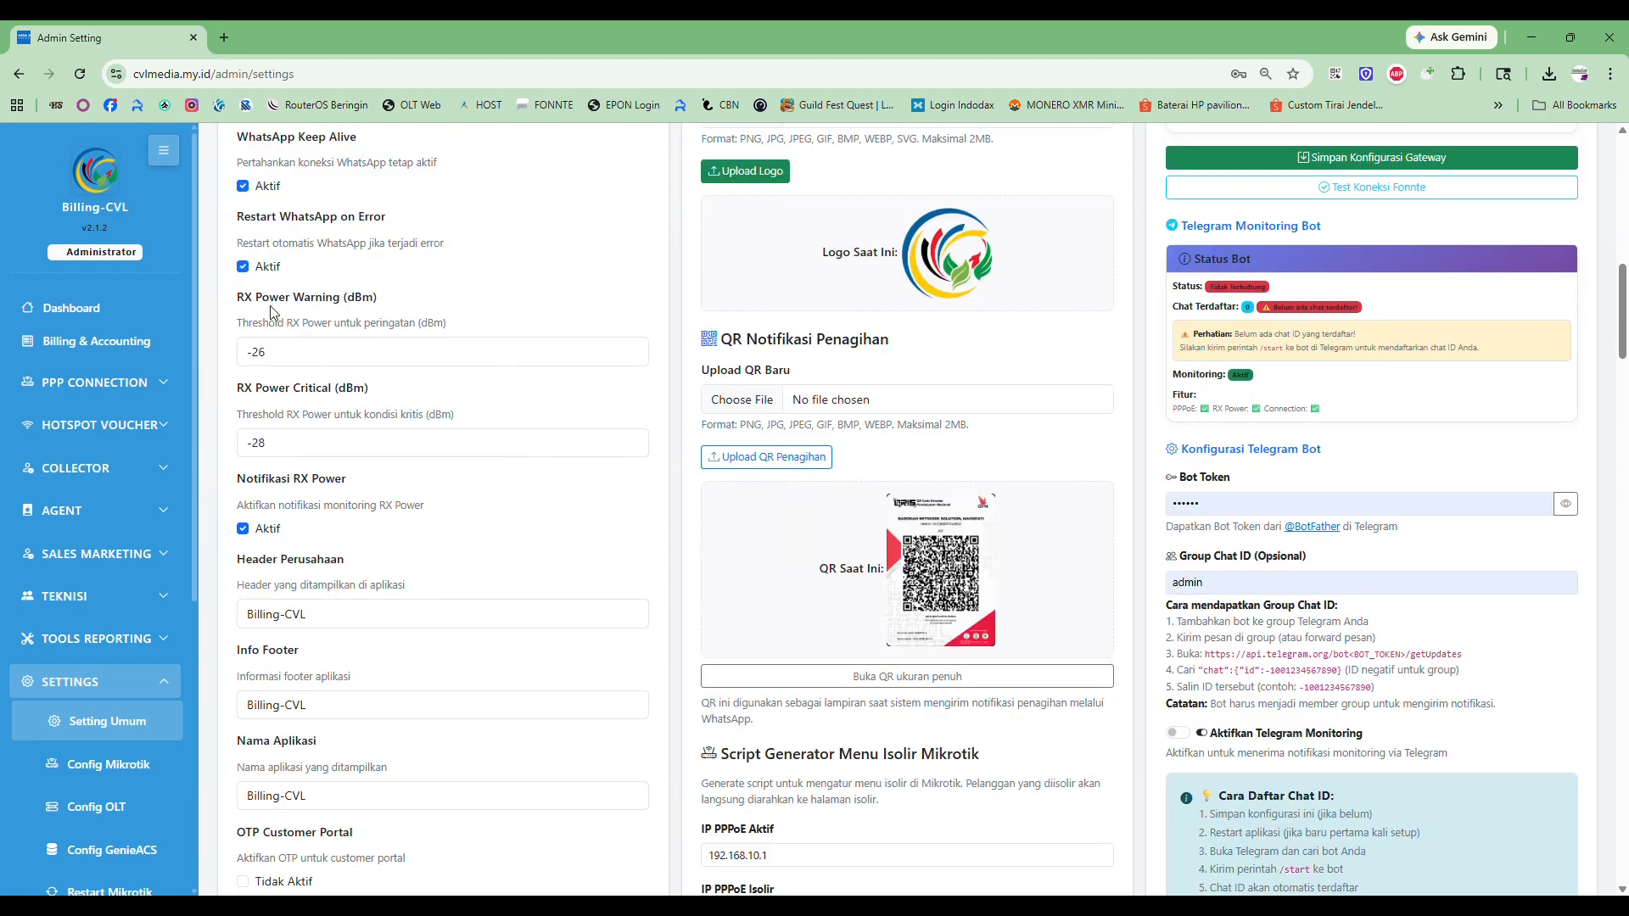
Examine the RX Power Warning and RX Power Critical threshold fields in dBm
left_click_drag(284, 360, 247, 368)
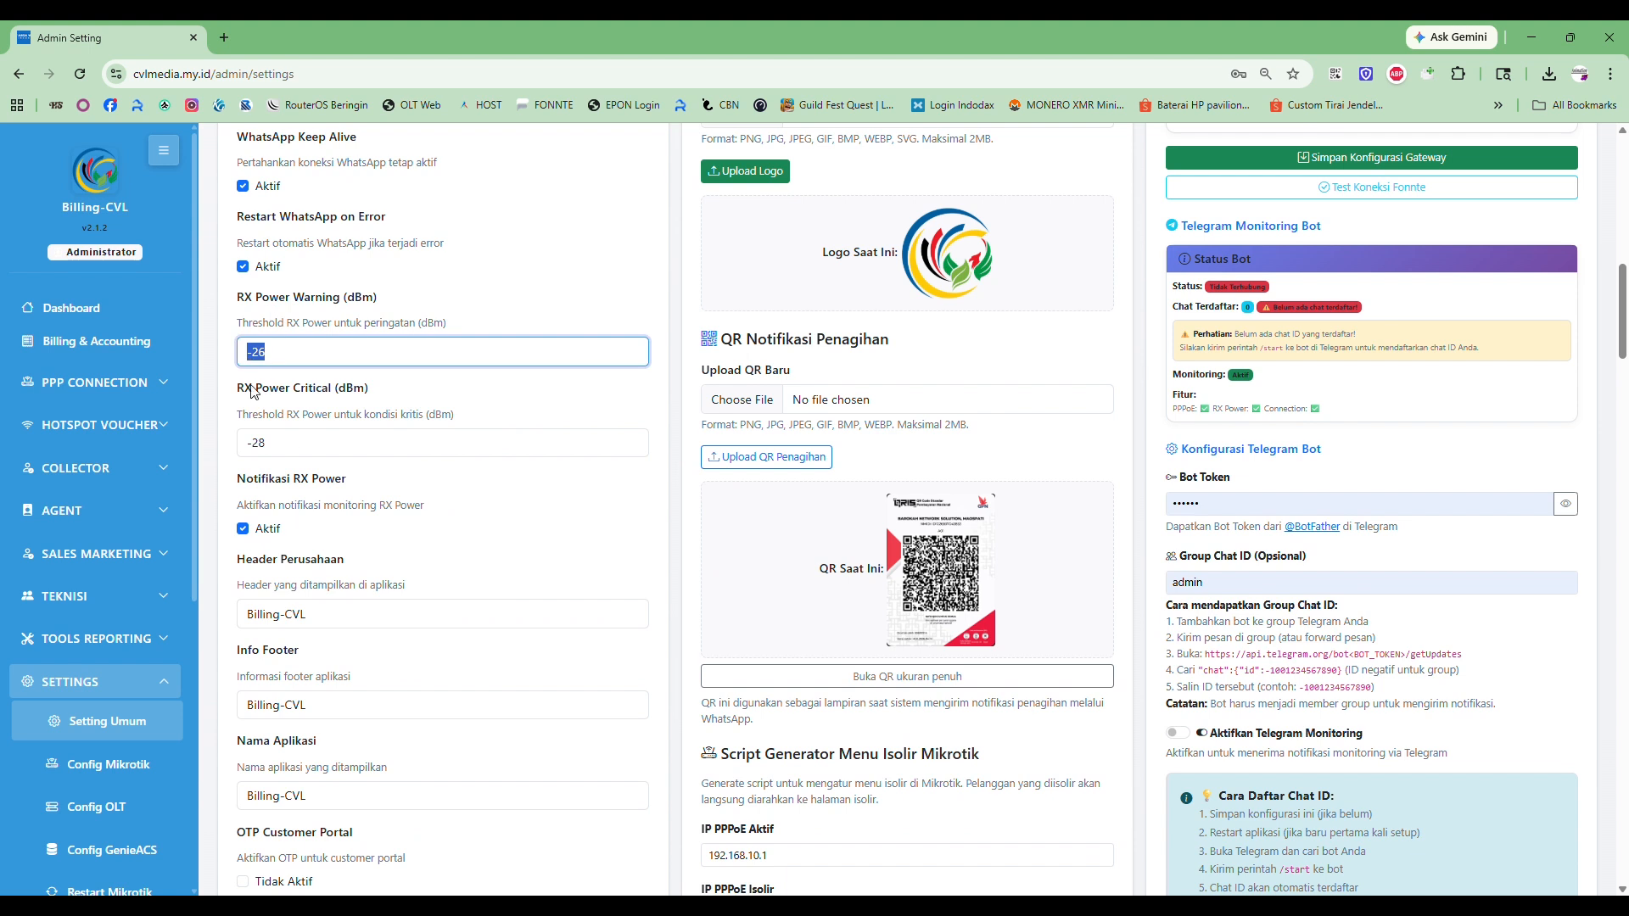
left_click_drag(299, 449, 246, 458)
left_click(380, 452)
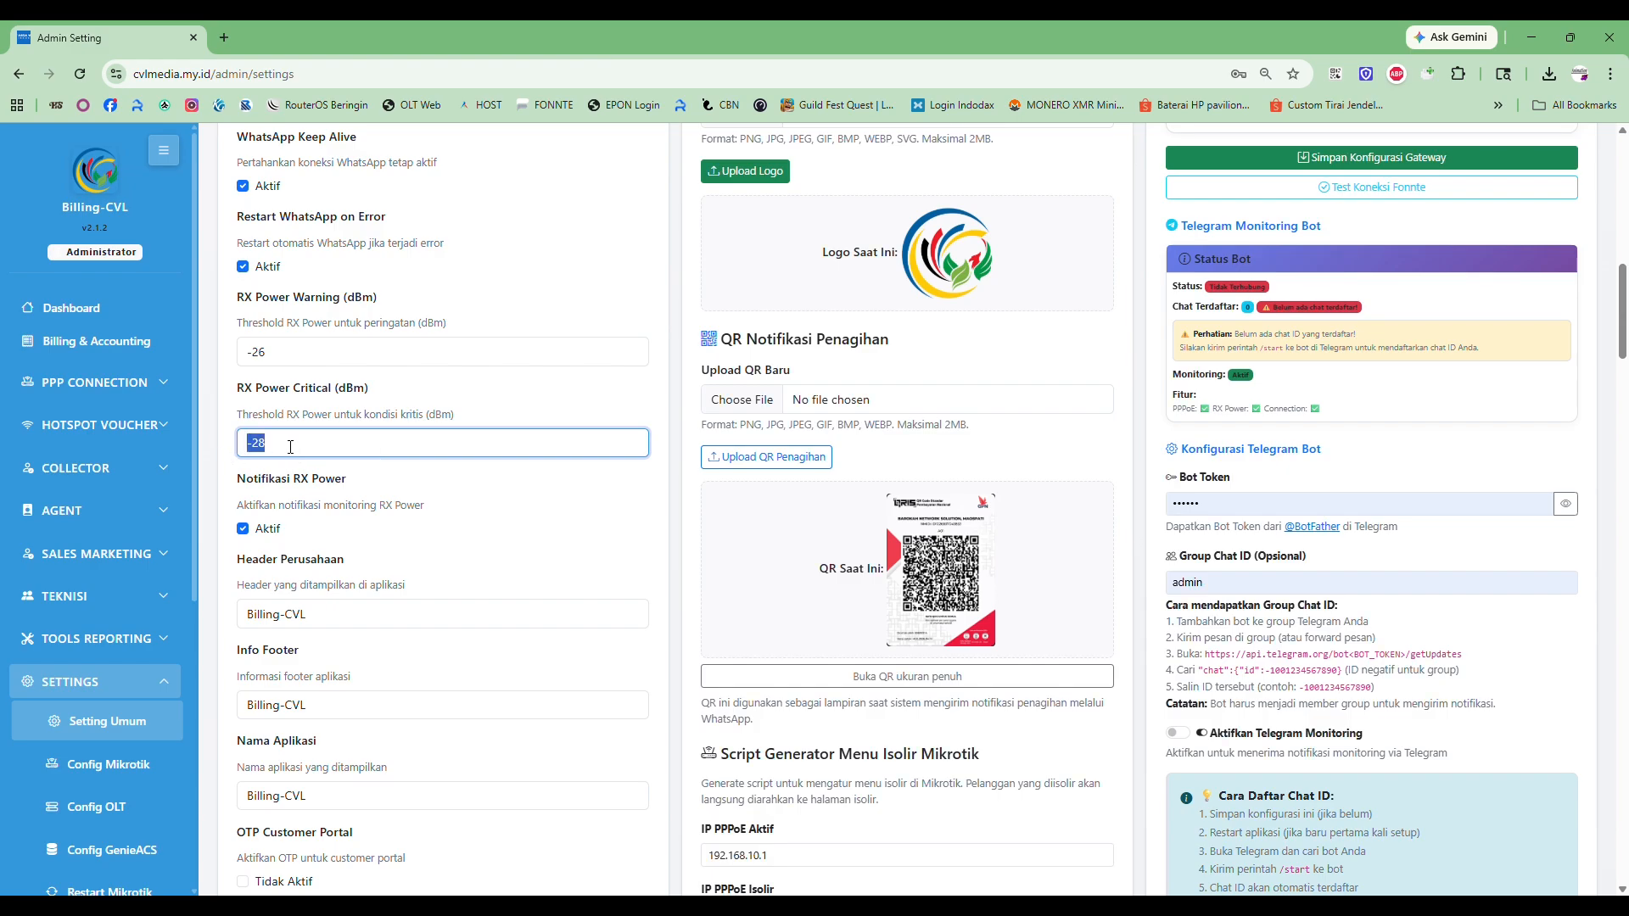
triple_click(282, 355)
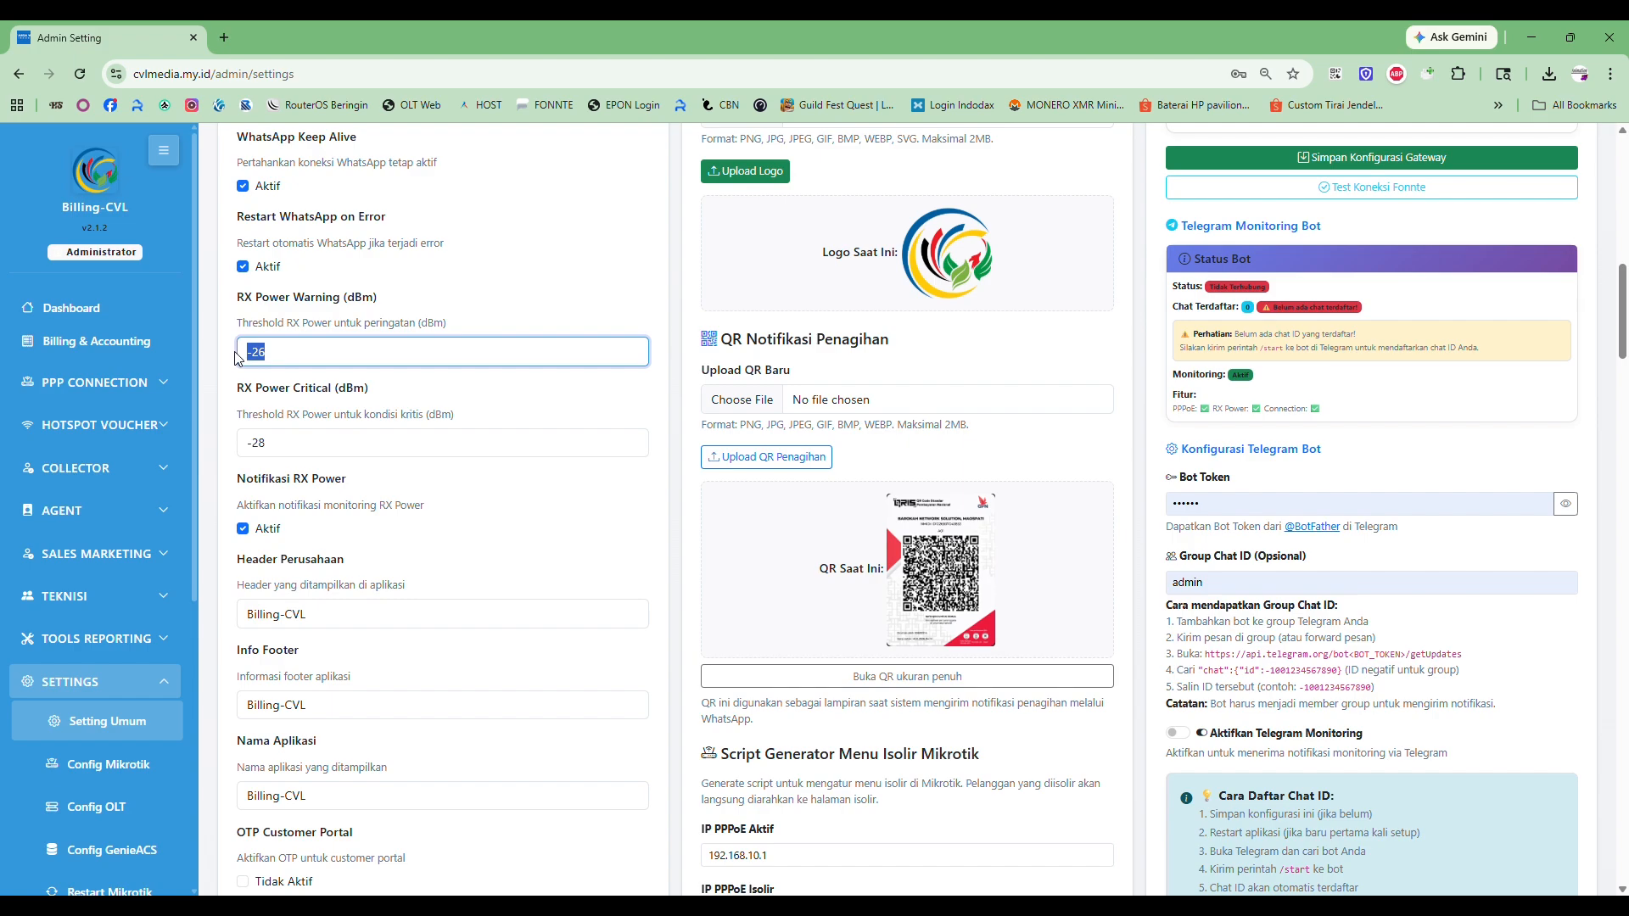
left_click(281, 456)
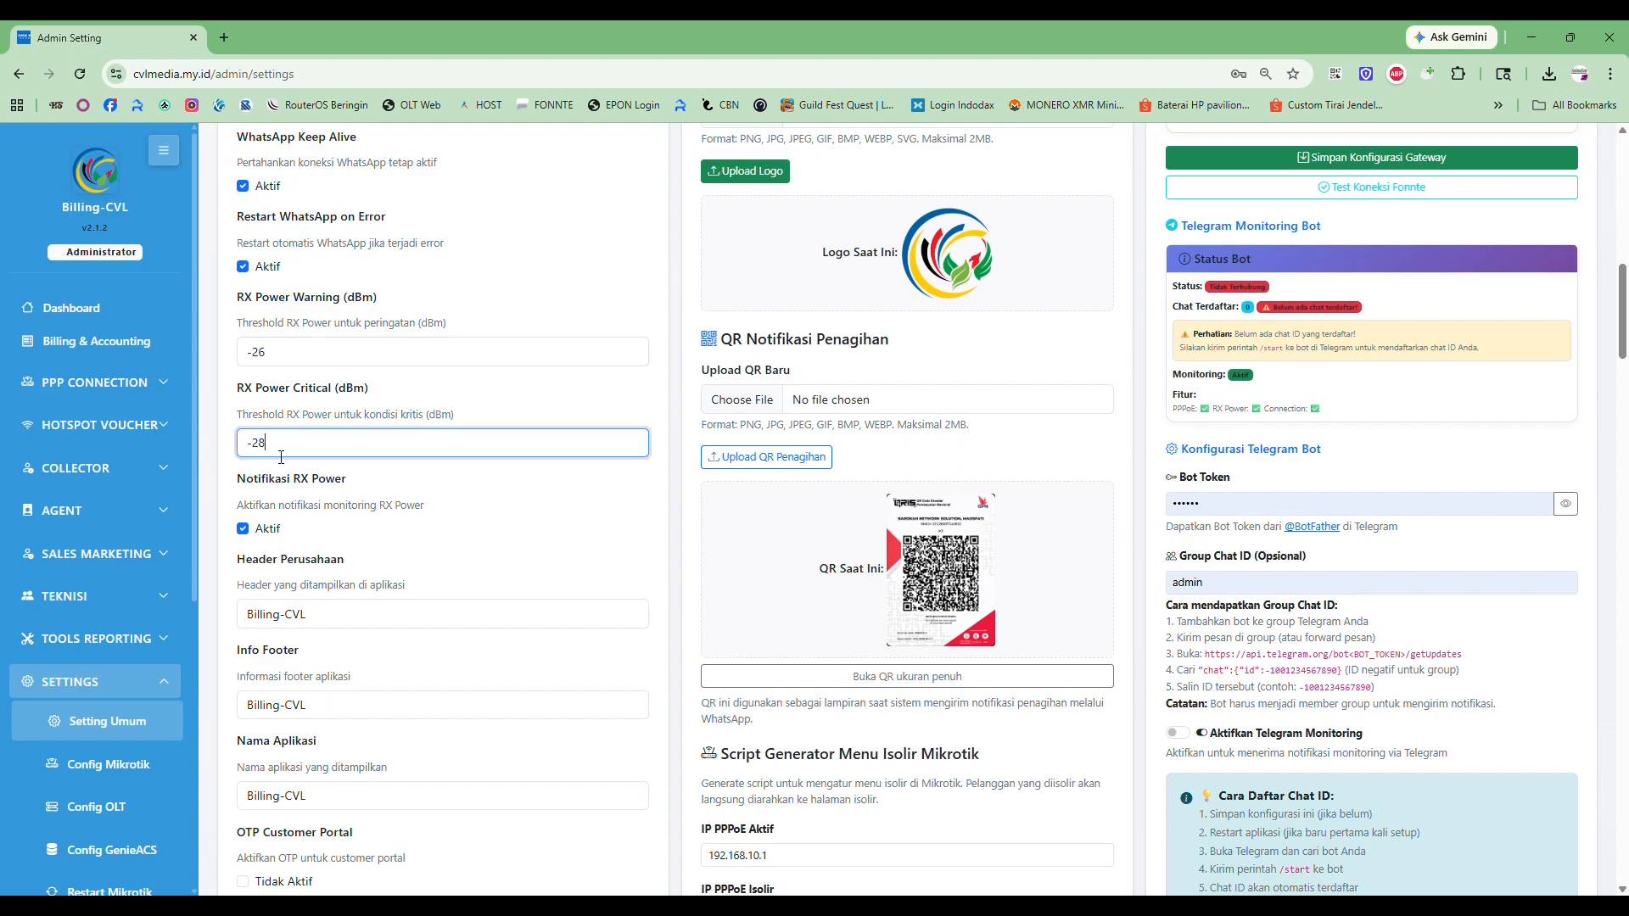
left_click_drag(280, 456, 227, 462)
scroll(312, 475, "down", 2)
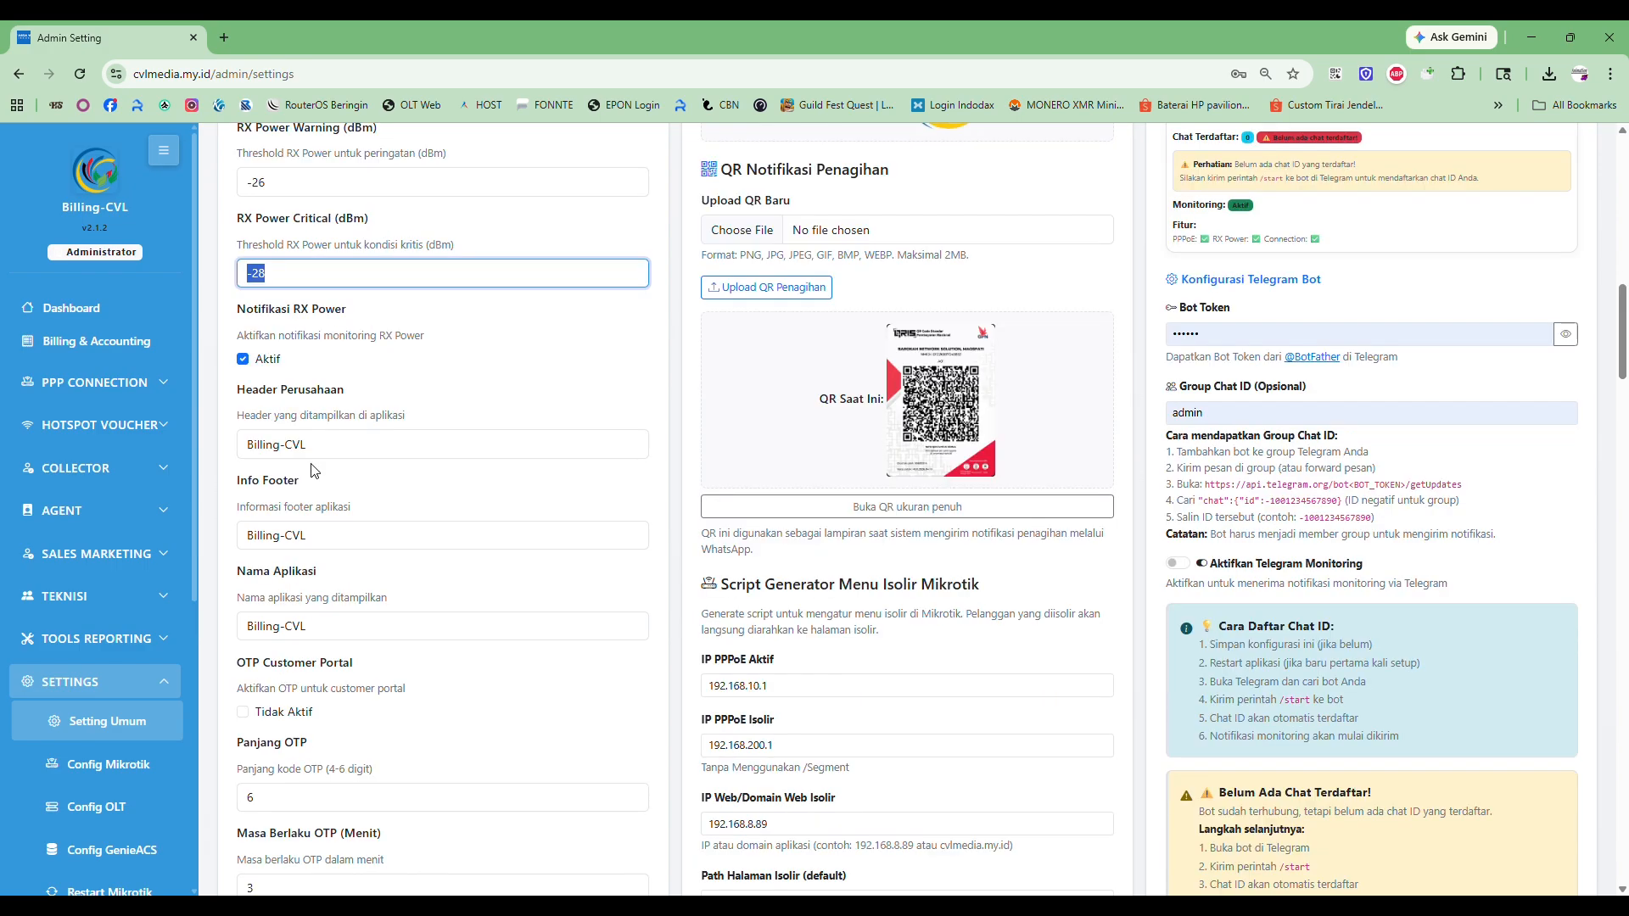
Examine the Header Perusahaan, Info Footer and Nama Aplikasi fields and compare them with the application name in the sidebar
scroll(335, 442, "down", 1)
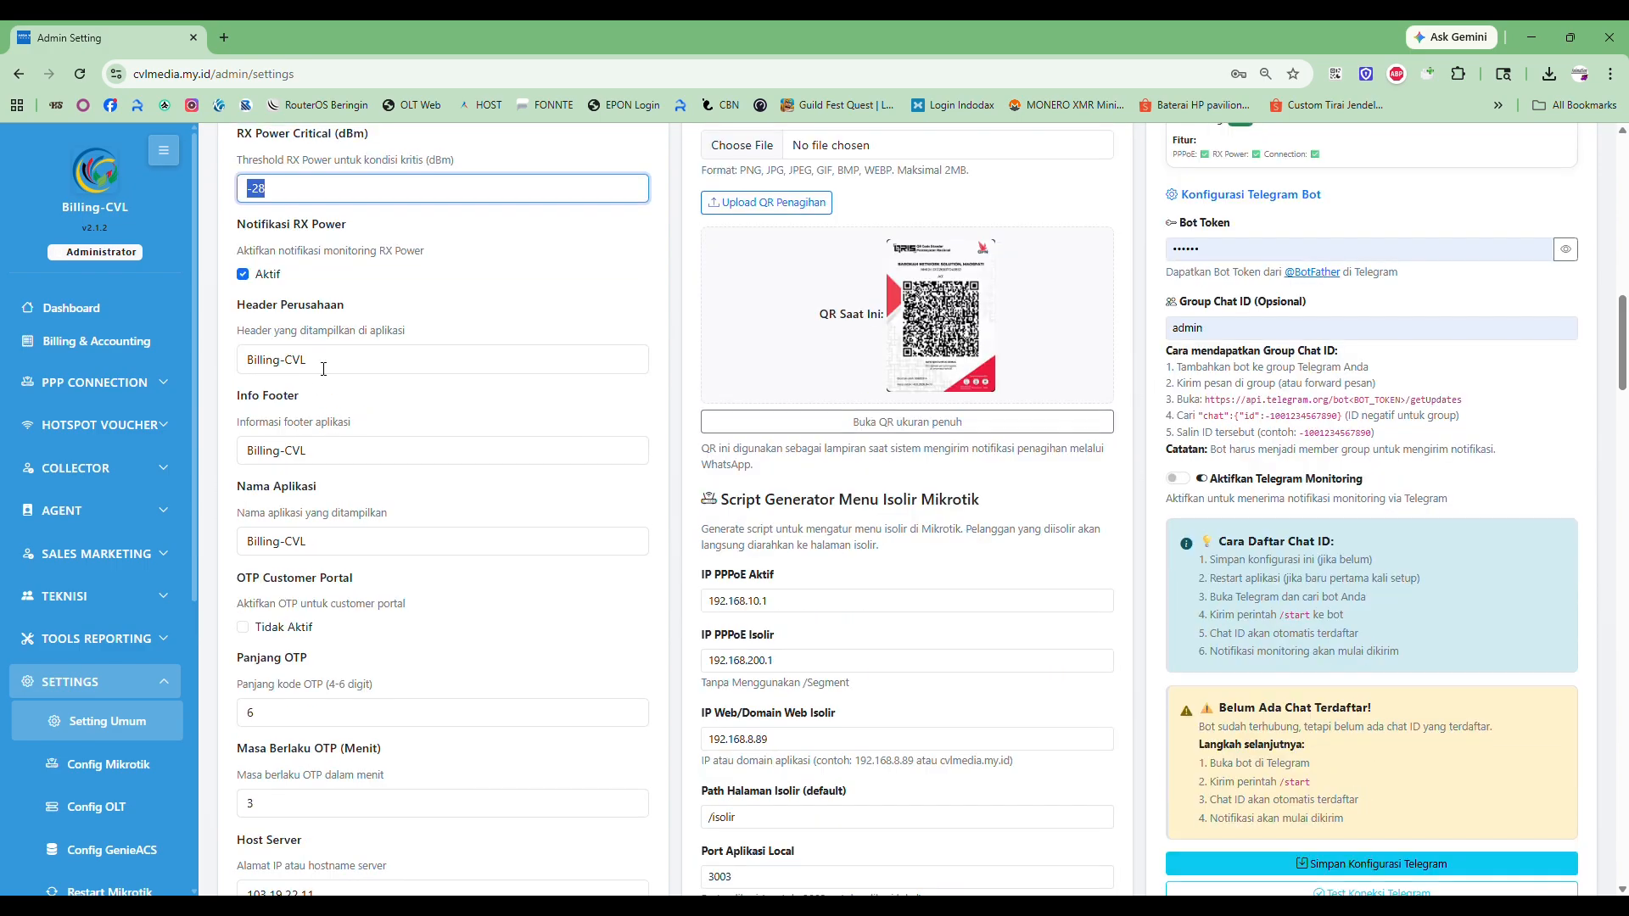
left_click_drag(312, 360, 250, 380)
left_click_drag(55, 210, 144, 222)
left_click(78, 212)
left_click(334, 451)
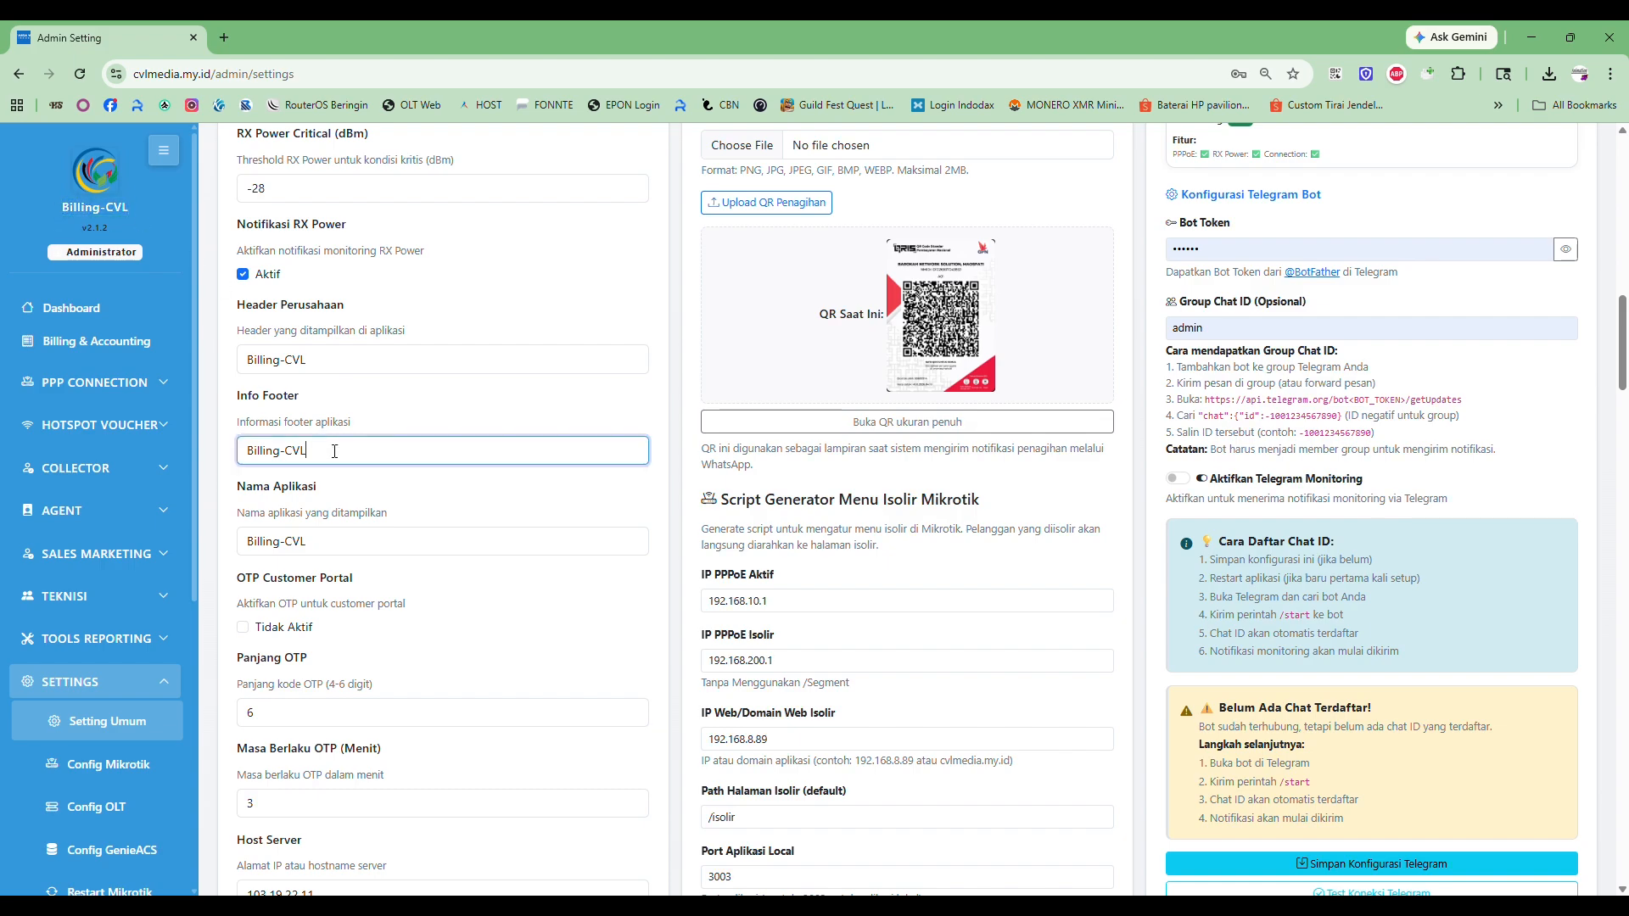
left_click_drag(332, 451, 243, 452)
scroll(321, 757, "down", 2)
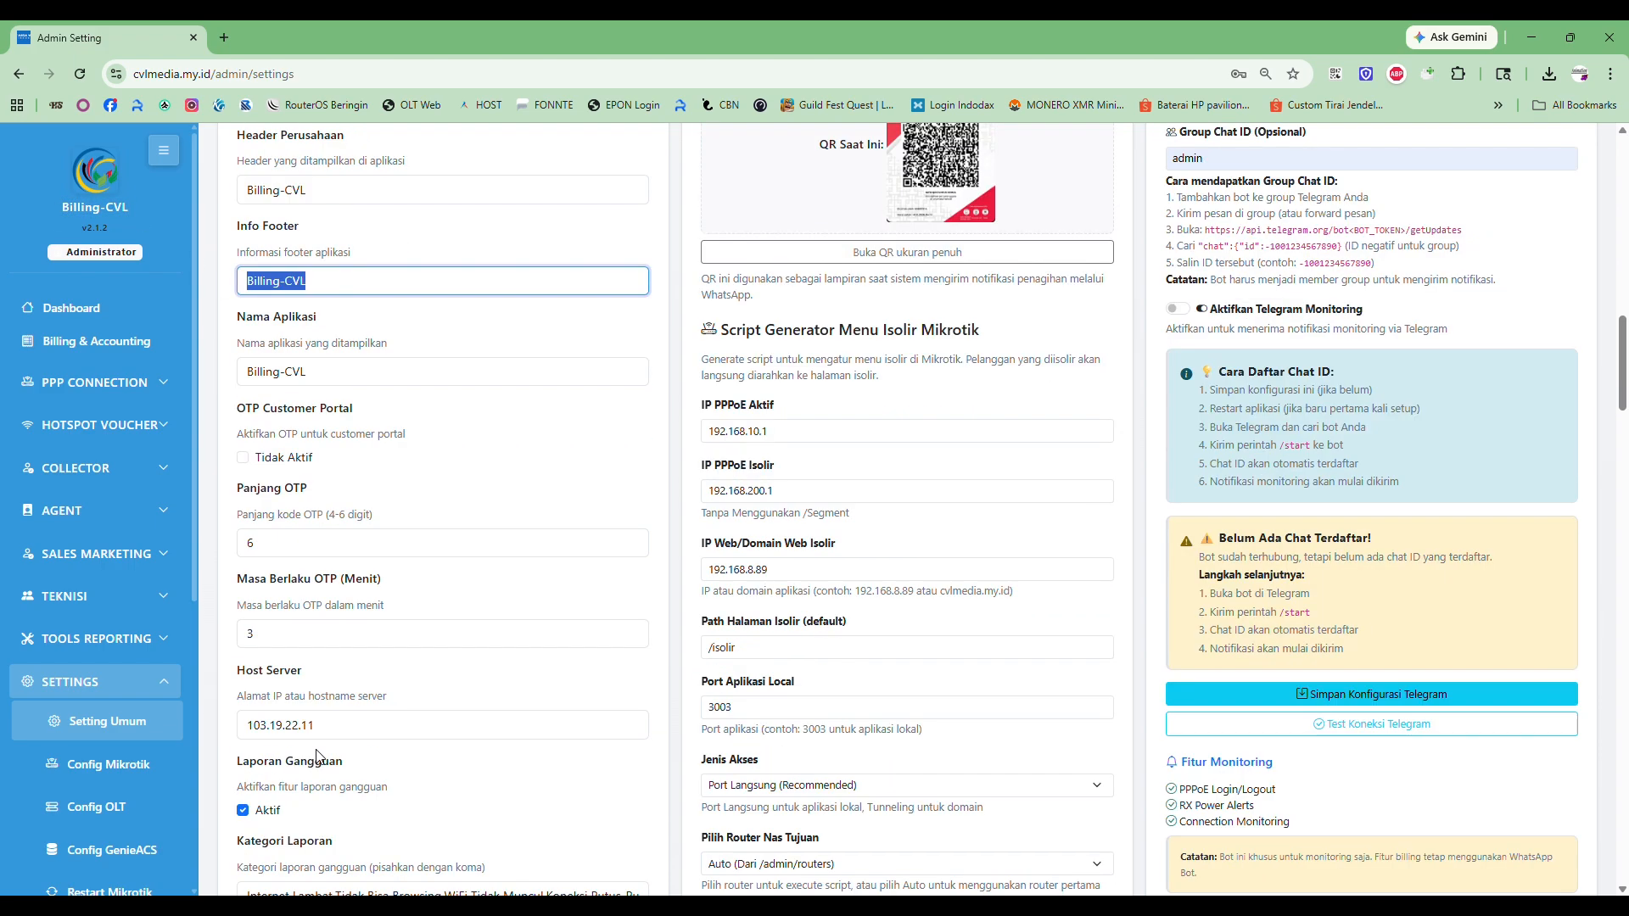
scroll(320, 757, "up", 3)
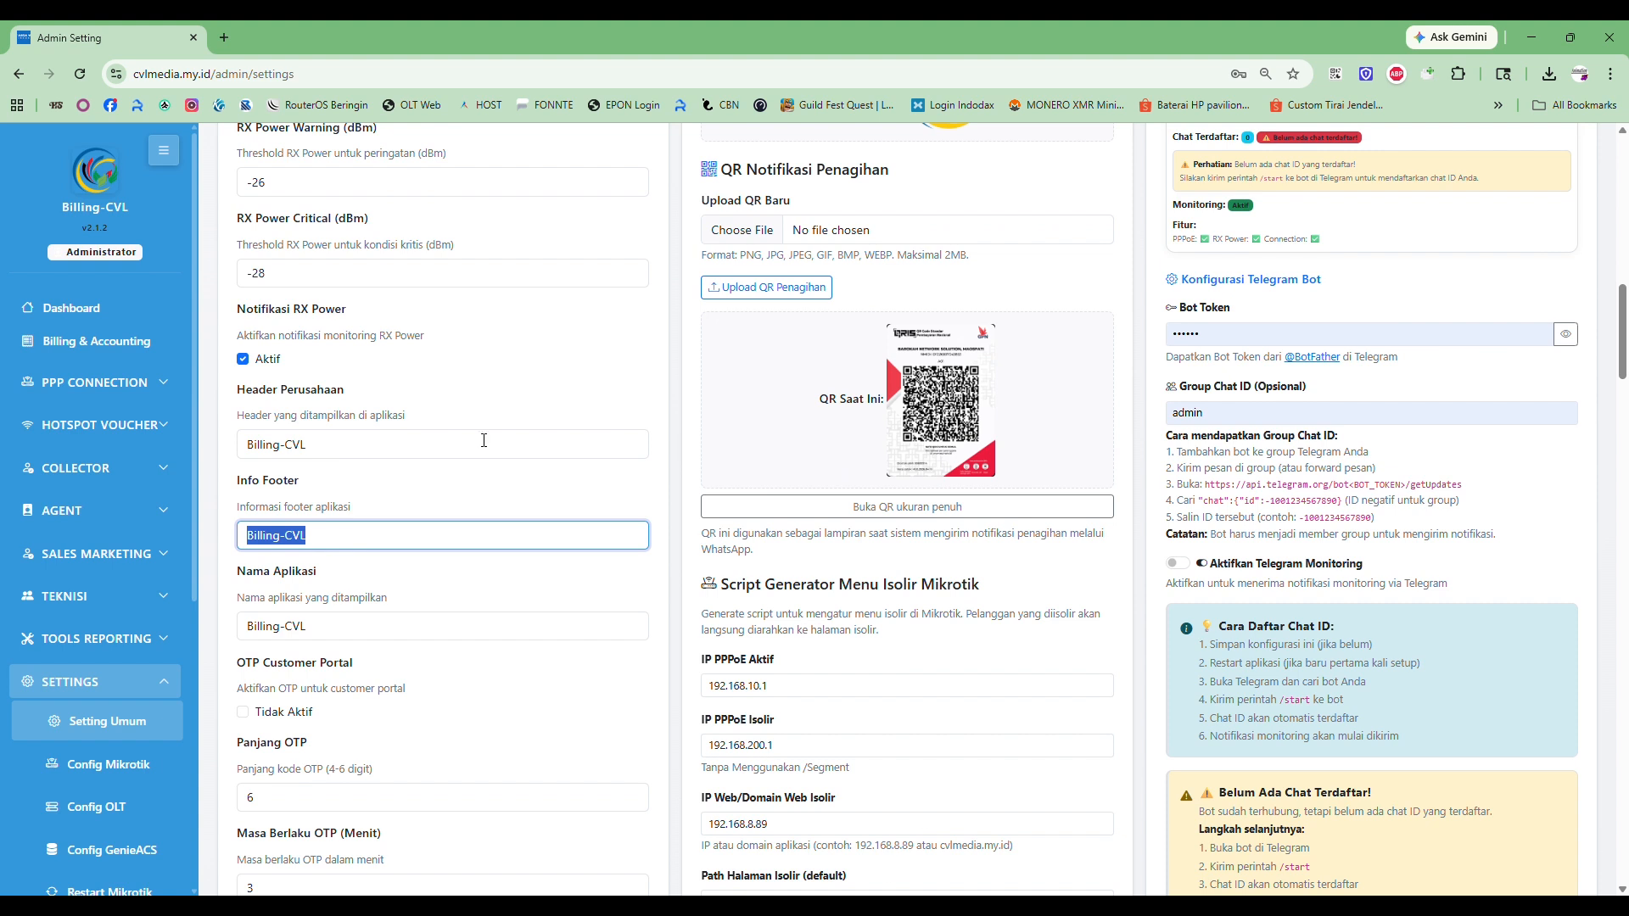
scroll(416, 453, "down", 1)
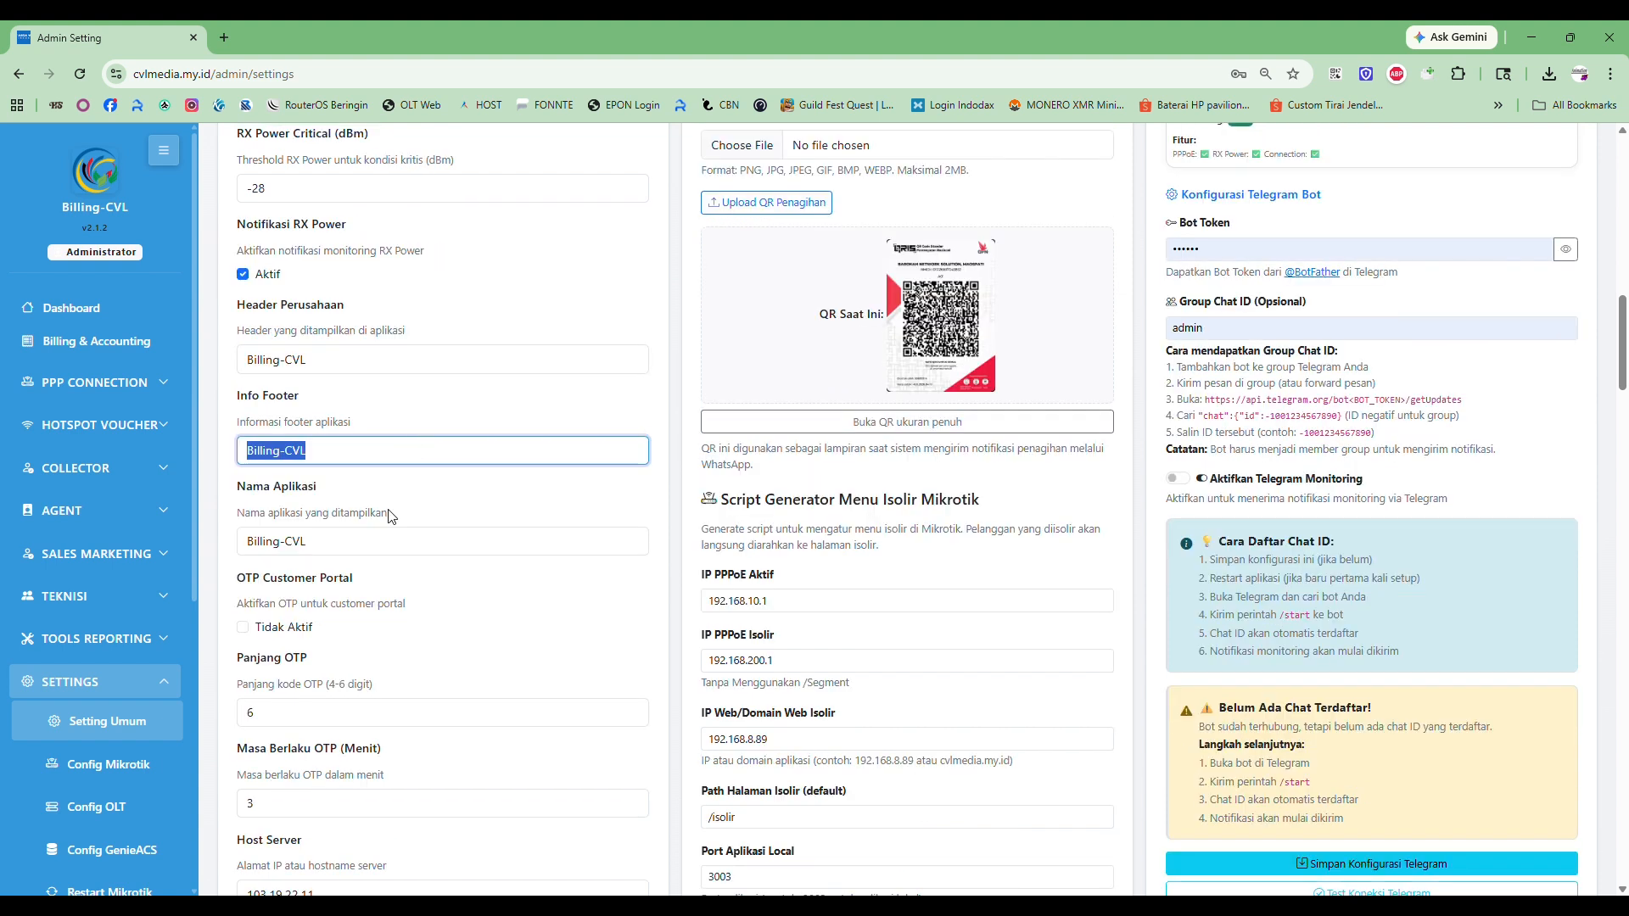
key("Tab")
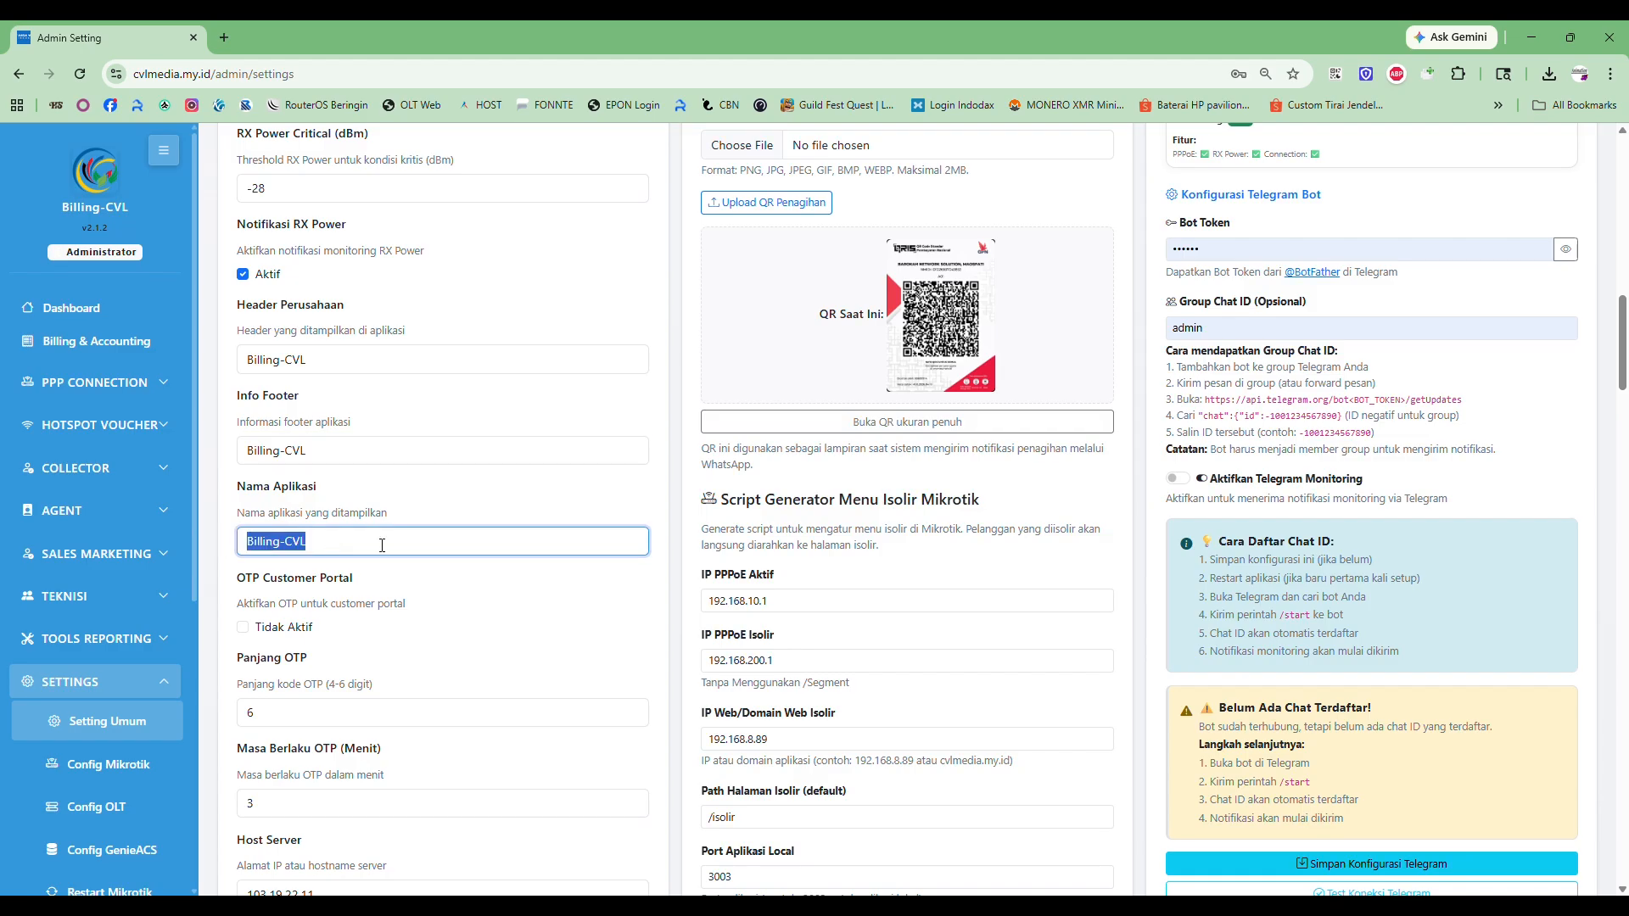
left_click(381, 546)
scroll(388, 560, "down", 2)
scroll(390, 559, "down", 1)
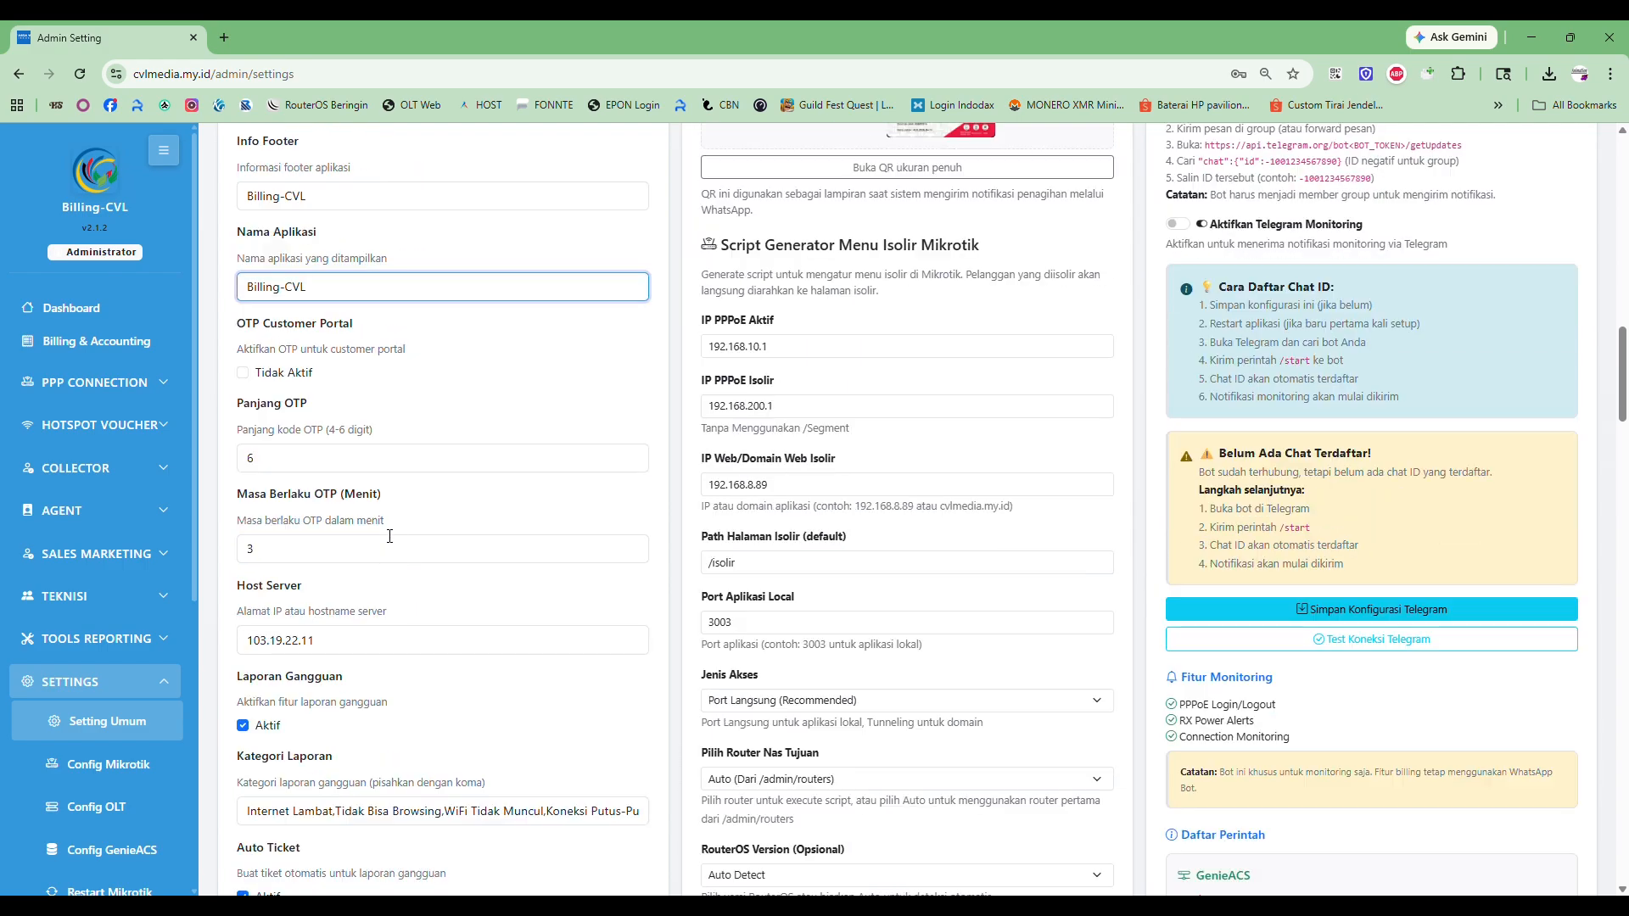
Try enabling the OTP Customer Portal option, and switch it back off
scroll(439, 342, "down", 2)
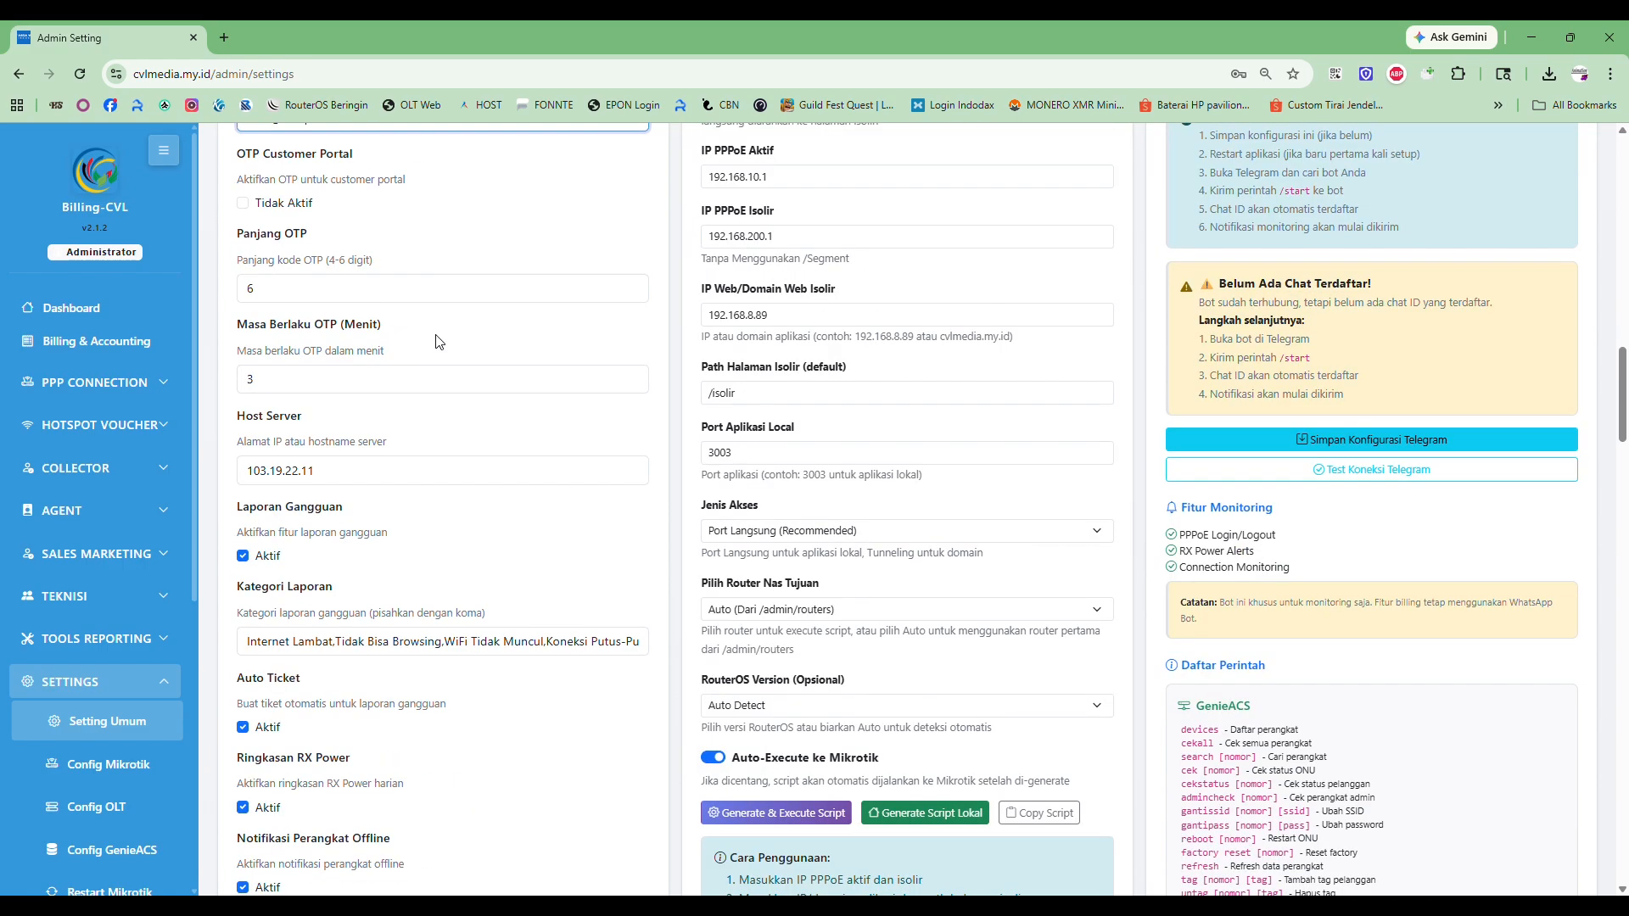
scroll(439, 342, "down", 2)
scroll(439, 342, "up", 4)
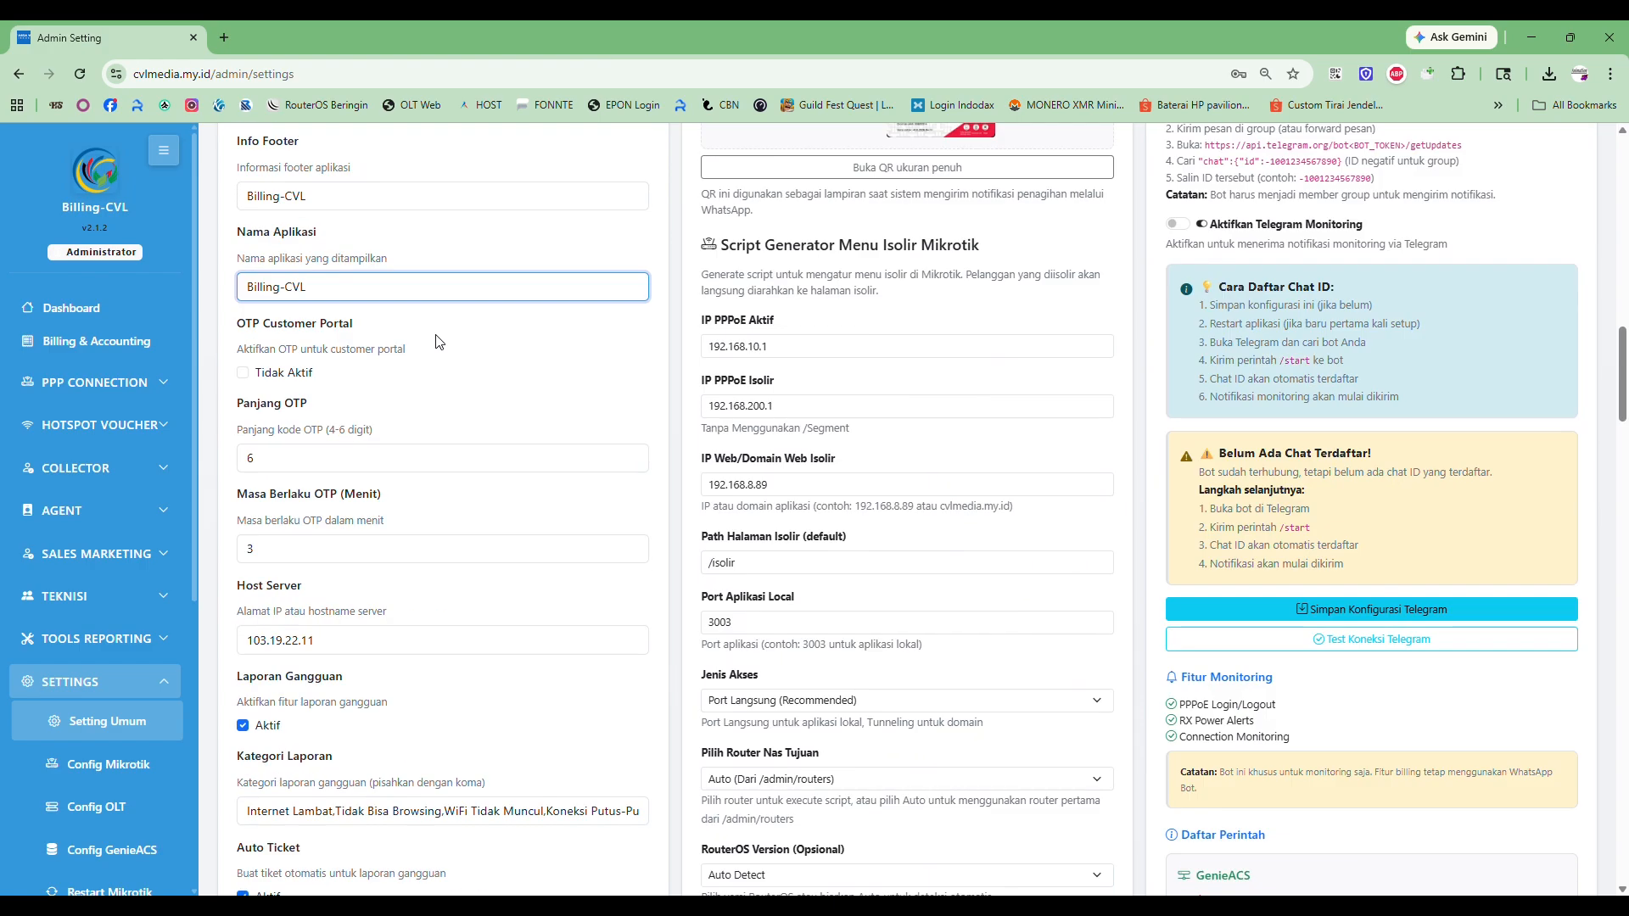
scroll(438, 342, "down", 1)
scroll(437, 342, "up", 1)
left_click(244, 374)
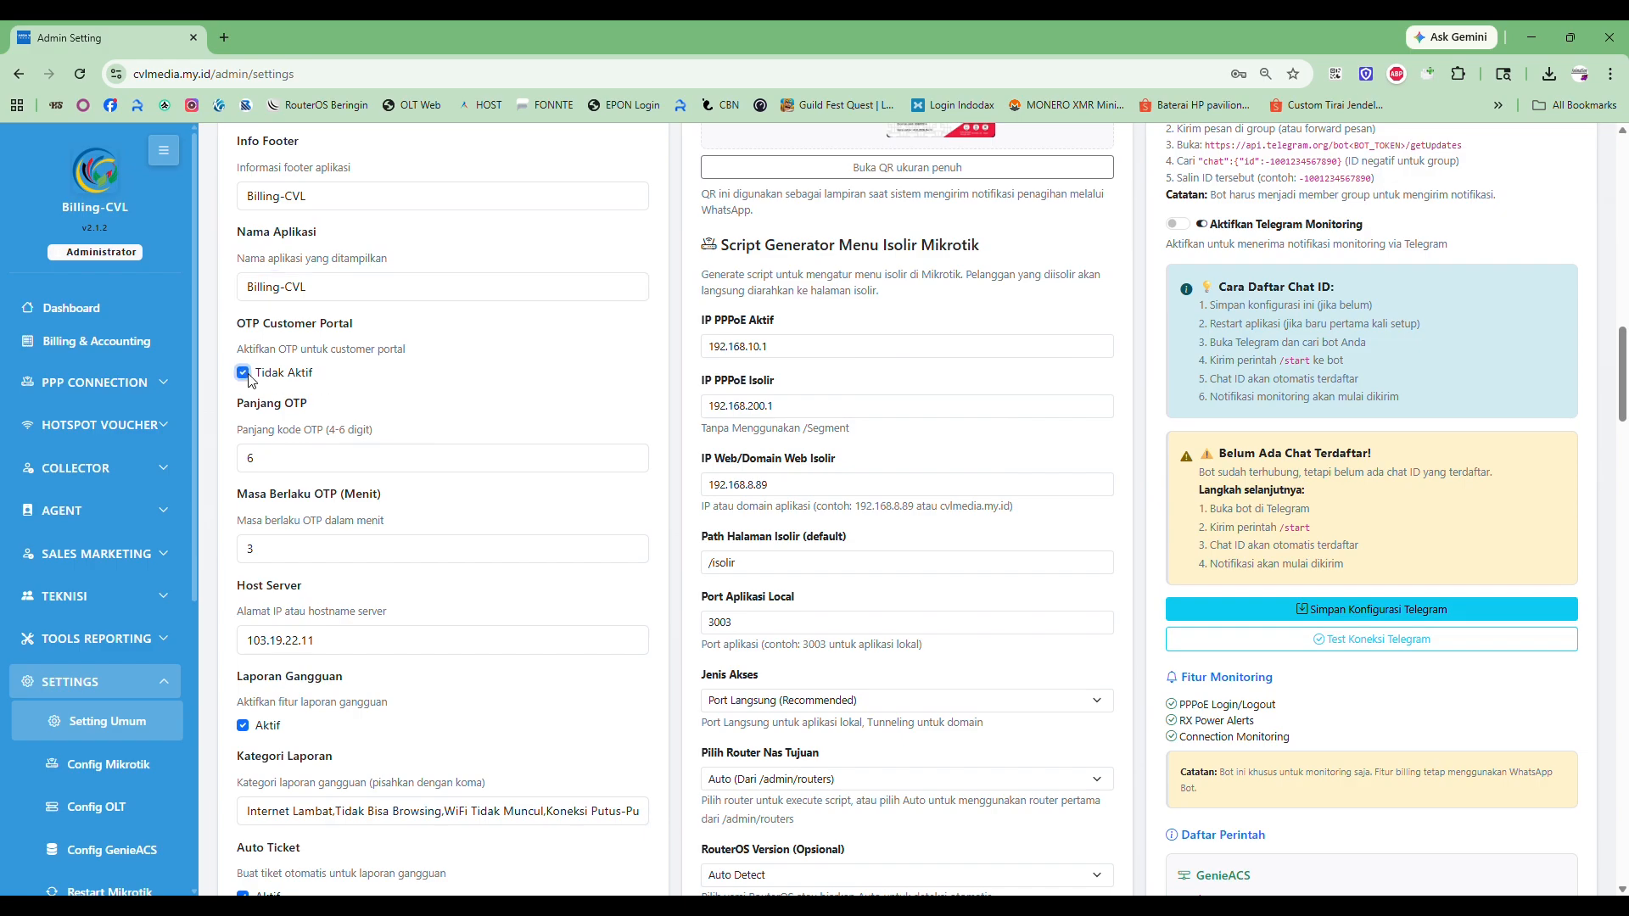
left_click(243, 374)
Examine the OTP Customer Portal option and its description
left_click_drag(319, 378, 235, 305)
left_click(355, 363)
left_click_drag(318, 372, 237, 309)
left_click(357, 371)
left_click_drag(312, 373, 241, 319)
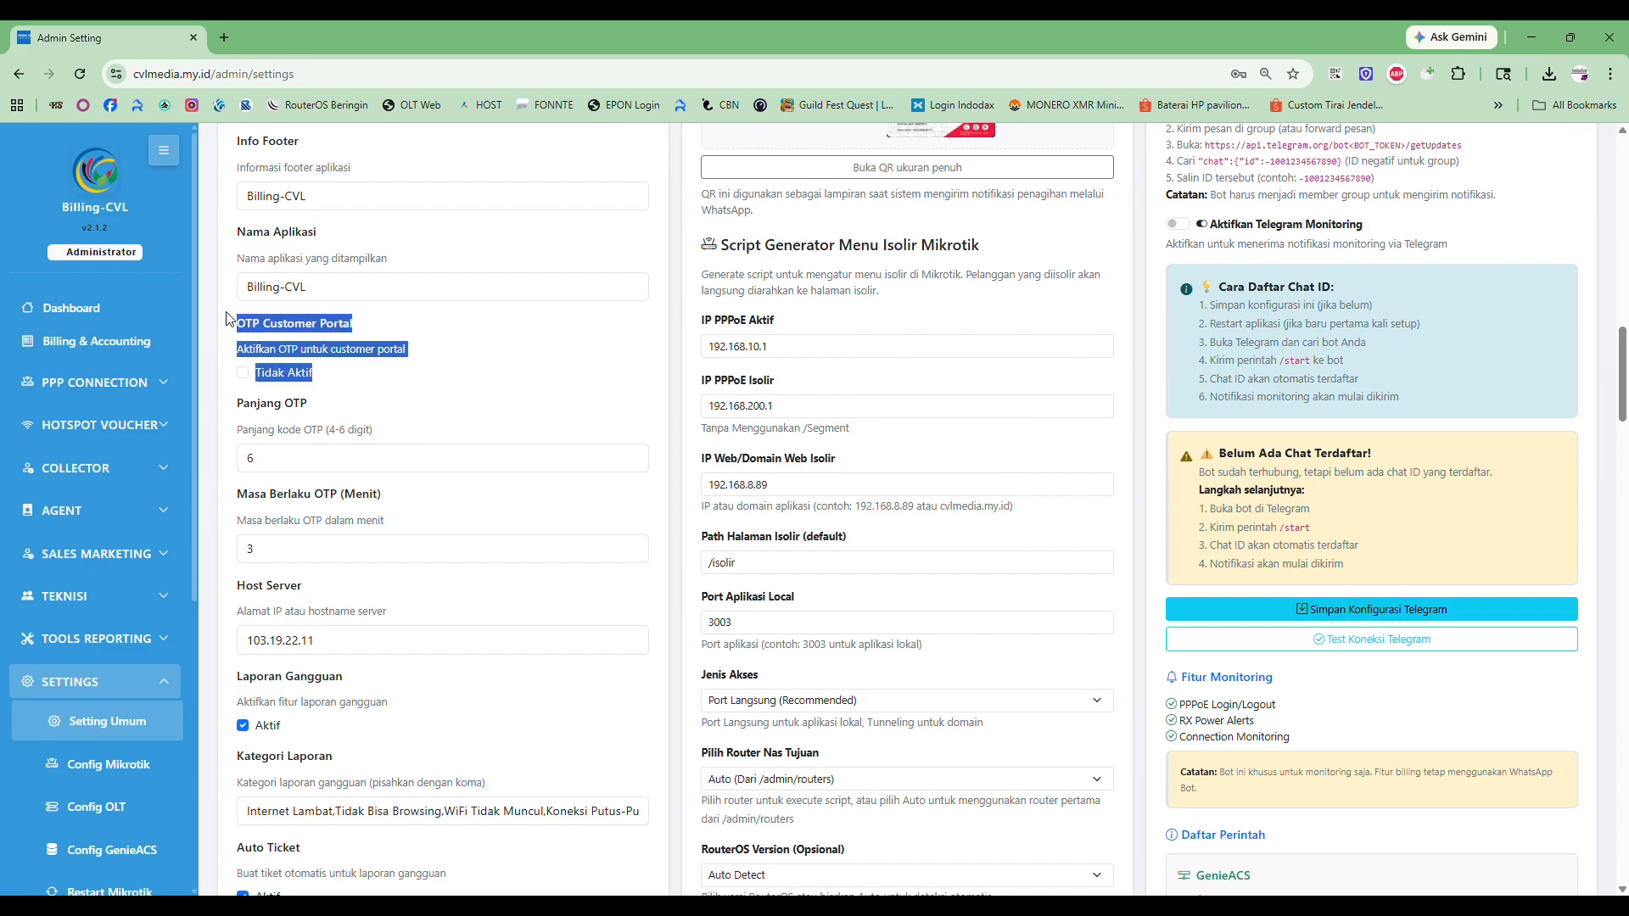
scroll(441, 254, "down", 2)
Examine the Host Server field and compare its address with the domain in the browser's address
left_click(452, 229)
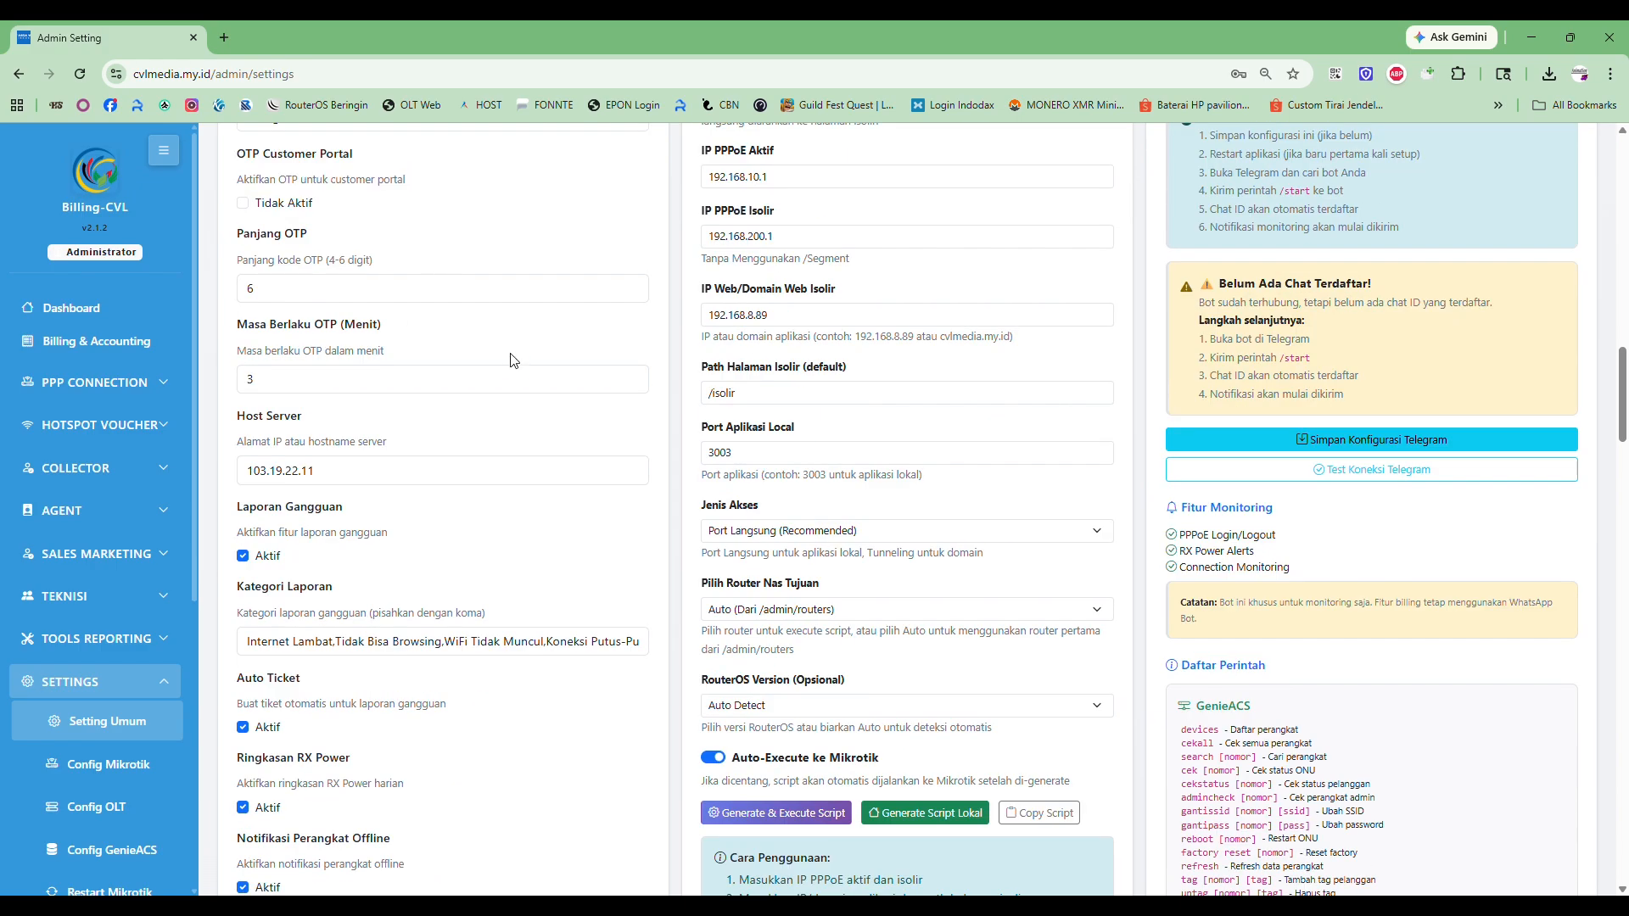
scroll(417, 383, "down", 1)
double_click(417, 383)
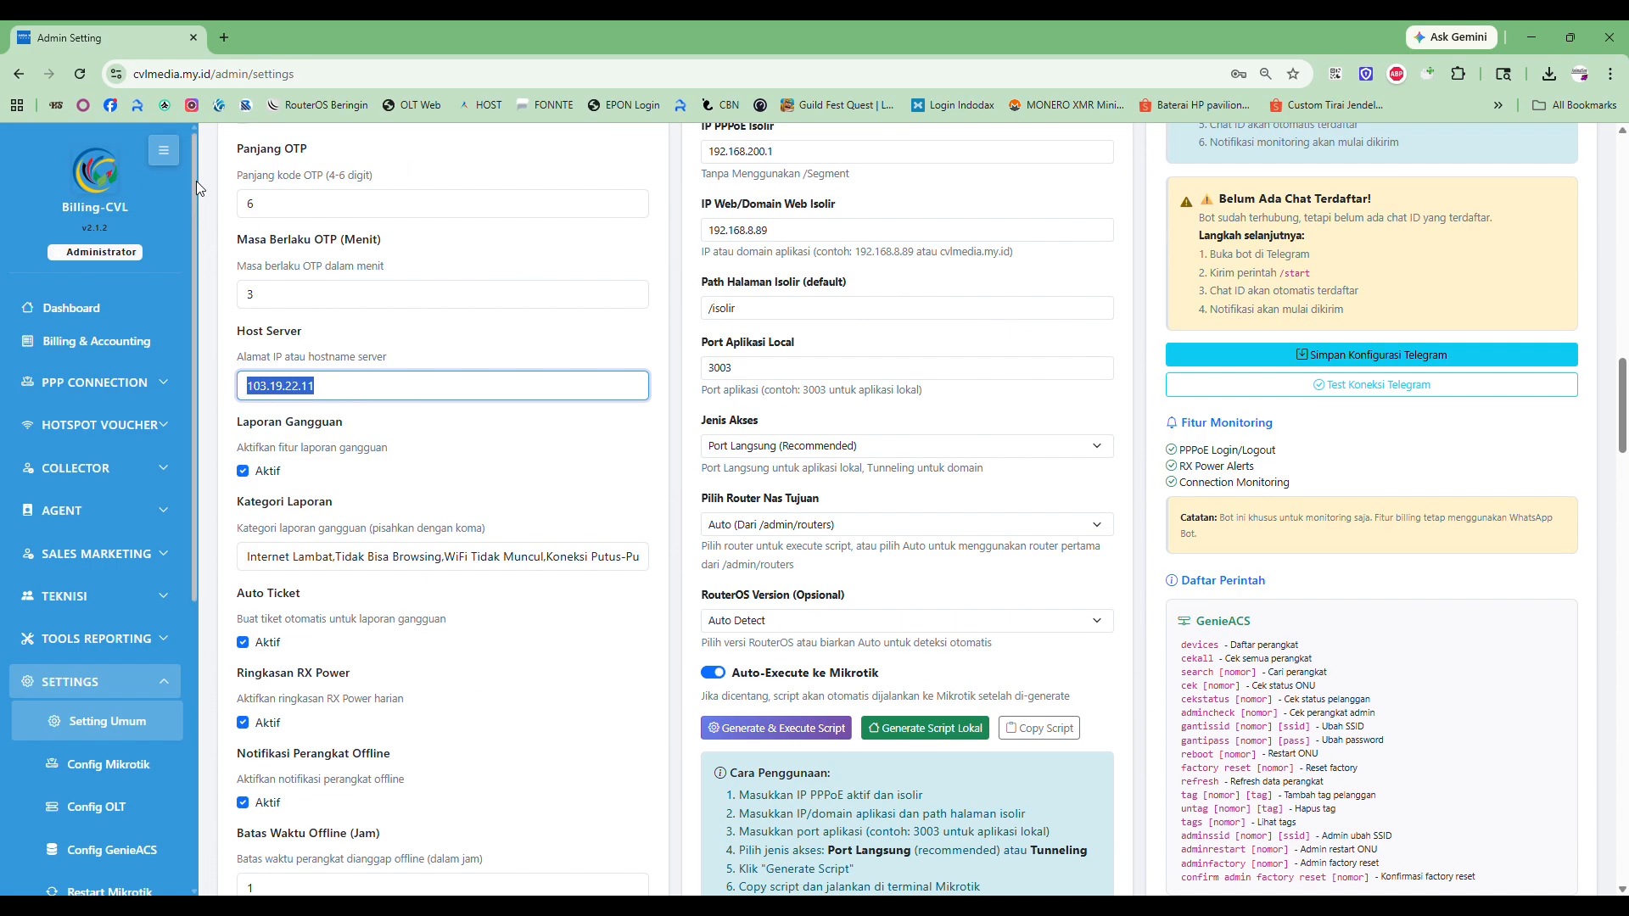
left_click_drag(224, 83, 102, 95)
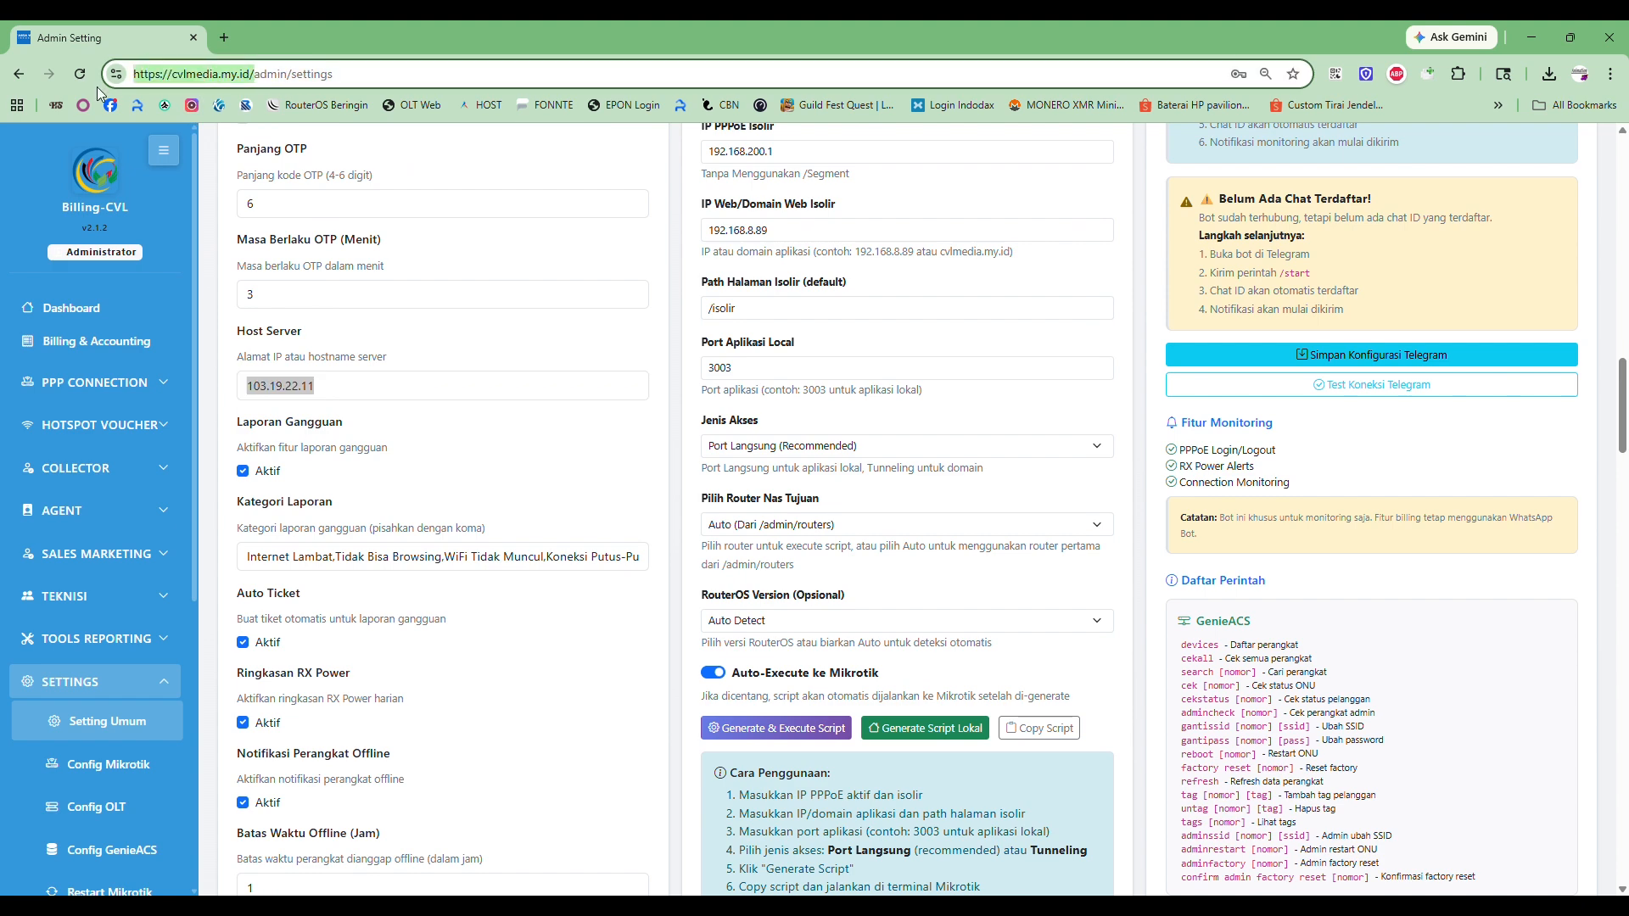
left_click(366, 399)
scroll(366, 400, "down", 1)
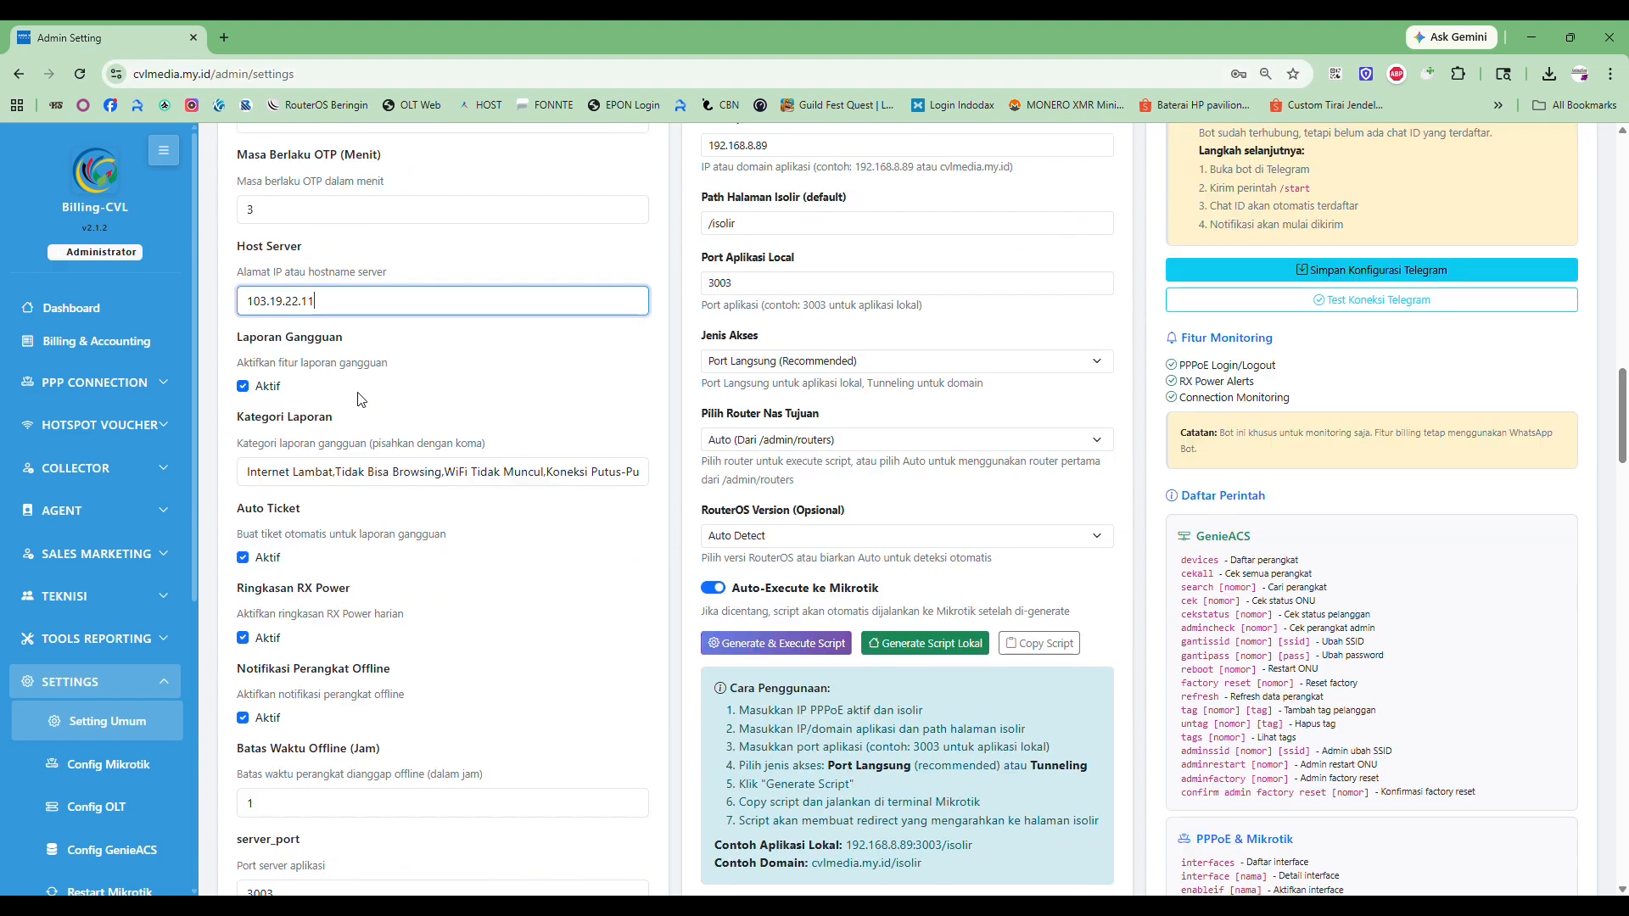
Examine the fault report, Auto Ticket, RX Power summary, offline device notification and Batas Waktu Offline settings
scroll(366, 400, "down", 1)
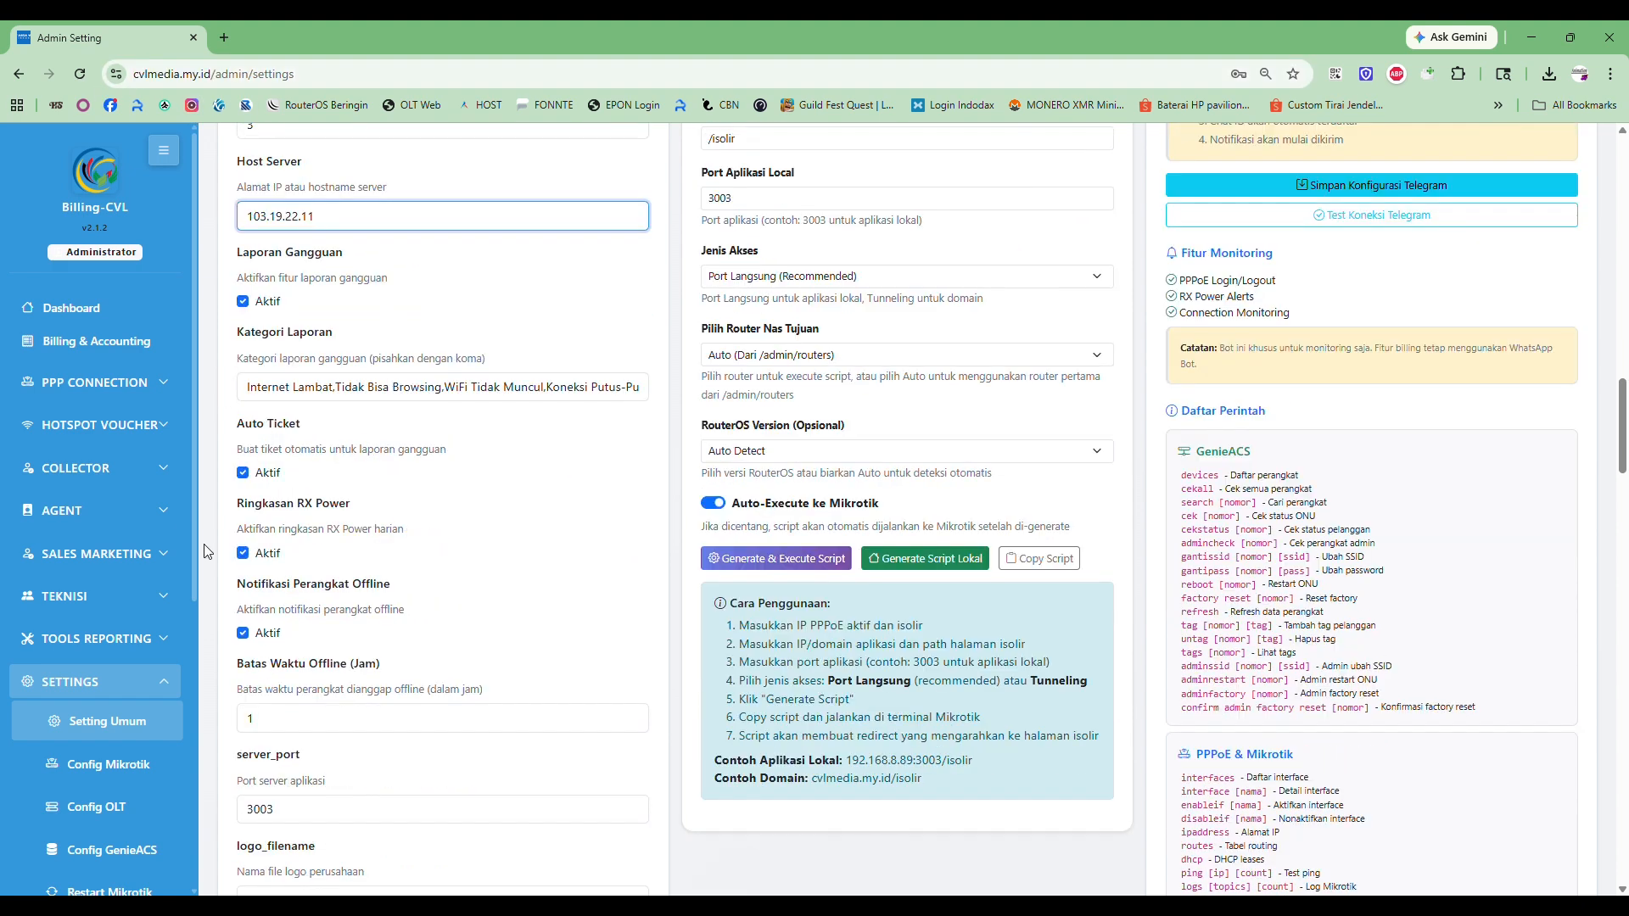
scroll(229, 653, "down", 3)
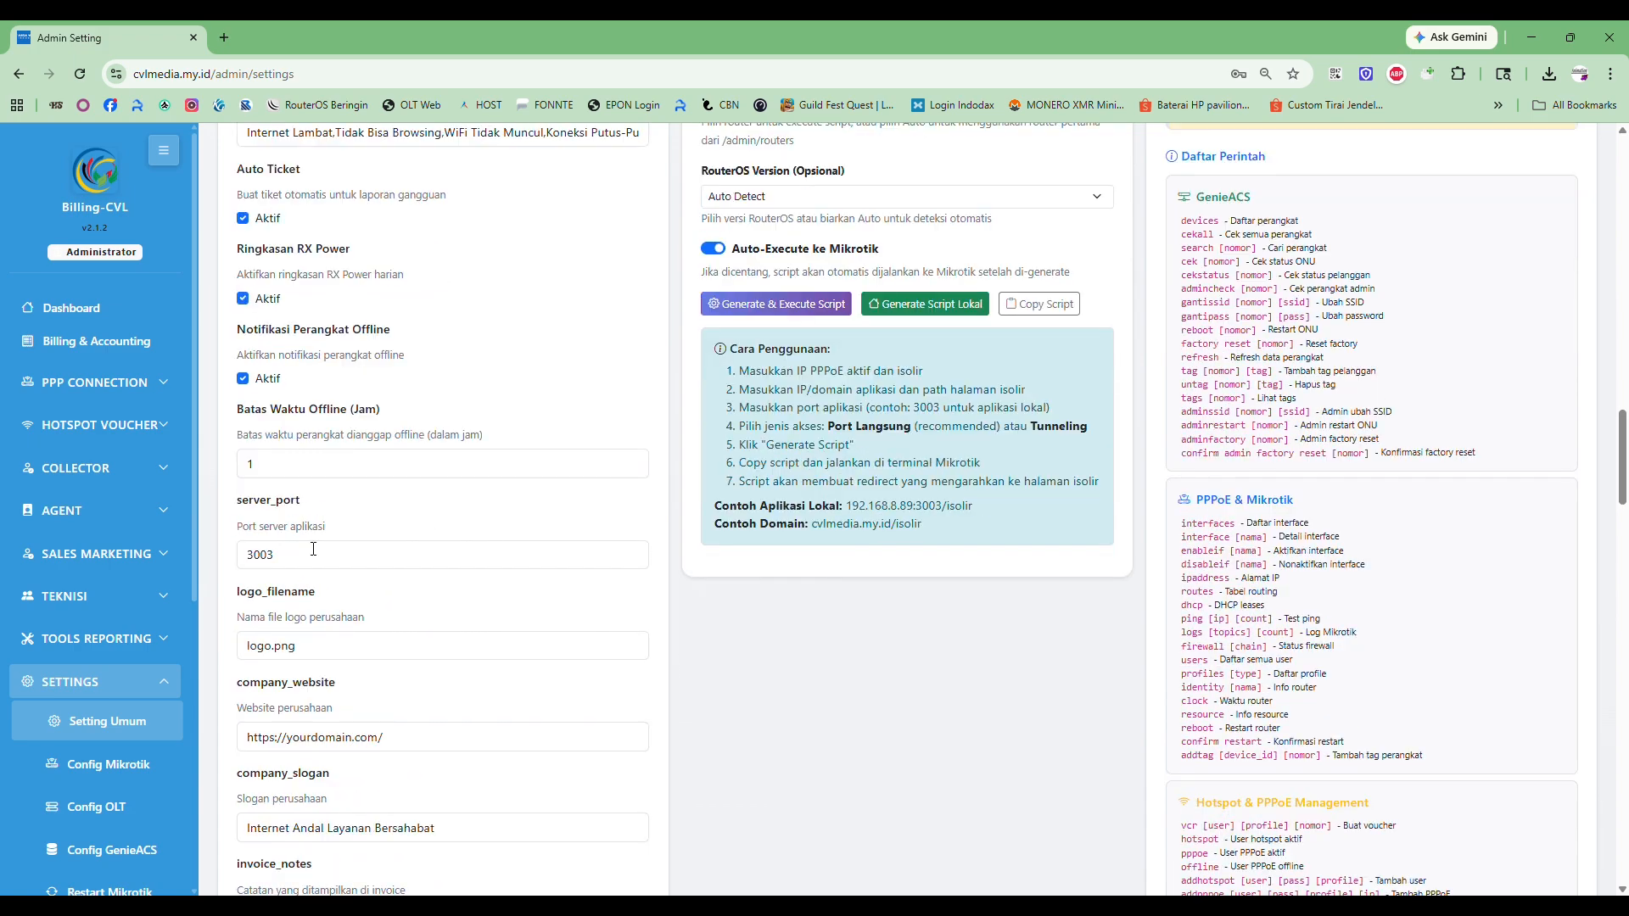
scroll(452, 363, "down", 1)
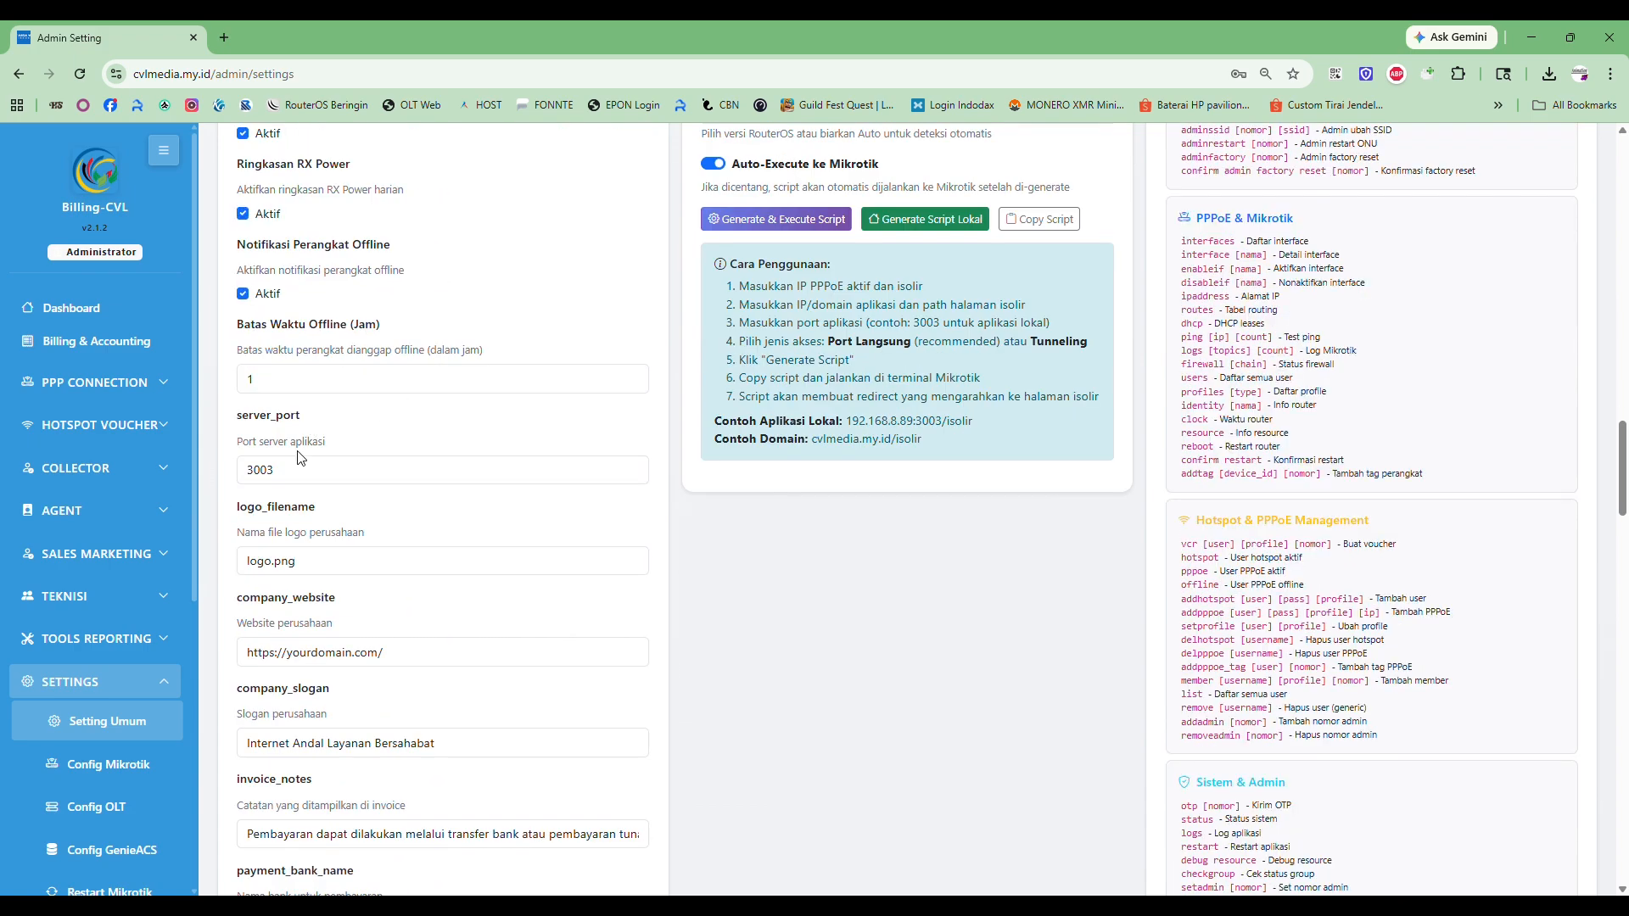
left_click_drag(265, 272, 415, 273)
left_click_drag(263, 350, 473, 366)
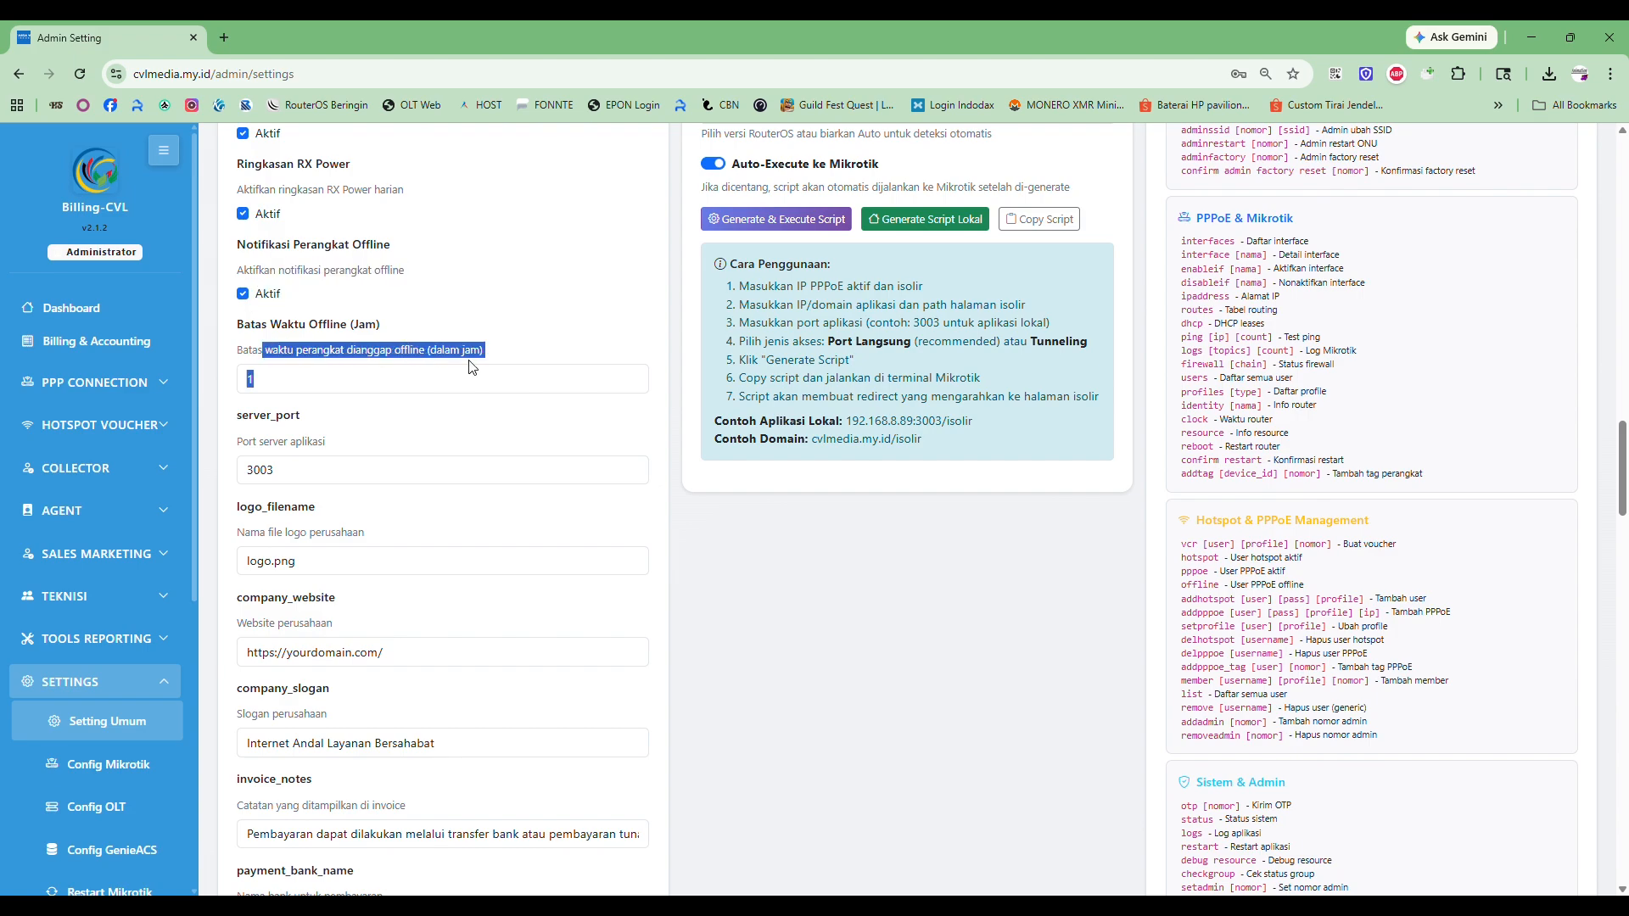
left_click(434, 392)
Examine the server_port field and compare it with the port in the Contoh Aplikasi Lokal address
left_click(304, 473)
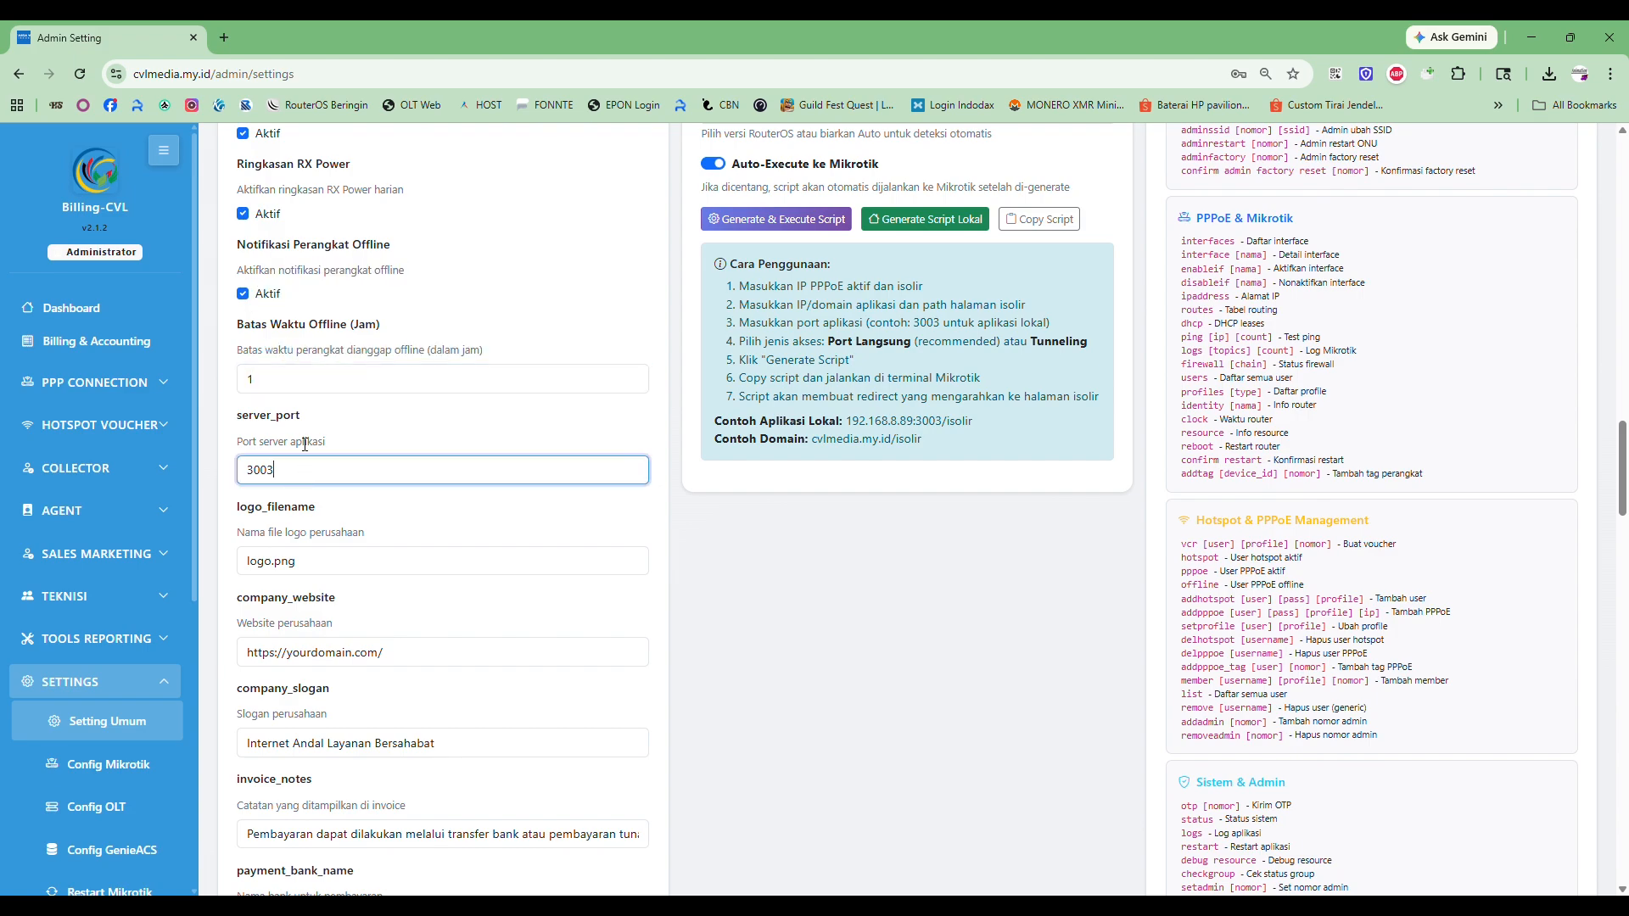
scroll(305, 445, "down", 1)
left_click_drag(238, 332, 245, 389)
left_click(311, 389)
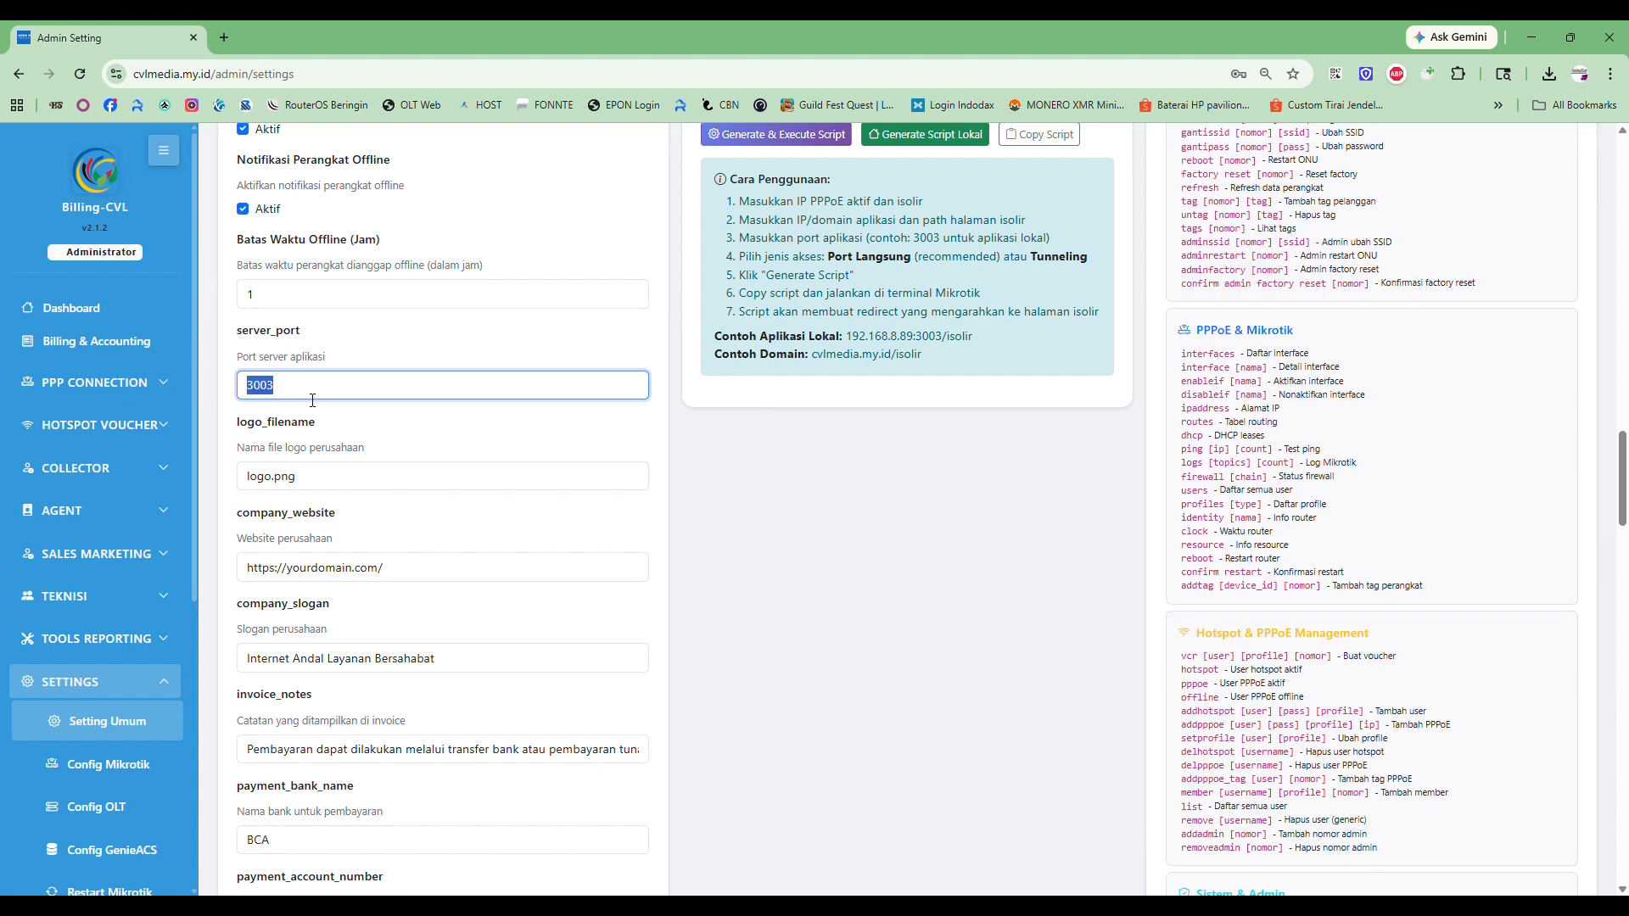
left_click(313, 400)
left_click_drag(847, 340, 915, 342)
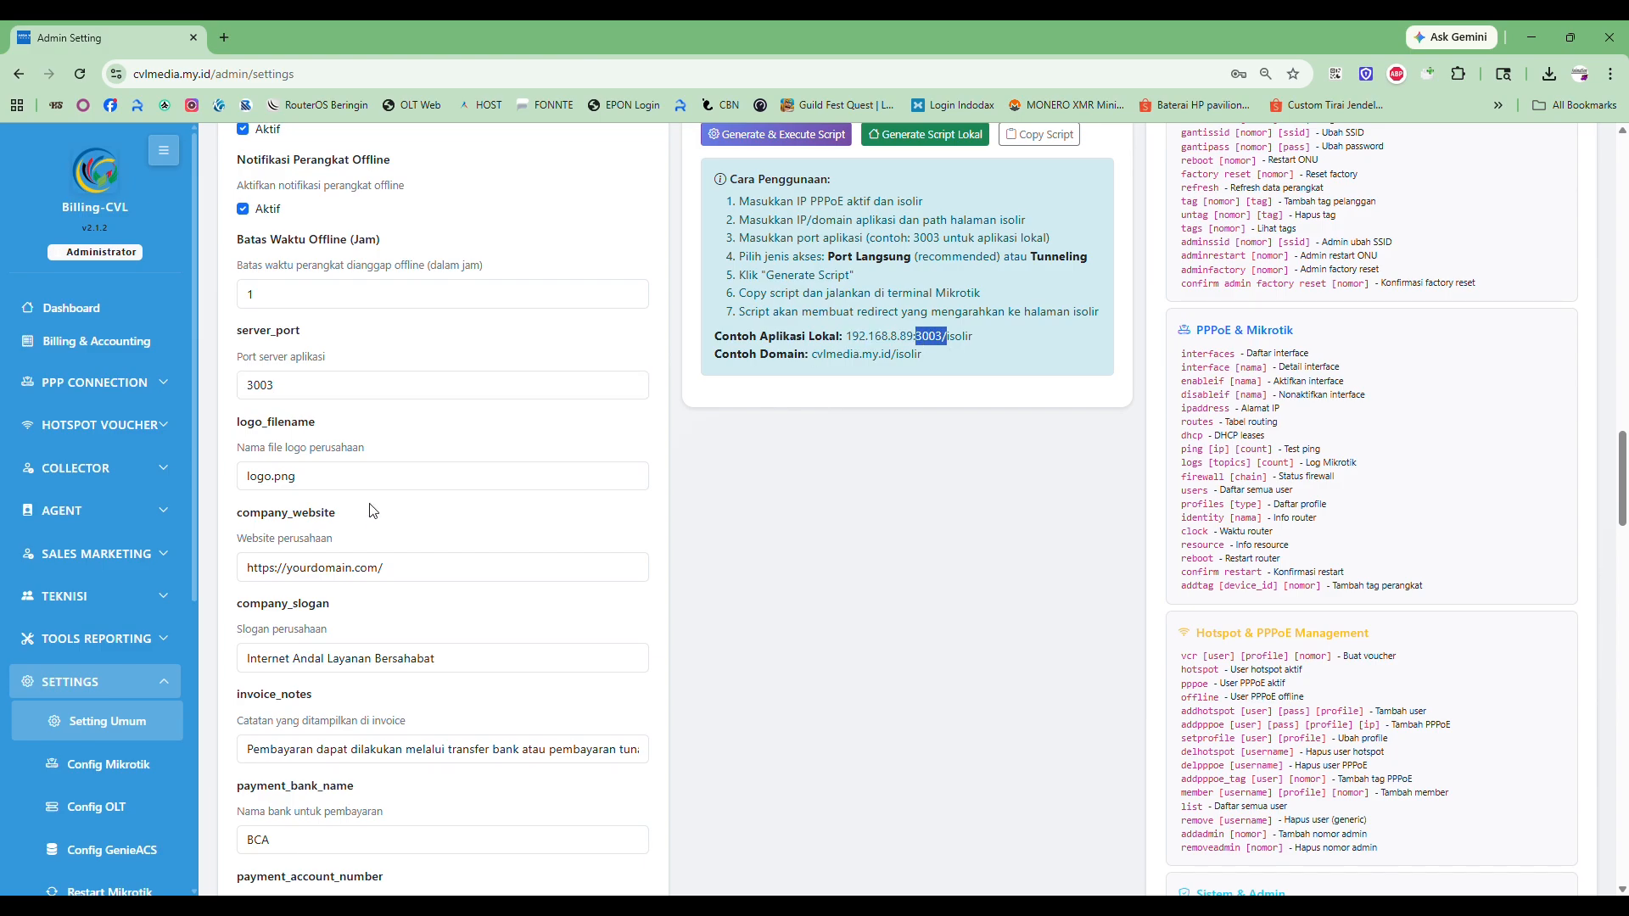
left_click(283, 396)
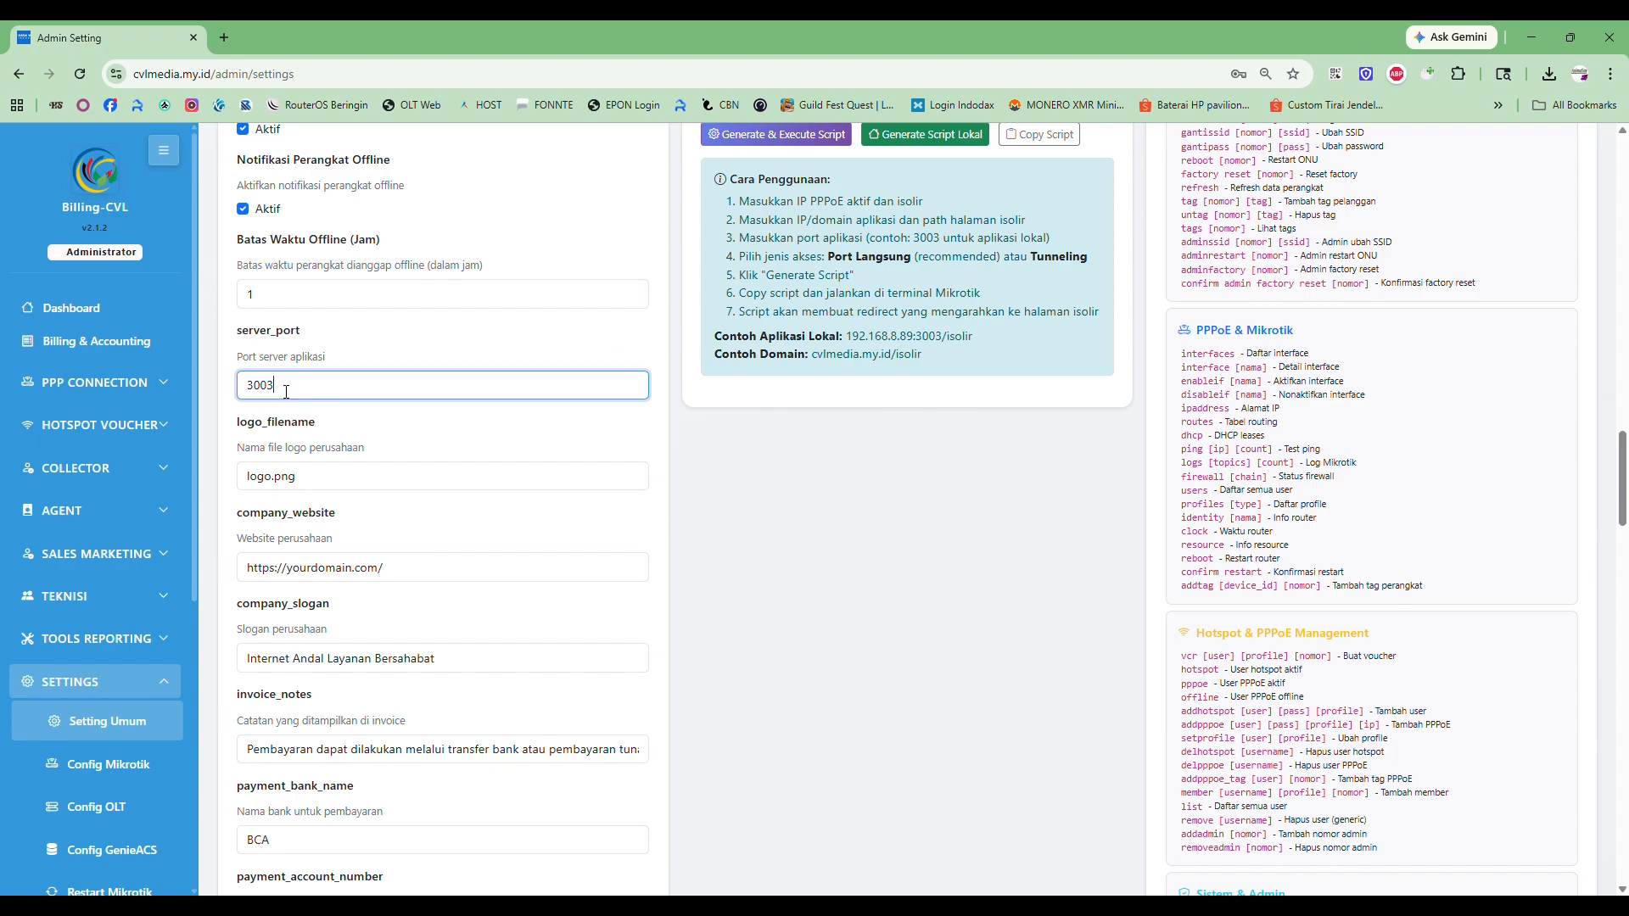
double_click(258, 391)
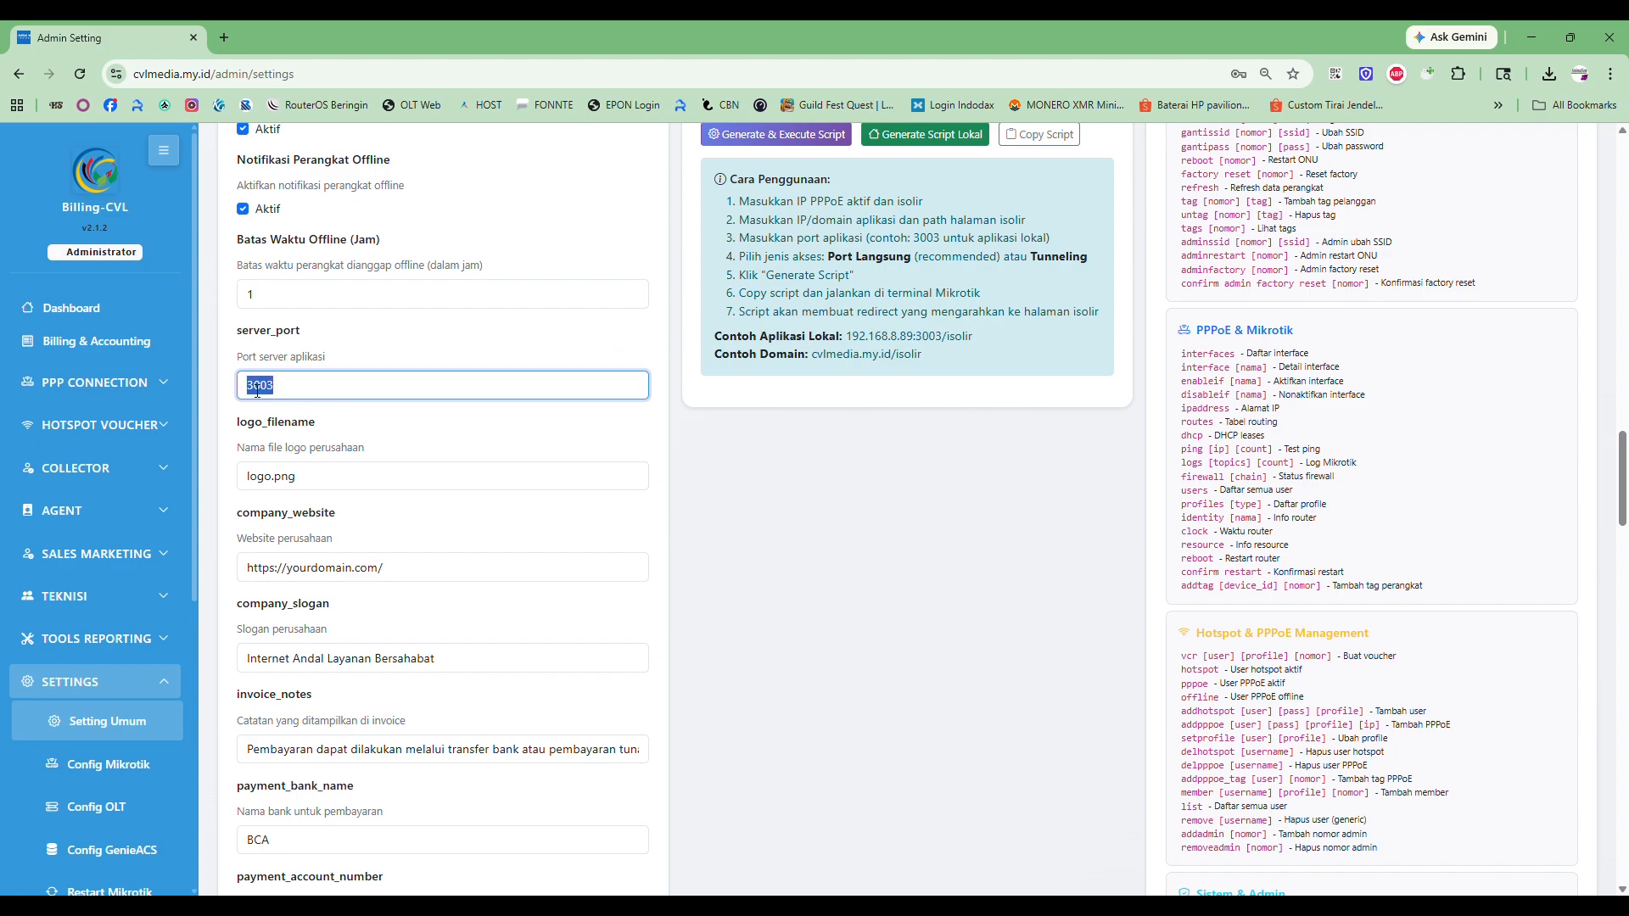
left_click(309, 387)
left_click_drag(302, 390, 252, 405)
left_click(304, 390)
Examine the logo_filename field and the related Logo Aplikasi upload section
left_click_drag(242, 423, 392, 492)
left_click(403, 479)
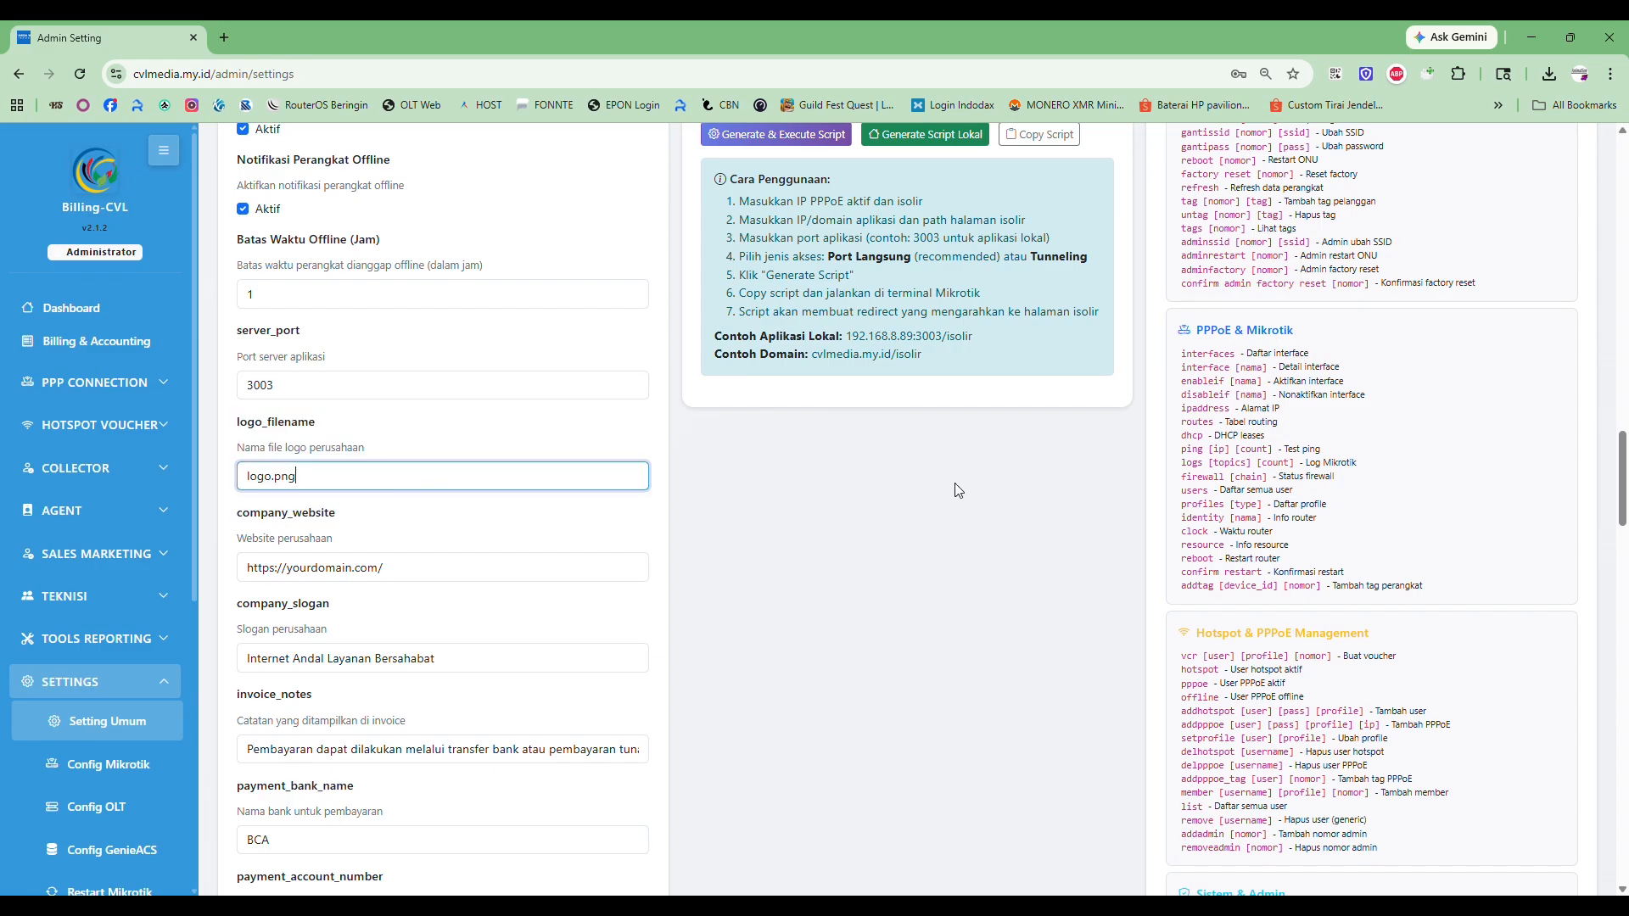
scroll(959, 487, "up", 10)
scroll(967, 507, "up", 5)
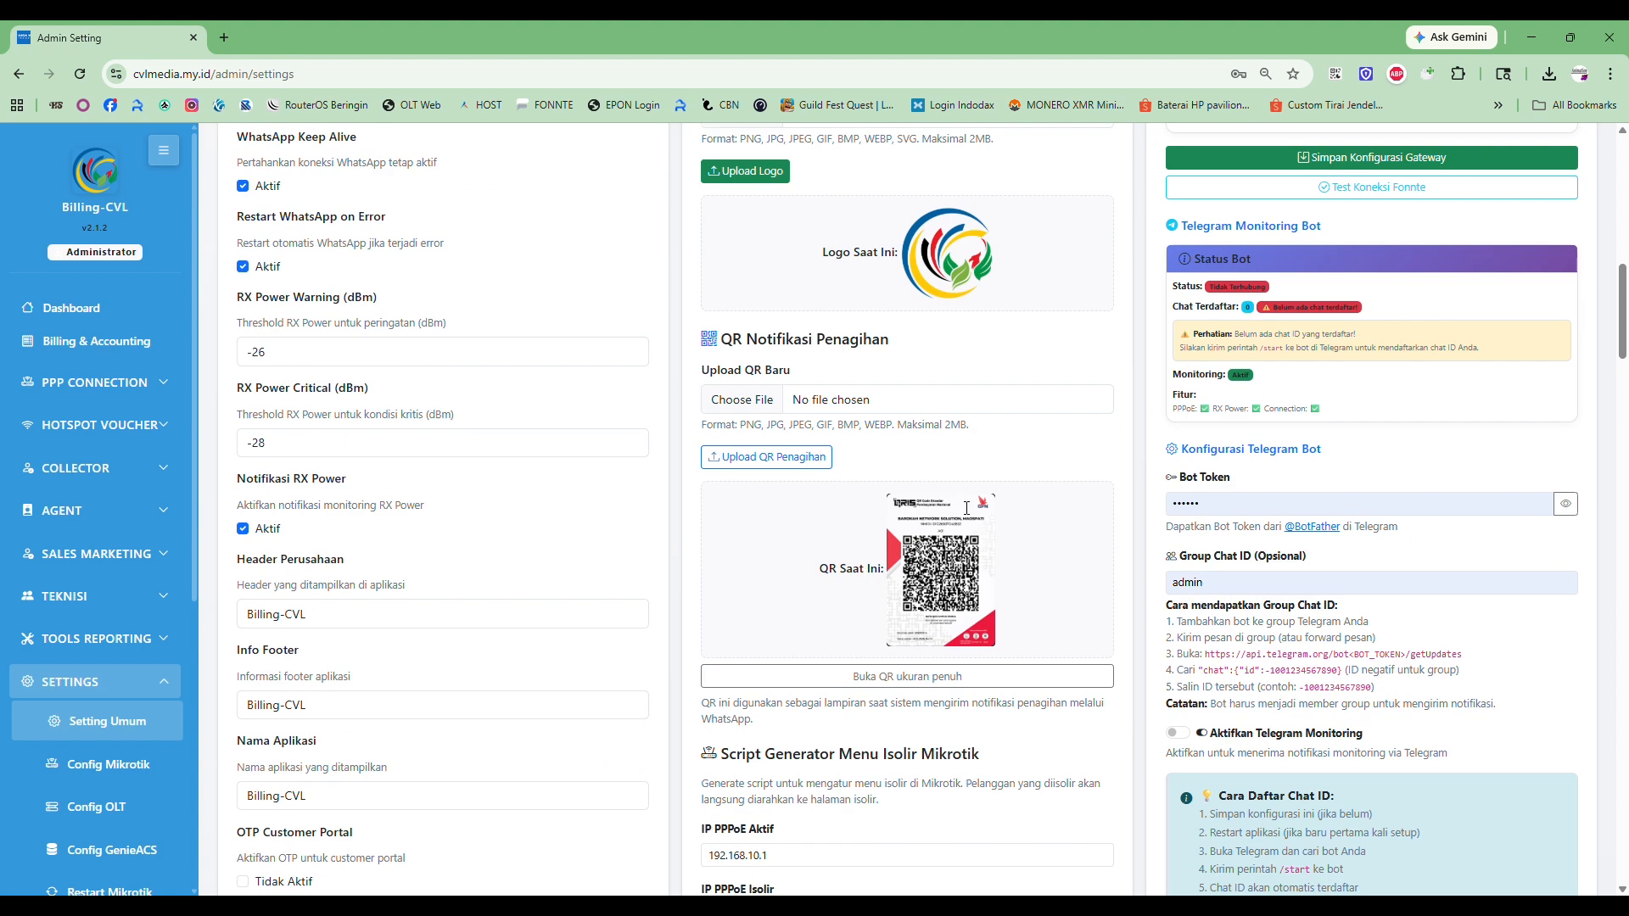
scroll(950, 516, "up", 4)
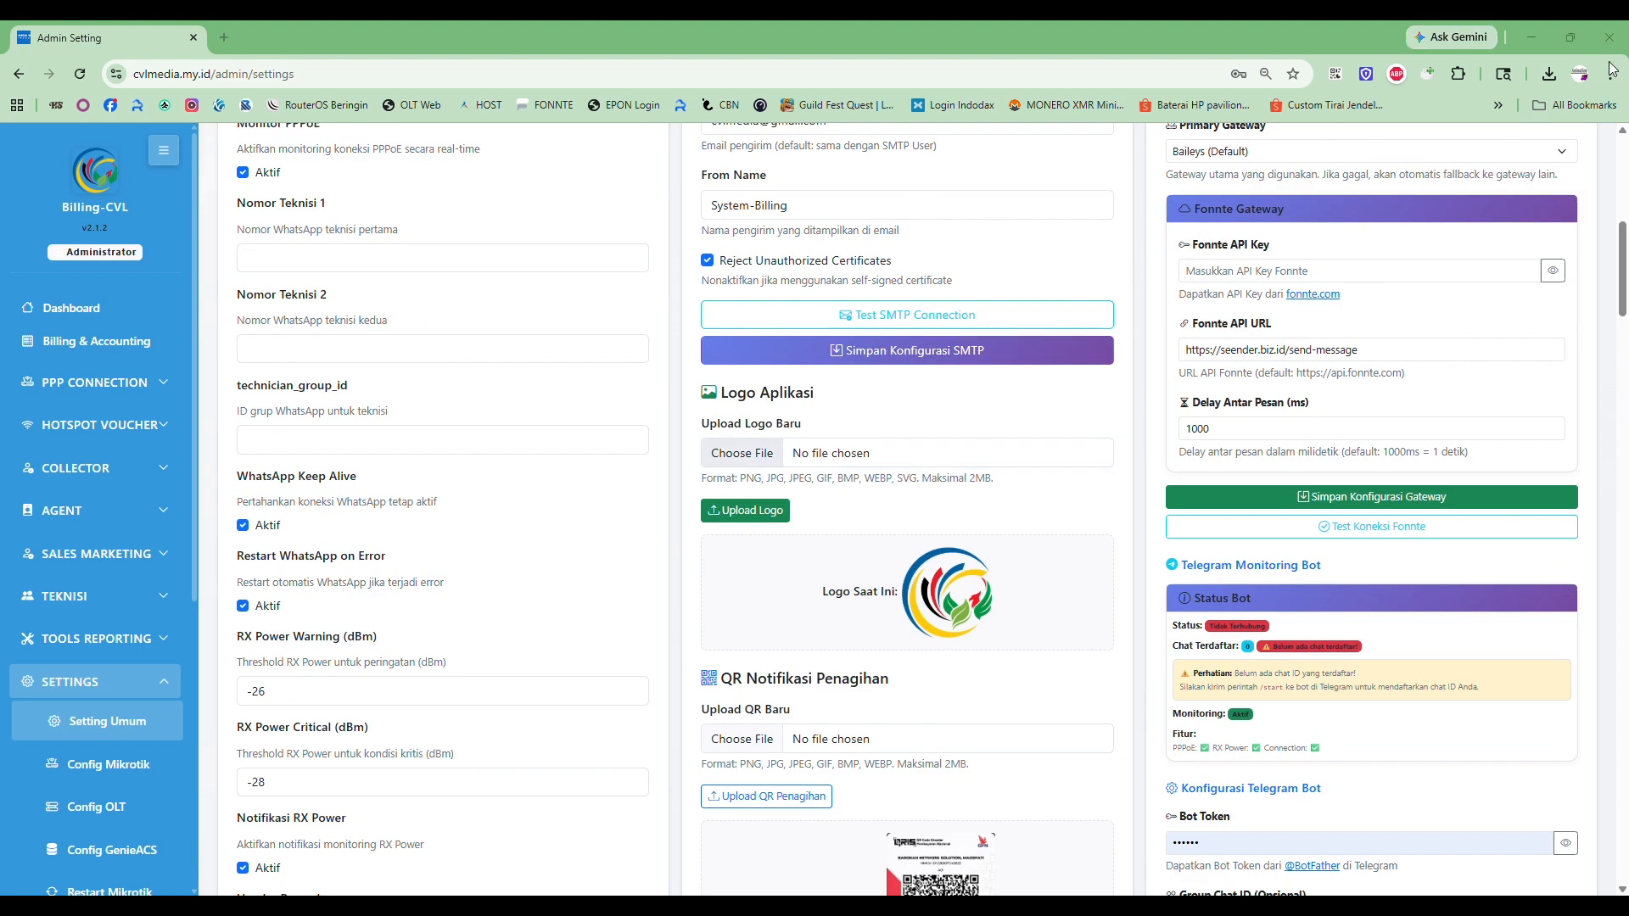
Examine the logo_filename and company_website fields and compare the website value with the domain in the browser's address
scroll(430, 507, "down", 10)
scroll(430, 507, "down", 9)
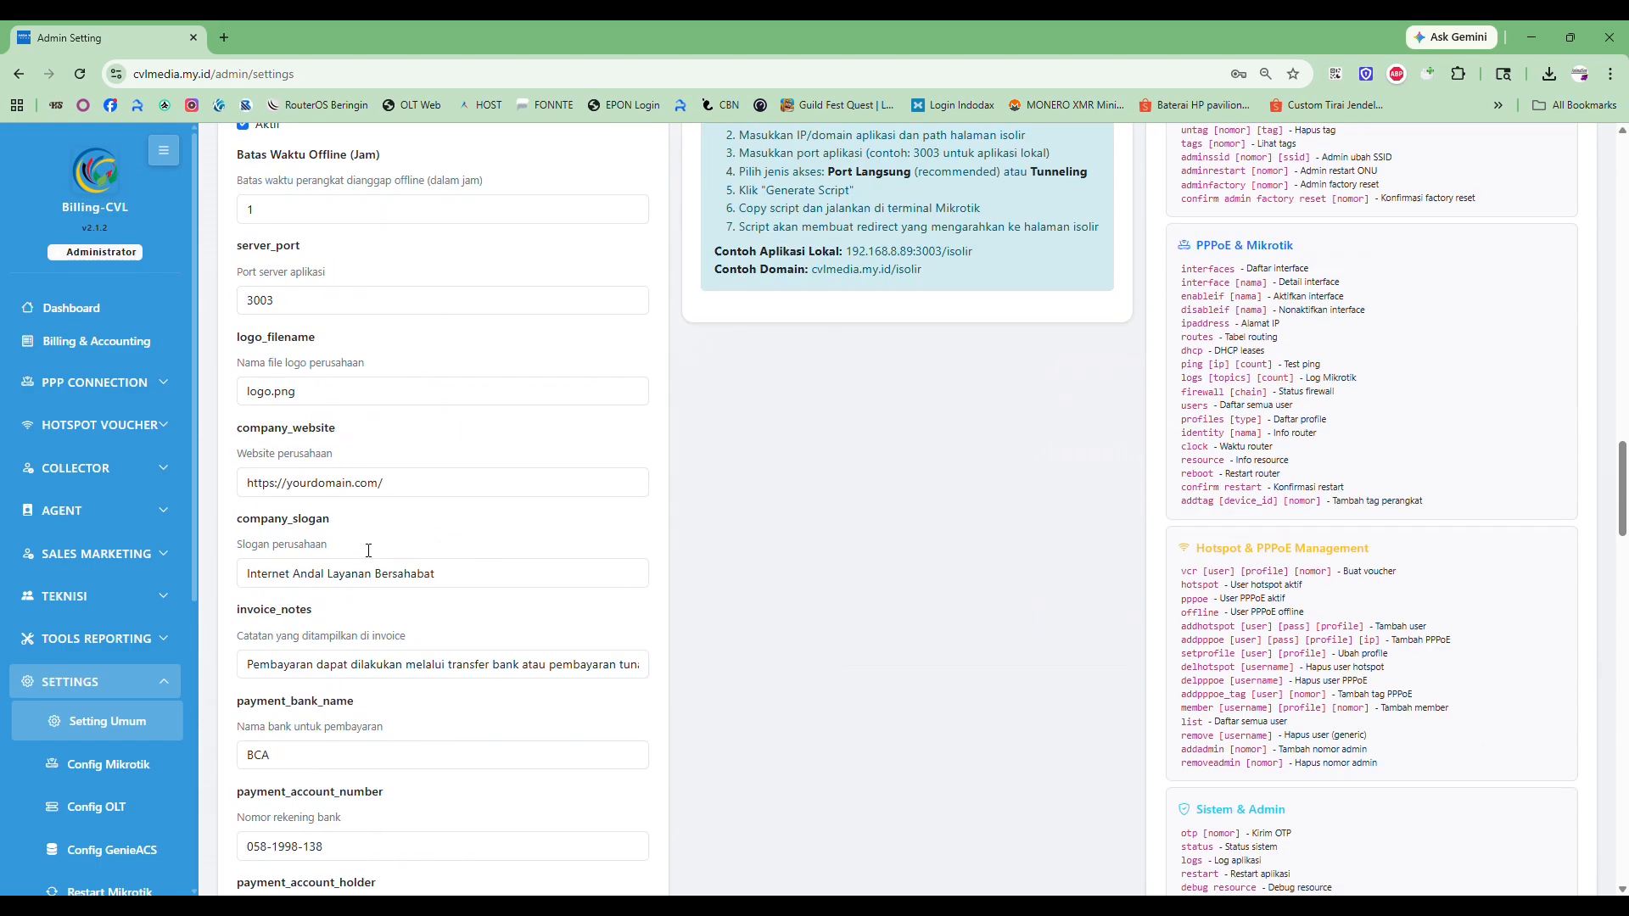
left_click_drag(318, 402, 240, 366)
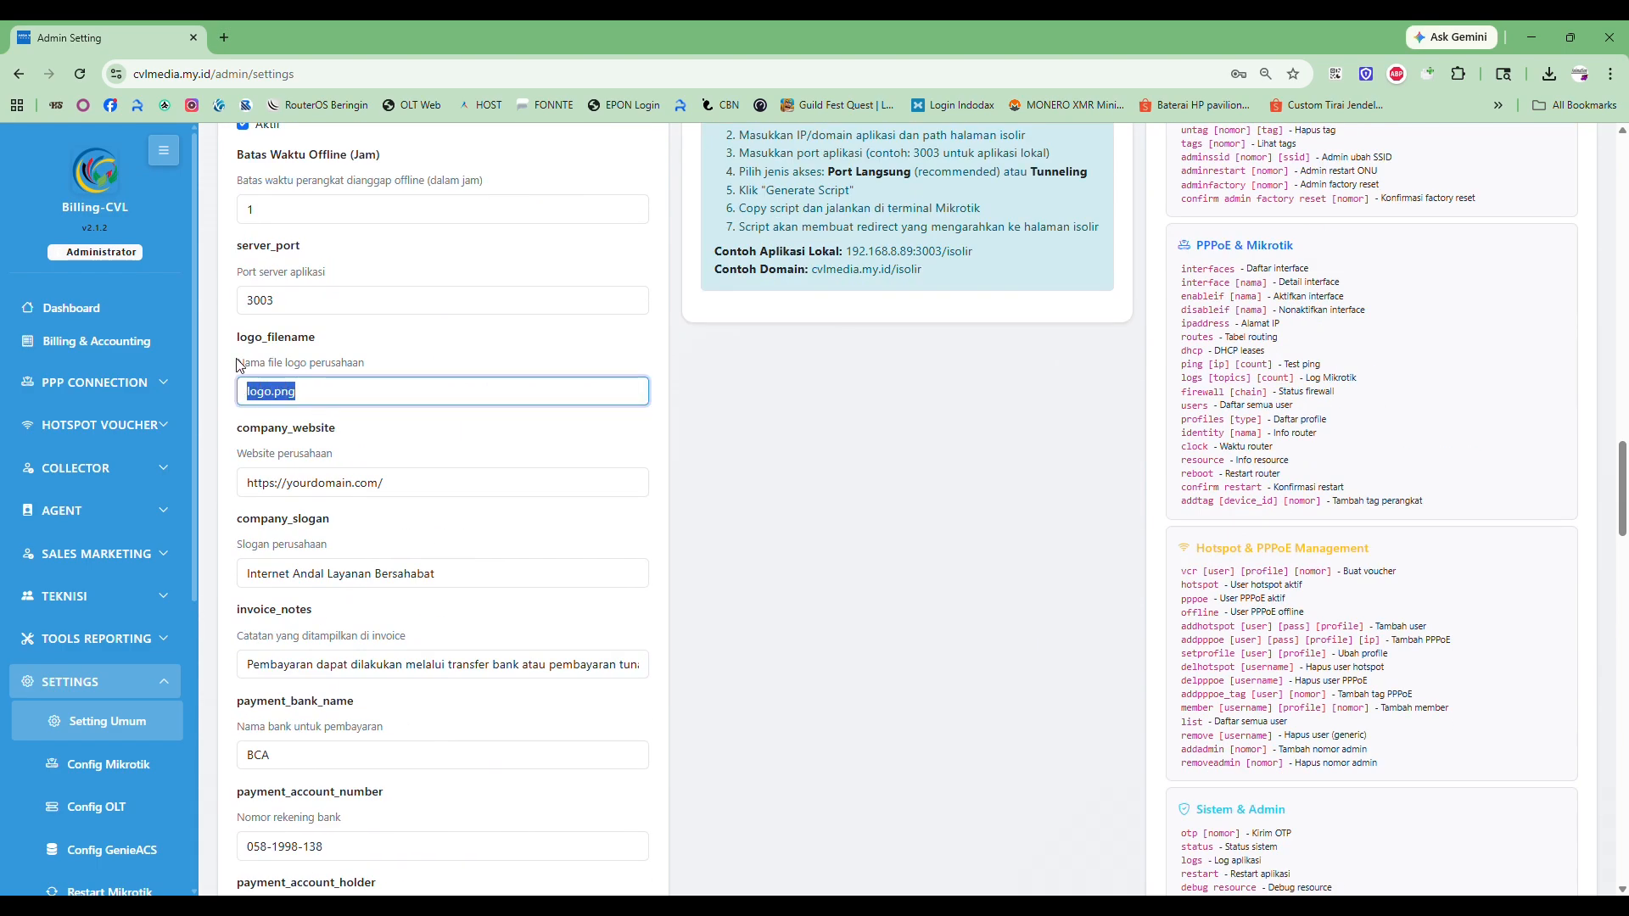
left_click(411, 445)
left_click_drag(403, 486, 224, 486)
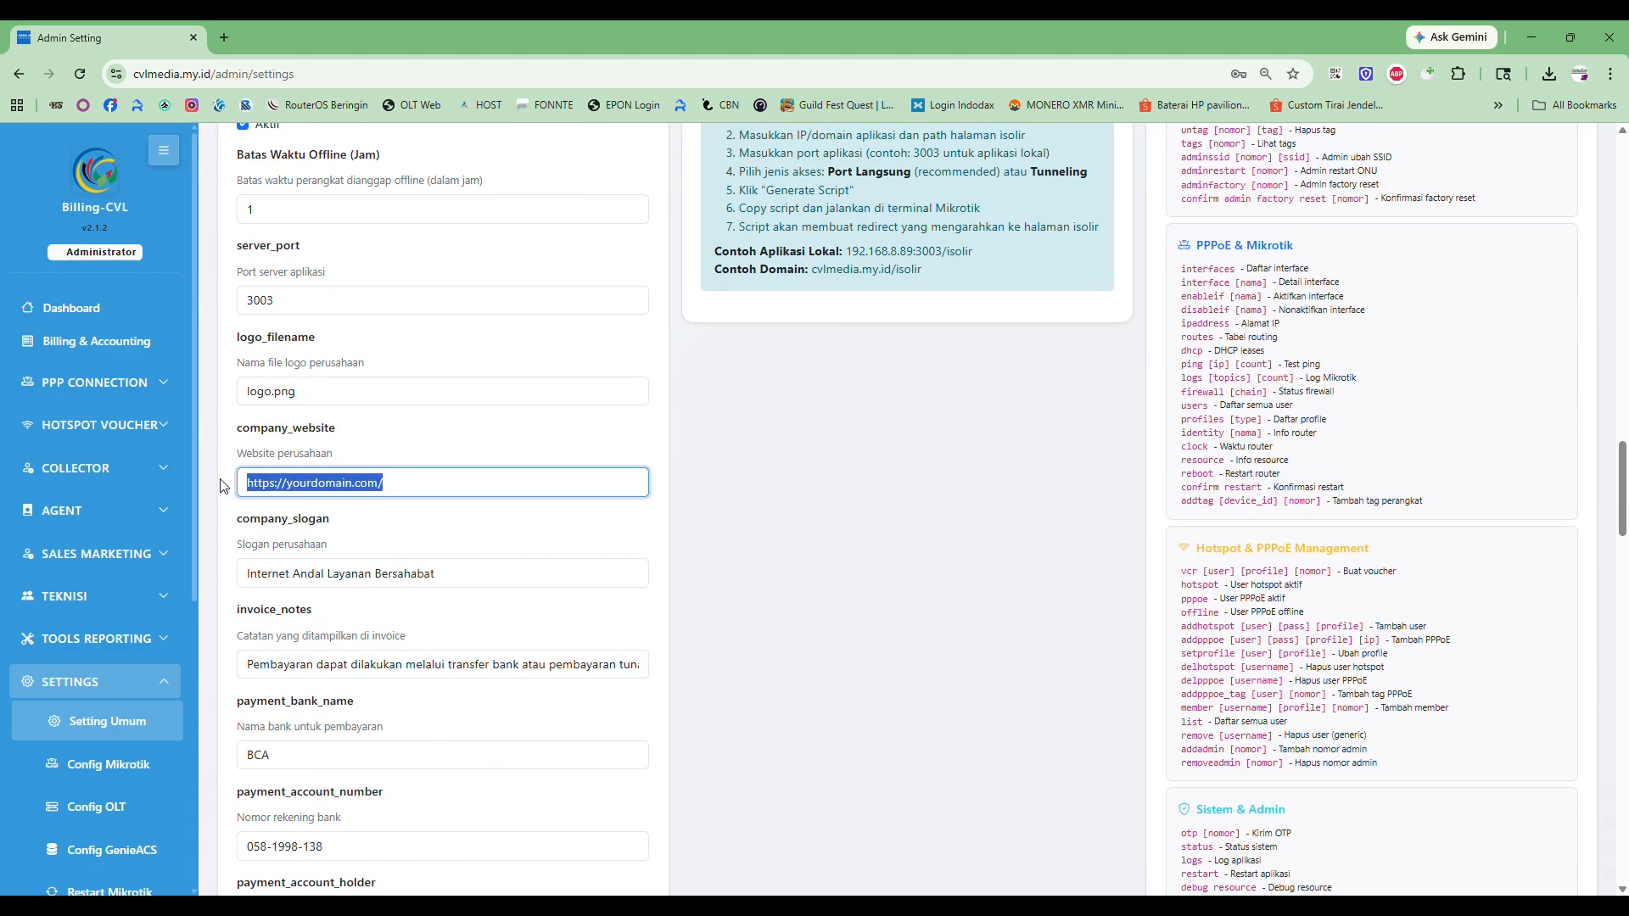
left_click(223, 81)
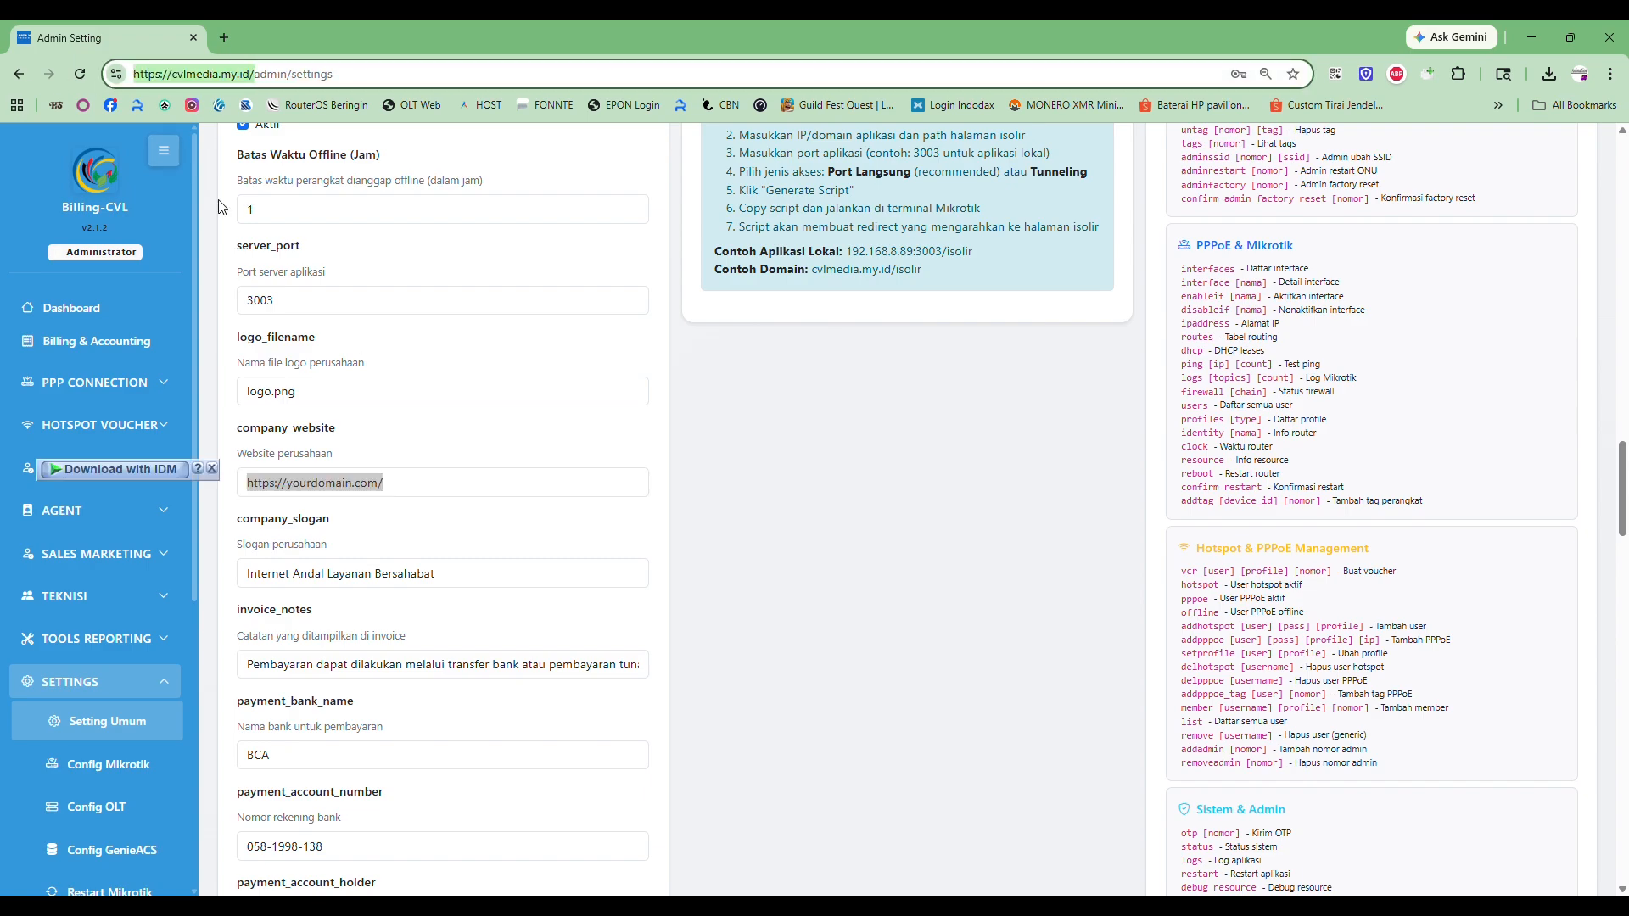
left_click(714, 498)
Examine the company_slogan and invoice_notes fields in the general settings
scroll(601, 587, "down", 2)
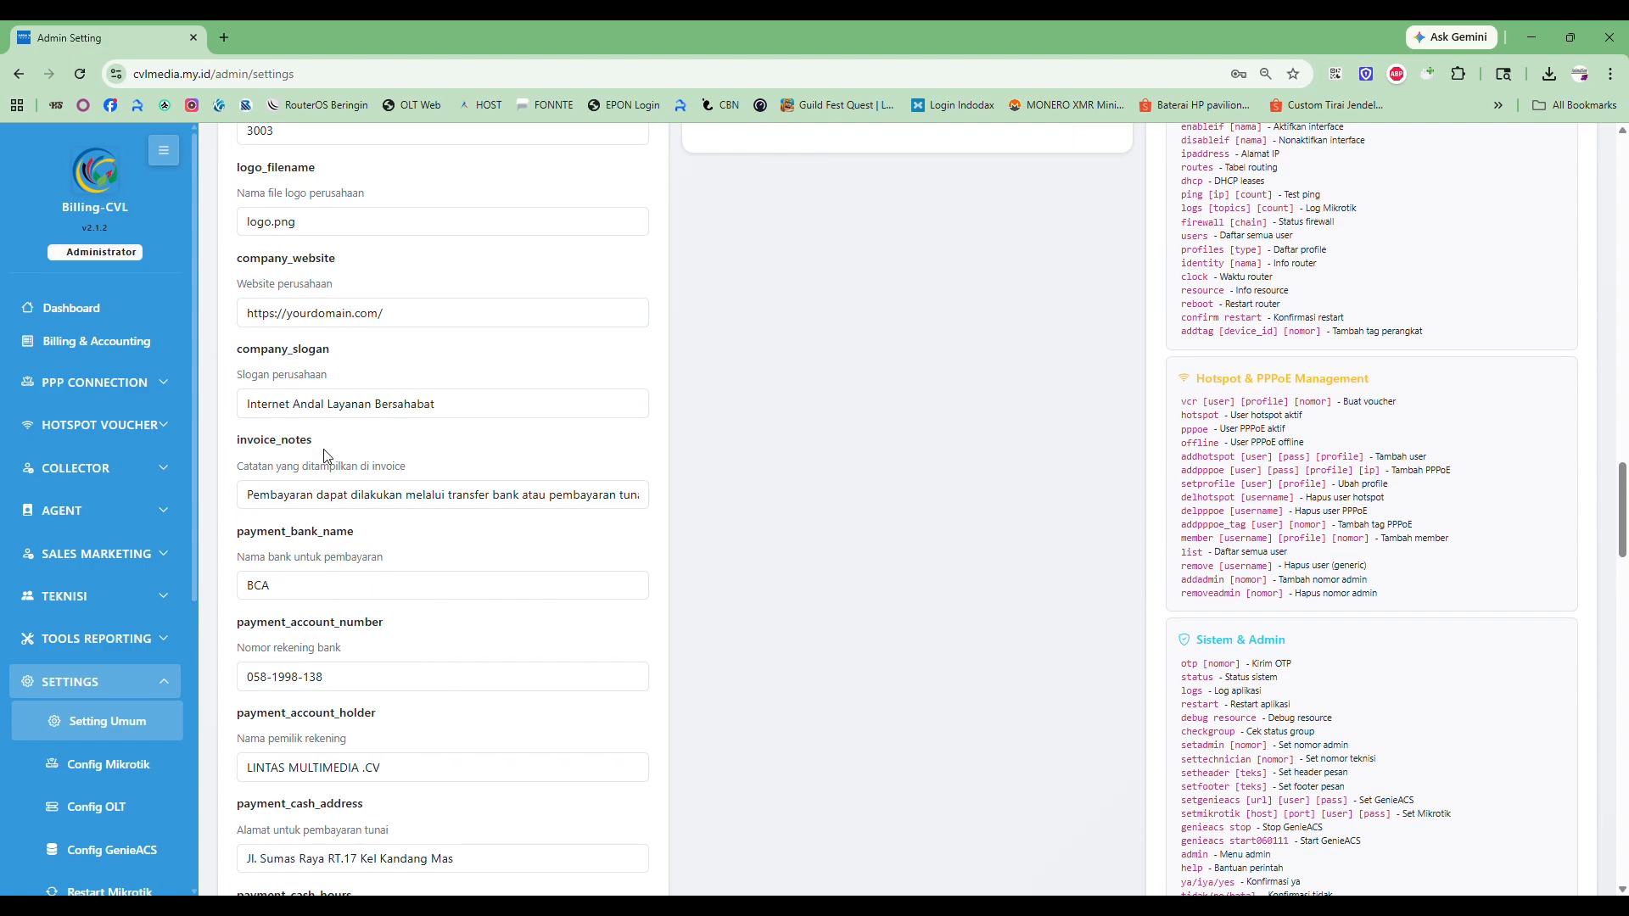
left_click_drag(435, 404, 242, 405)
scroll(570, 365, "down", 2)
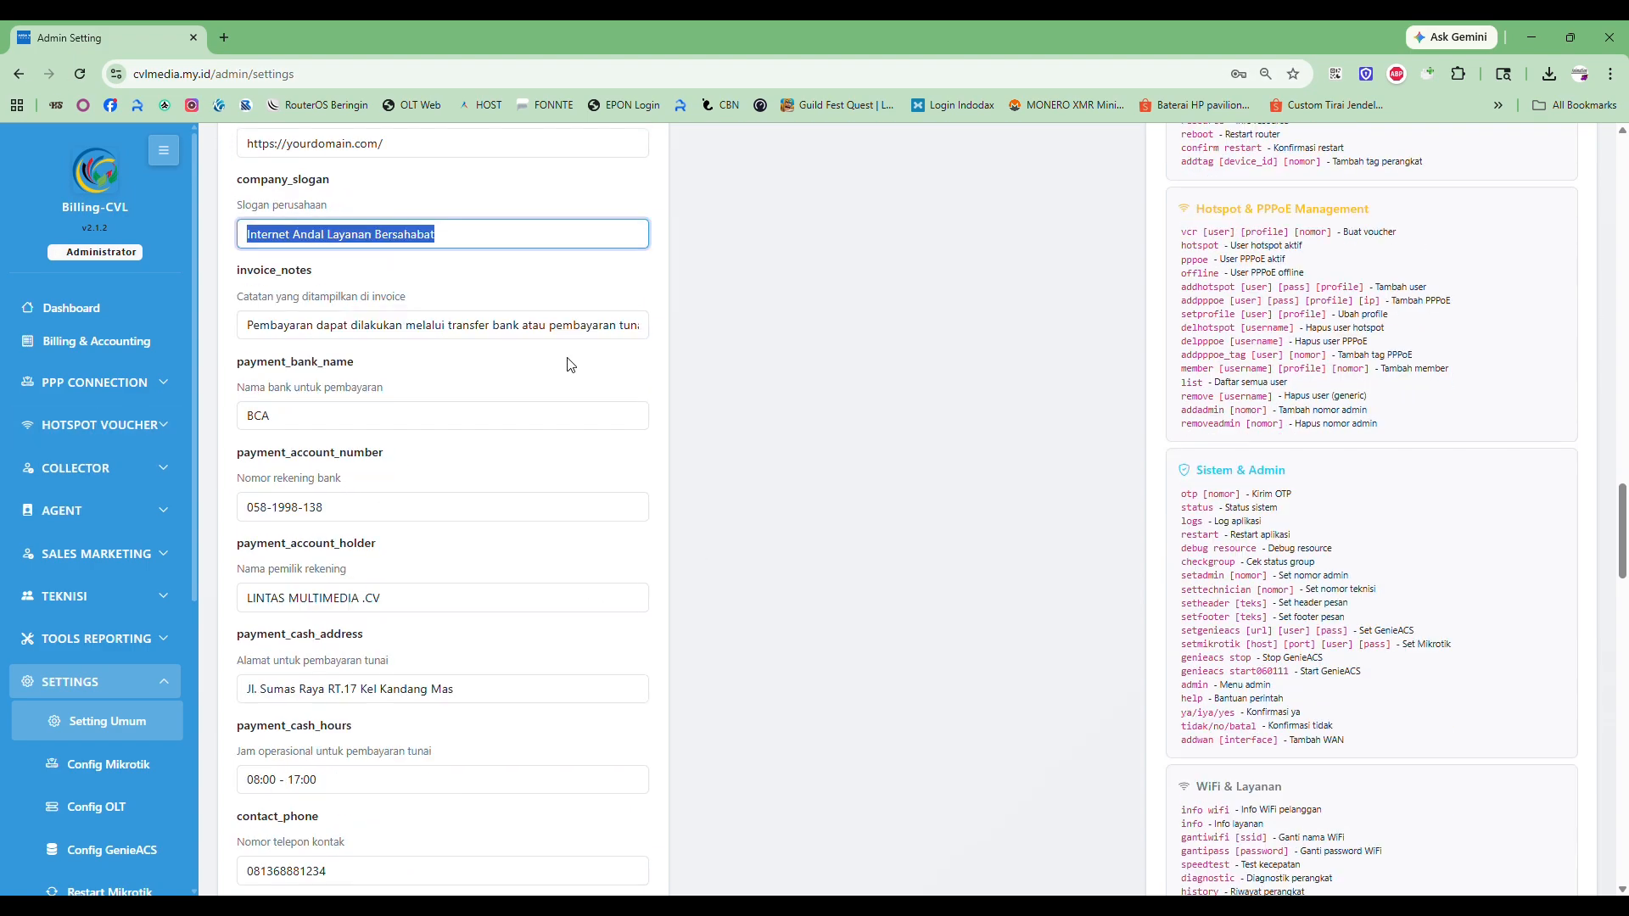
left_click_drag(591, 324, 259, 355)
scroll(288, 339, "down", 2)
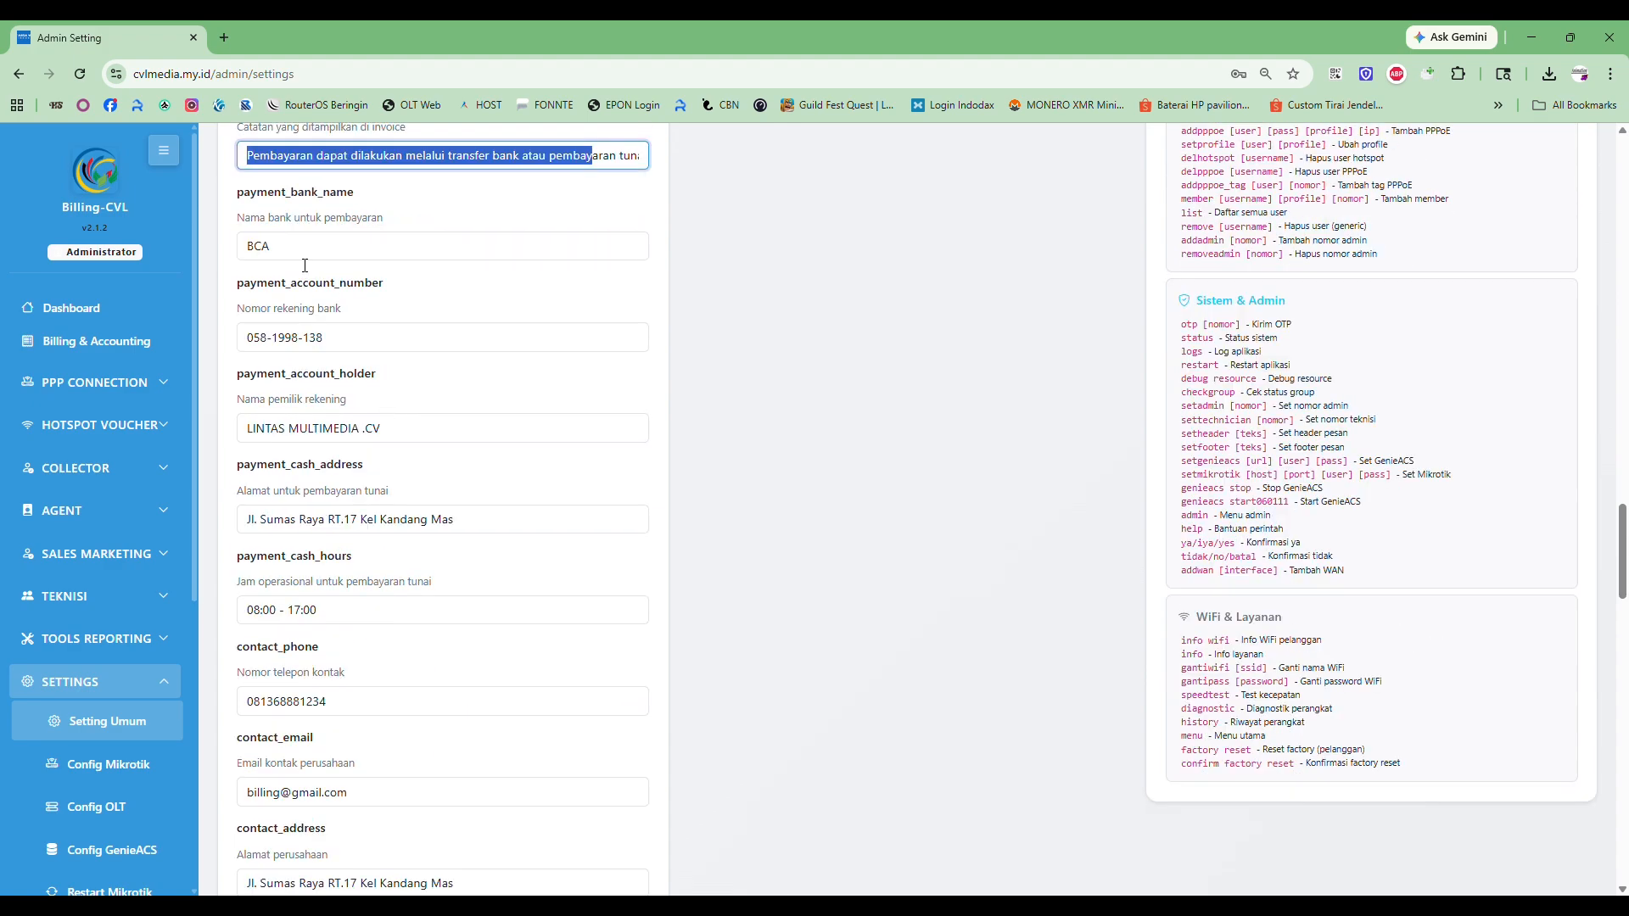
Examine the payment bank name, account number and account holder fields
left_click_drag(301, 248, 246, 249)
left_click_drag(351, 343, 242, 360)
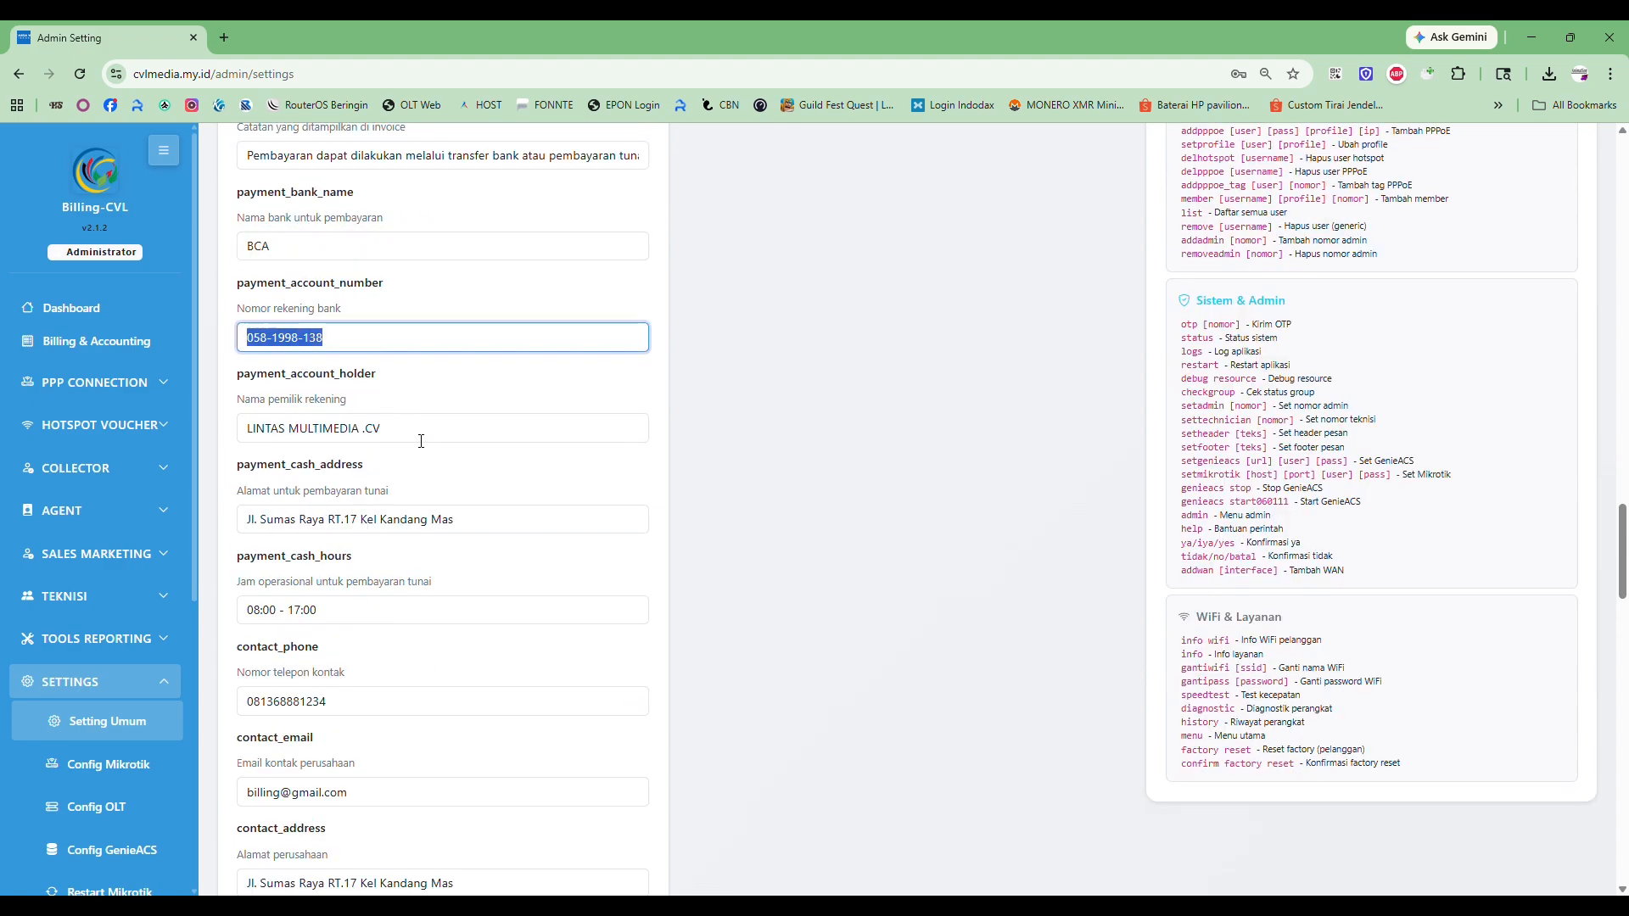
left_click_drag(421, 441, 242, 429)
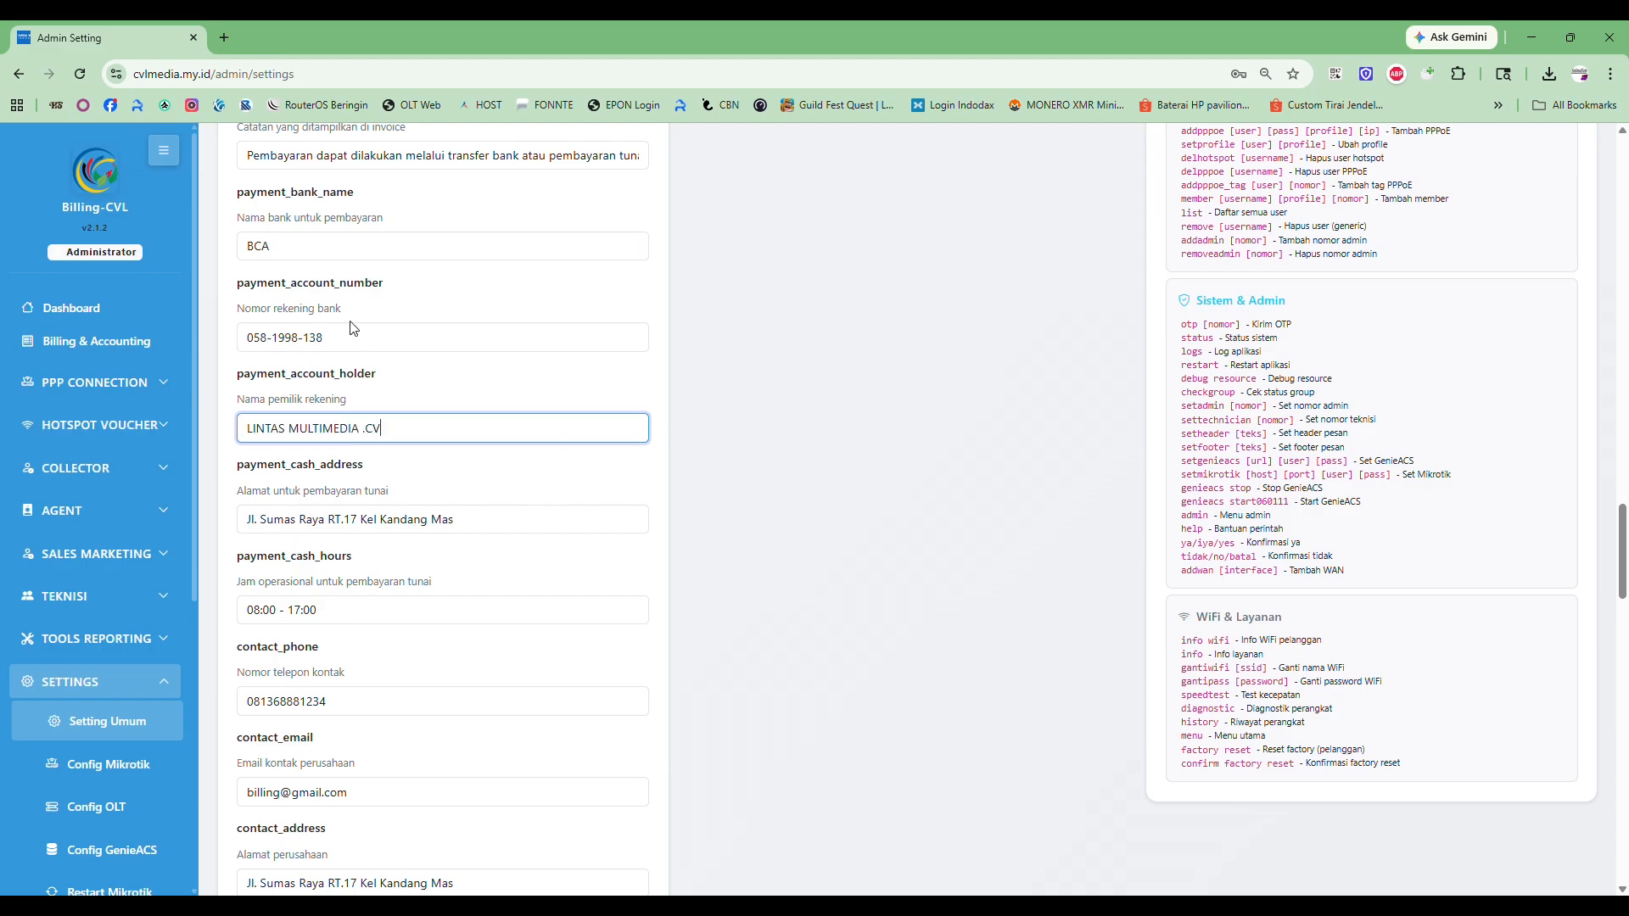
left_click_drag(353, 329, 207, 247)
left_click(422, 338)
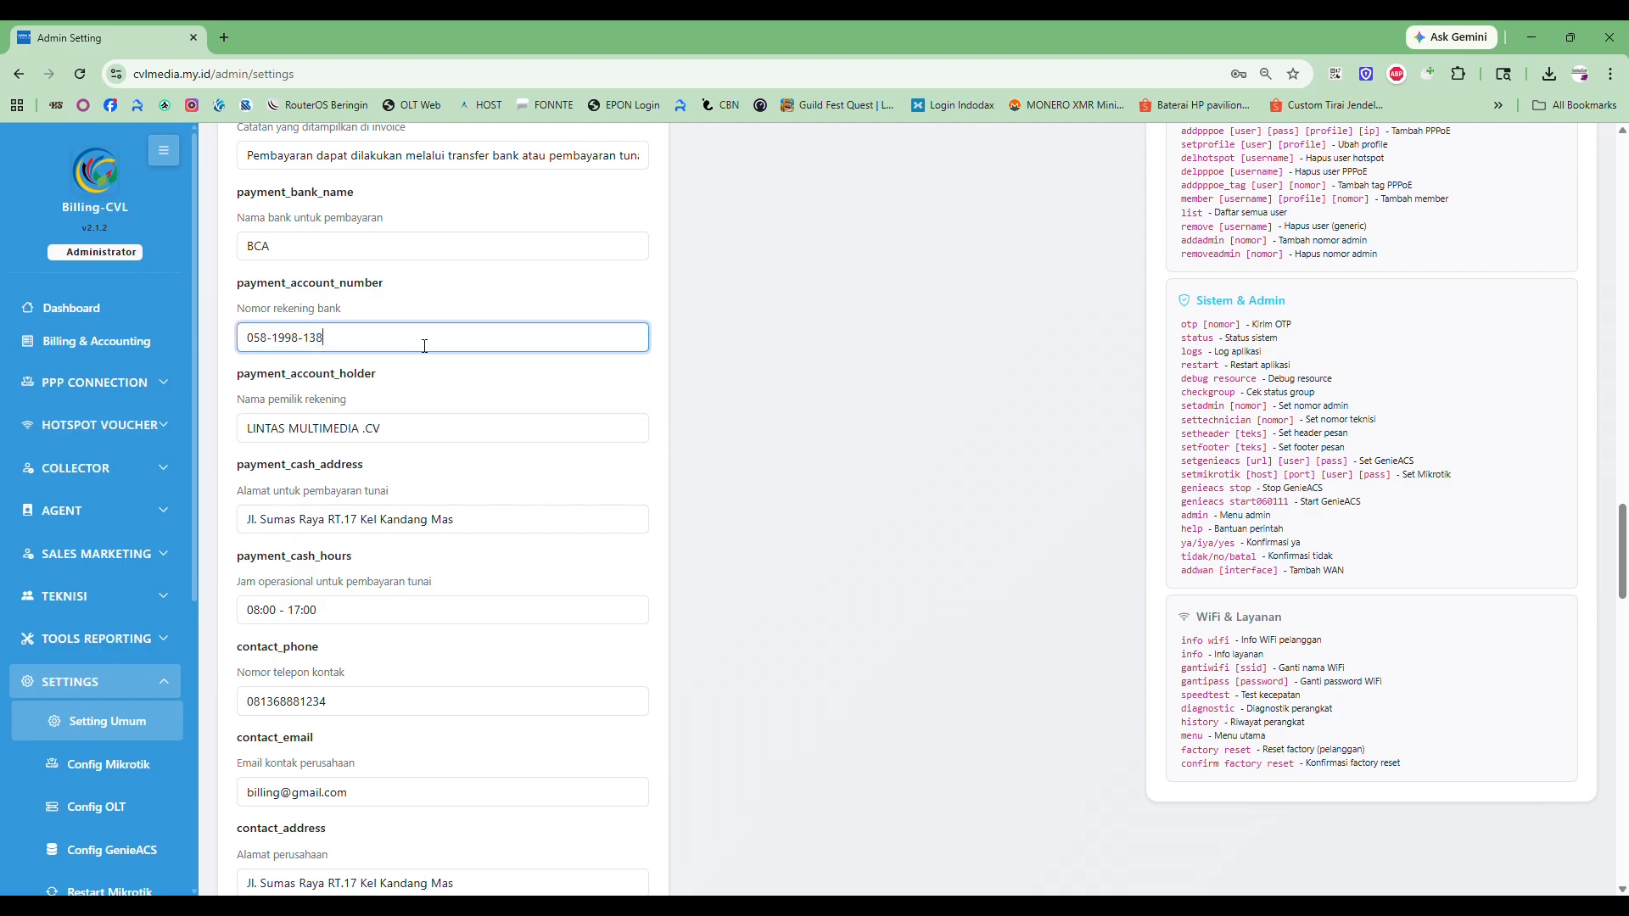
Examine the cash payment address and hours, followed by the company's contact phone, email, address and WhatsApp fields
scroll(474, 408, "down", 1)
left_click_drag(494, 449, 216, 441)
left_click_drag(356, 526, 217, 538)
scroll(217, 537, "down", 2)
scroll(317, 500, "down", 1)
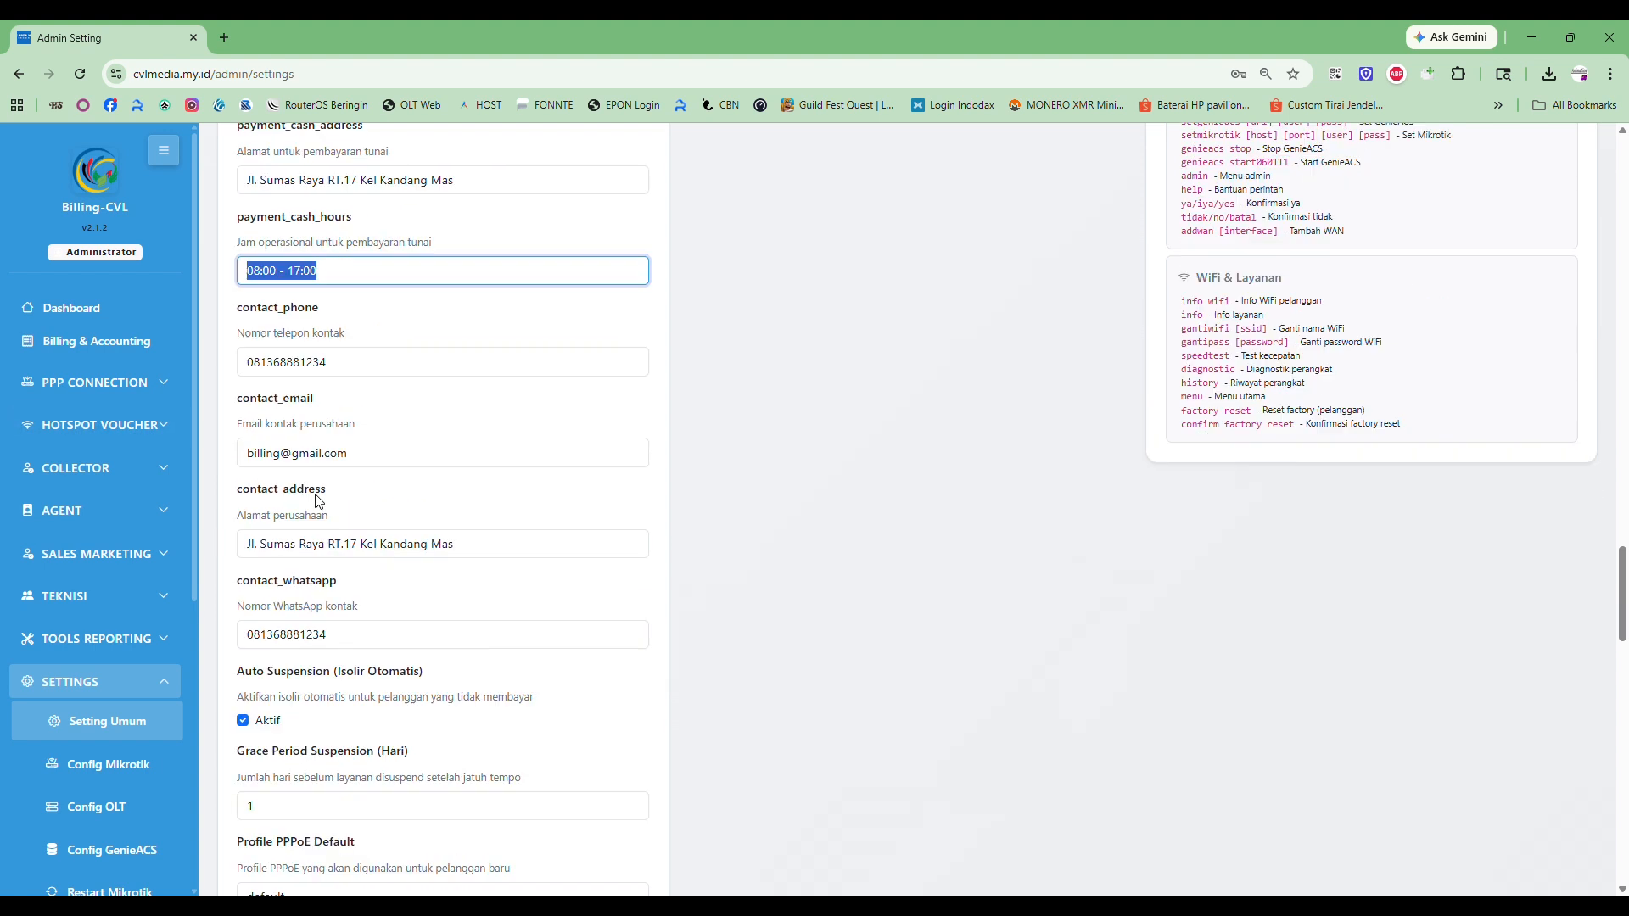
scroll(318, 500, "down", 1)
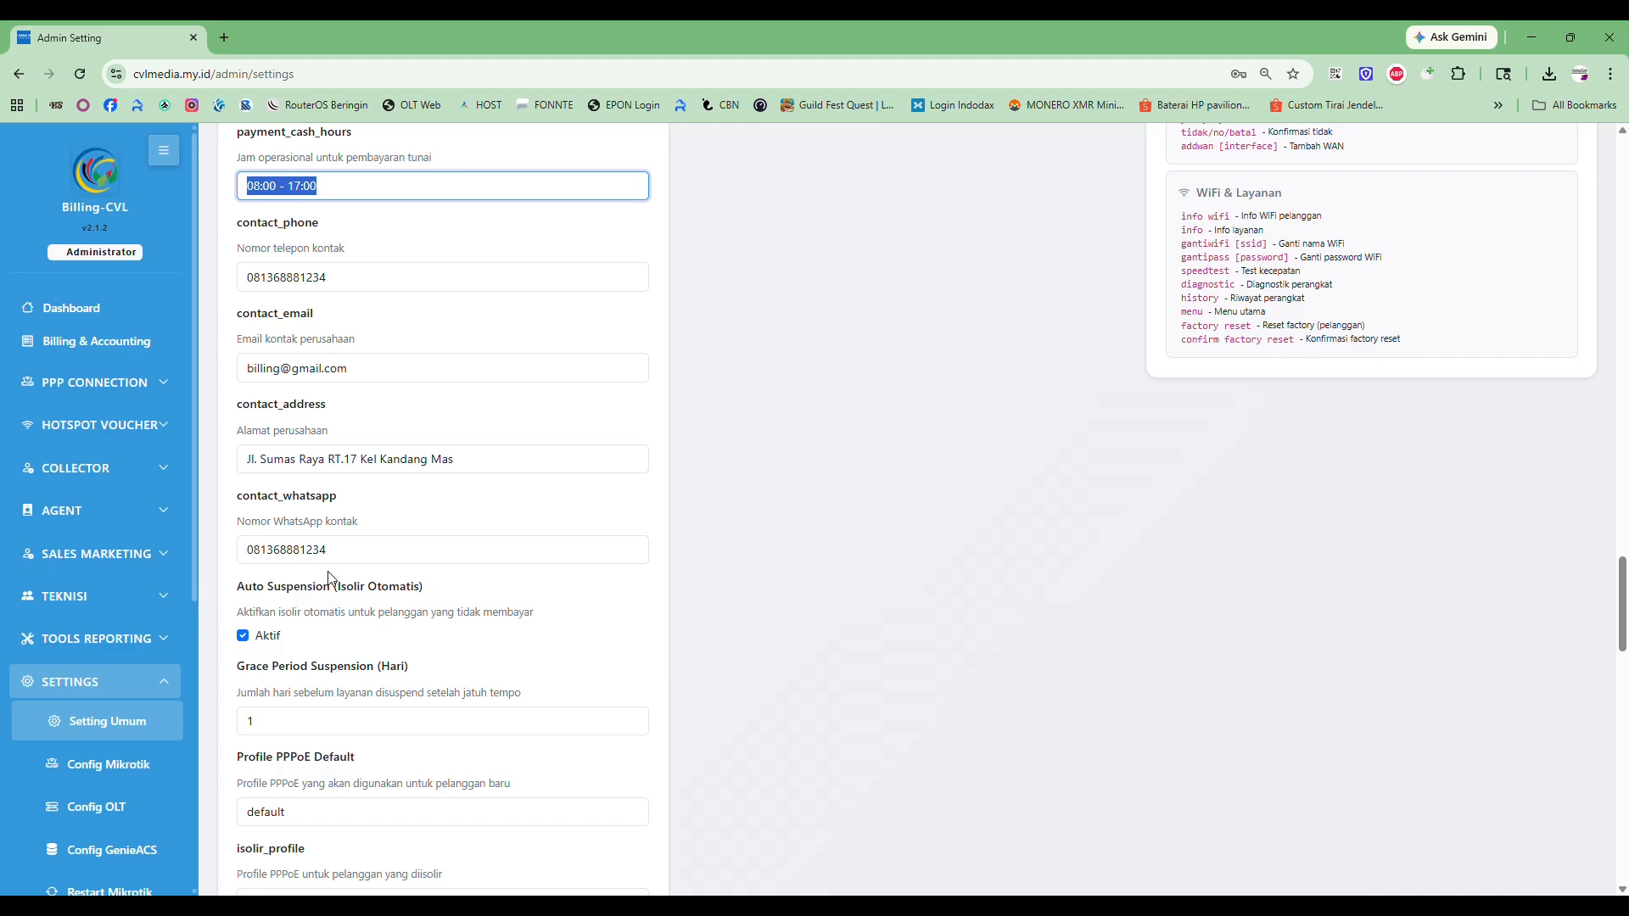
scroll(345, 590, "down", 1)
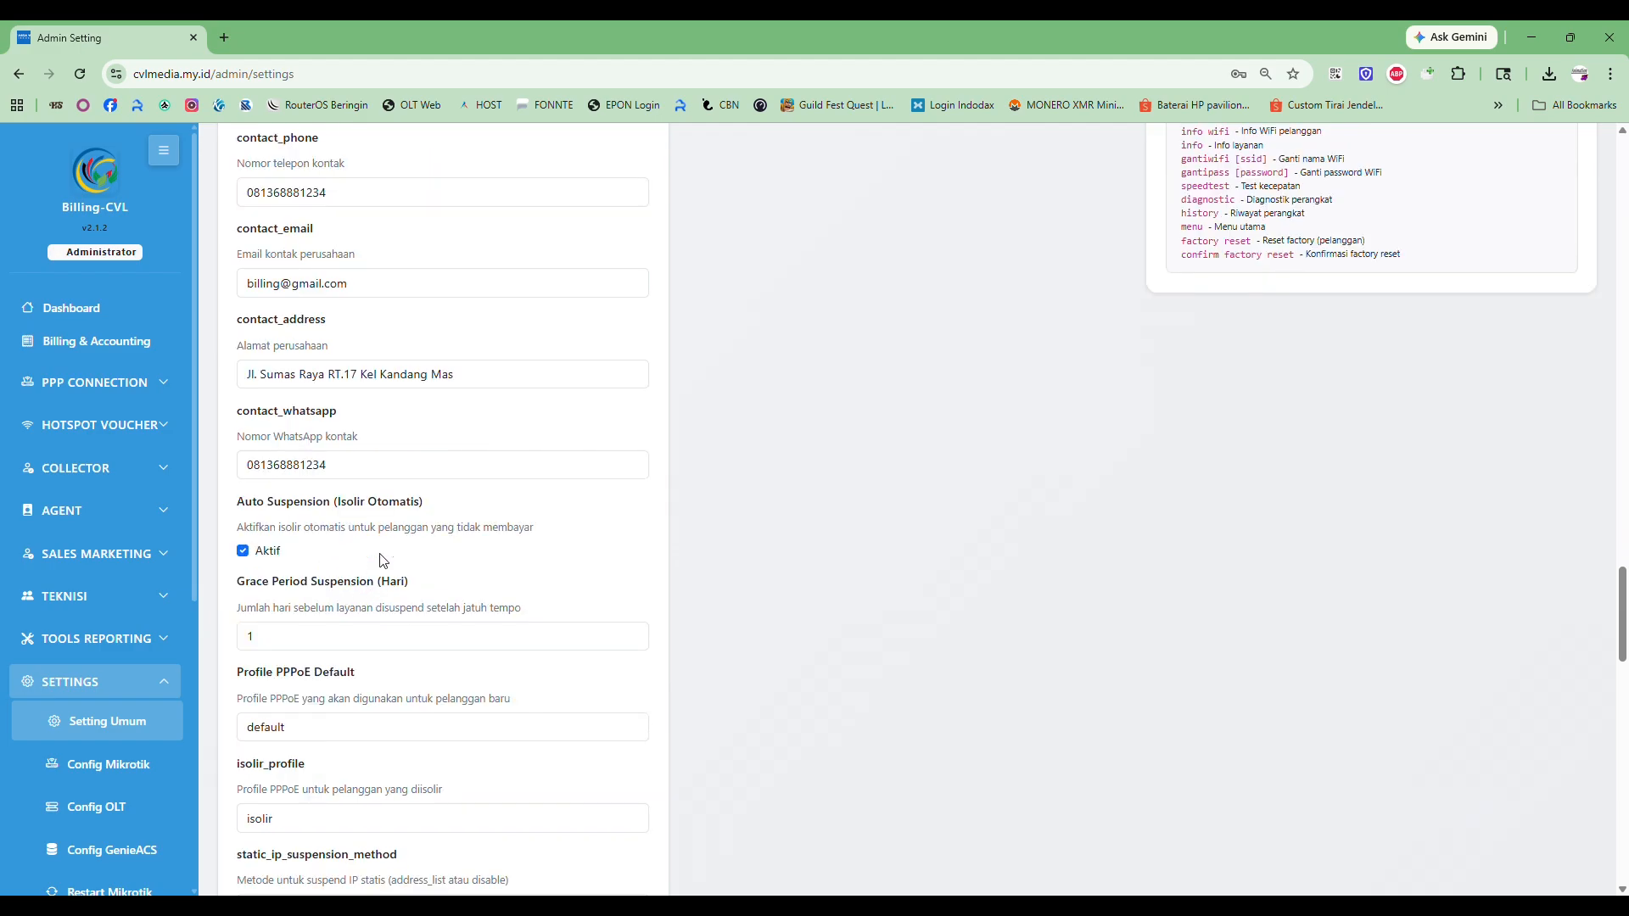
scroll(386, 560, "down", 1)
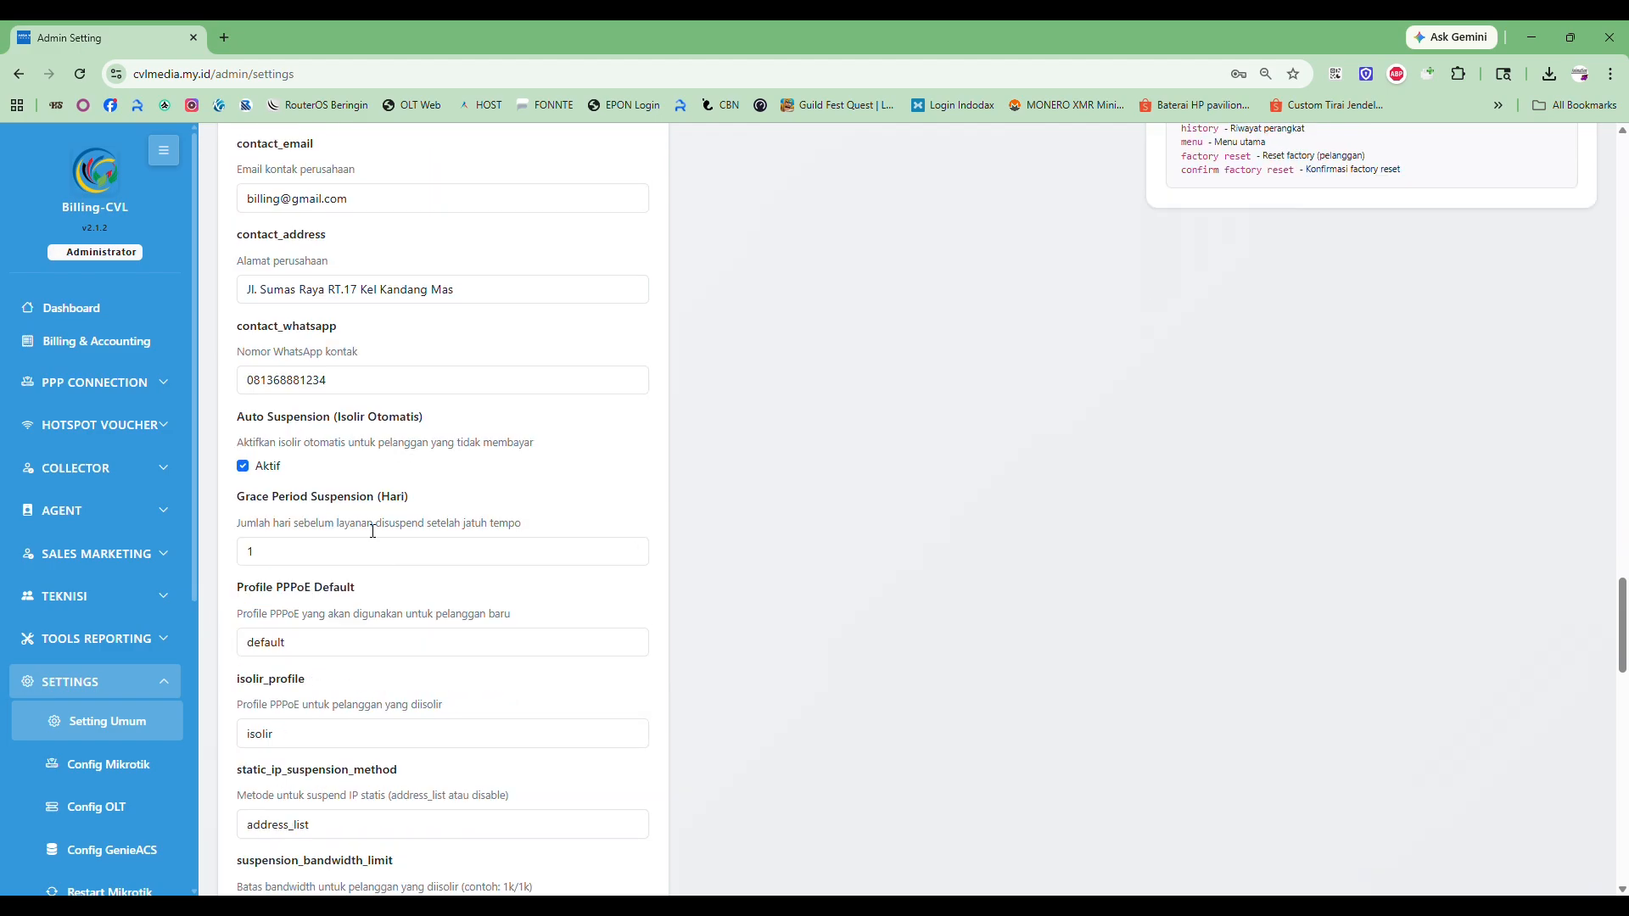
Examine the Auto Suspension (Isolir Otomatis) option and the Grace Period Suspension (Hari) setting
left_click_drag(254, 465, 588, 461)
left_click(612, 464)
scroll(583, 502, "down", 1)
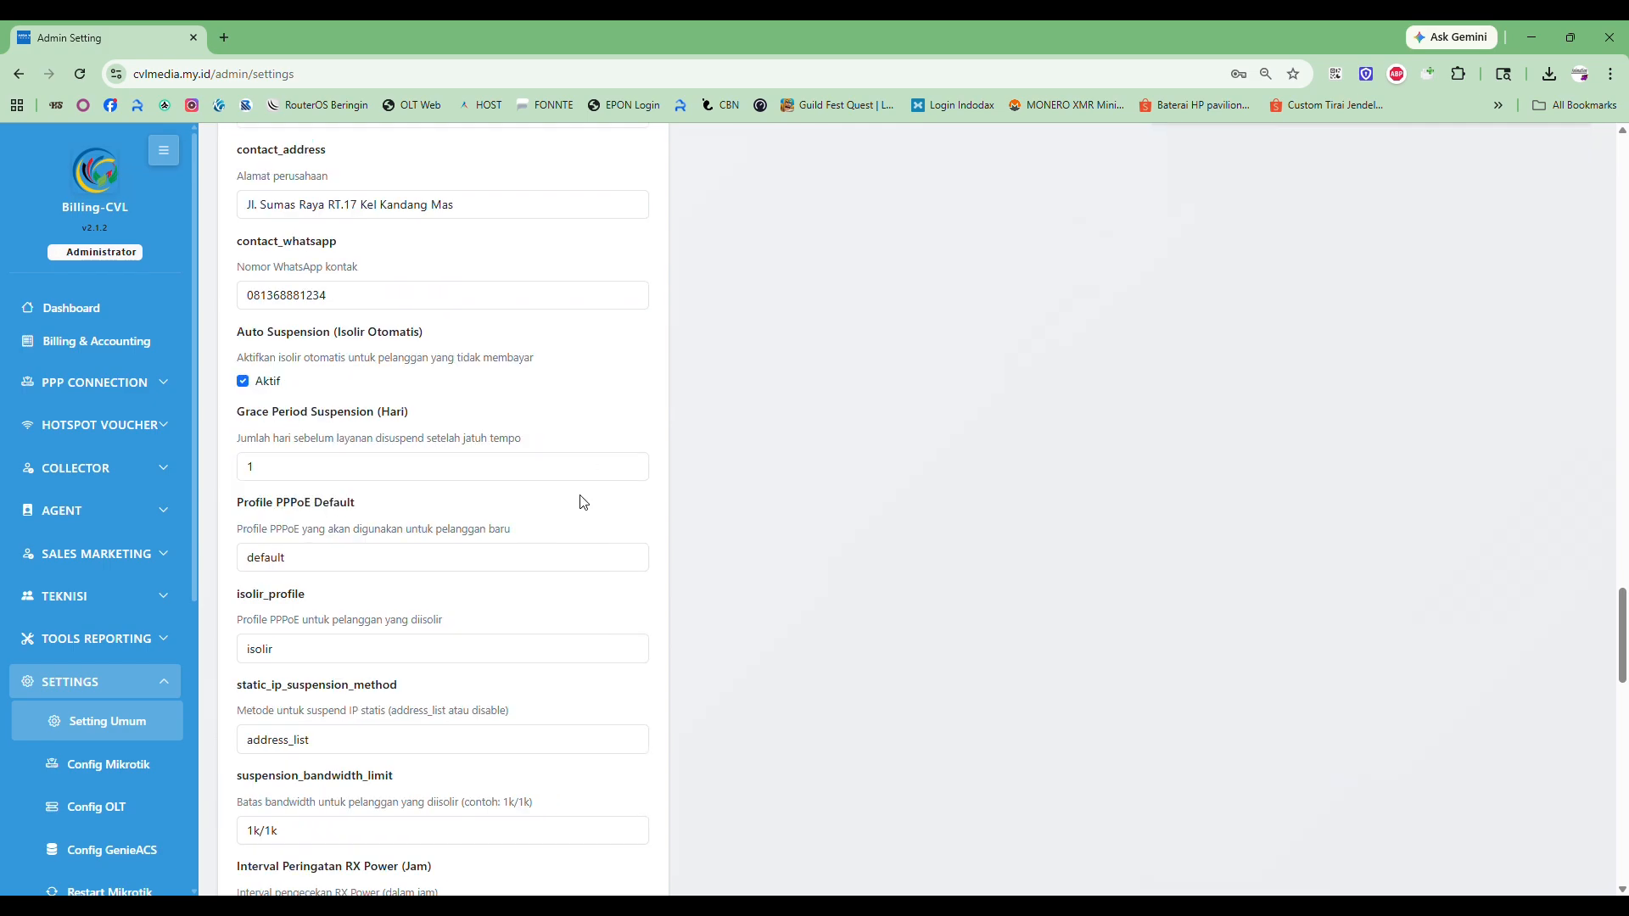
scroll(584, 502, "down", 1)
left_click_drag(268, 327, 518, 340)
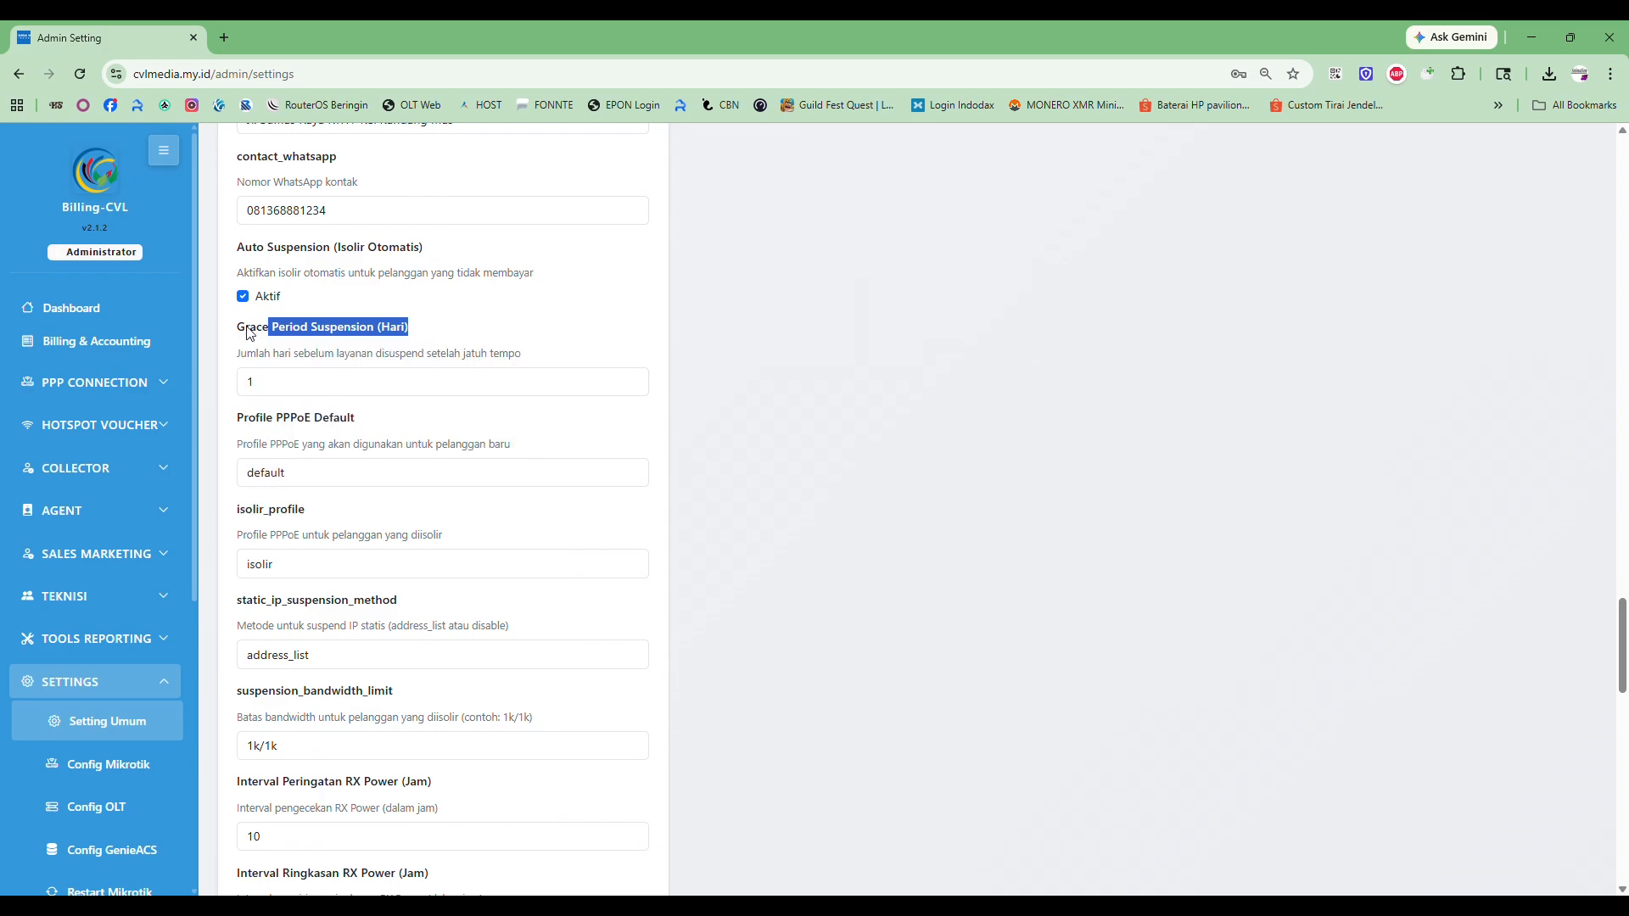
left_click_drag(246, 328, 491, 433)
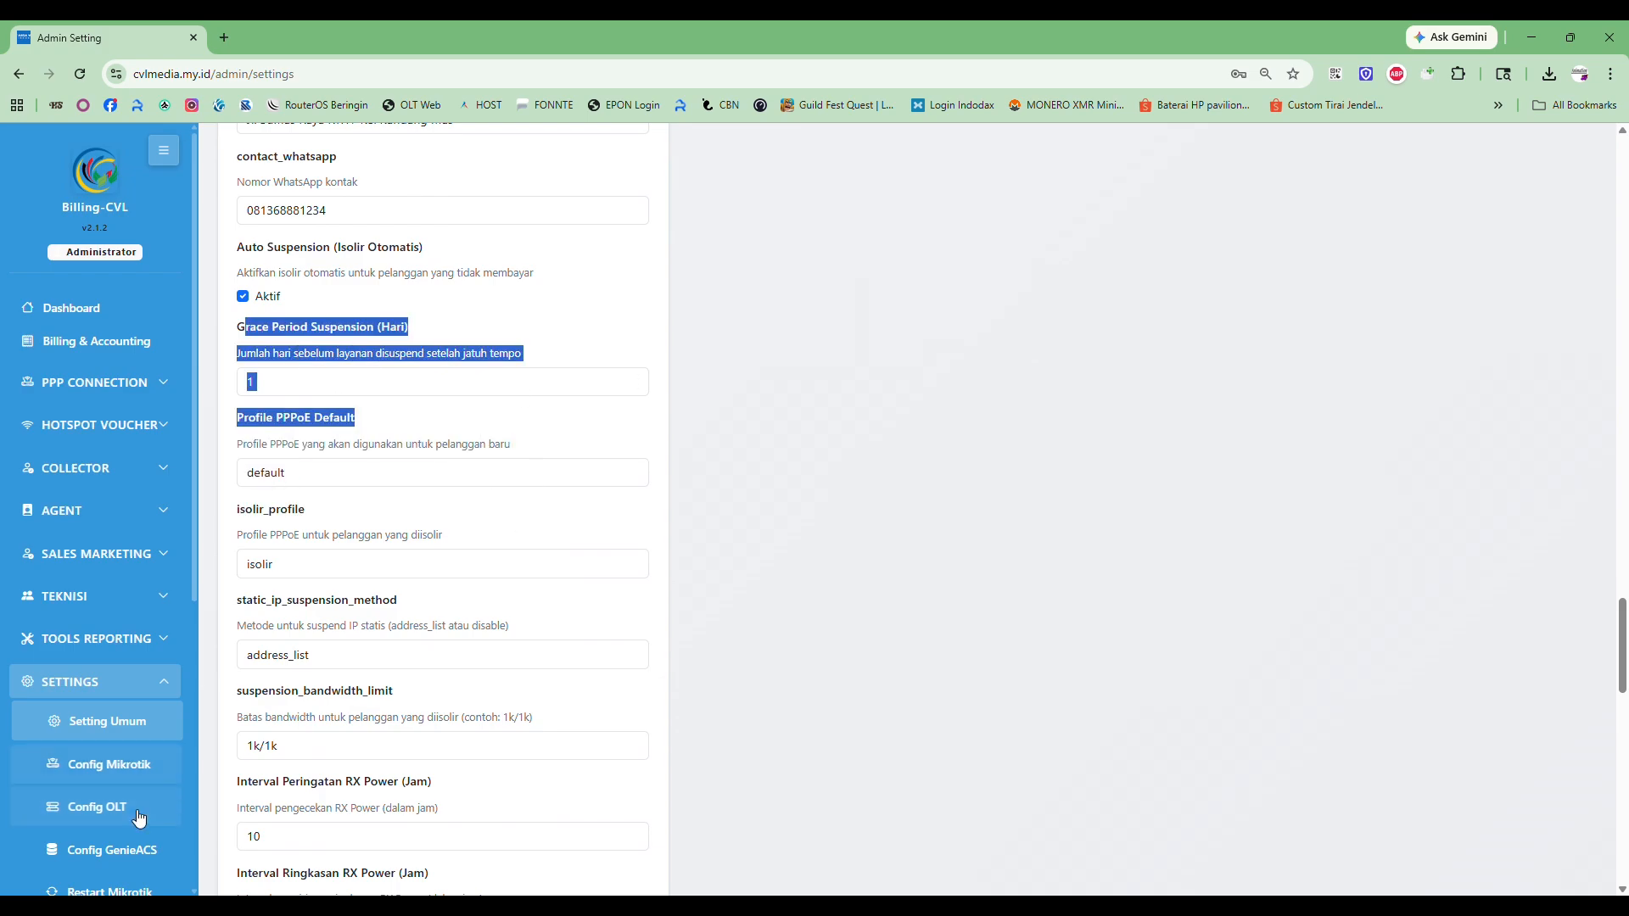
left_click(829, 514)
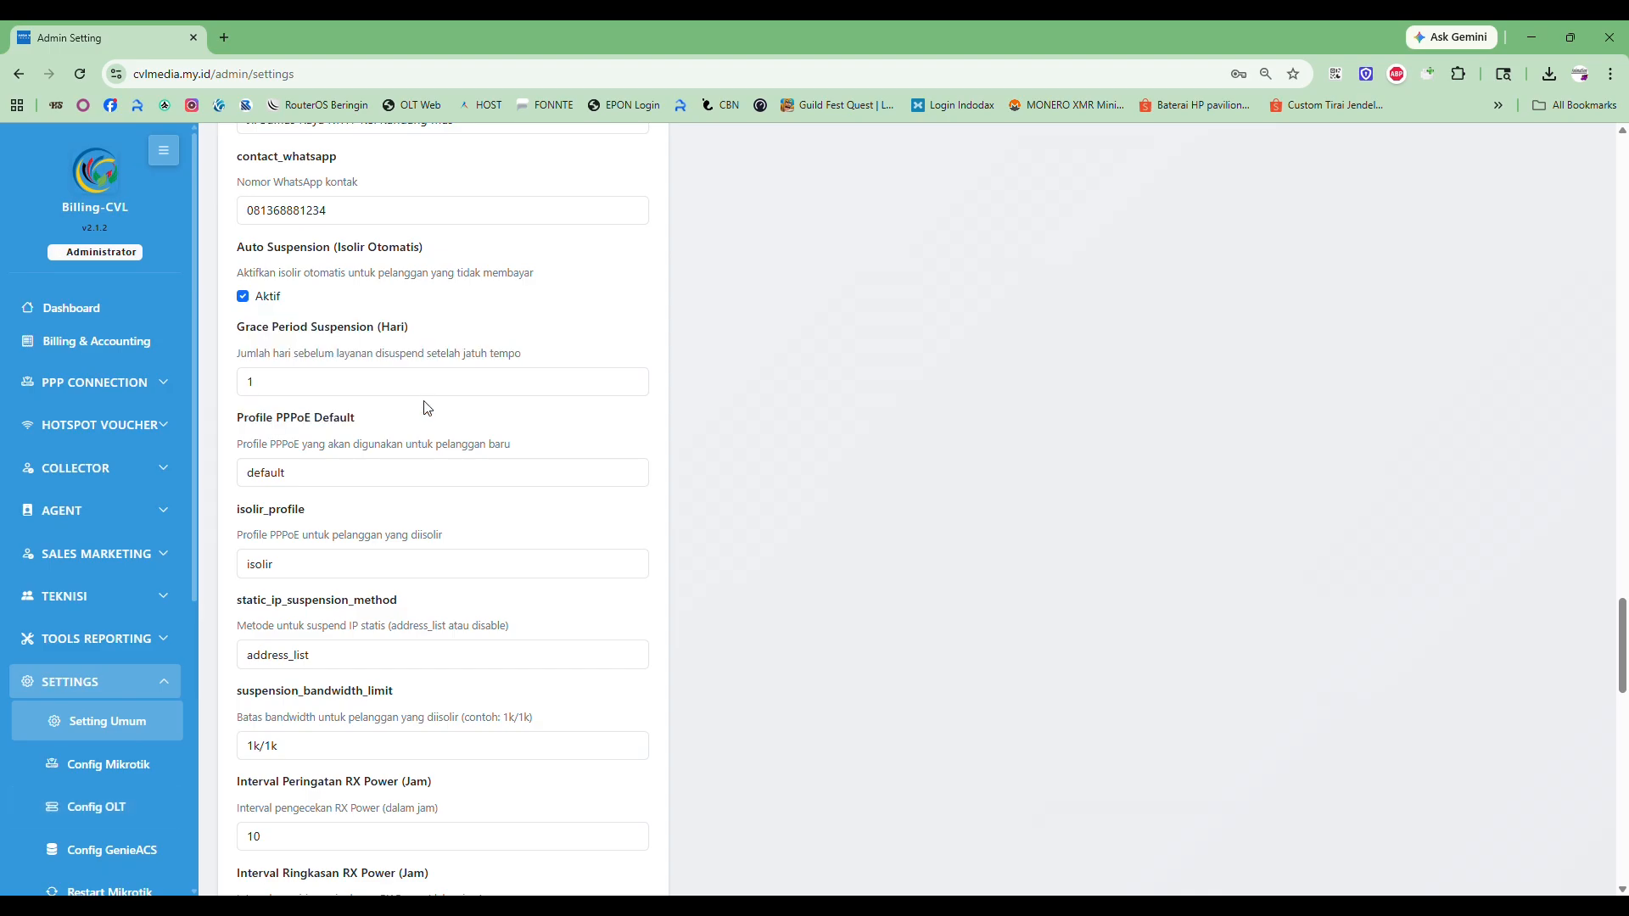
Examine the Profile PPPoE Default and isolir_profile settings
scroll(289, 505, "down", 1)
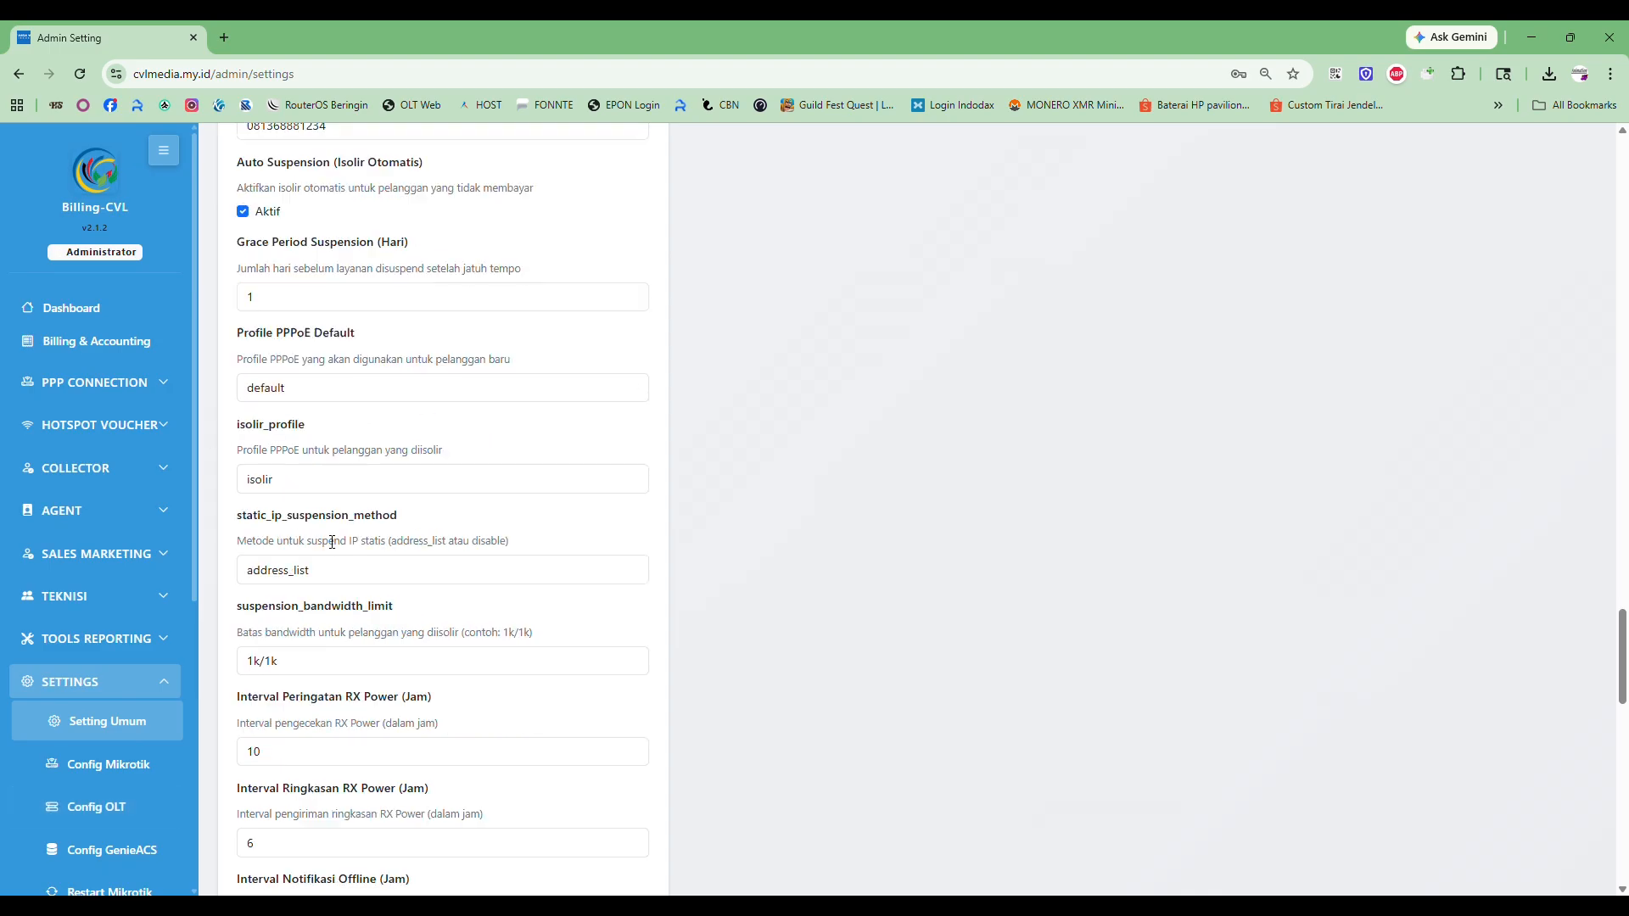
left_click(241, 492)
double_click(257, 479)
scroll(263, 471, "down", 1)
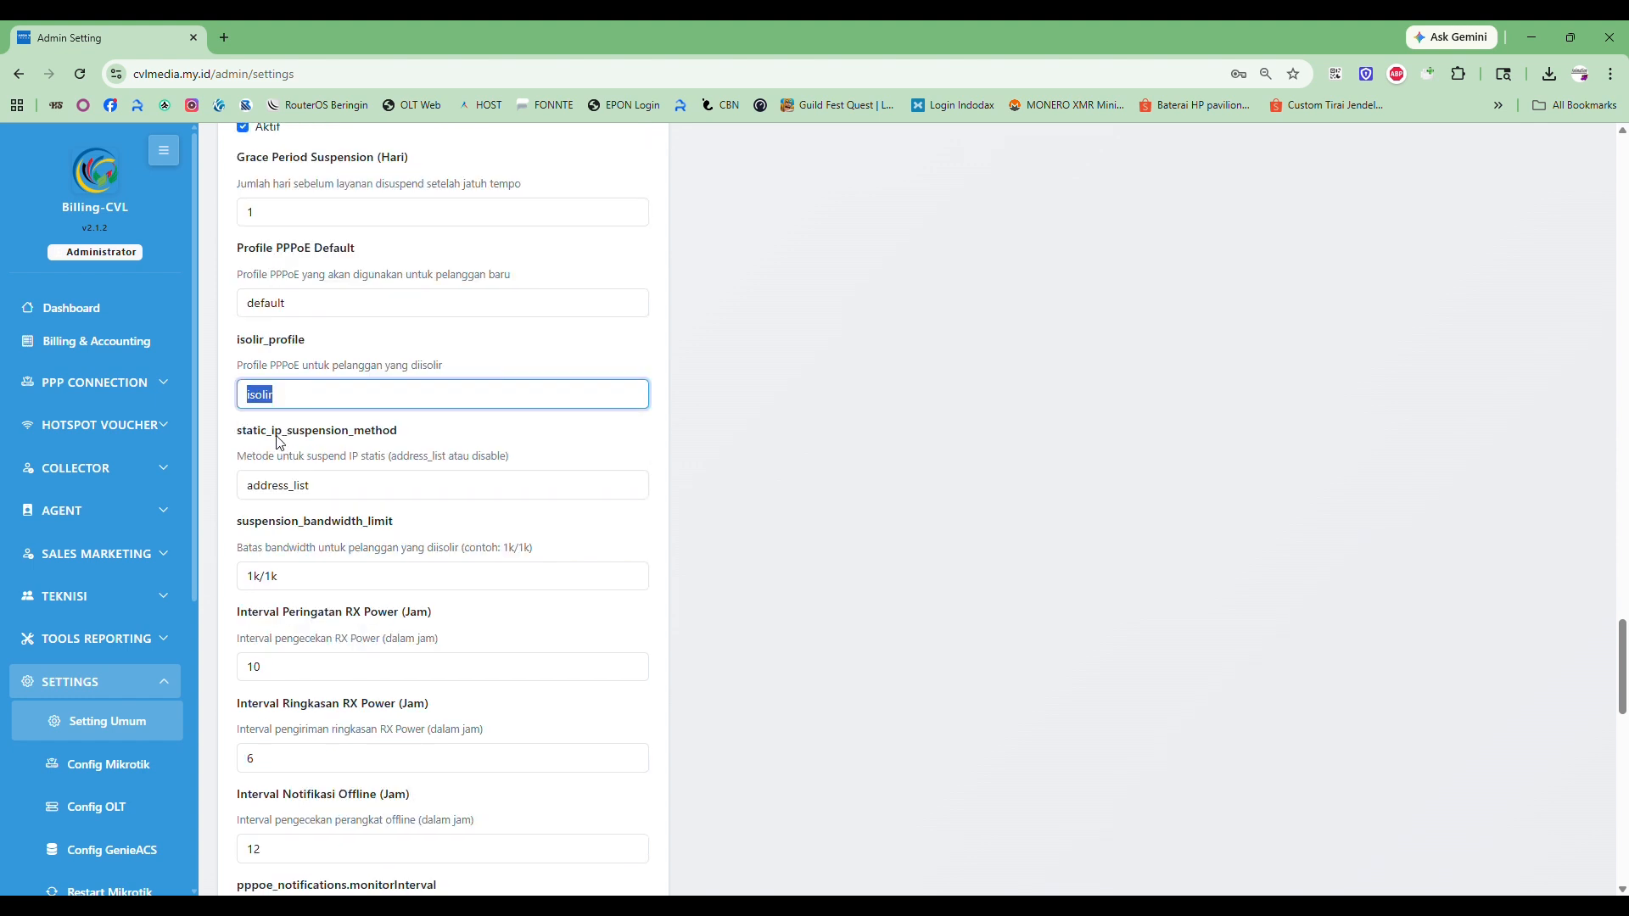
left_click(295, 406)
left_click_drag(280, 404, 253, 407)
left_click(290, 403)
Examine the static_ip_suspension_method field and compare it with the isolir_profile field
left_click(316, 489)
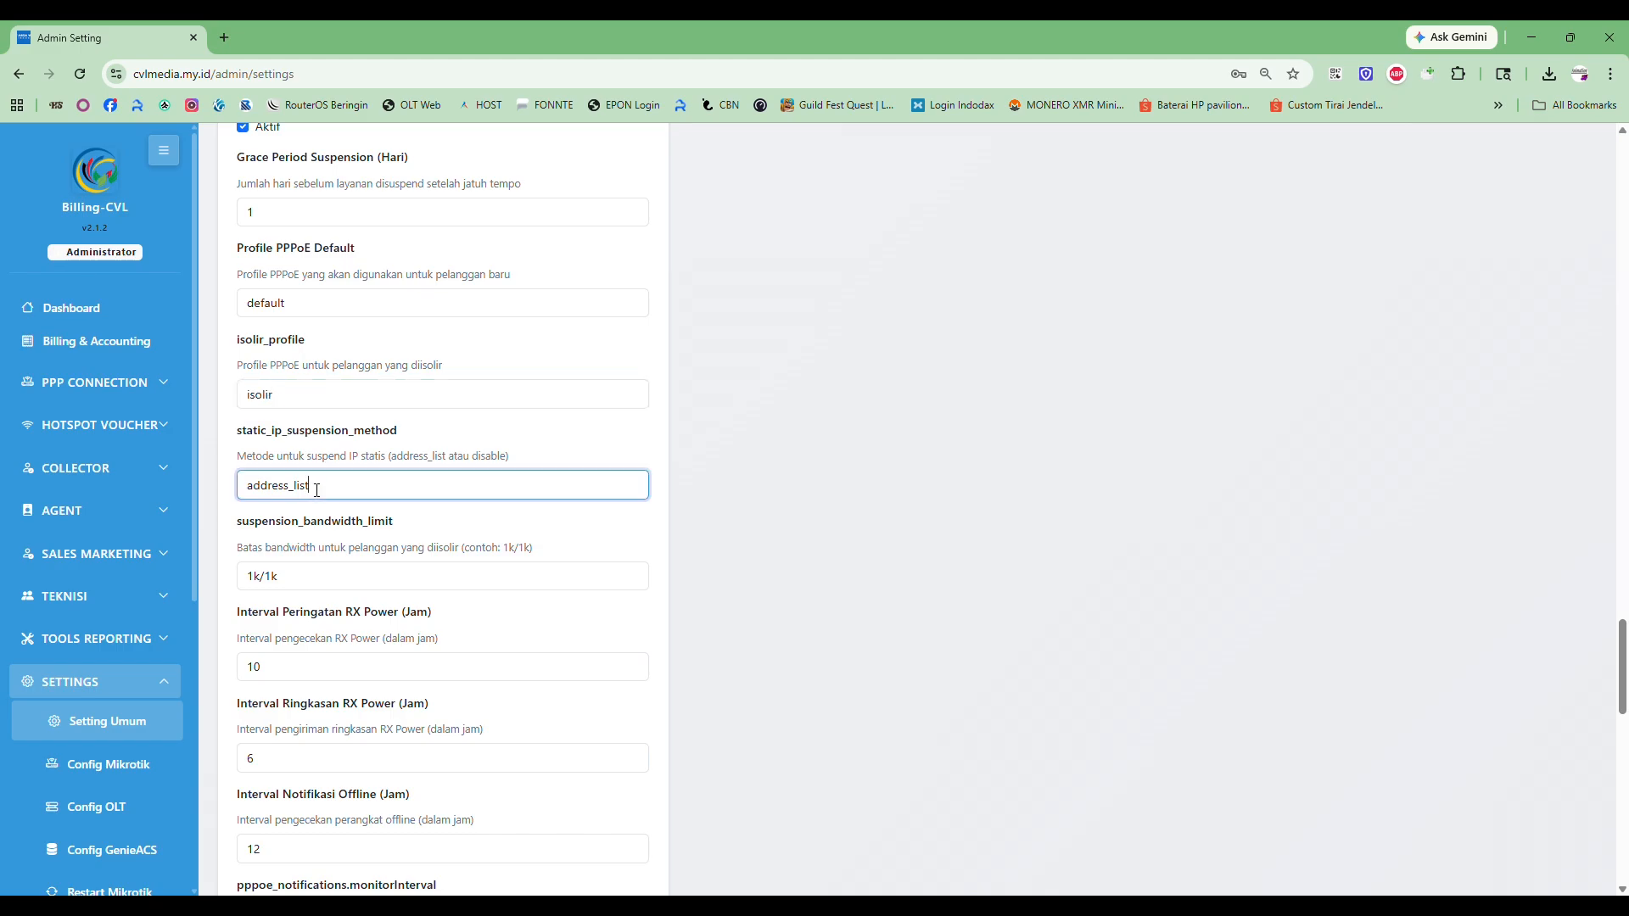
left_click_drag(340, 498, 236, 494)
left_click(354, 492)
left_click(352, 401)
left_click(378, 495)
left_click(799, 502)
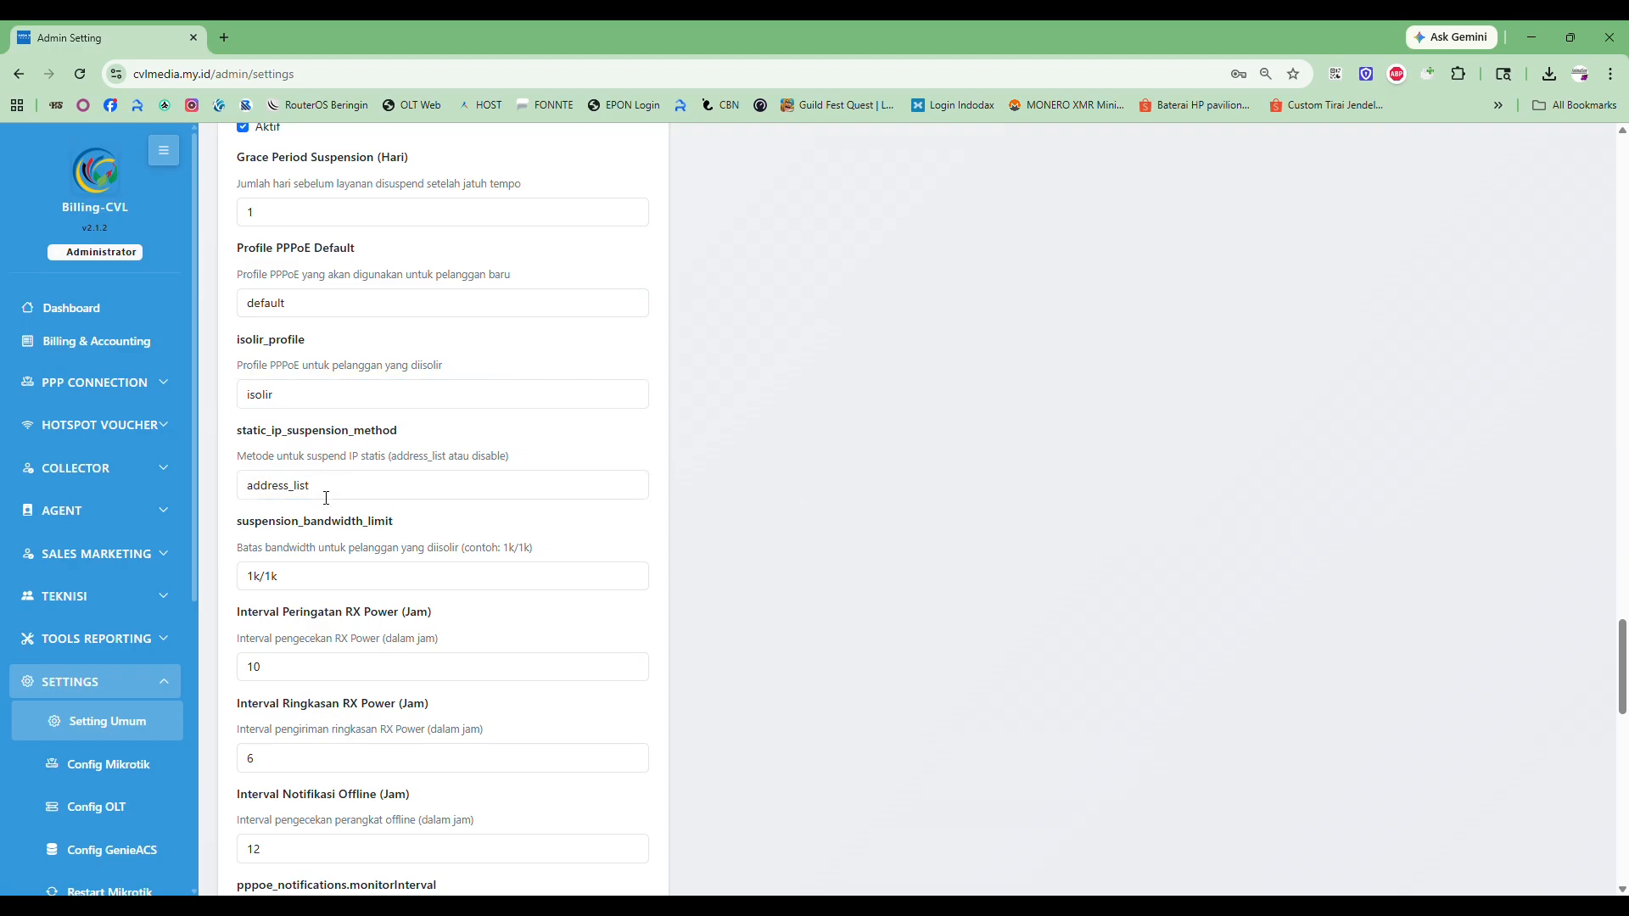
left_click_drag(321, 489, 208, 482)
left_click(284, 404)
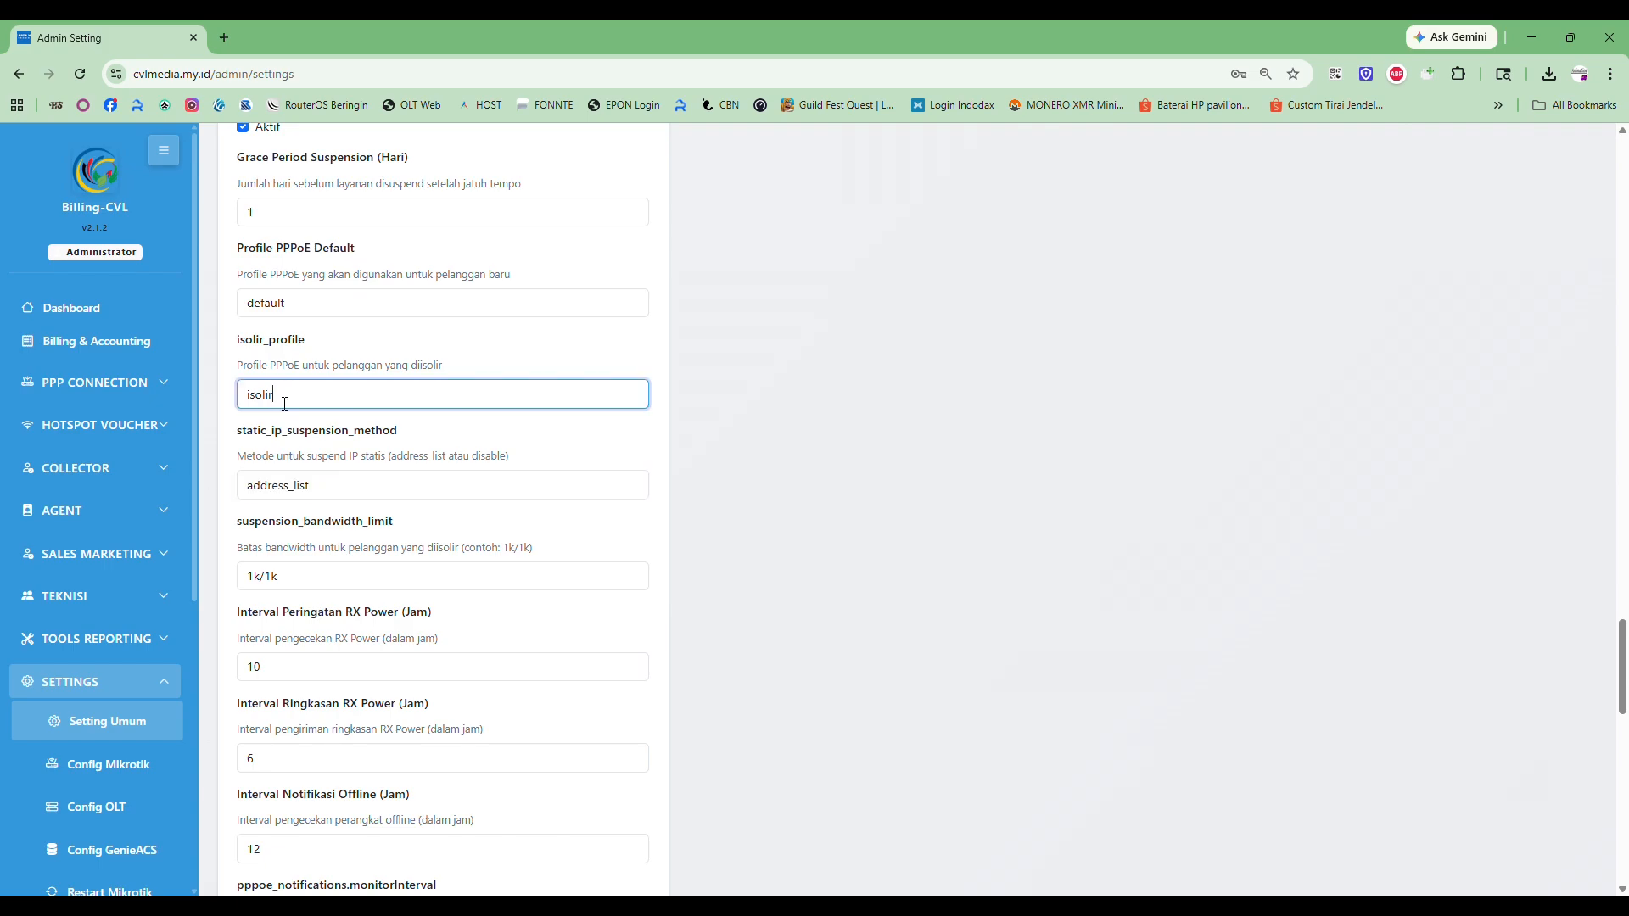
left_click_drag(284, 404, 220, 400)
left_click(845, 598)
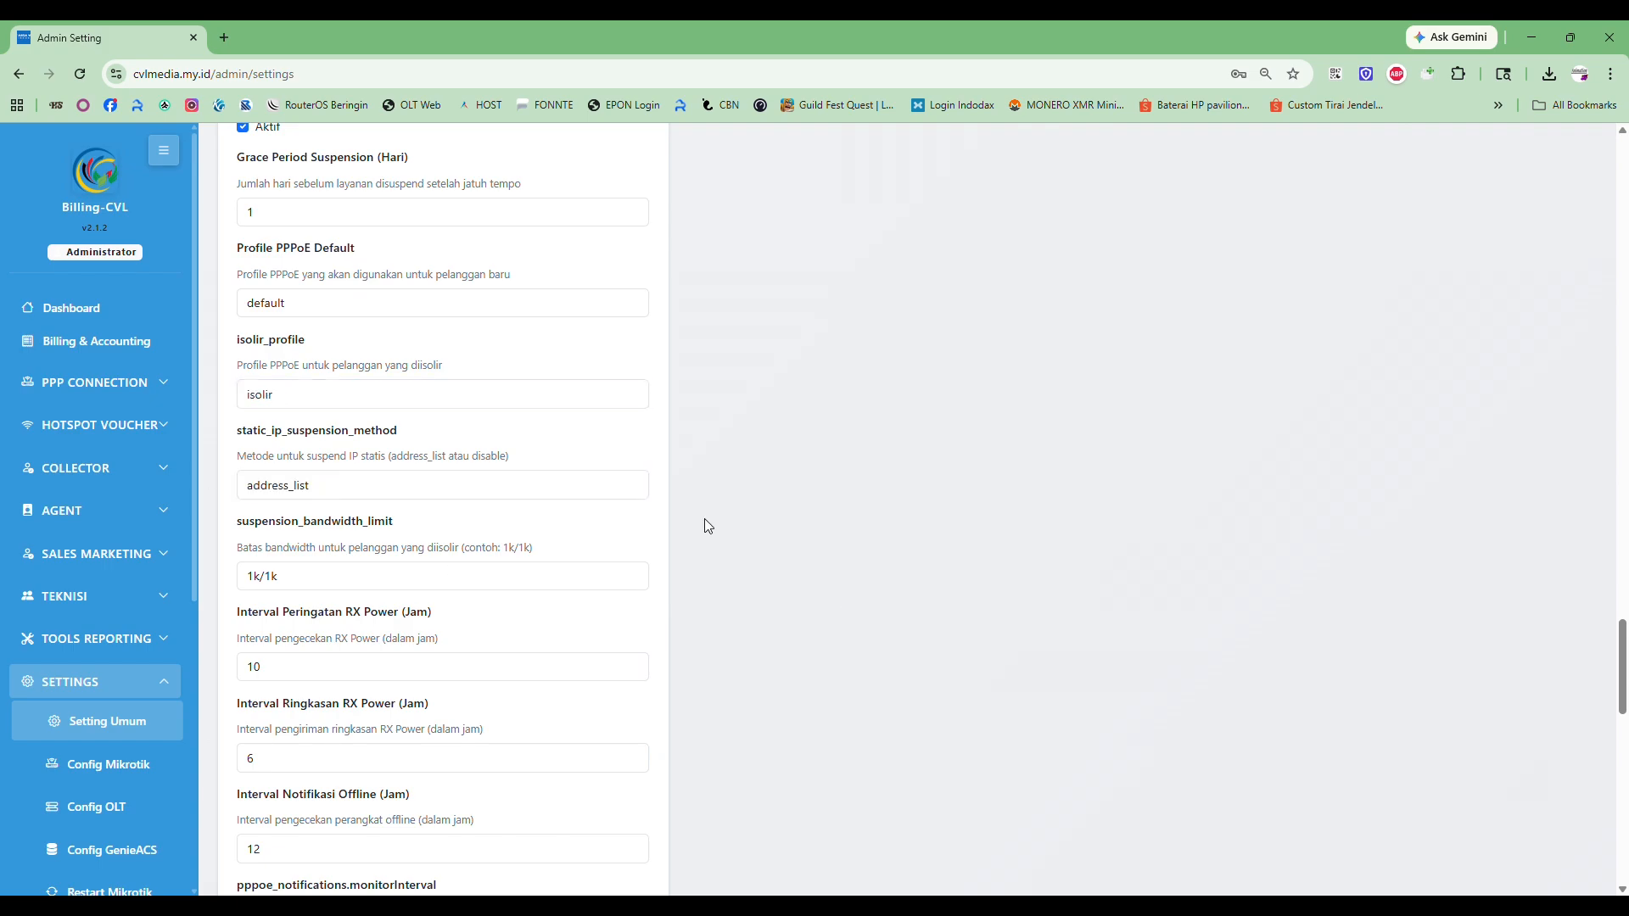
Set suspension_bandwidth_limit to 0k/0k for isolated customers
scroll(509, 509, "down", 1)
scroll(485, 514, "down", 2)
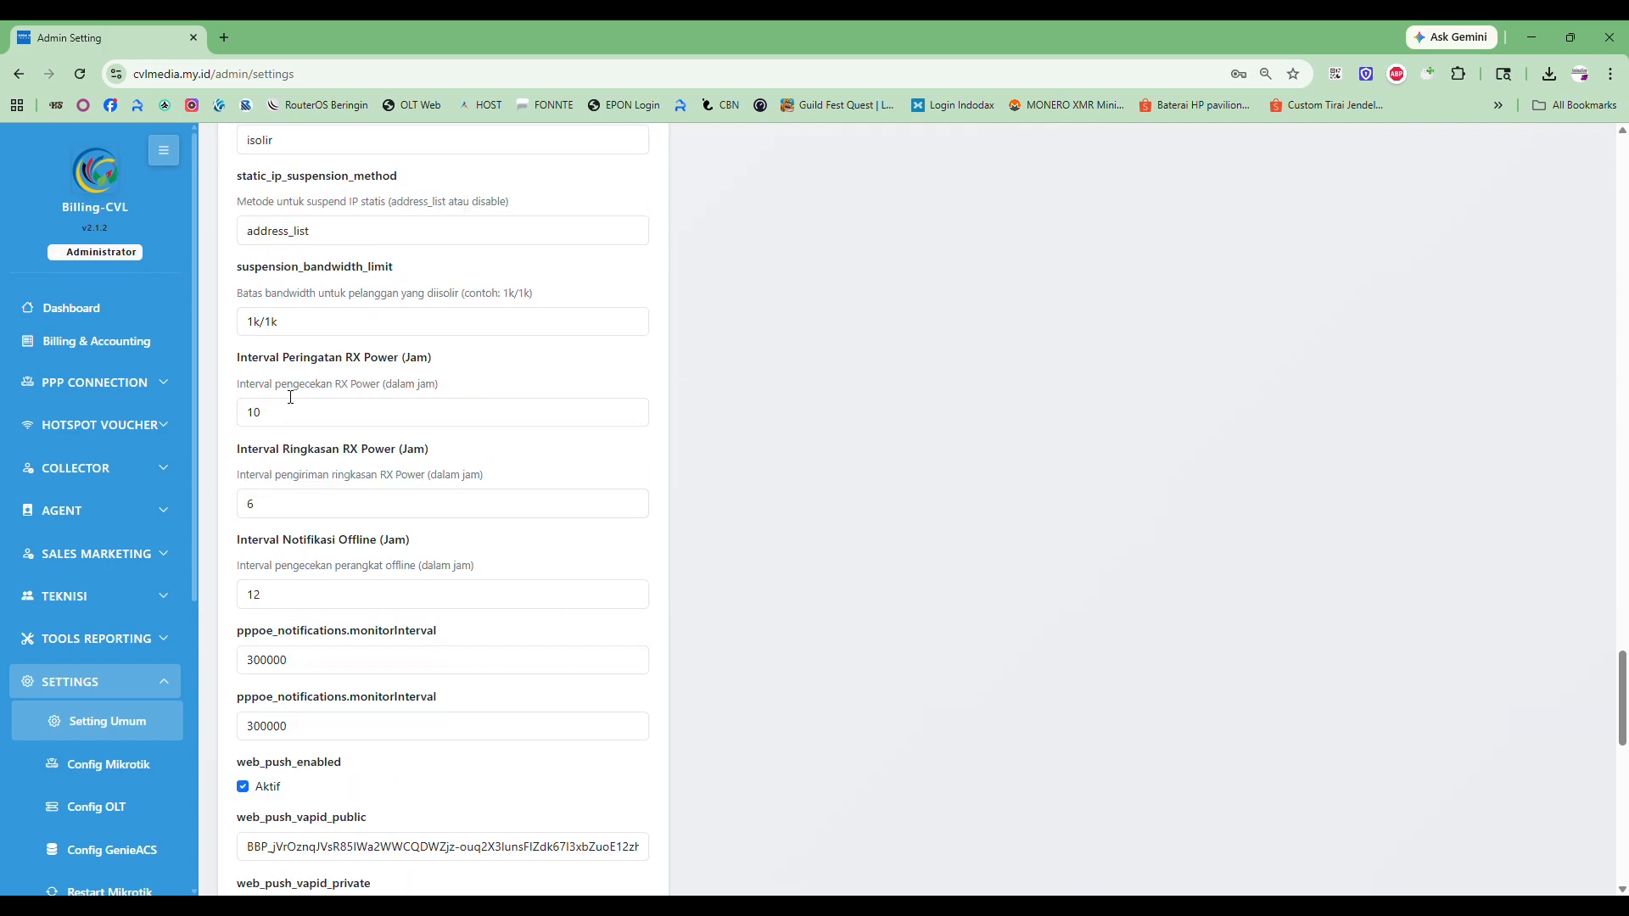
mouse_move(289, 324)
left_mouse_down()
mouse_move(225, 325)
mouse_move(273, 336)
left_mouse_up()
left_click(256, 328)
type("0k/")
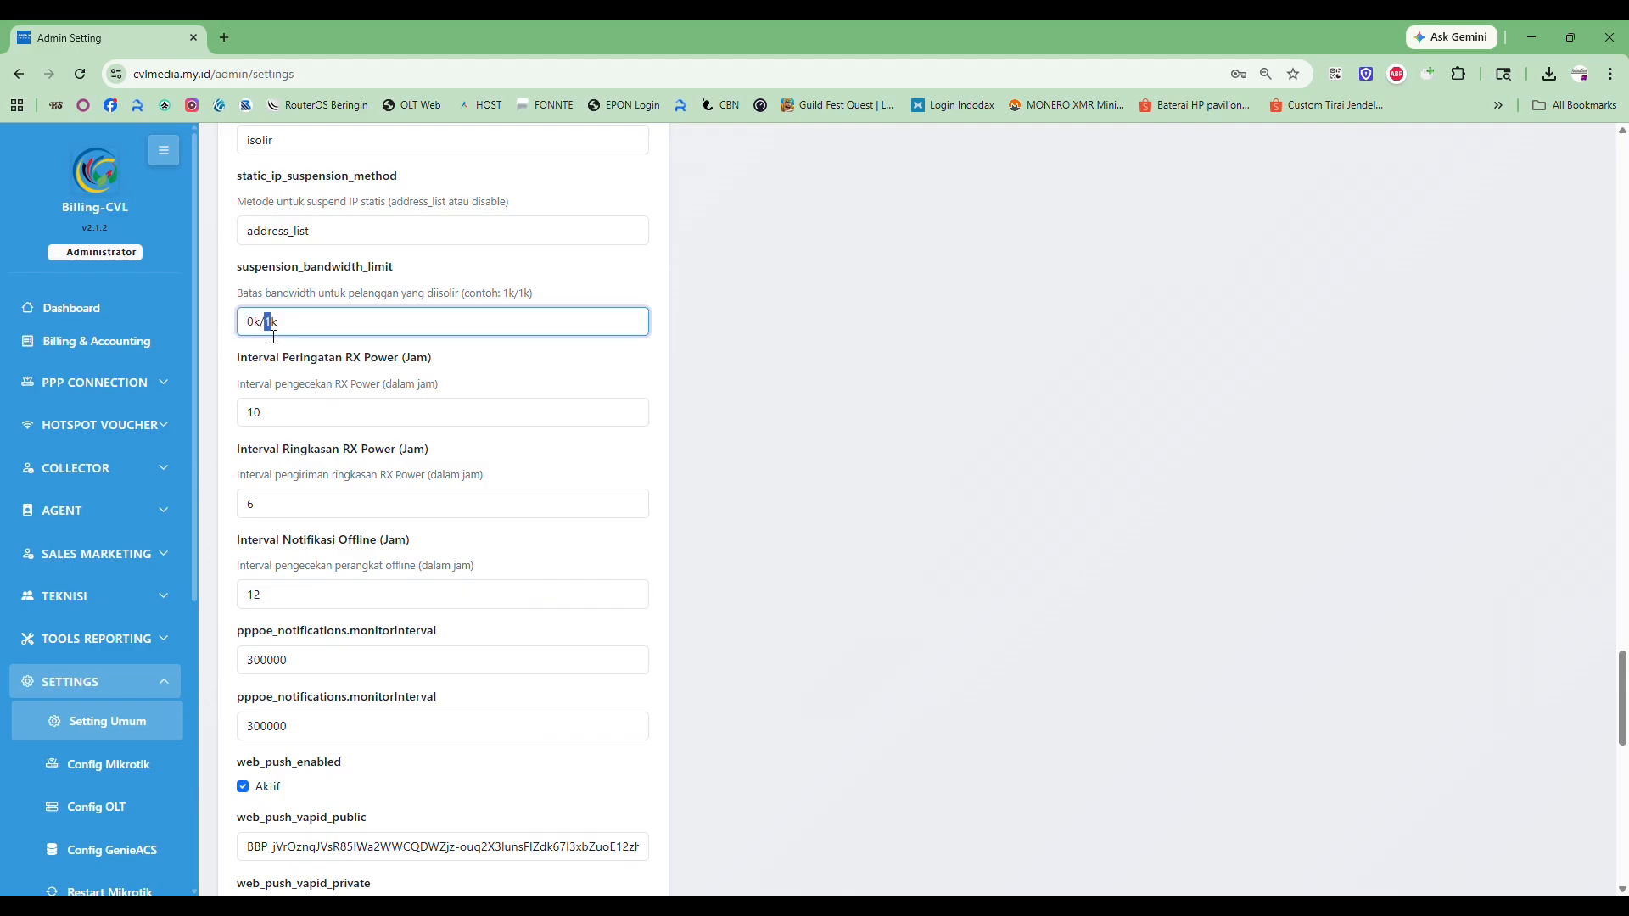
type("0")
left_click_drag(322, 330, 244, 336)
Examine the RX Power, offline notification and PPPoE monitoring intervals and the web push settings
left_click(409, 416)
scroll(410, 416, "down", 2)
scroll(410, 417, "down", 4)
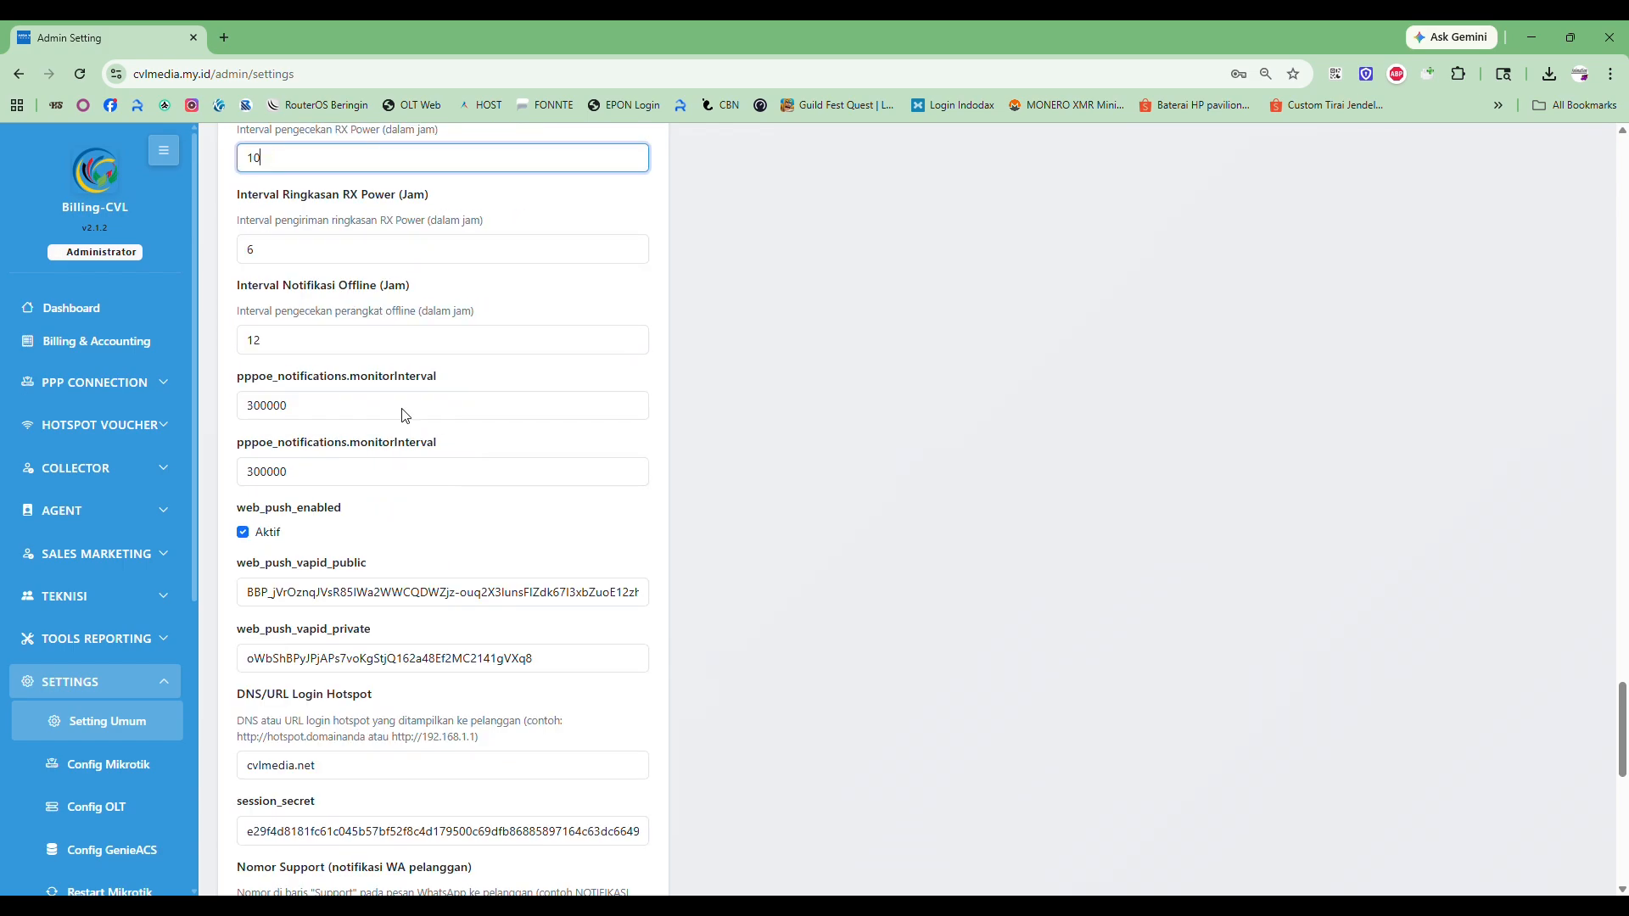
left_click_drag(349, 515, 244, 513)
scroll(293, 258, "up", 2)
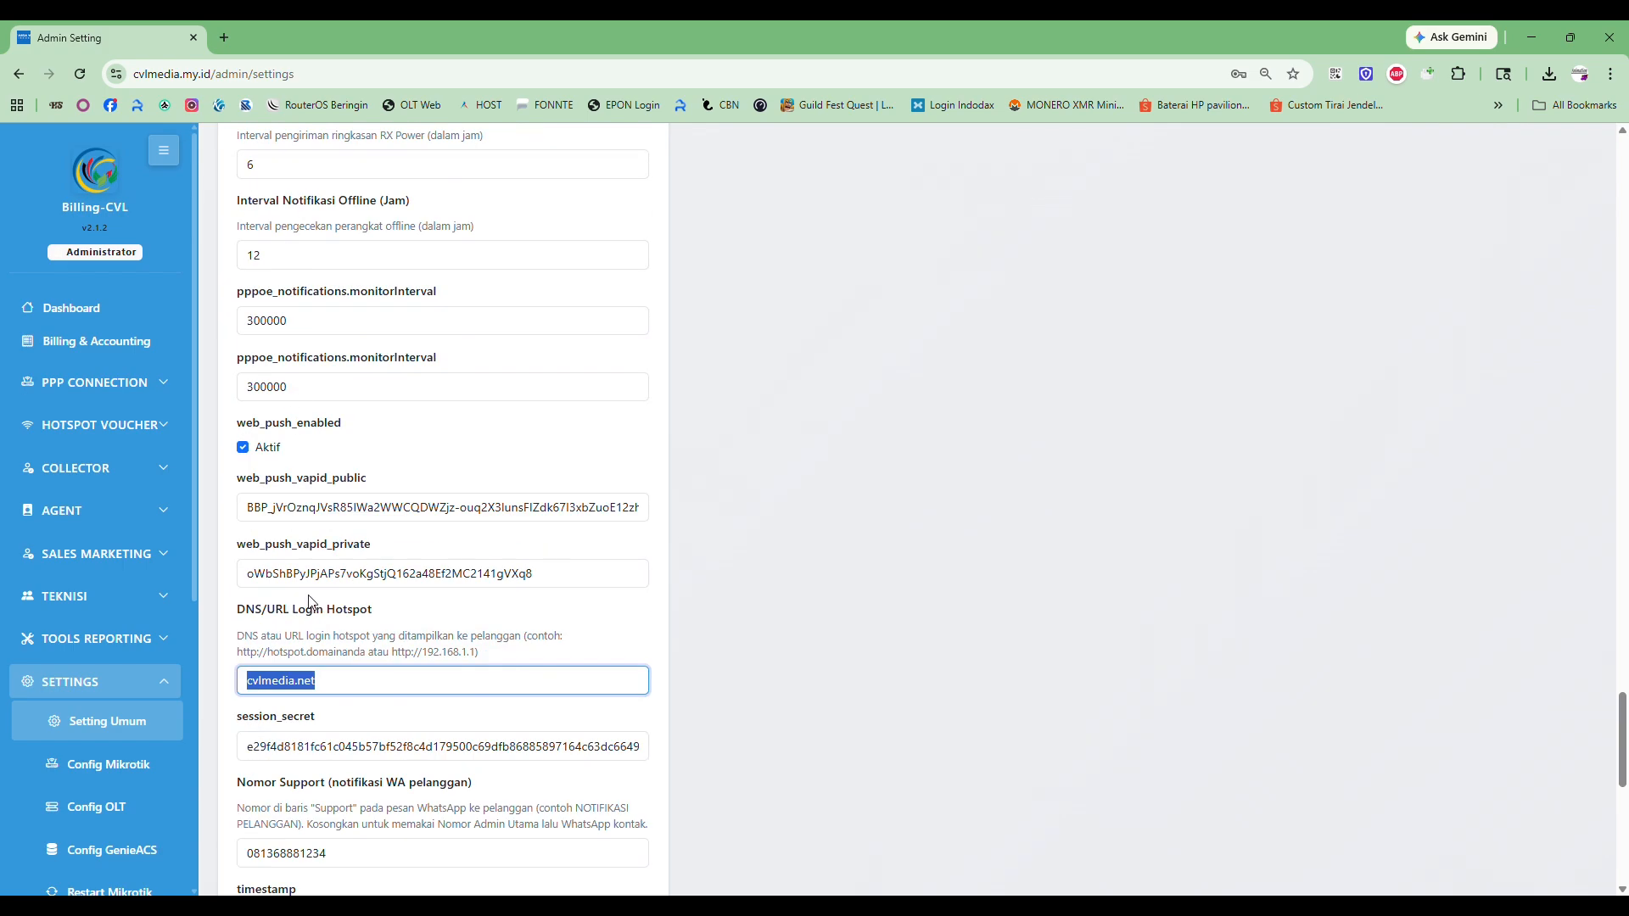
scroll(313, 603, "down", 1)
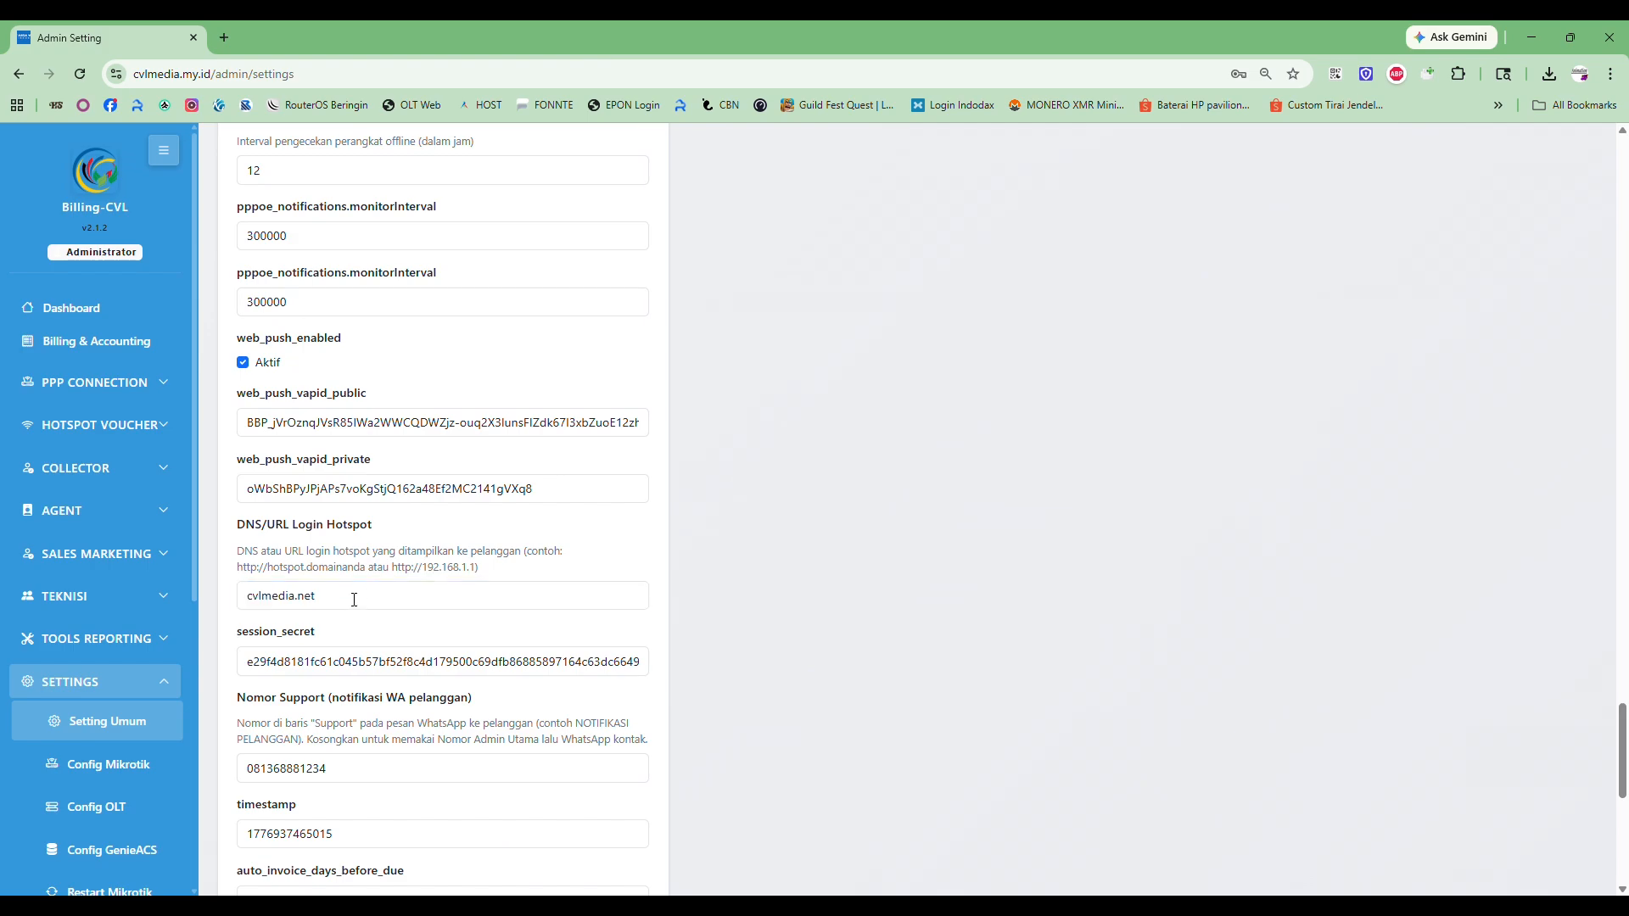
Examine the DNS/URL Login Hotspot field and its address format for the customers' hotspot login
left_click(354, 600)
scroll(354, 600, "down", 1)
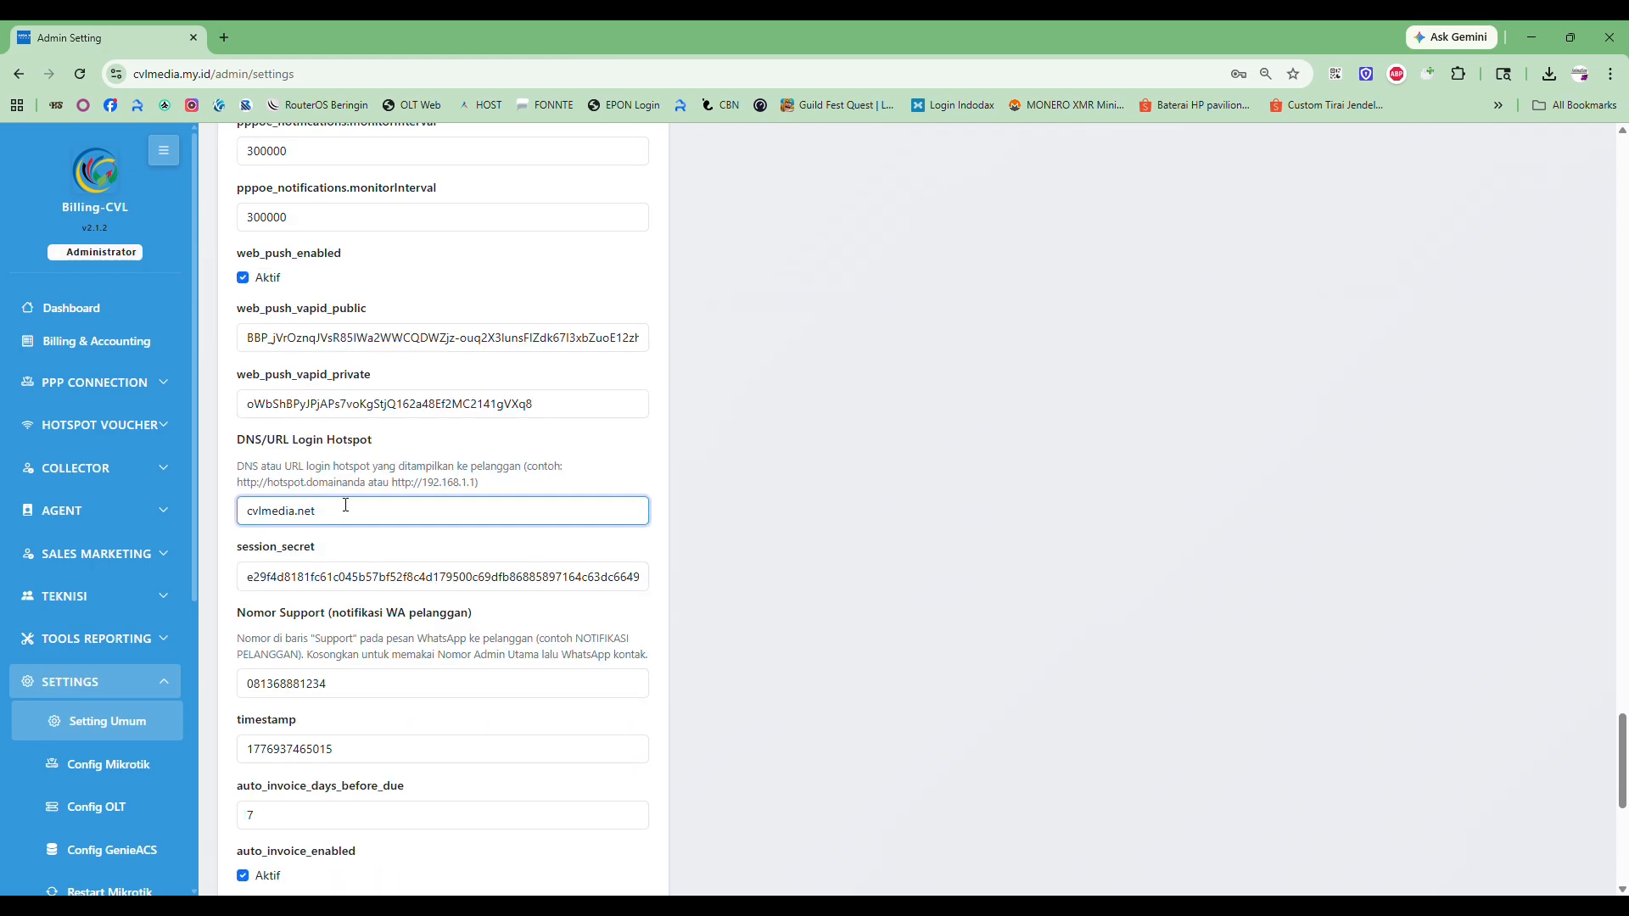
left_click_drag(316, 513, 231, 514)
left_click(366, 515)
left_click_drag(327, 513, 247, 517)
left_click(349, 513)
left_click_drag(349, 520, 268, 530)
Examine the Nomor Support field for customer WhatsApp notifications and the invoice and reminder settings below it
scroll(268, 530, "down", 2)
scroll(280, 517, "down", 2)
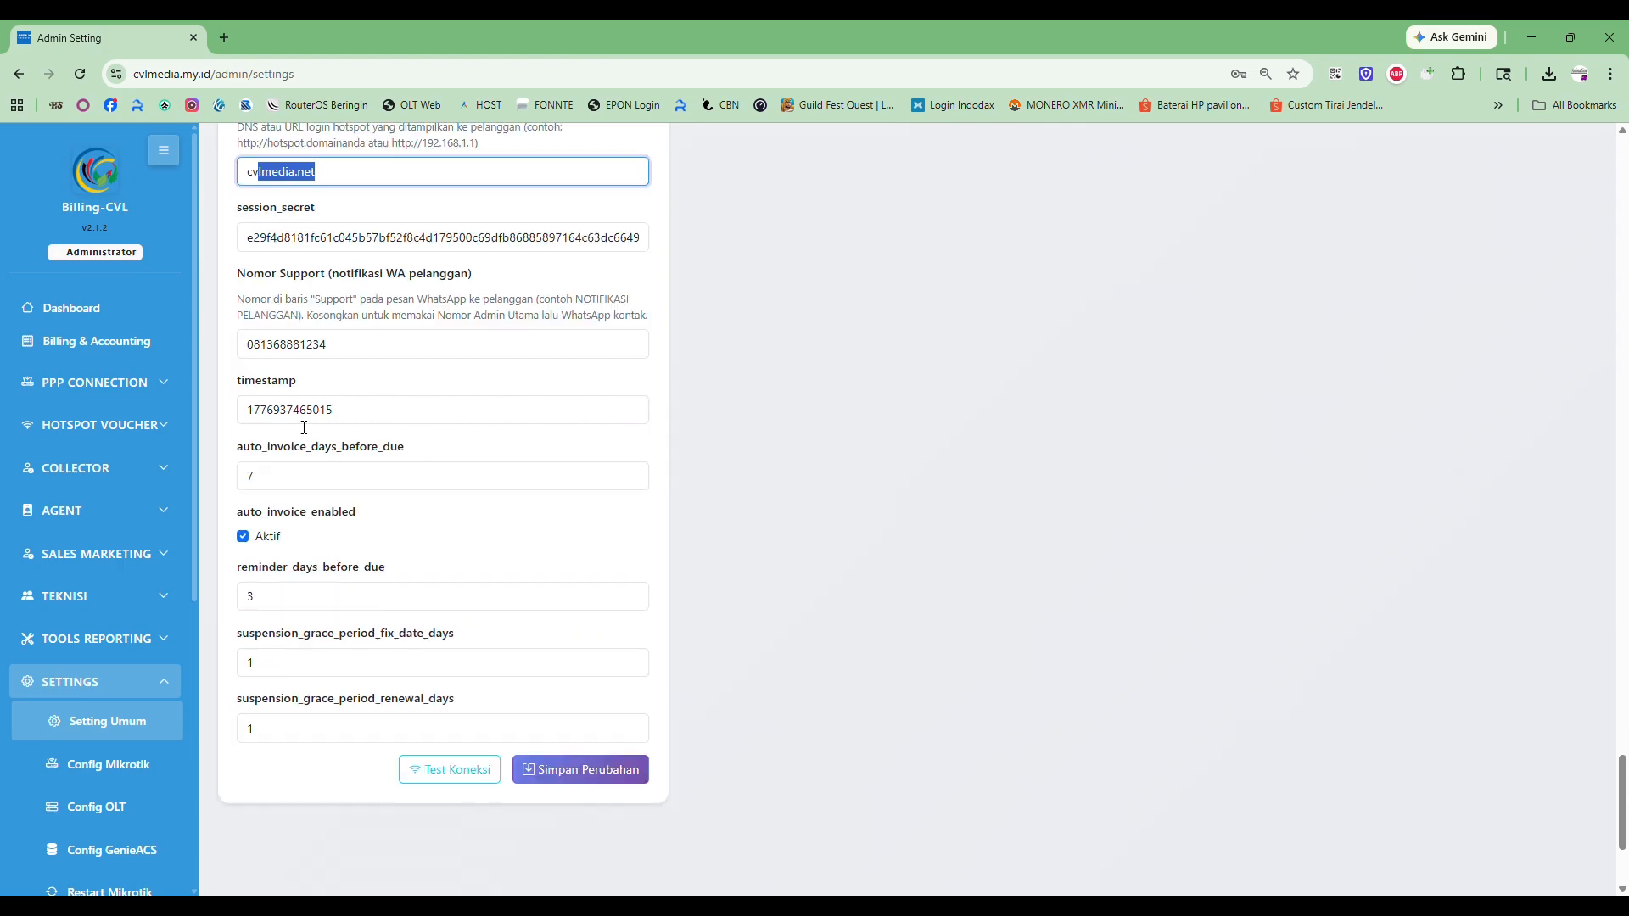
left_click_drag(338, 344, 217, 347)
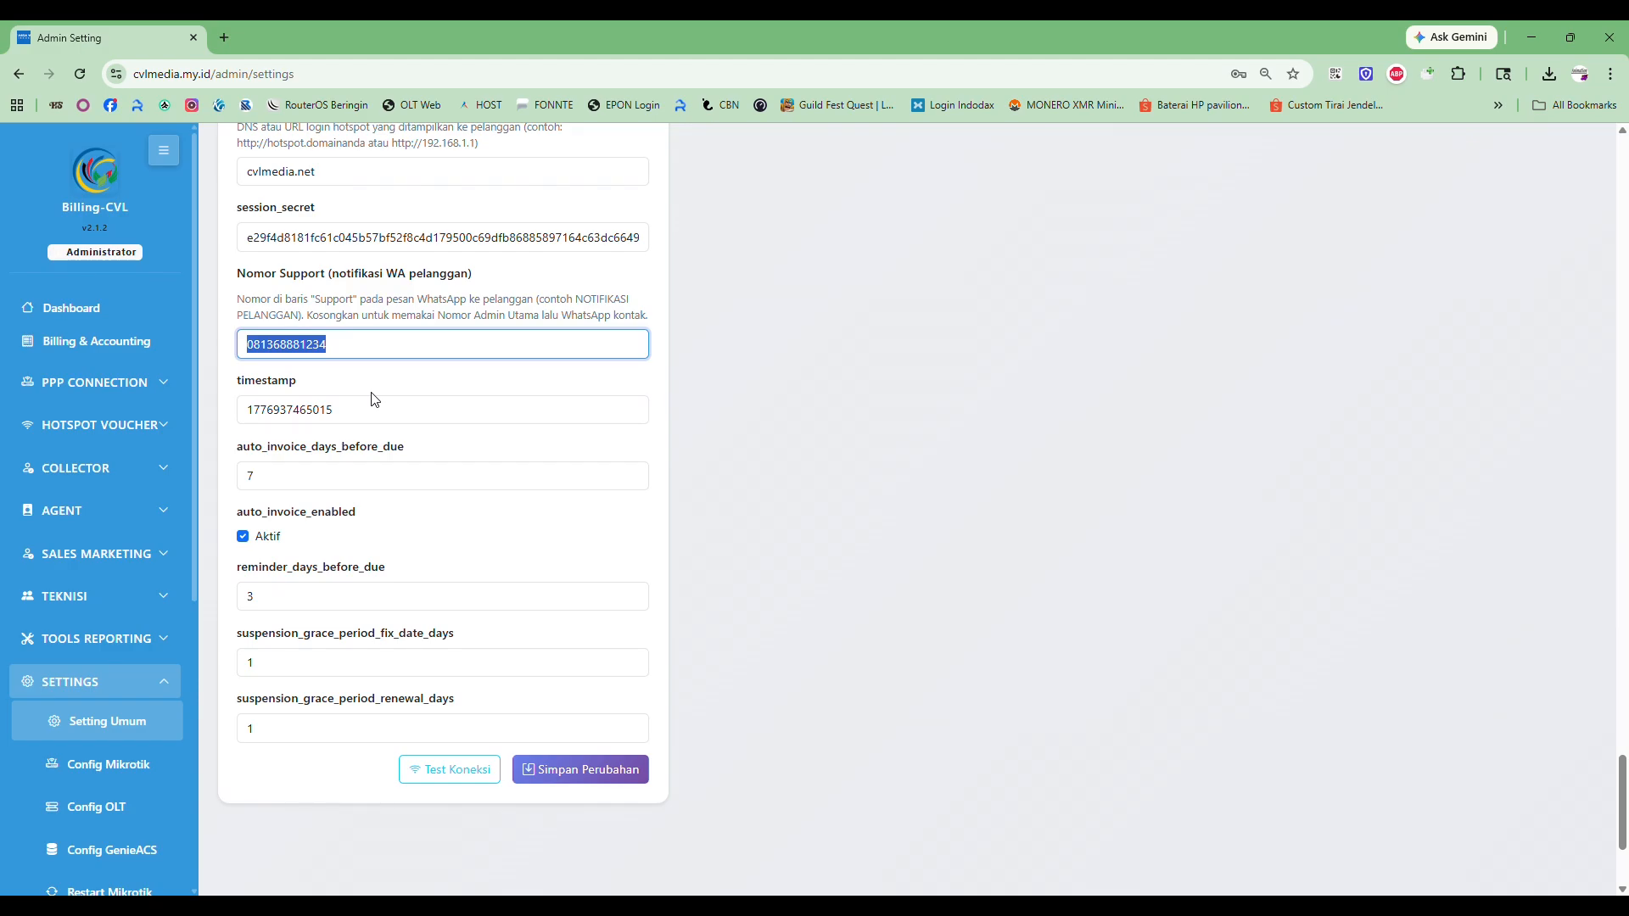
left_click(372, 357)
left_click_drag(372, 357, 215, 371)
left_click_drag(371, 362, 579, 782)
left_click(743, 614)
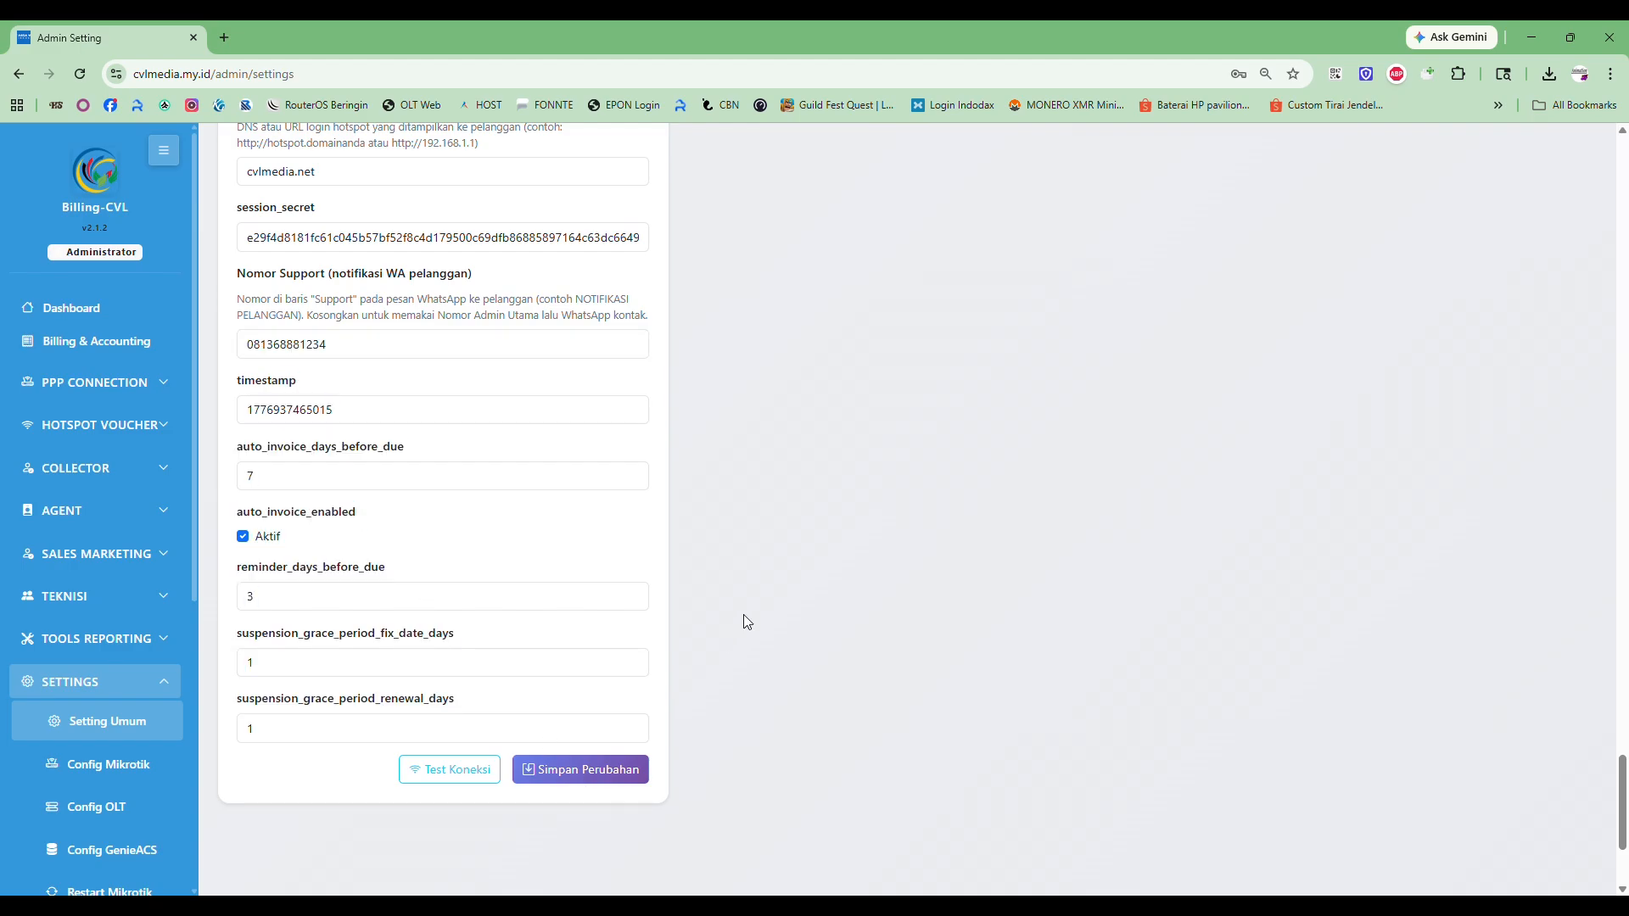
Save the changes to the general settings and return towards the start of the form
scroll(450, 588, "down", 1)
scroll(451, 588, "down", 2)
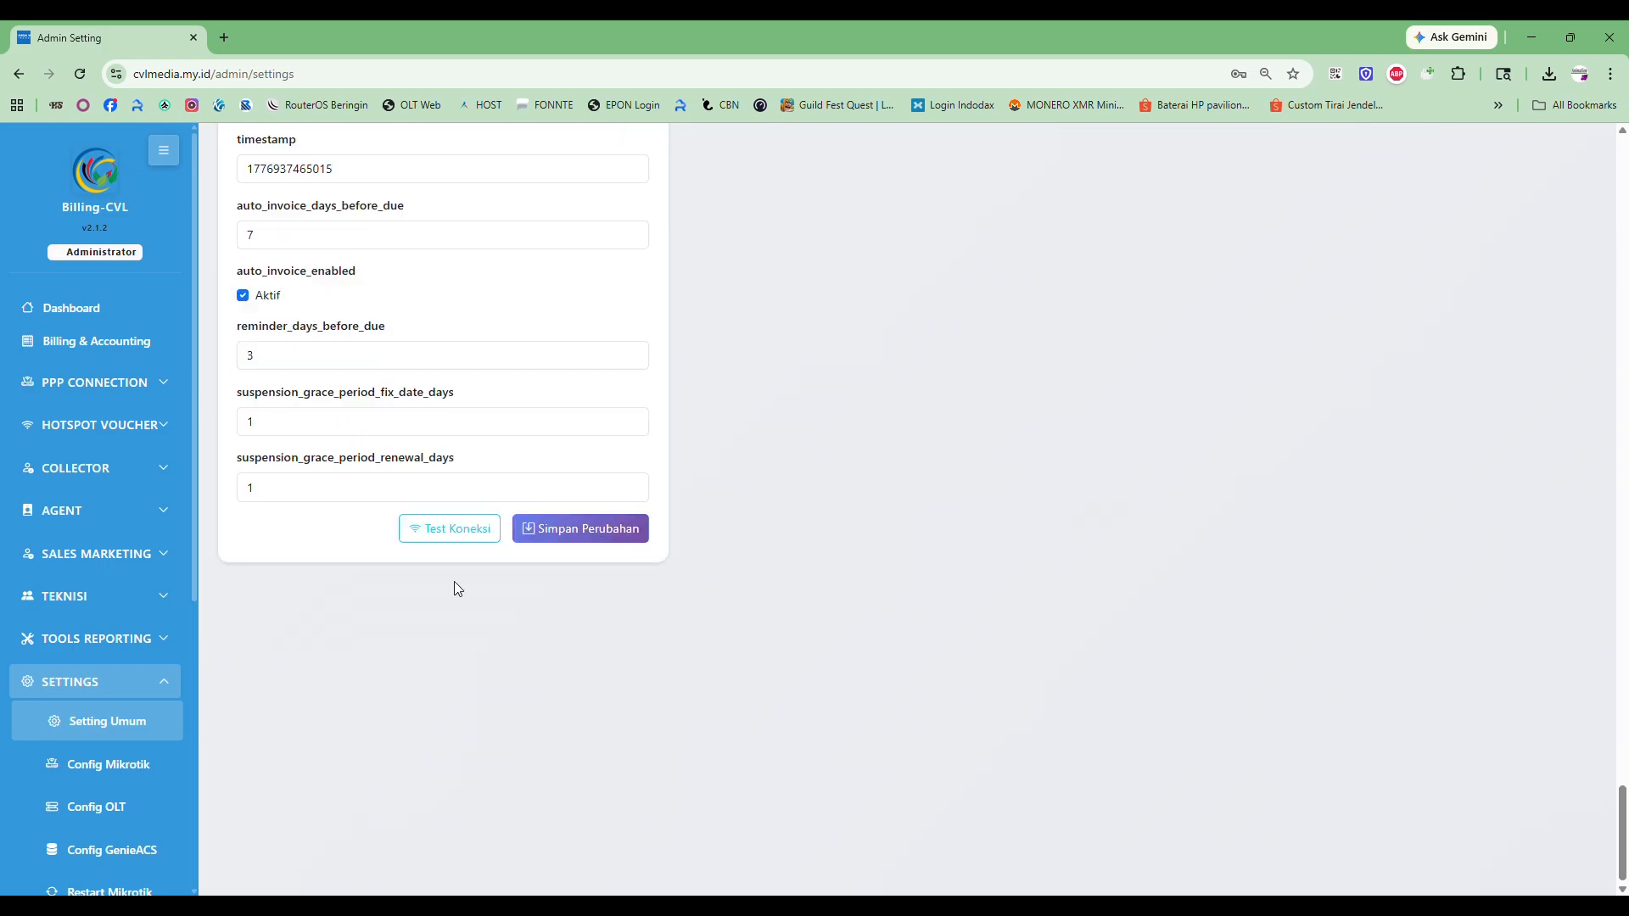
left_click(608, 532)
scroll(523, 497, "up", 20)
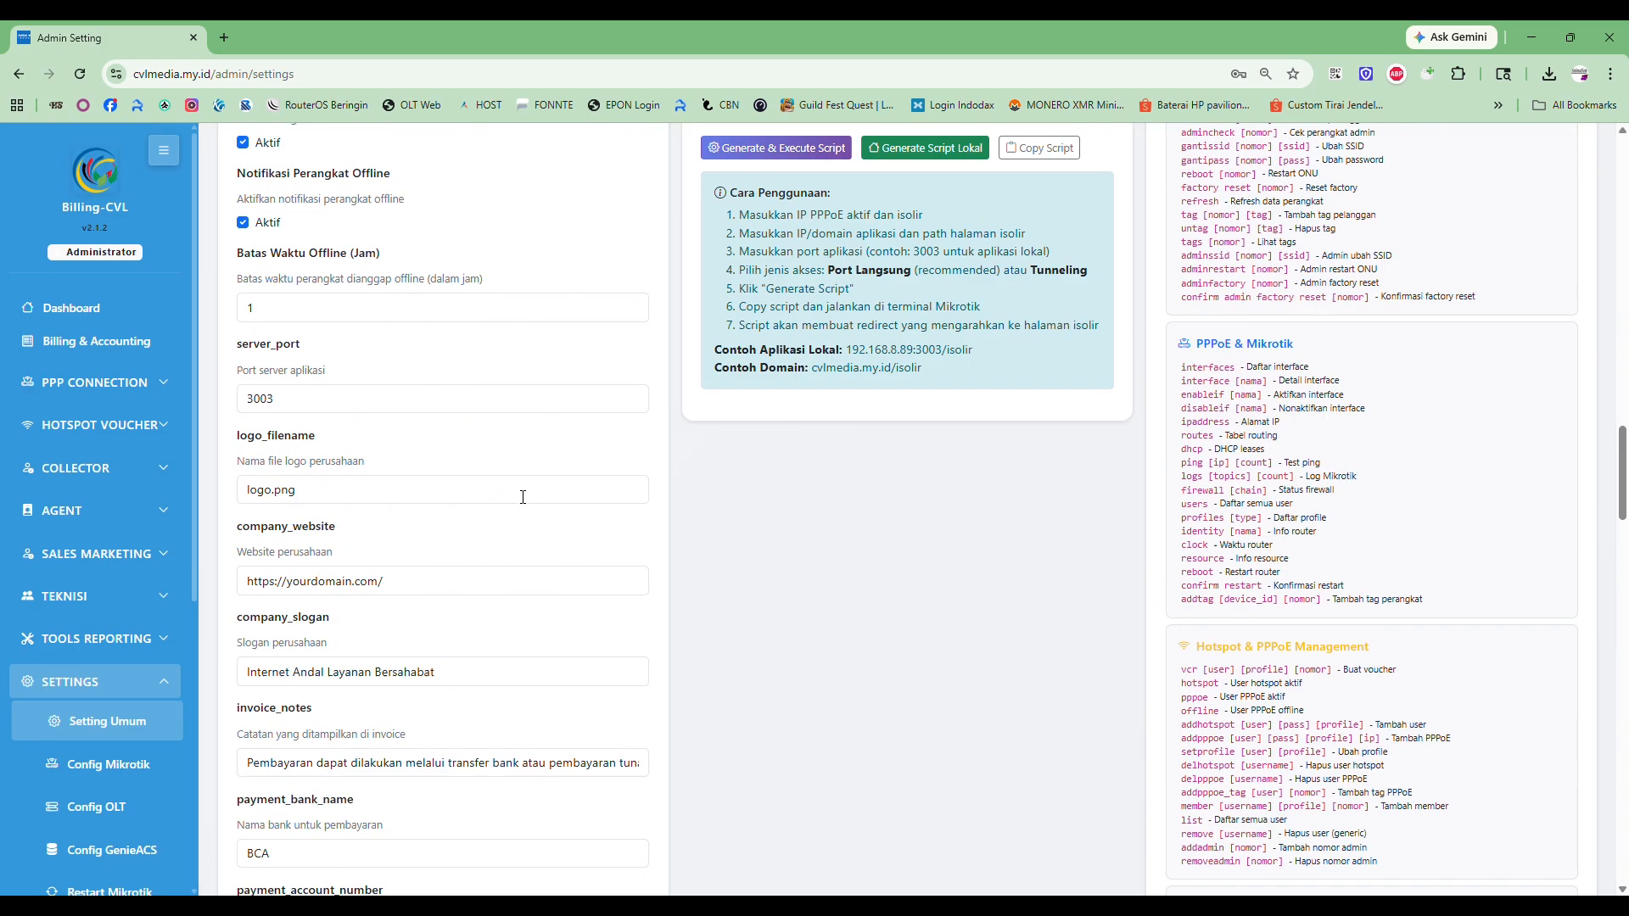
Examine the SMTP Email Configuration section, from its introductory note to the sender fields
scroll(523, 497, "up", 15)
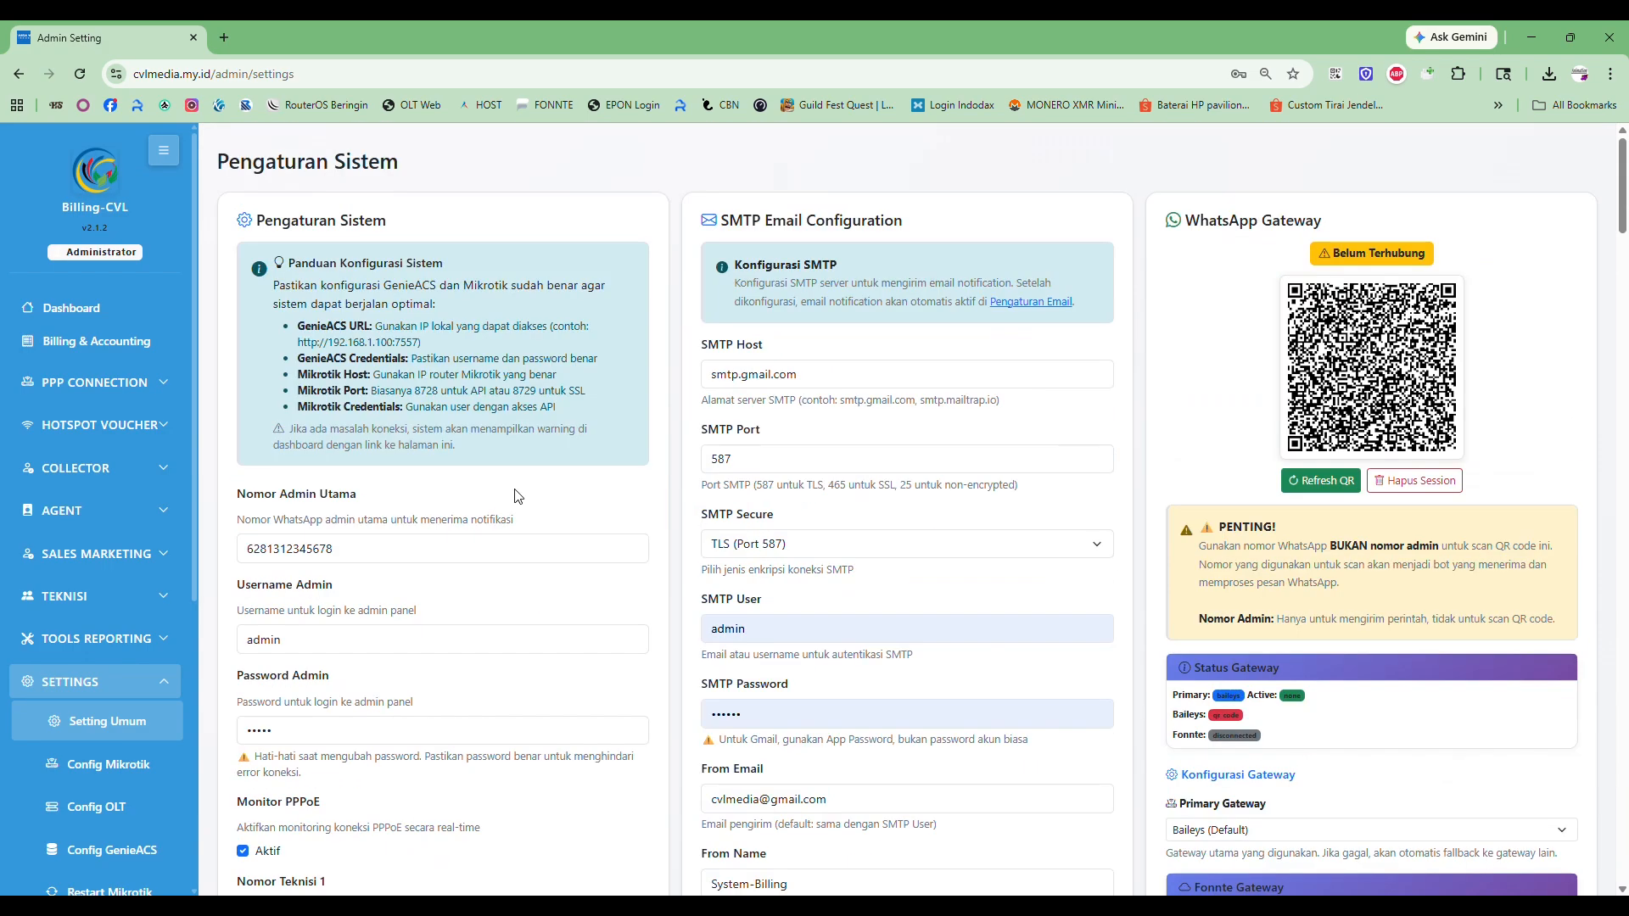
scroll(862, 371, "down", 8)
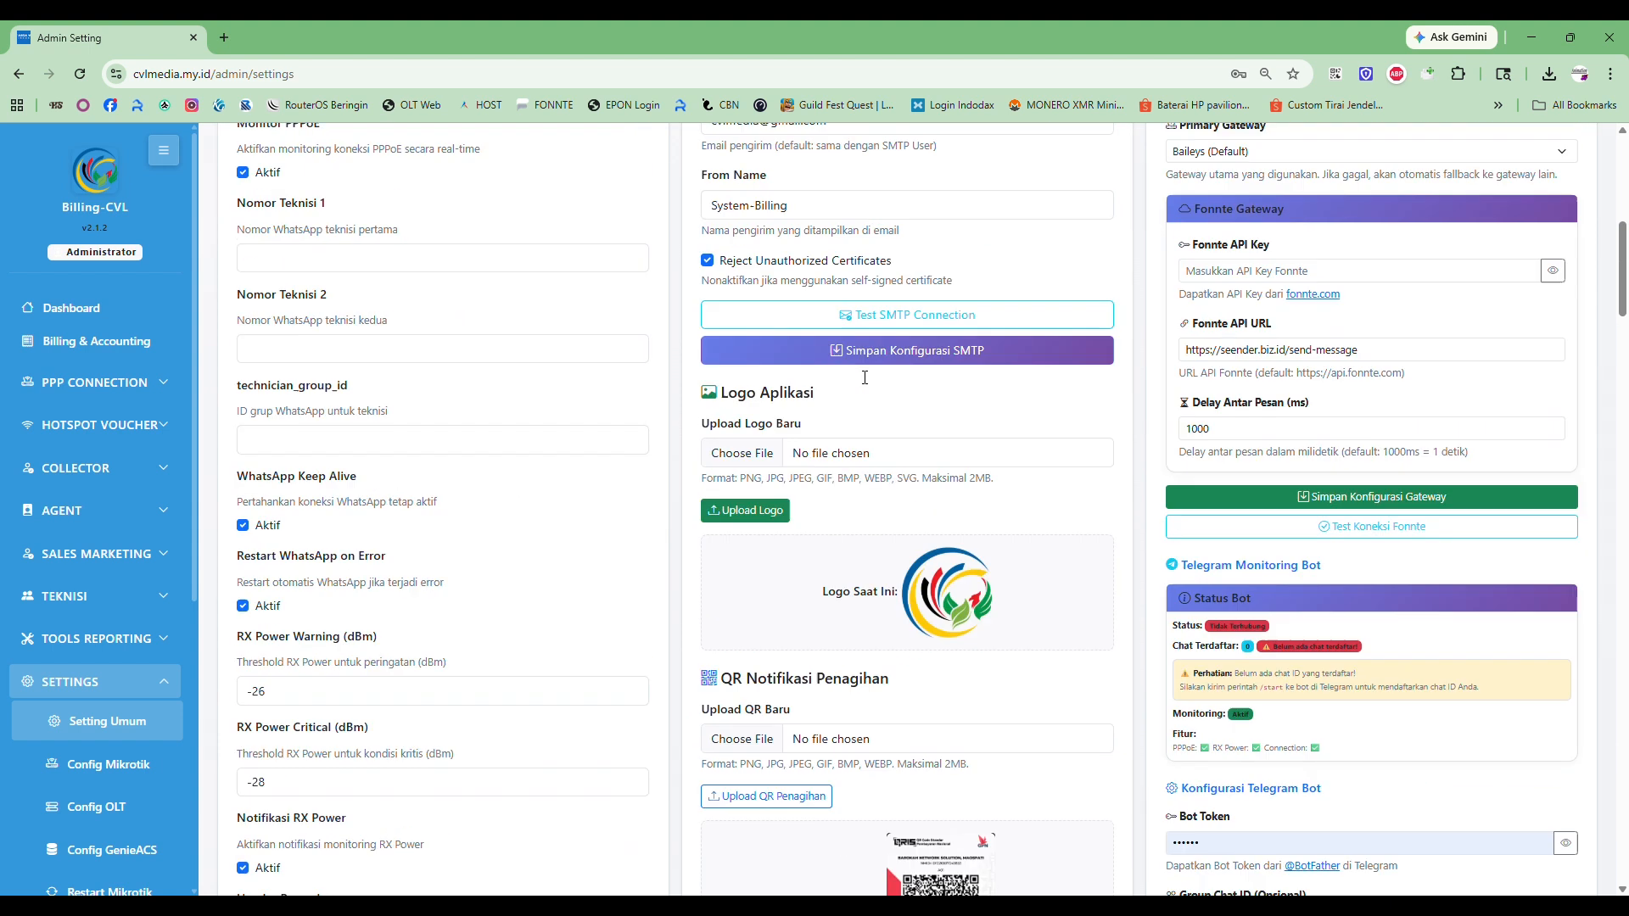
scroll(864, 376, "up", 8)
left_click_drag(704, 220, 1121, 755)
scroll(1078, 667, "down", 1)
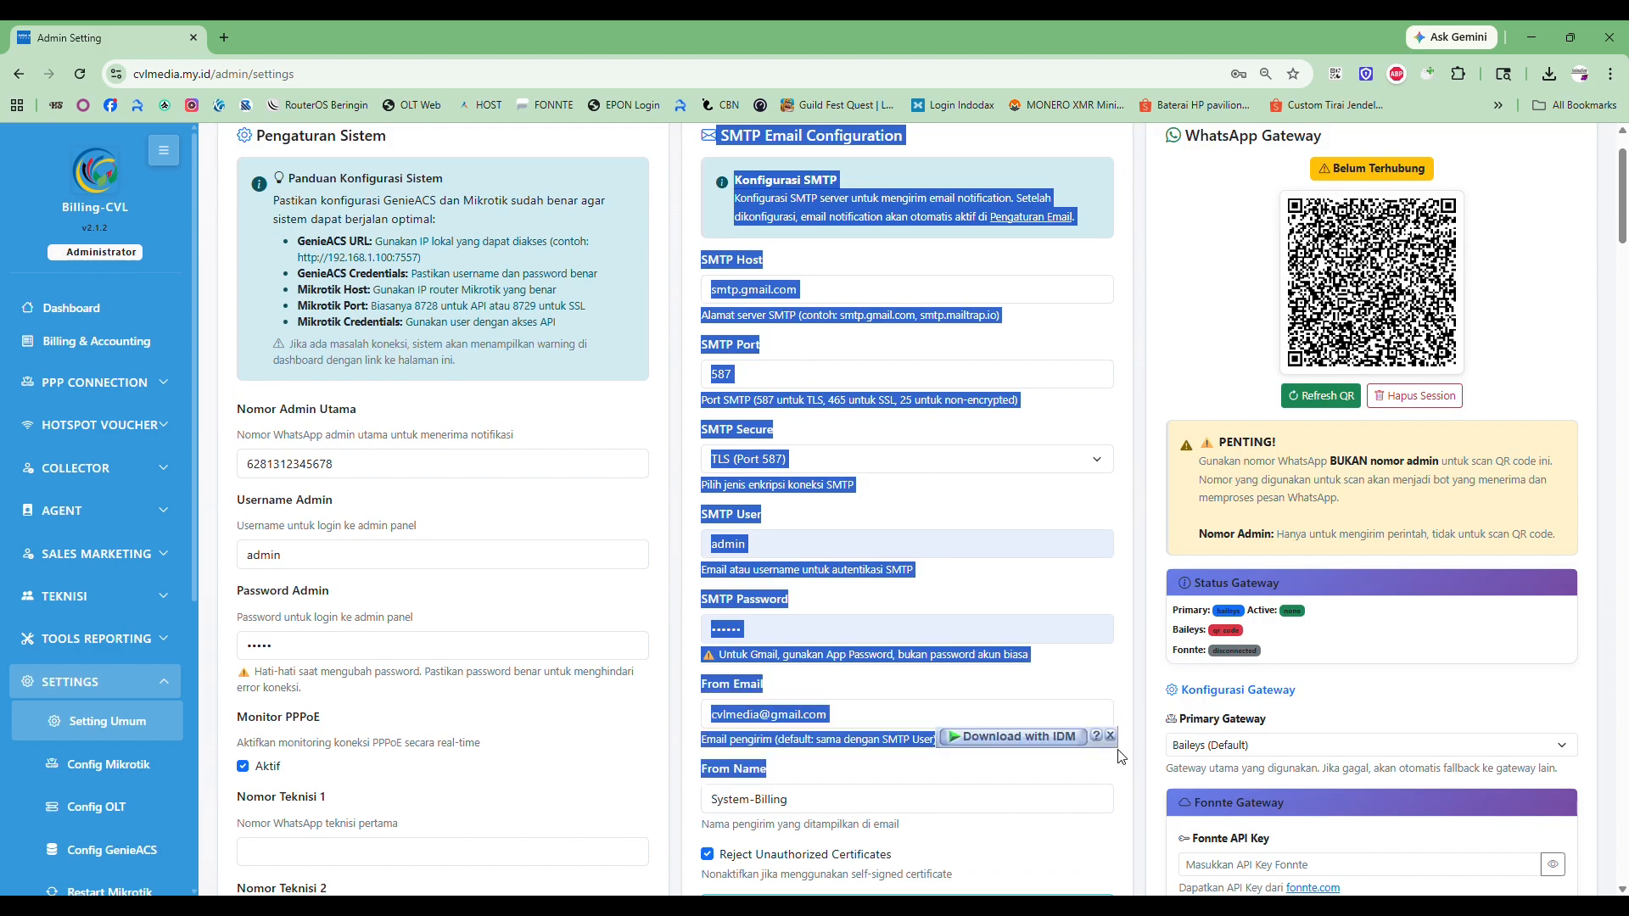
left_click(1143, 644)
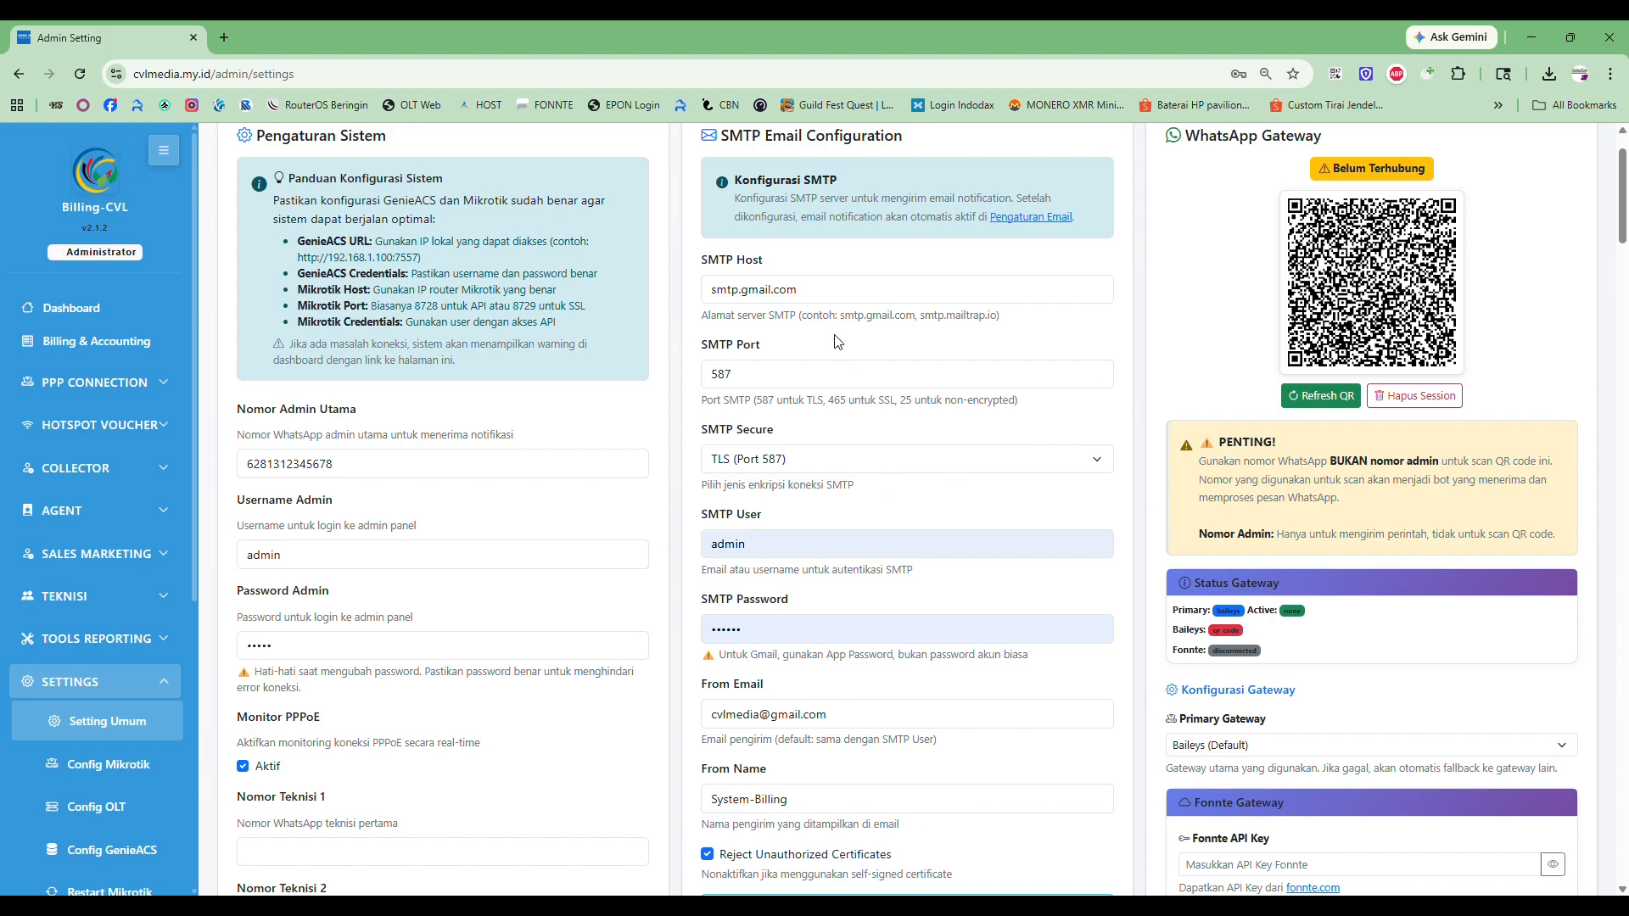
Examine the SMTP Host, SMTP Port and SMTP Secure fields of the email configuration
left_click_drag(720, 263, 752, 264)
left_click_drag(720, 345, 759, 348)
left_click_drag(727, 430, 798, 446)
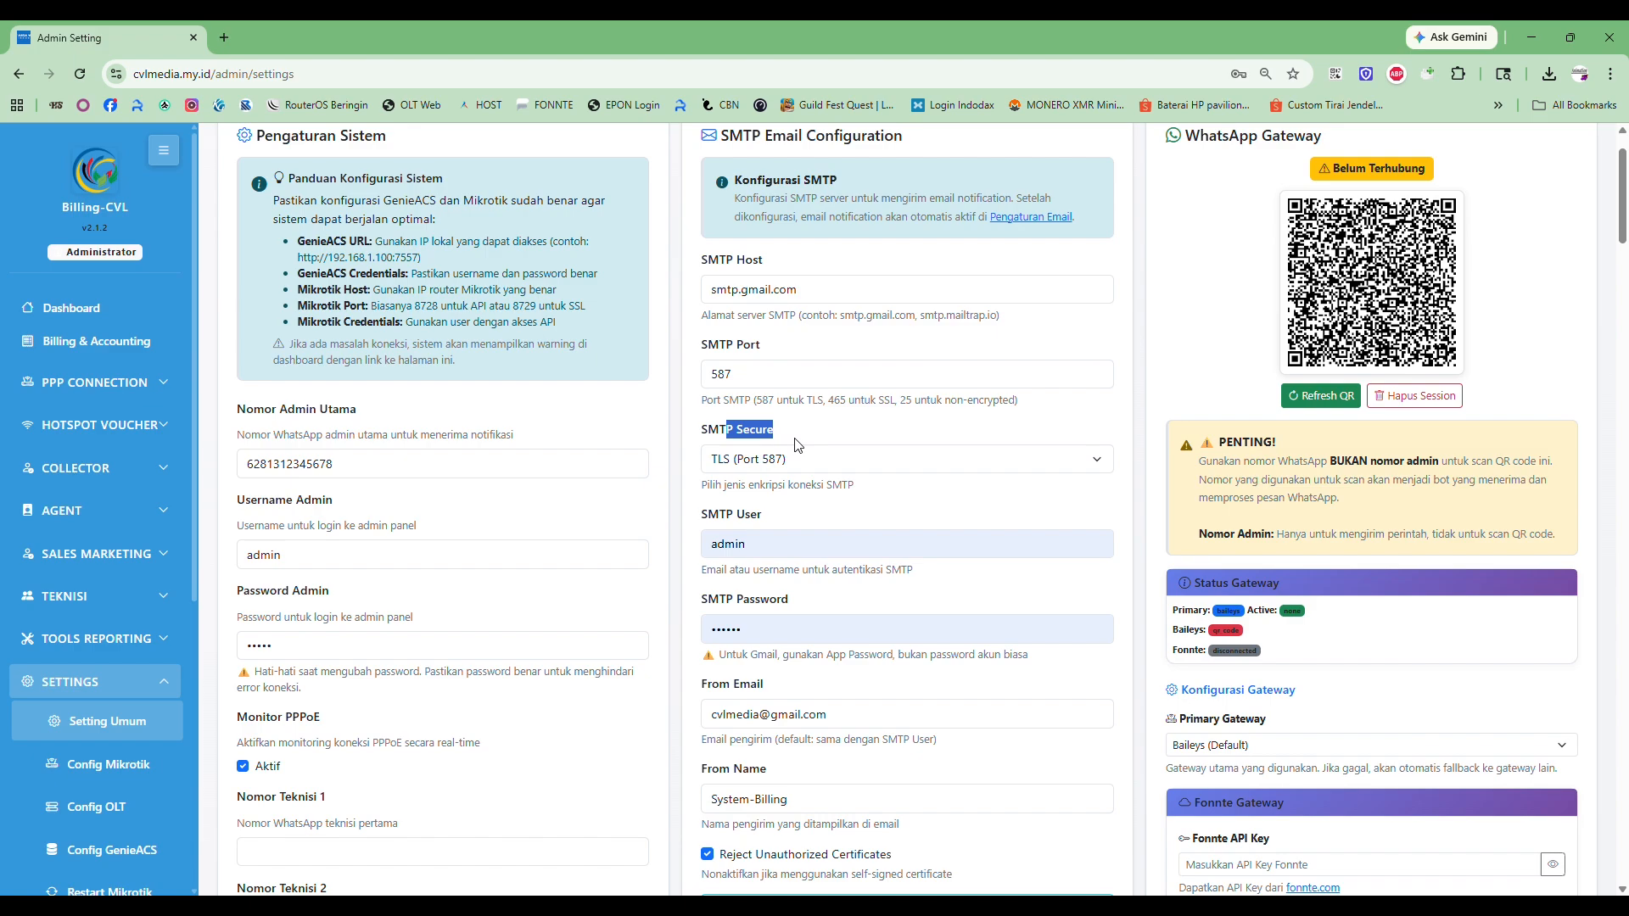
left_click(745, 264)
left_click_drag(743, 260, 843, 483)
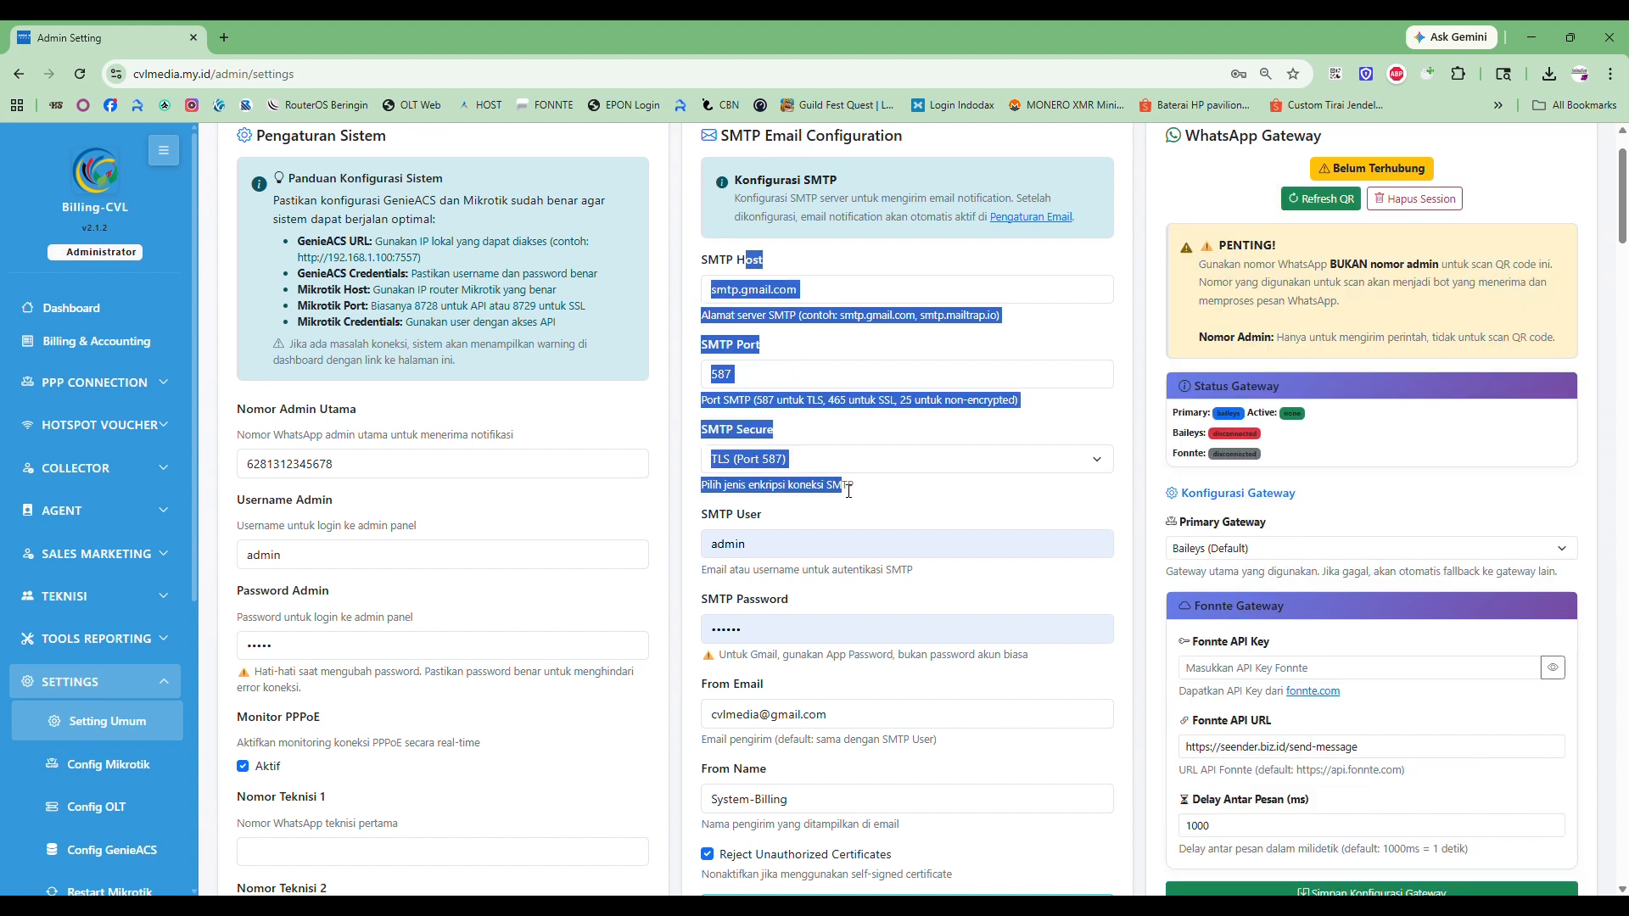
left_click(919, 498)
Examine the SMTP User and SMTP Password fields, including the note about using a Gmail App Password
scroll(919, 498, "down", 1)
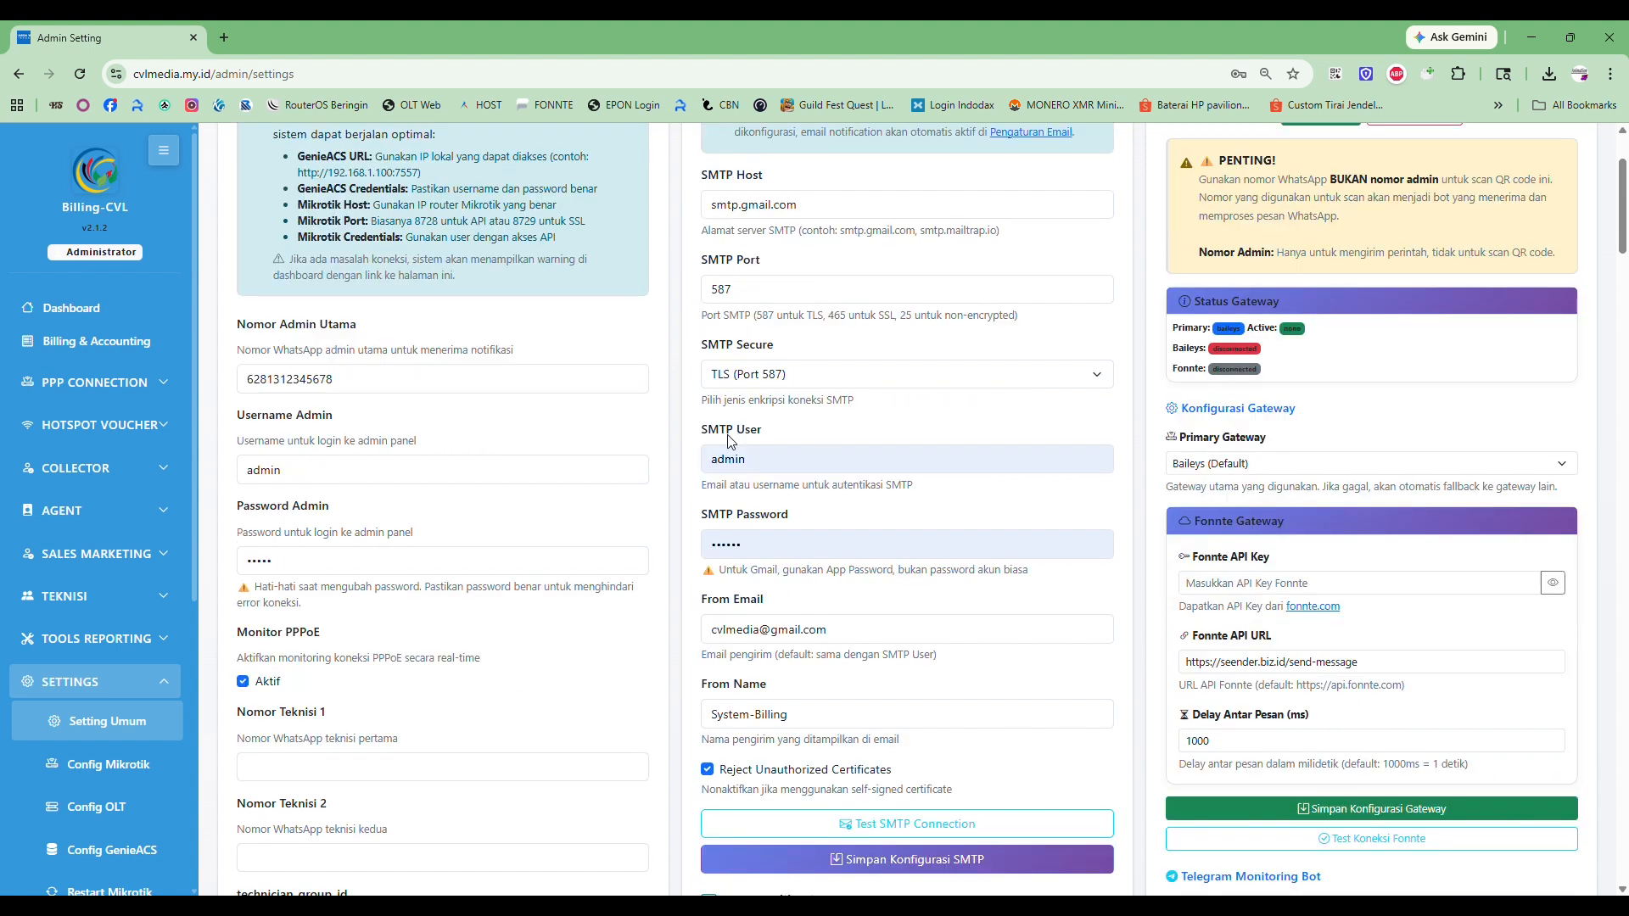
scroll(735, 438, "down", 1)
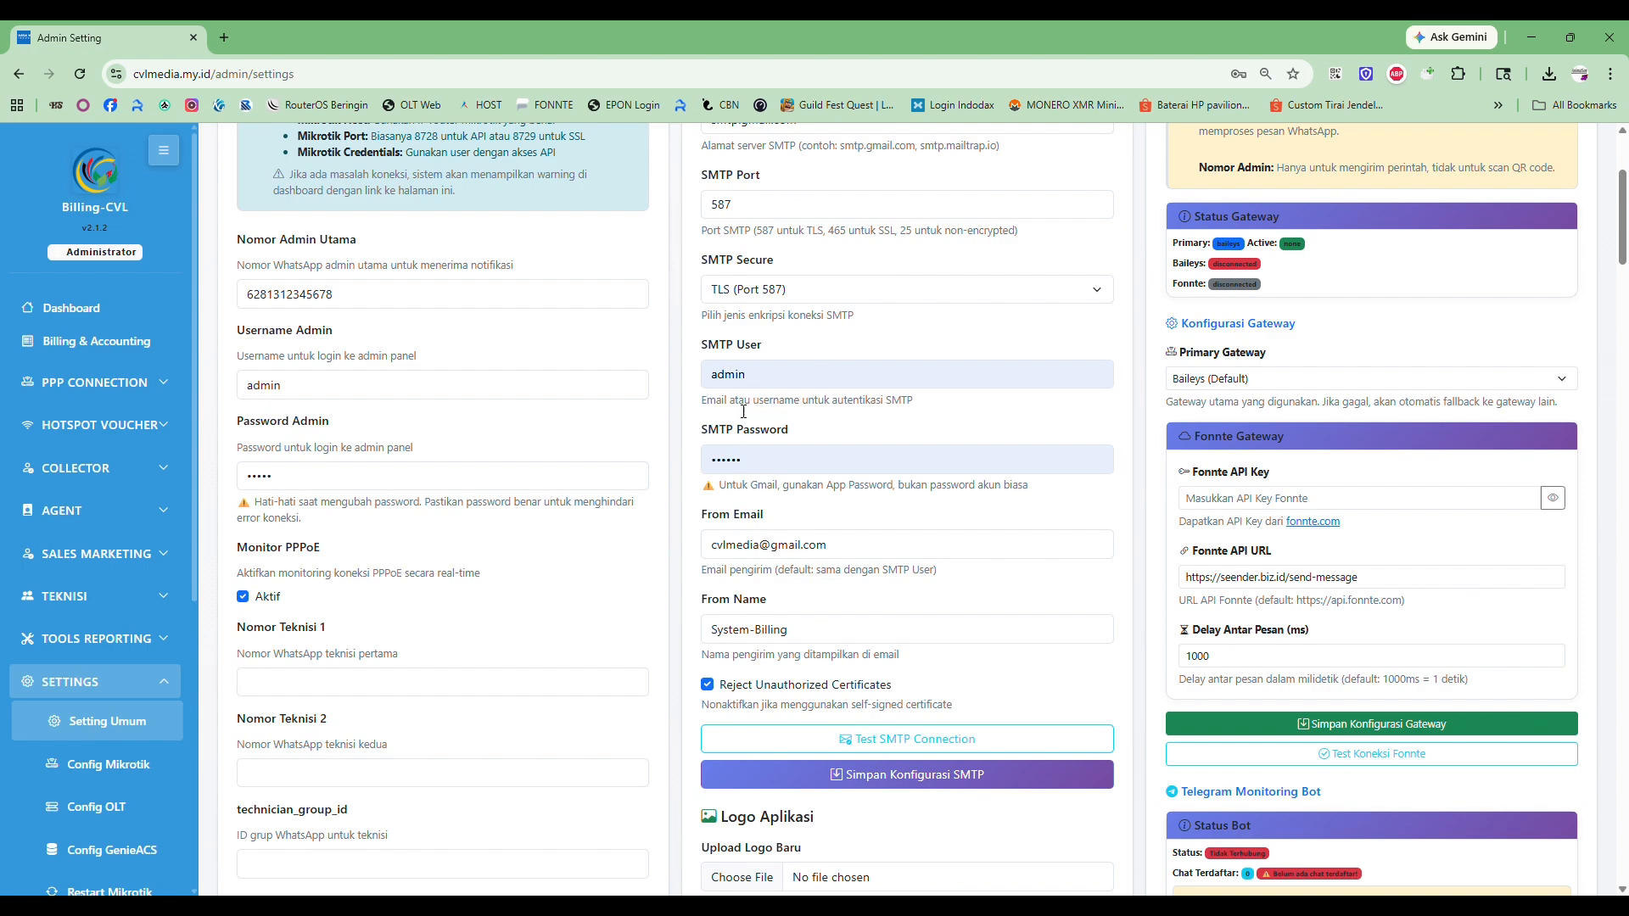
left_click_drag(705, 400, 918, 402)
left_click(925, 408)
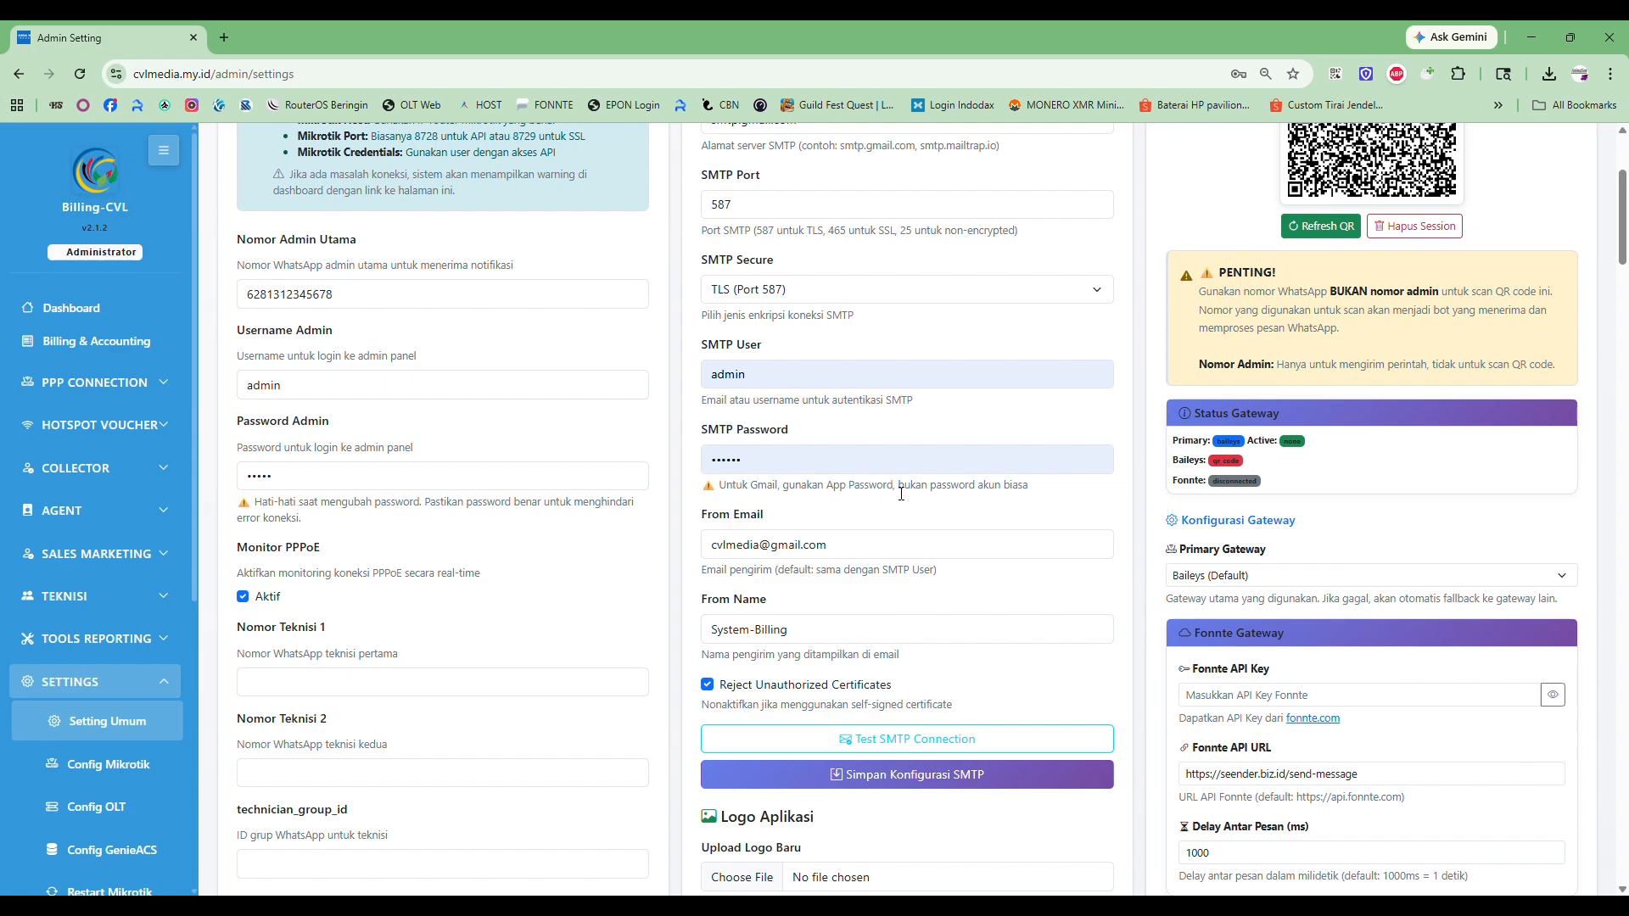
left_click_drag(895, 488, 787, 488)
Examine the Logo Aplikasi upload and its accepted formats, opening the file chooser and cancelling it without picking a logo
scroll(797, 506, "down", 4)
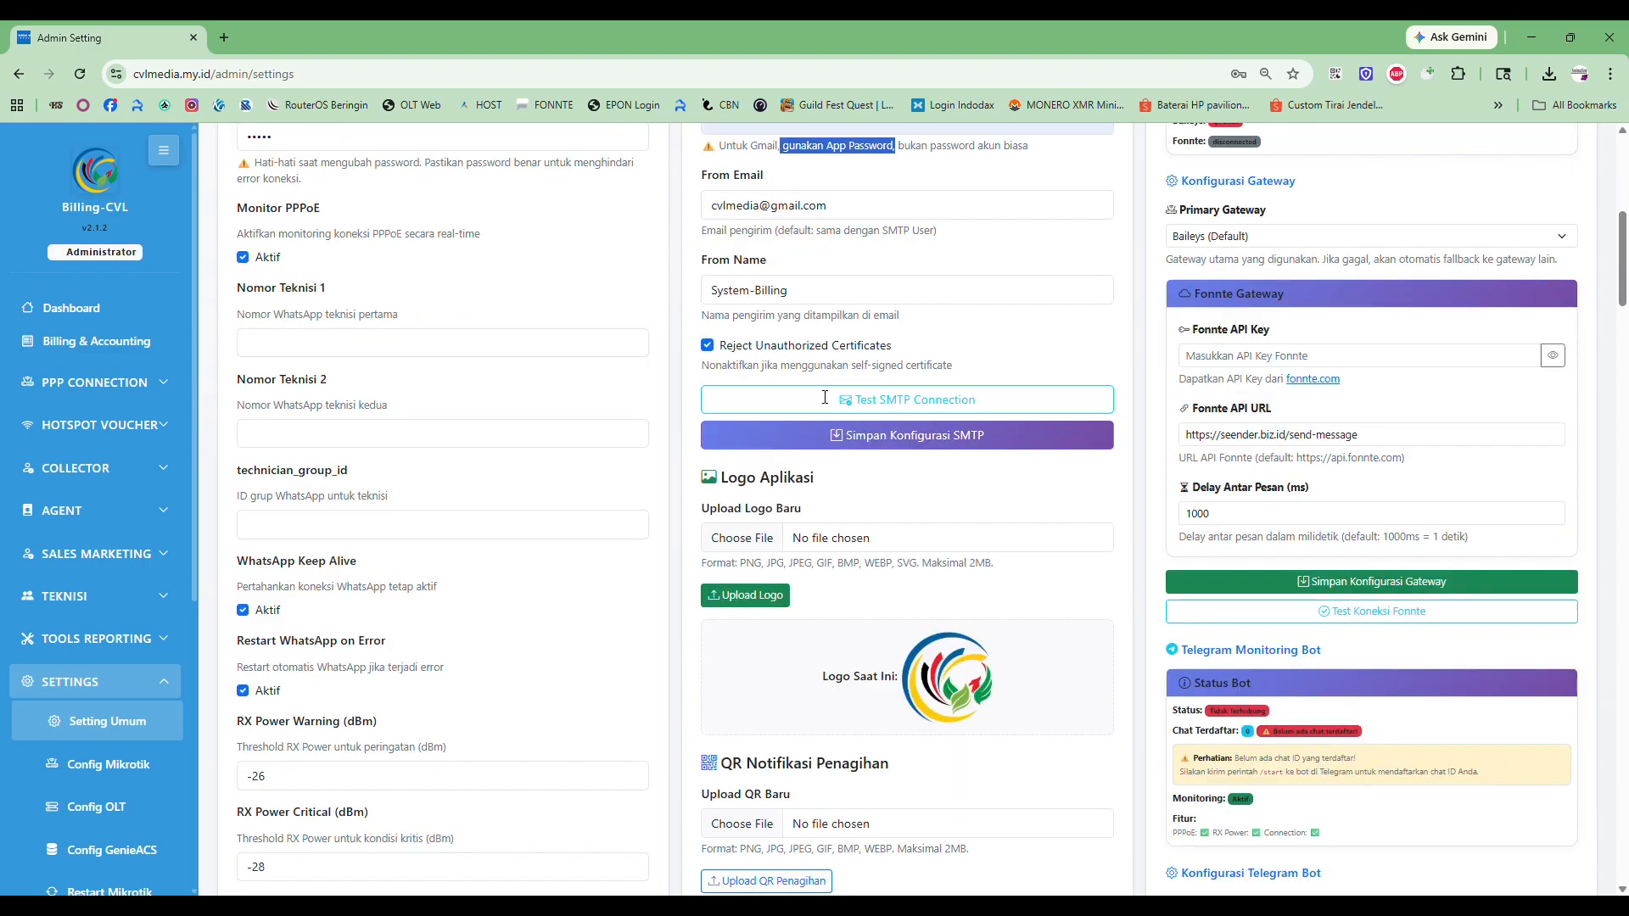
scroll(787, 420, "down", 2)
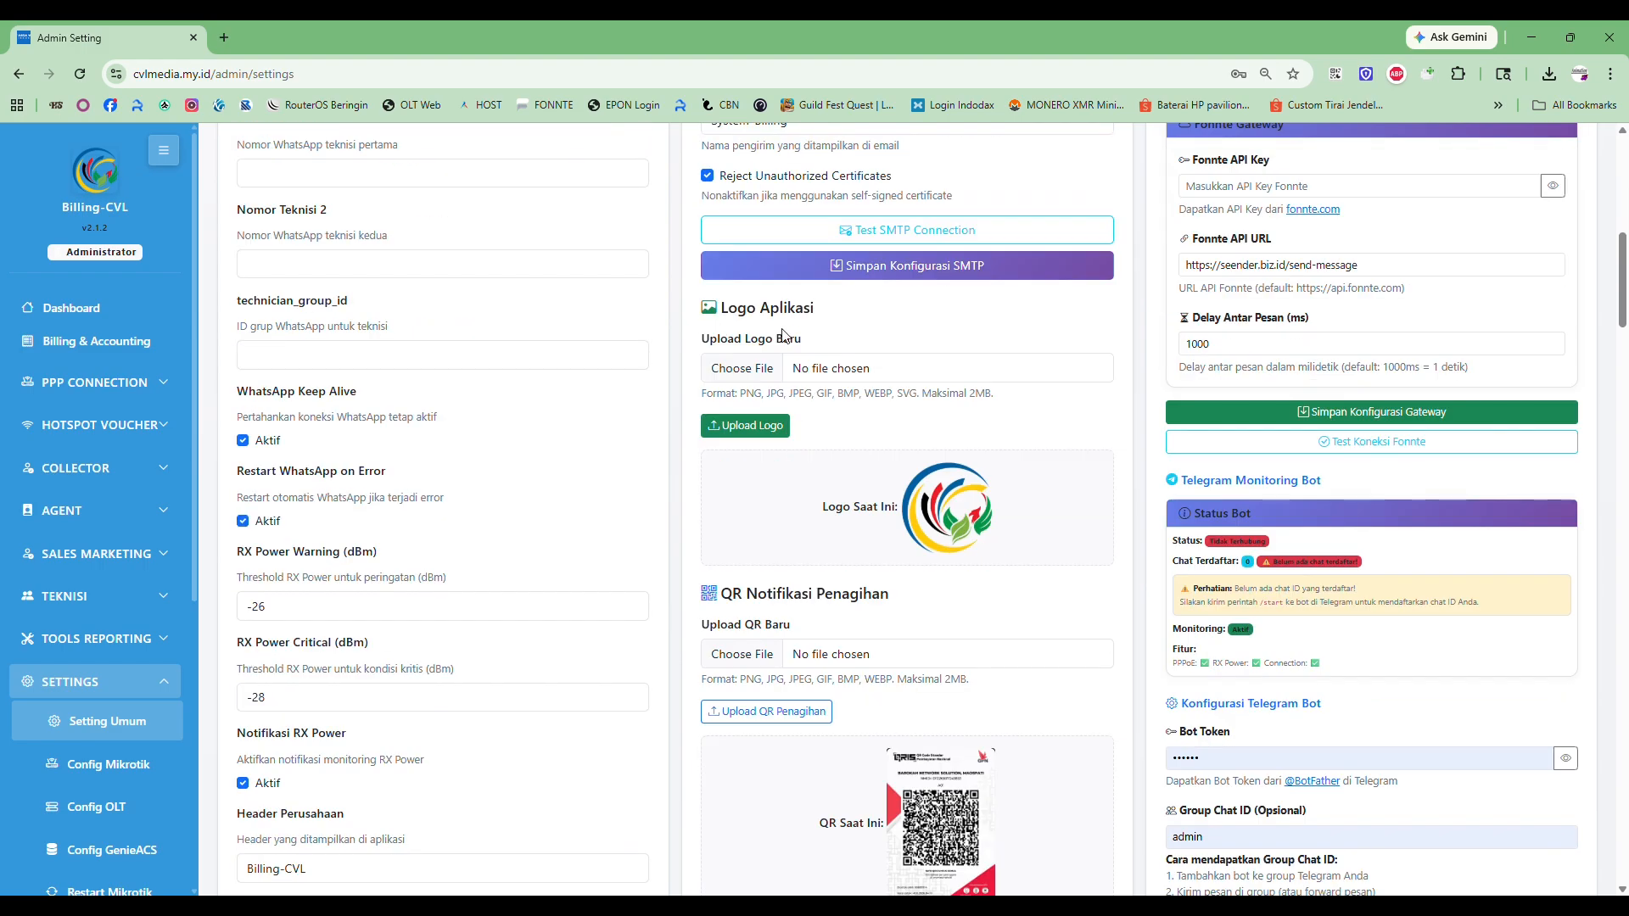
scroll(816, 426, "down", 1)
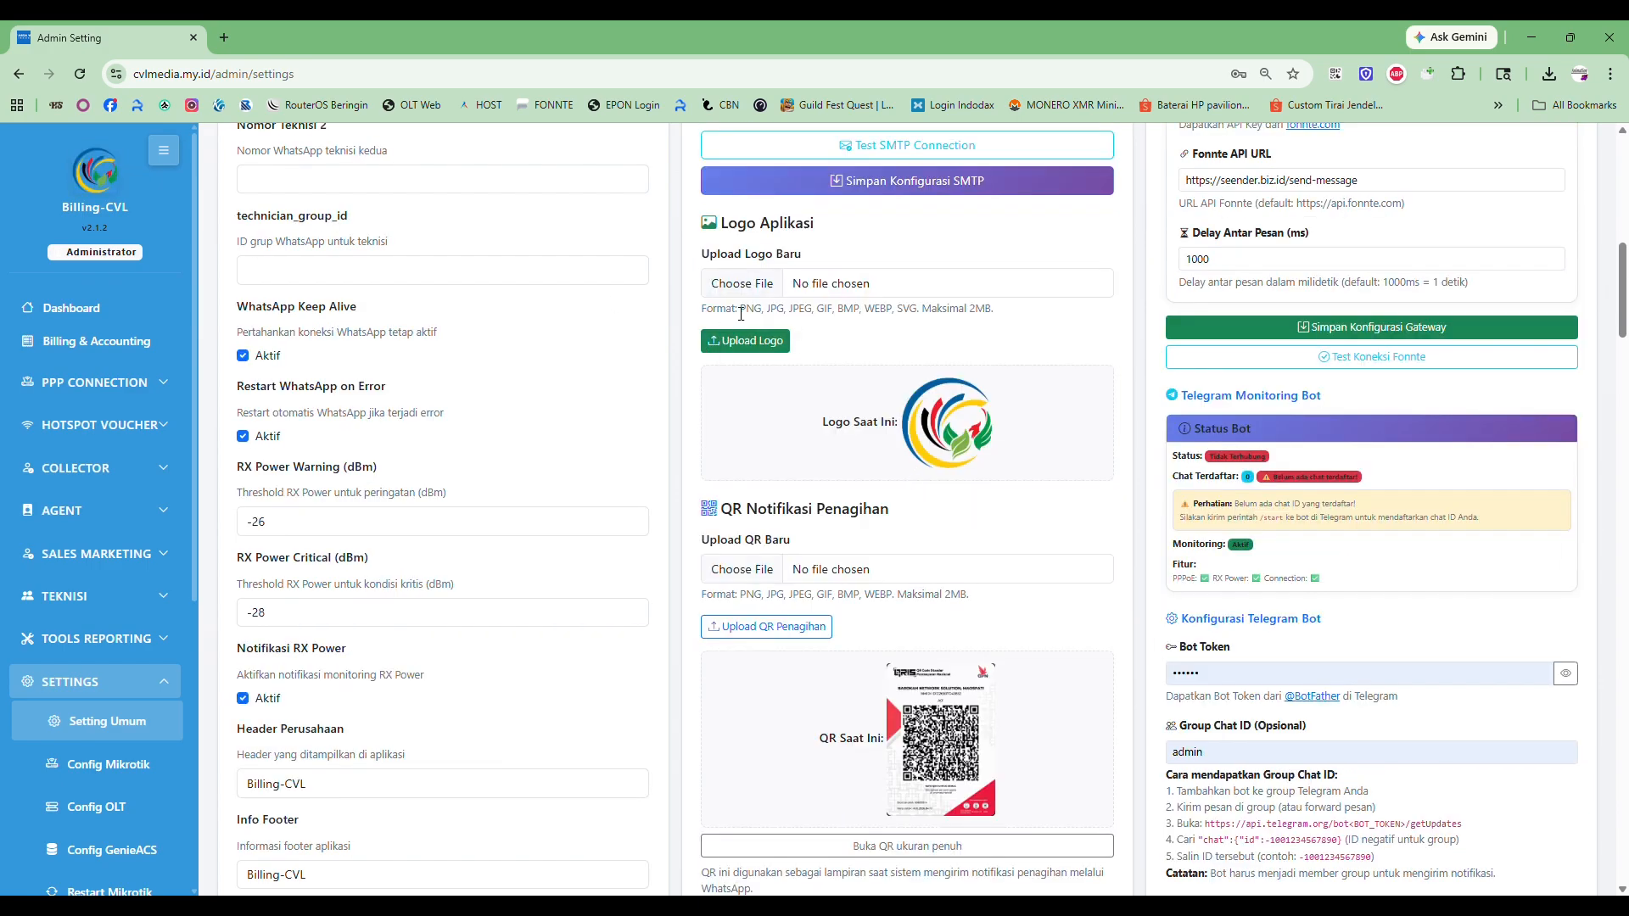
left_click(743, 283)
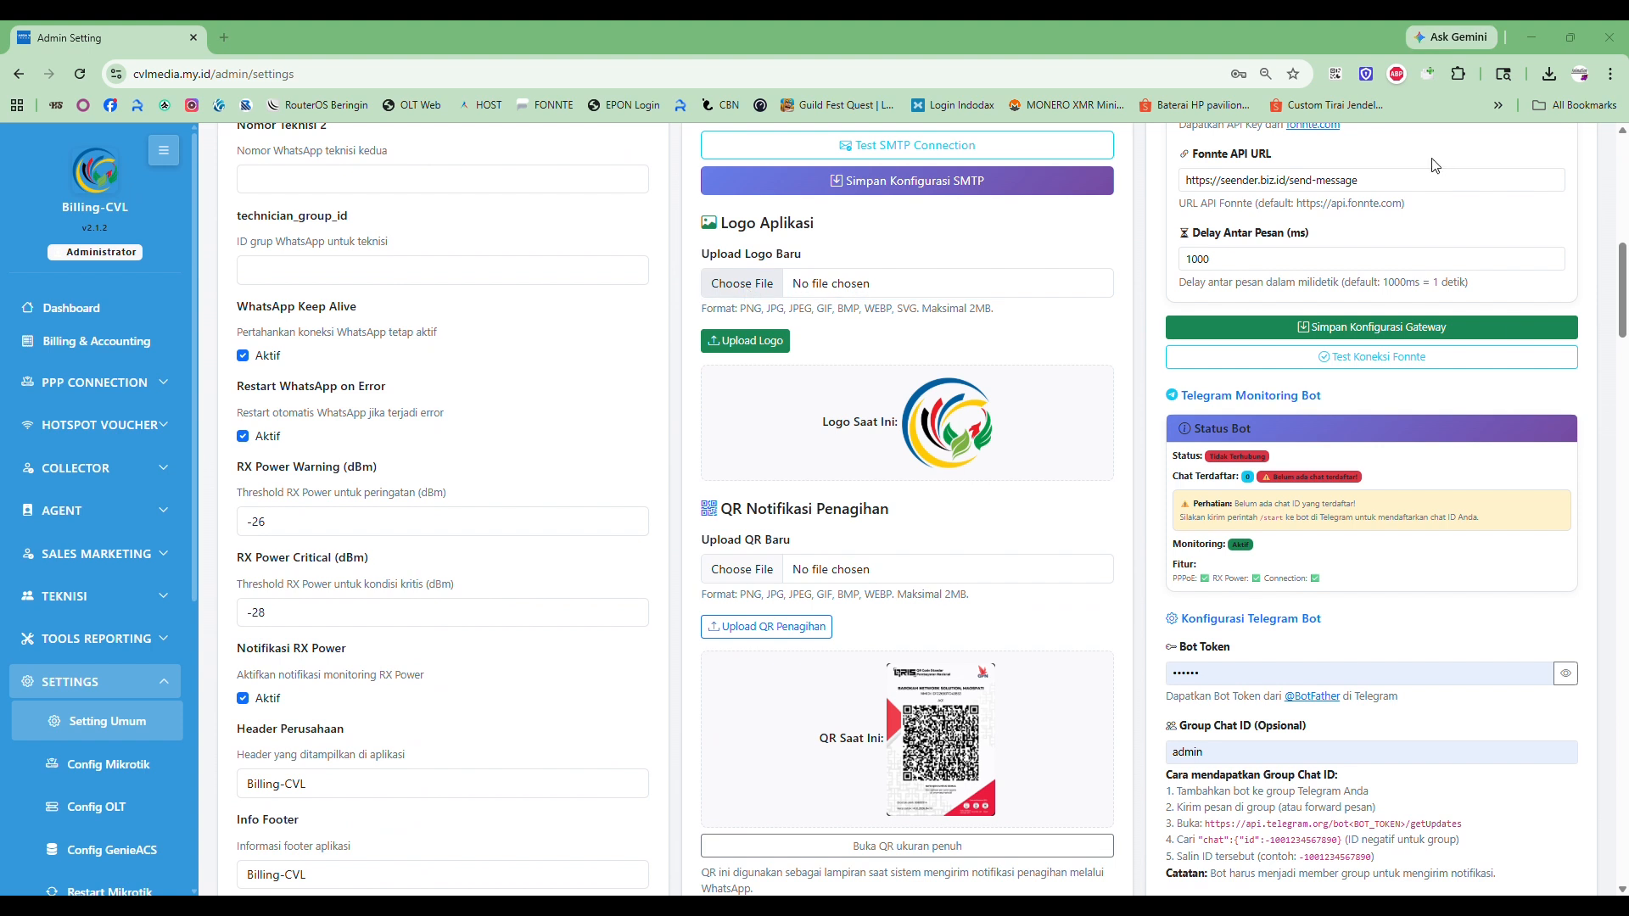
left_click(1593, 64)
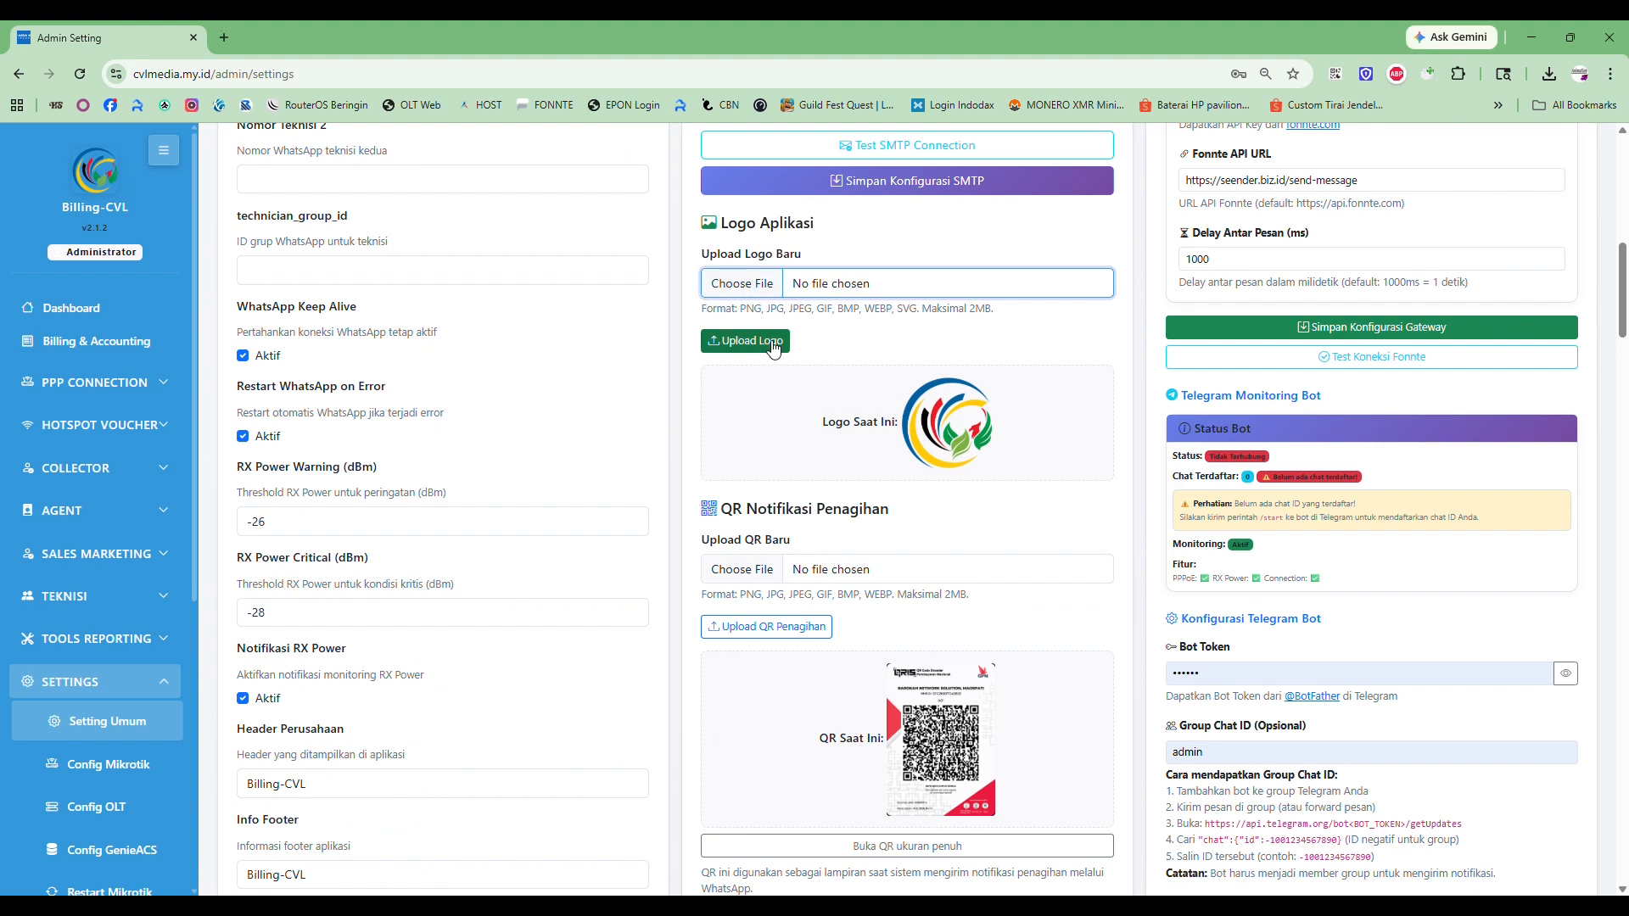
Examine the QR Notifikasi Penagihan section and open its file chooser for a new billing QR image
scroll(772, 348, "down", 2)
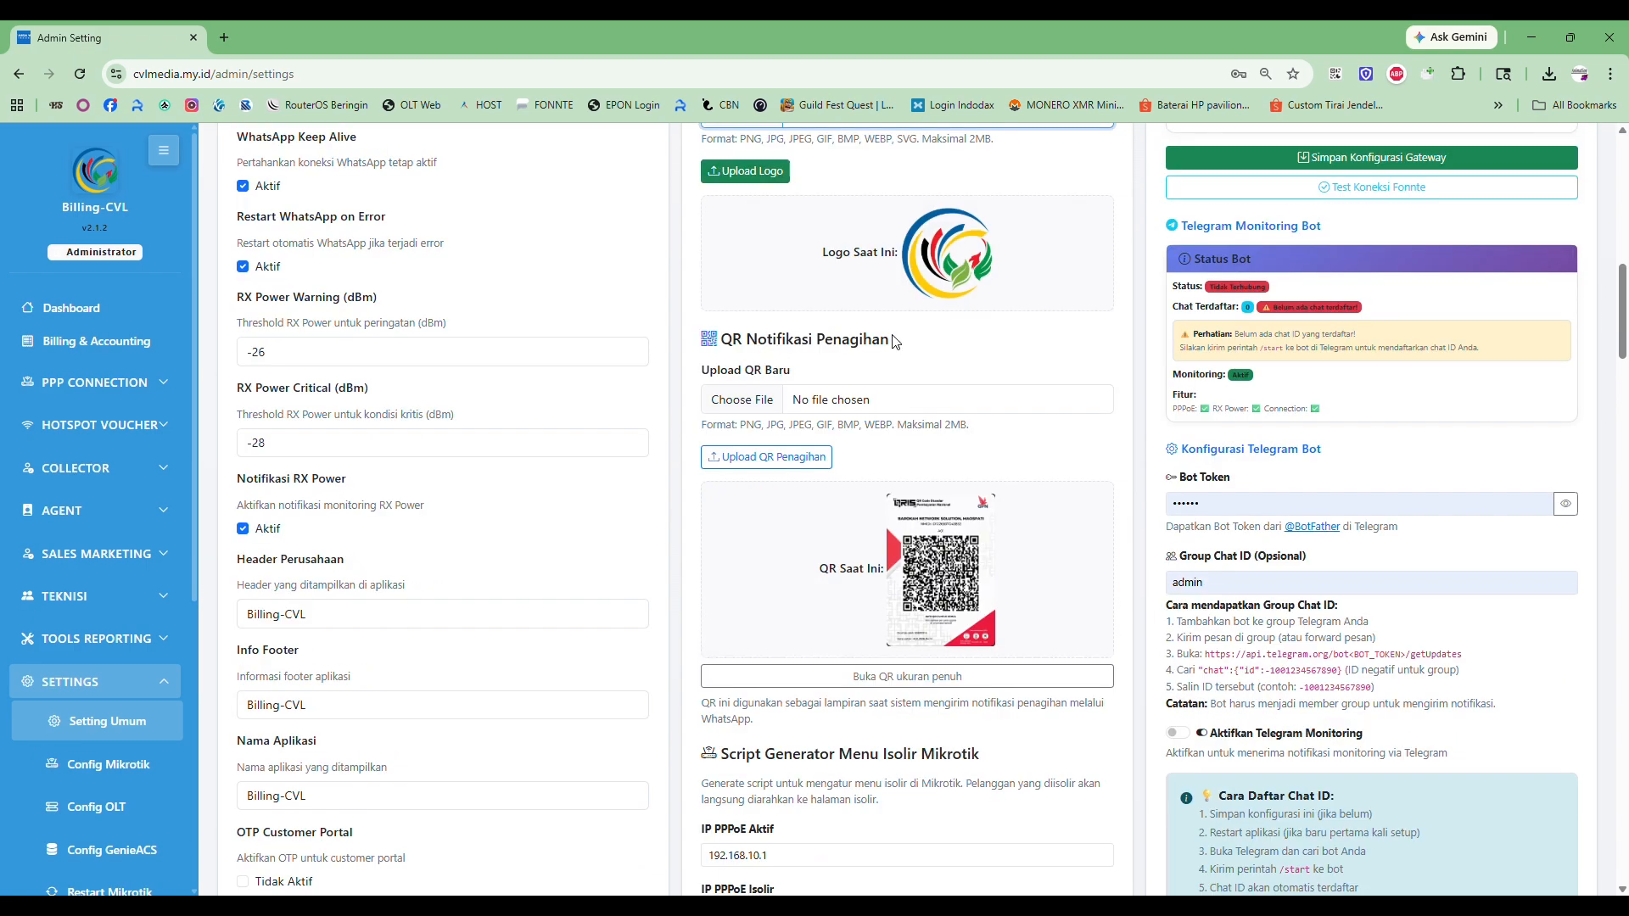
left_click_drag(891, 339, 726, 346)
scroll(727, 347, "down", 1)
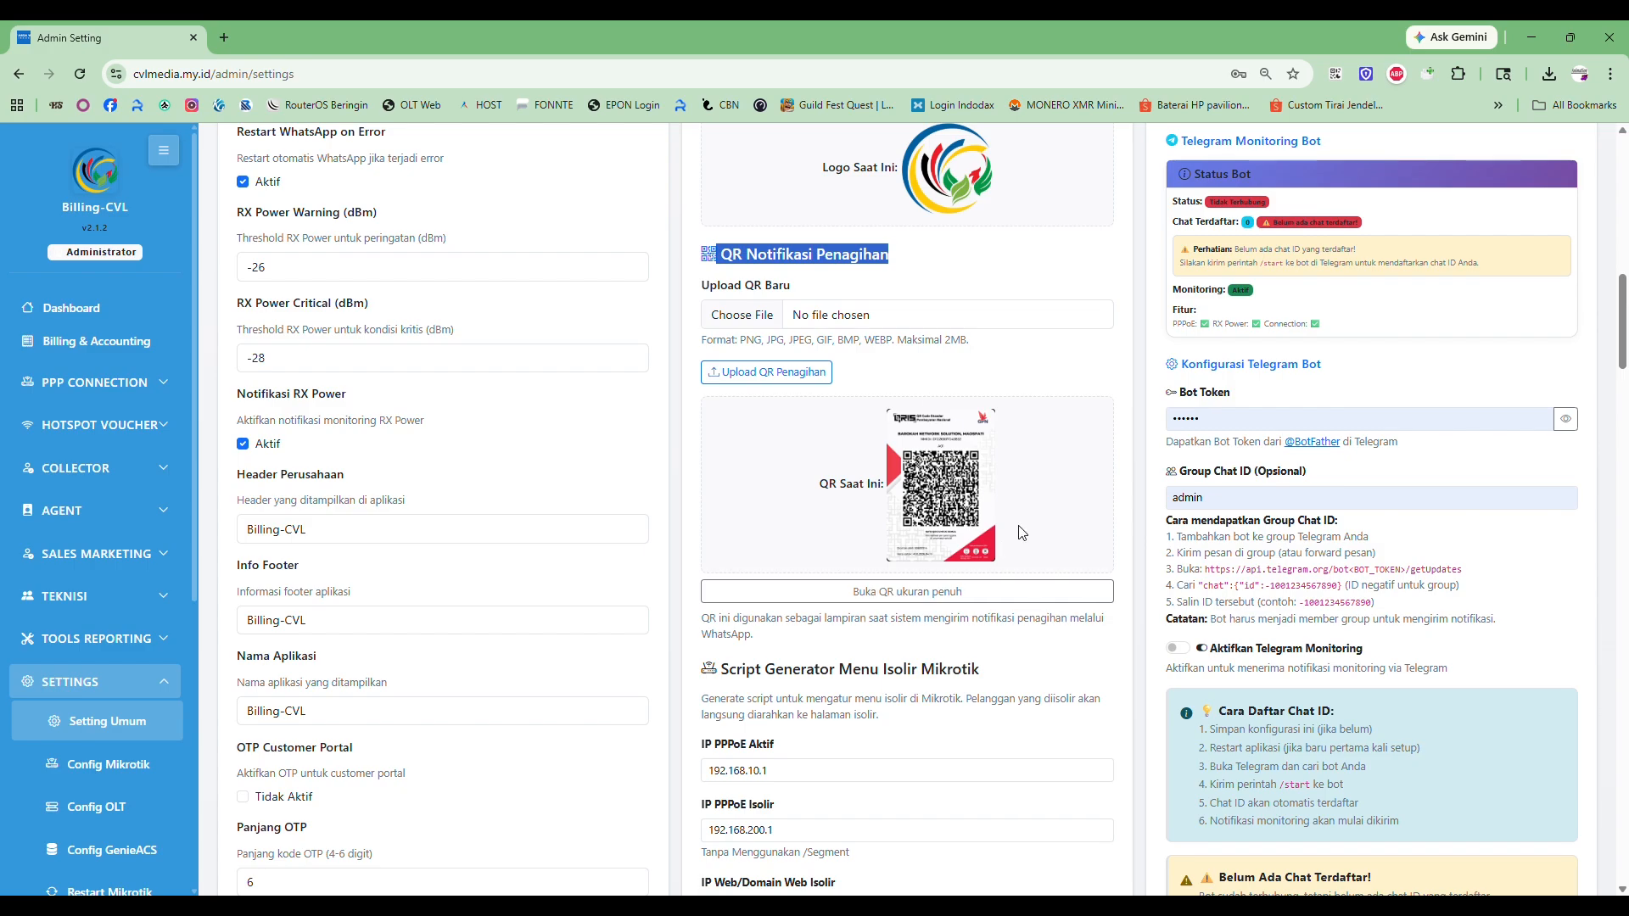
left_click(755, 319)
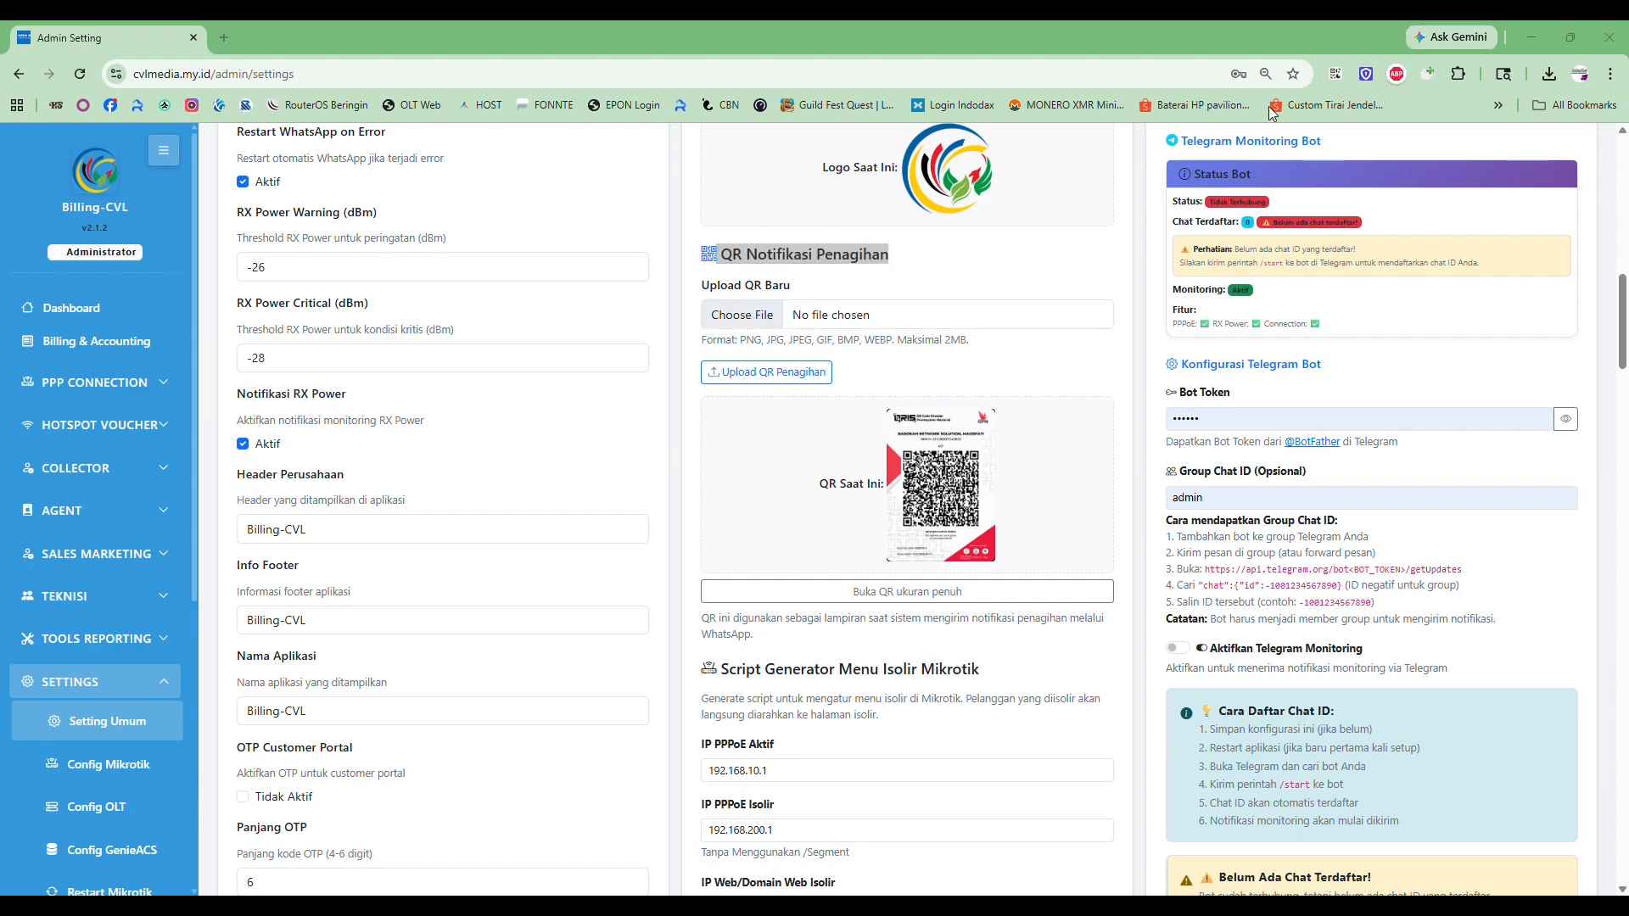
Examine the Script Generator Menu Isolir Mikrotik fields for PPPoE IPs, isolir page, port, access type and target router
scroll(944, 507, "down", 2)
scroll(944, 506, "down", 2)
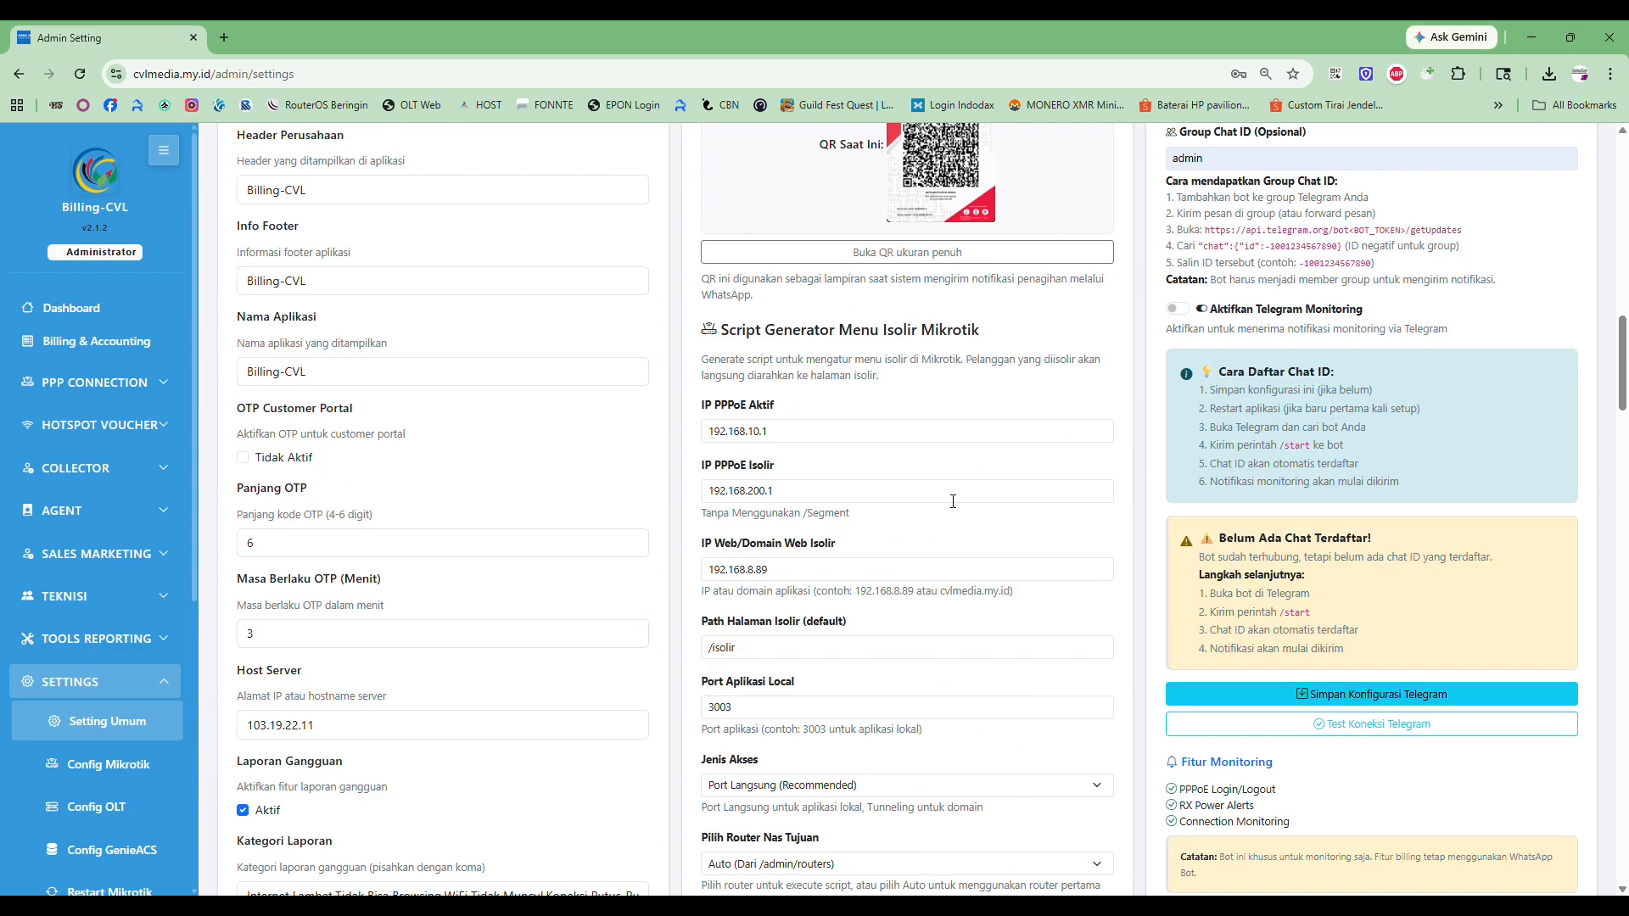
left_click_drag(720, 331, 999, 322)
scroll(999, 322, "down", 4)
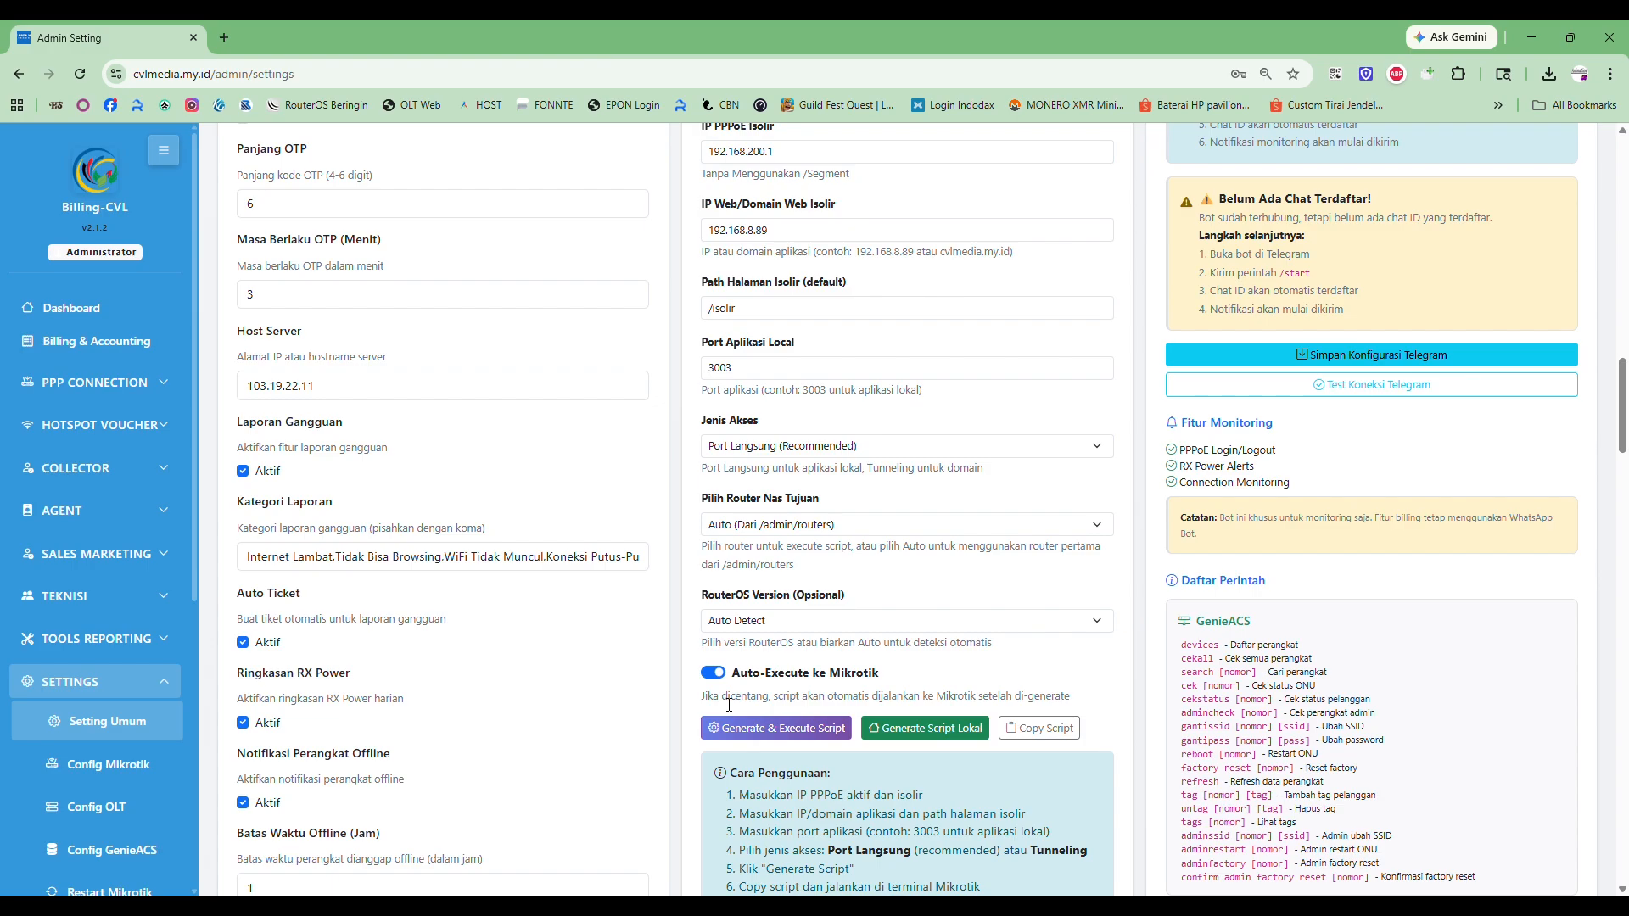
scroll(789, 602, "up", 2)
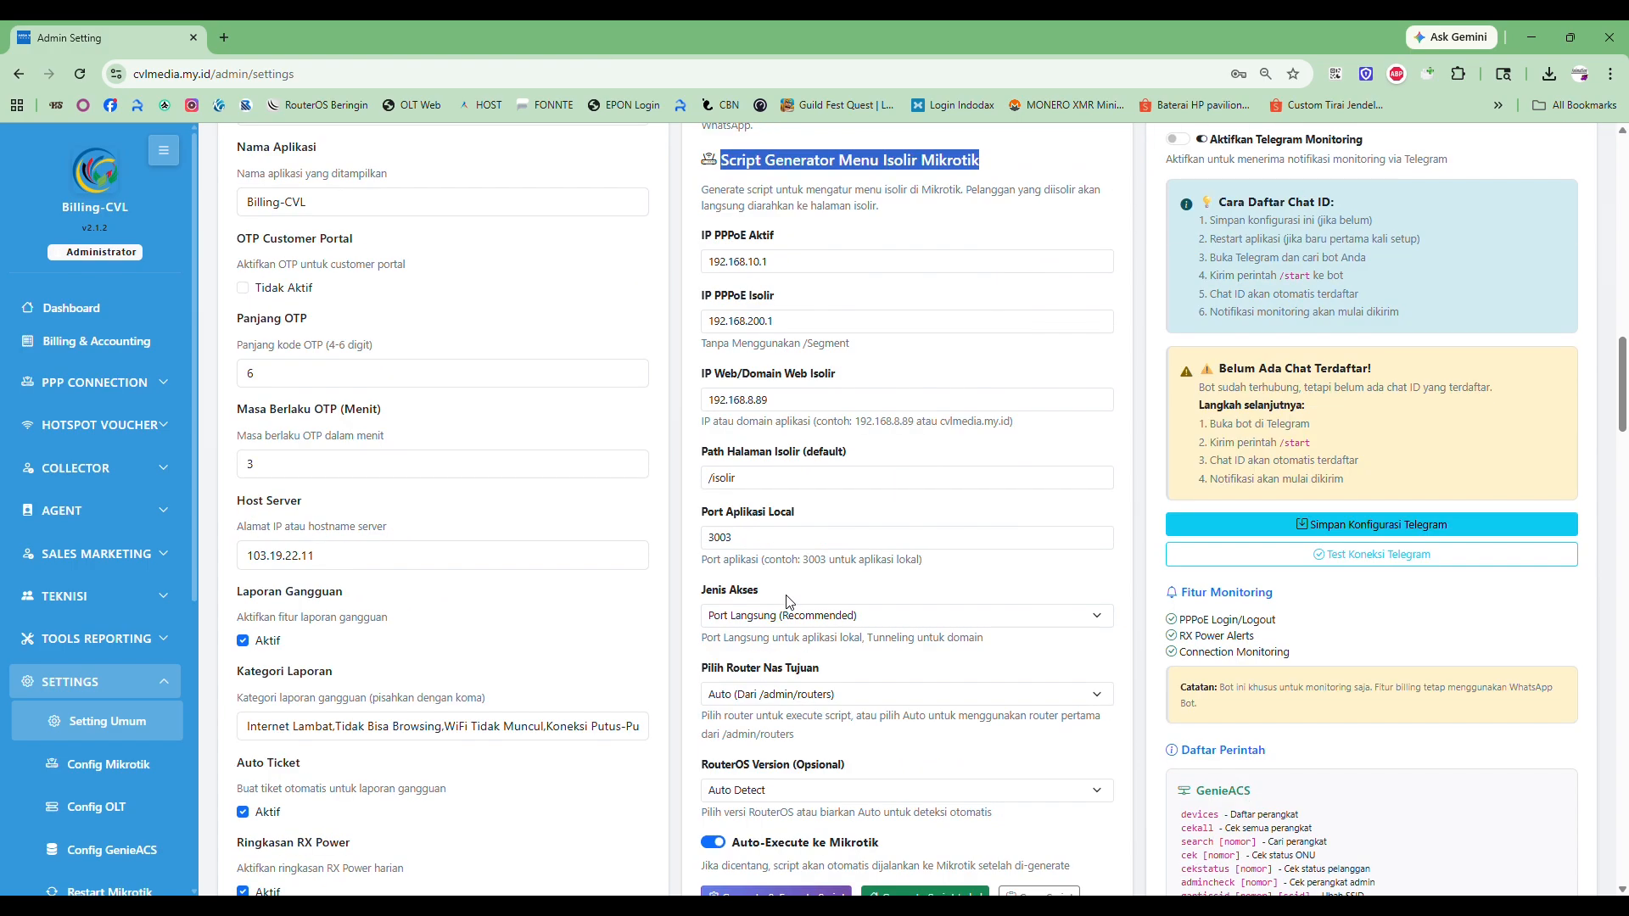
scroll(950, 687, "down", 2)
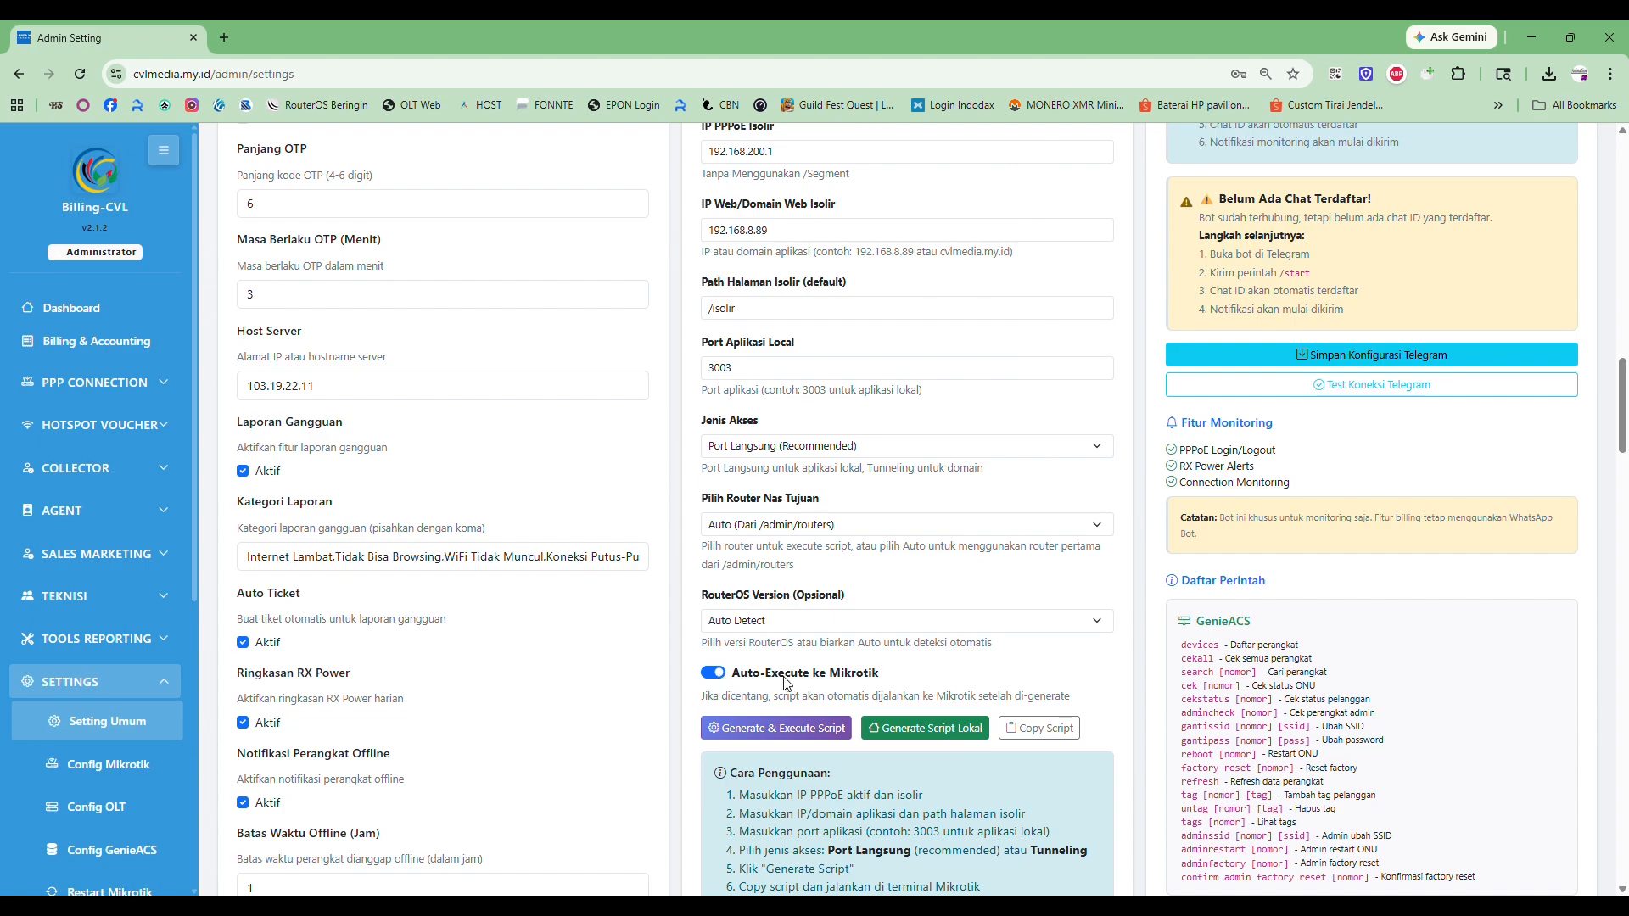
scroll(821, 687, "up", 1)
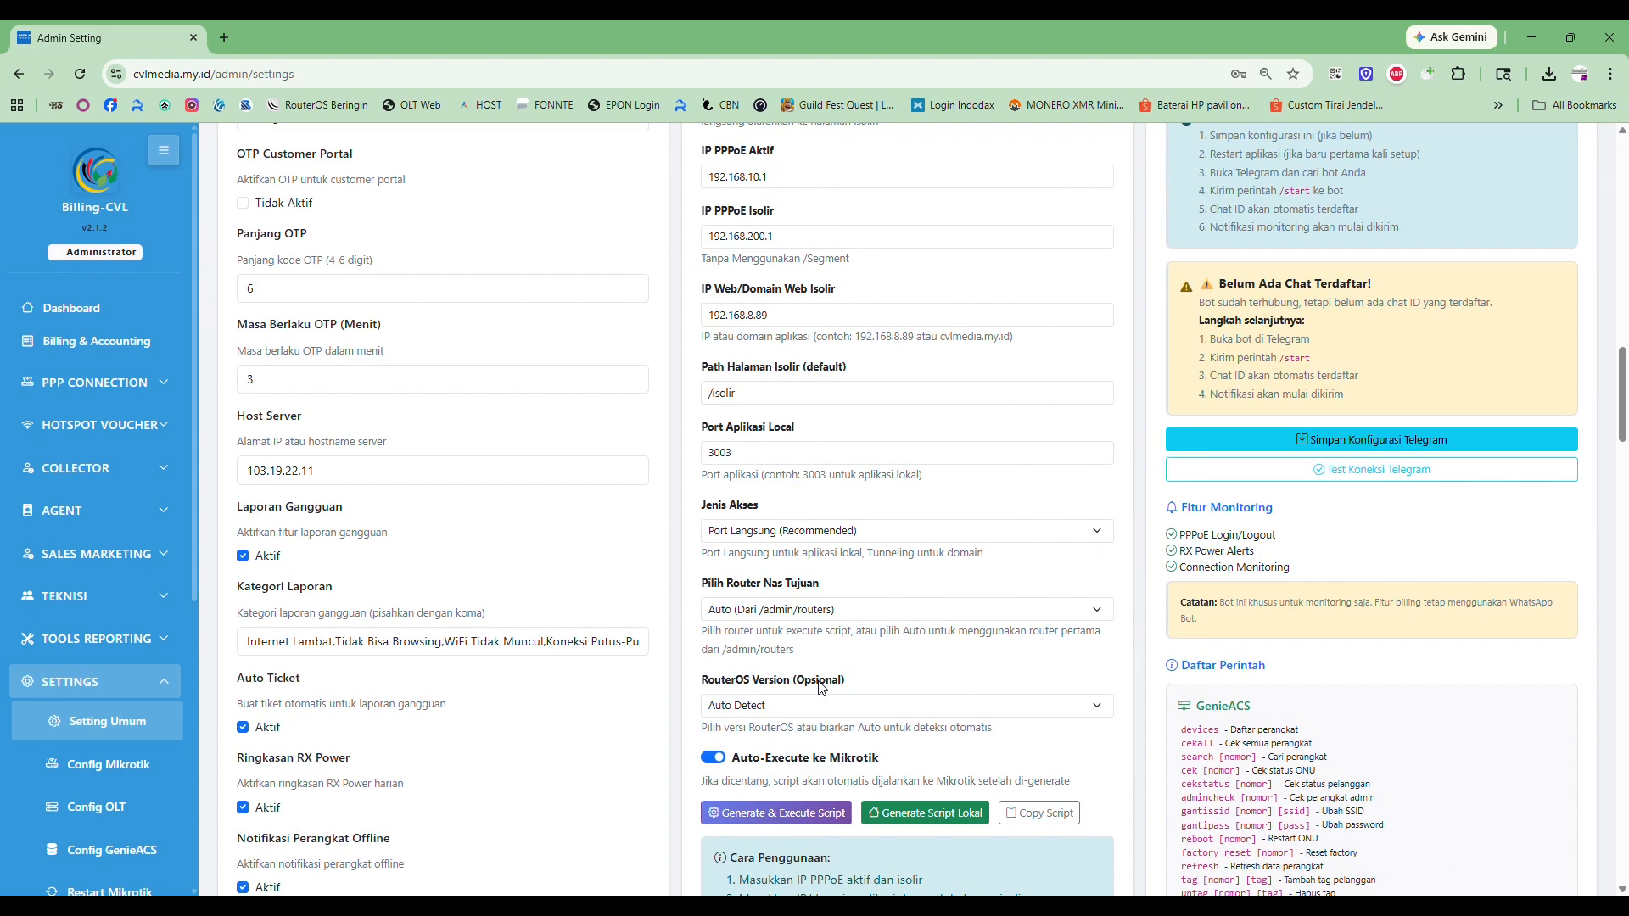
scroll(821, 687, "up", 1)
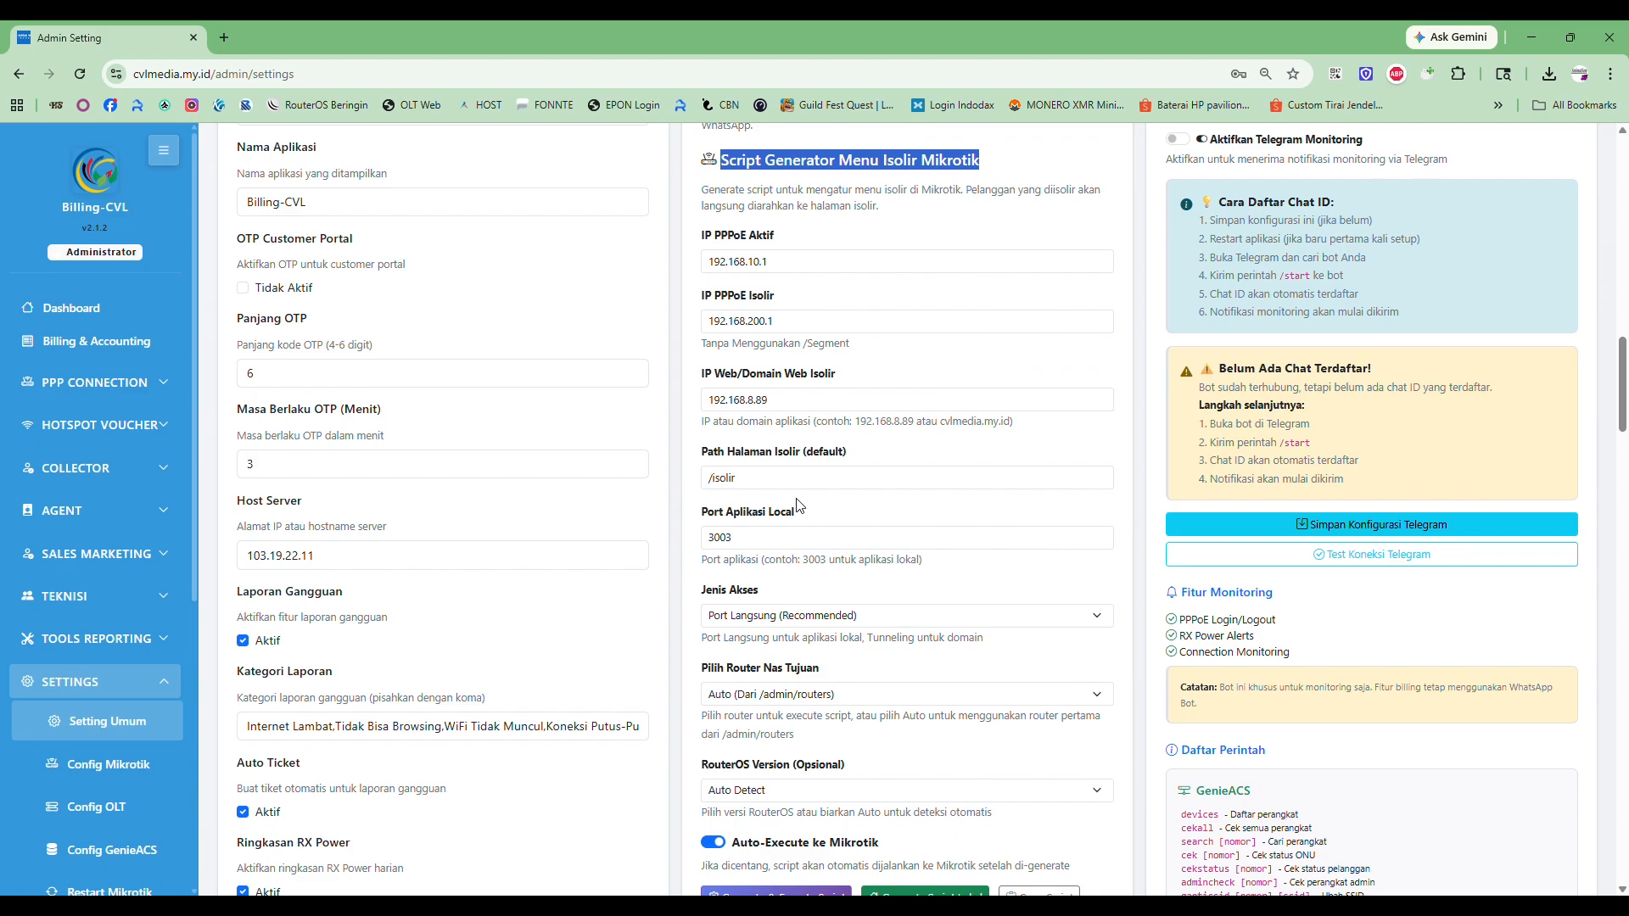
Turn off Auto-Execute ke Mikrotik in the isolir script generator and review the Cara Penggunaan instructions
scroll(797, 505, "down", 4)
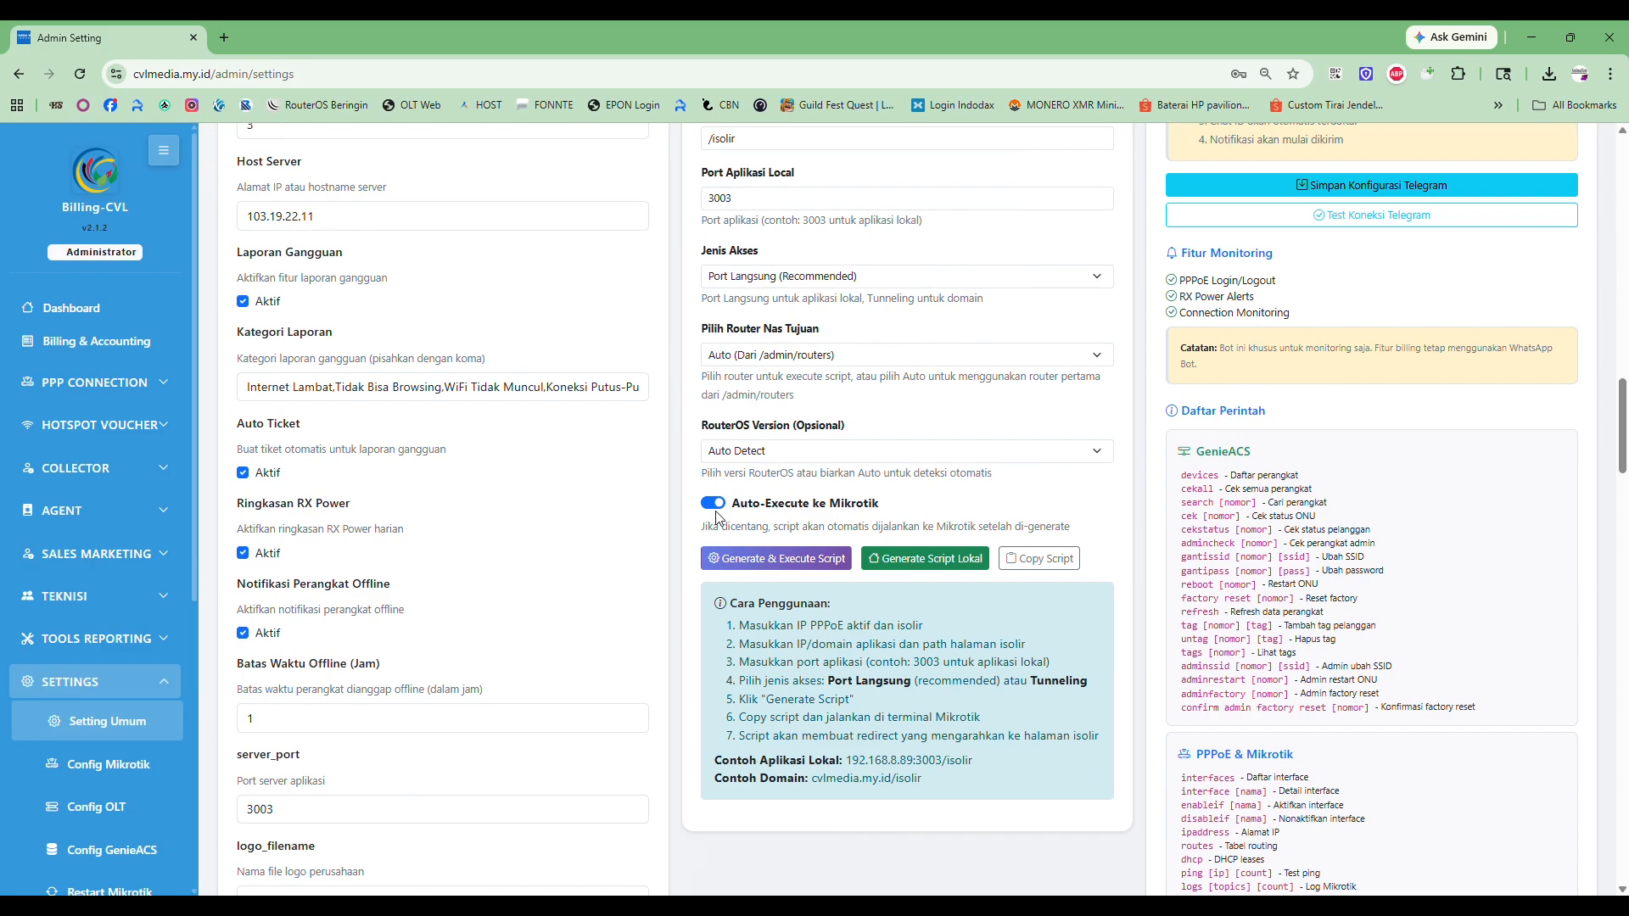
left_click(713, 502)
scroll(900, 750, "up", 3)
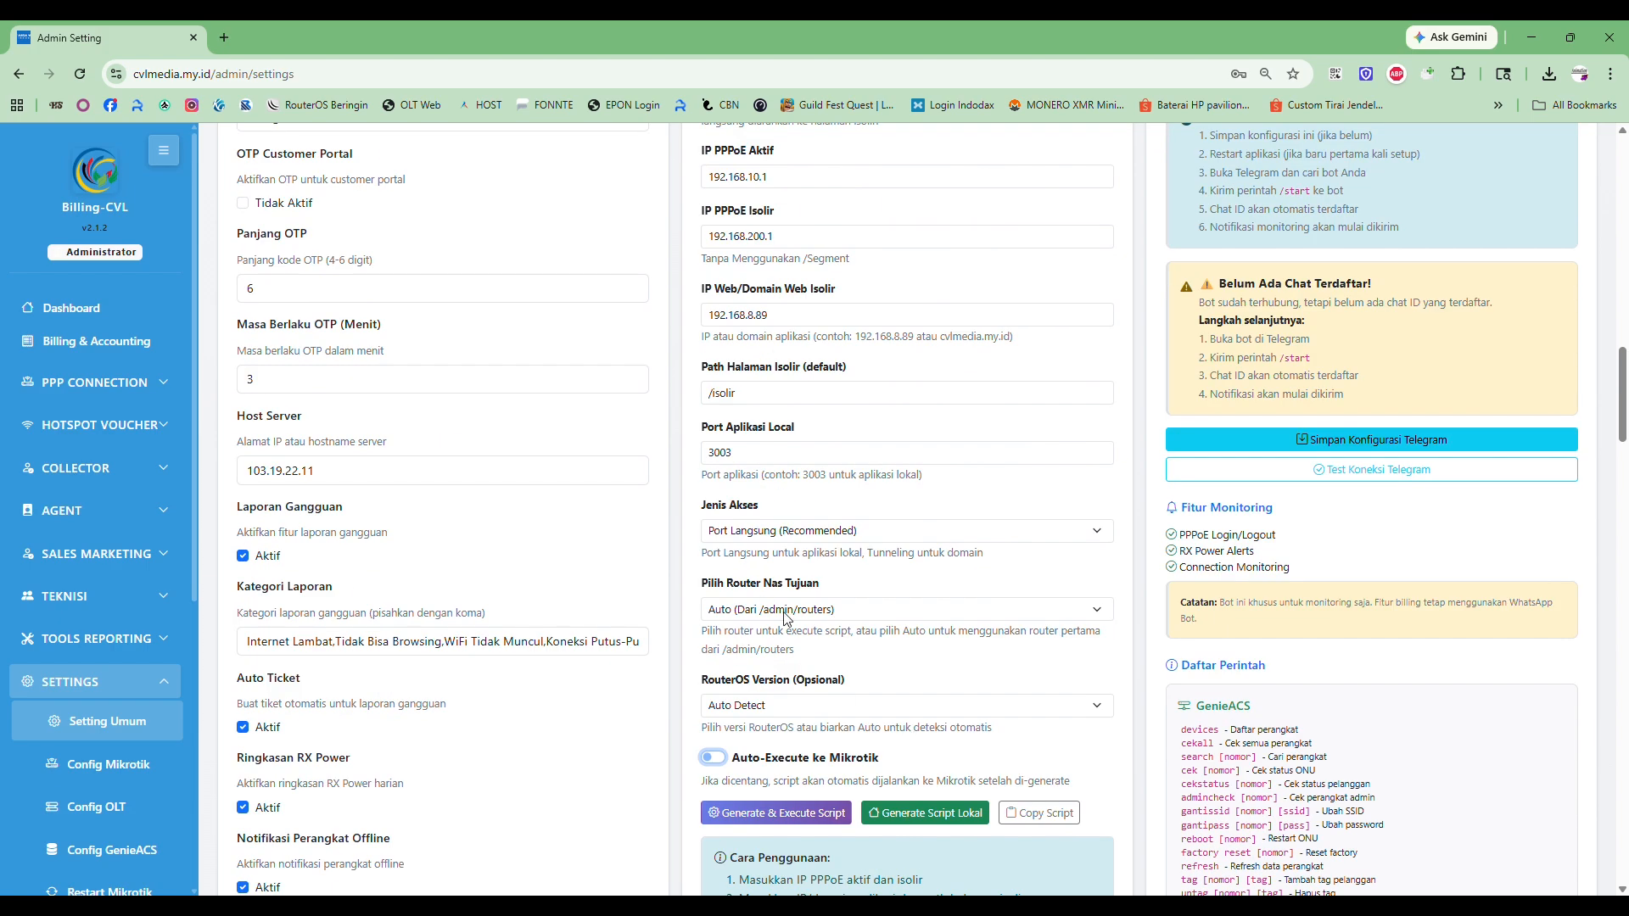
scroll(841, 695, "down", 4)
scroll(865, 707, "up", 7)
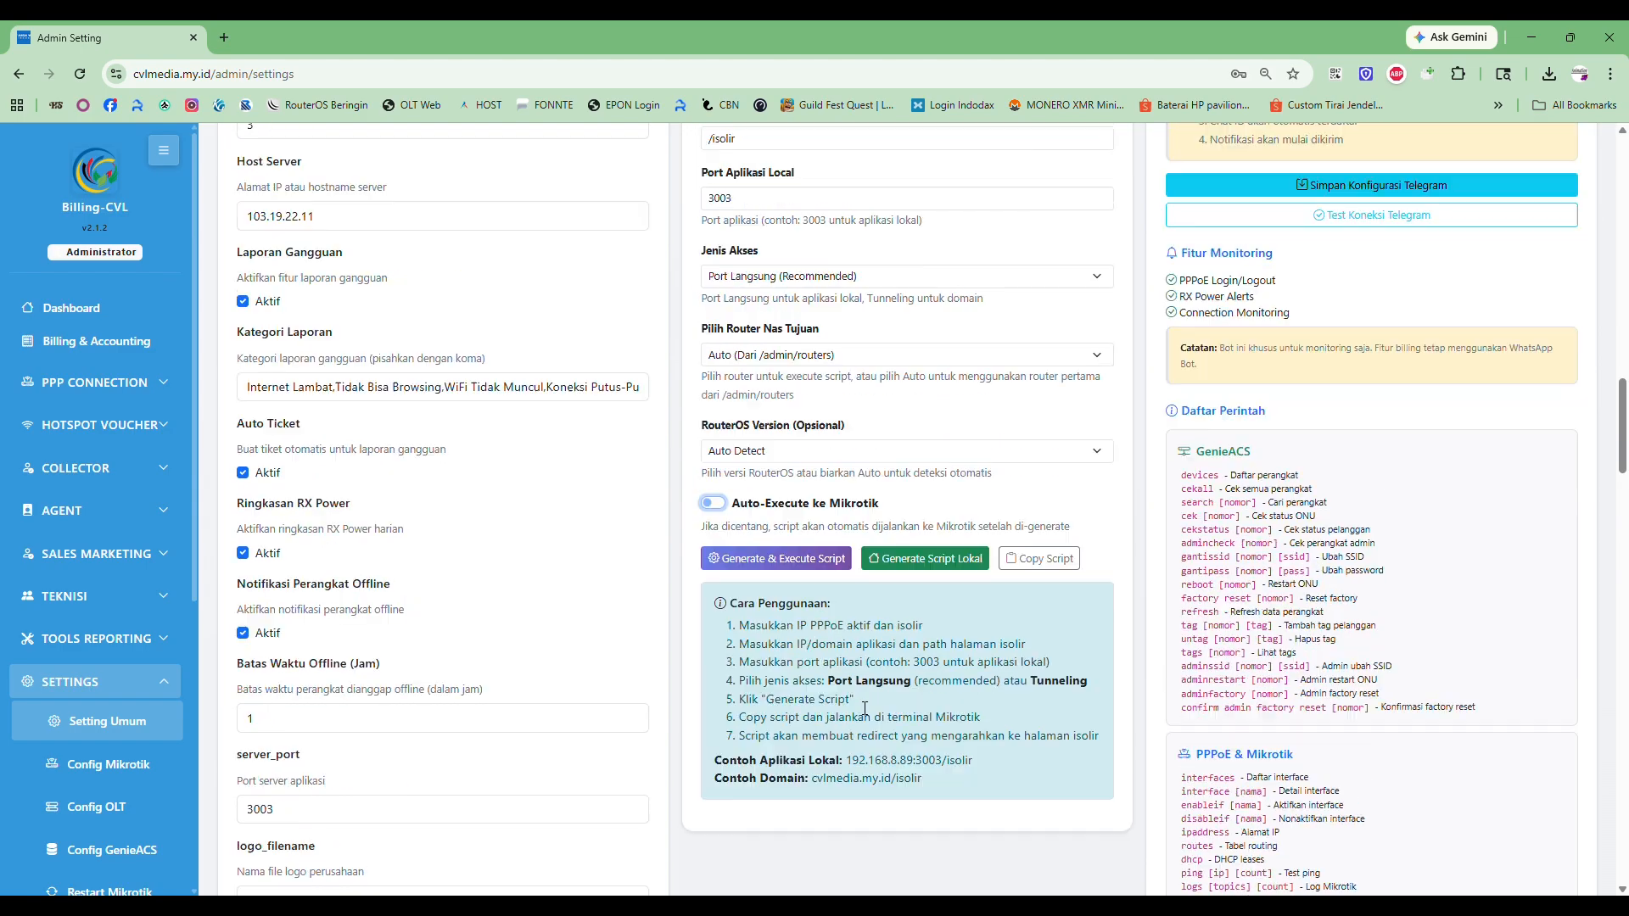
scroll(864, 707, "up", 1)
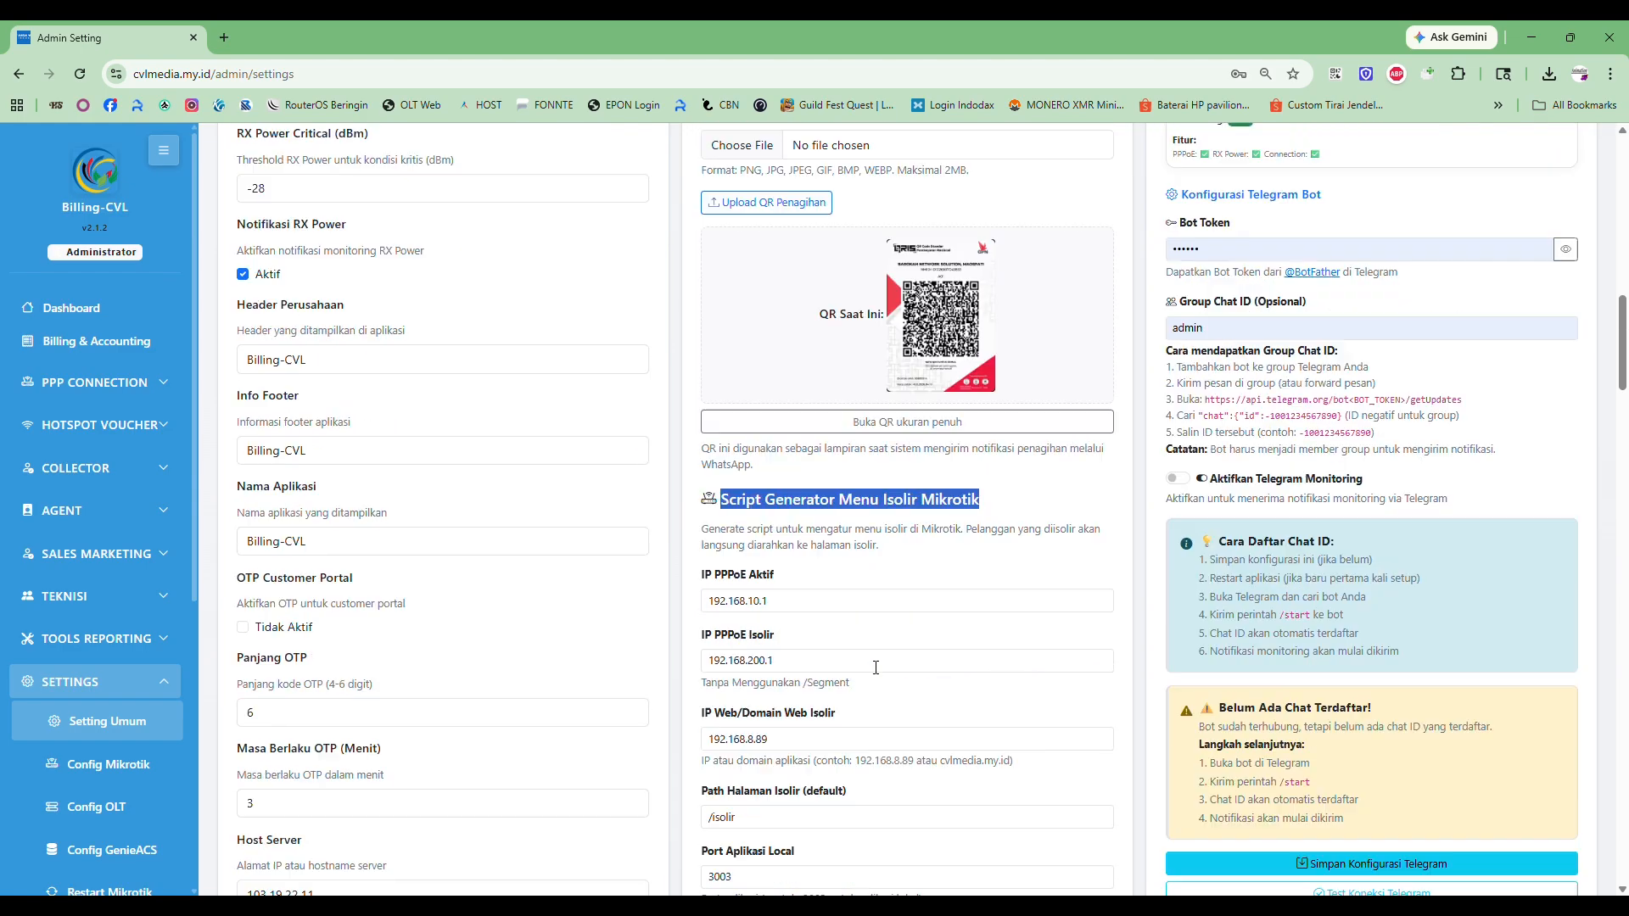
scroll(875, 672, "down", 6)
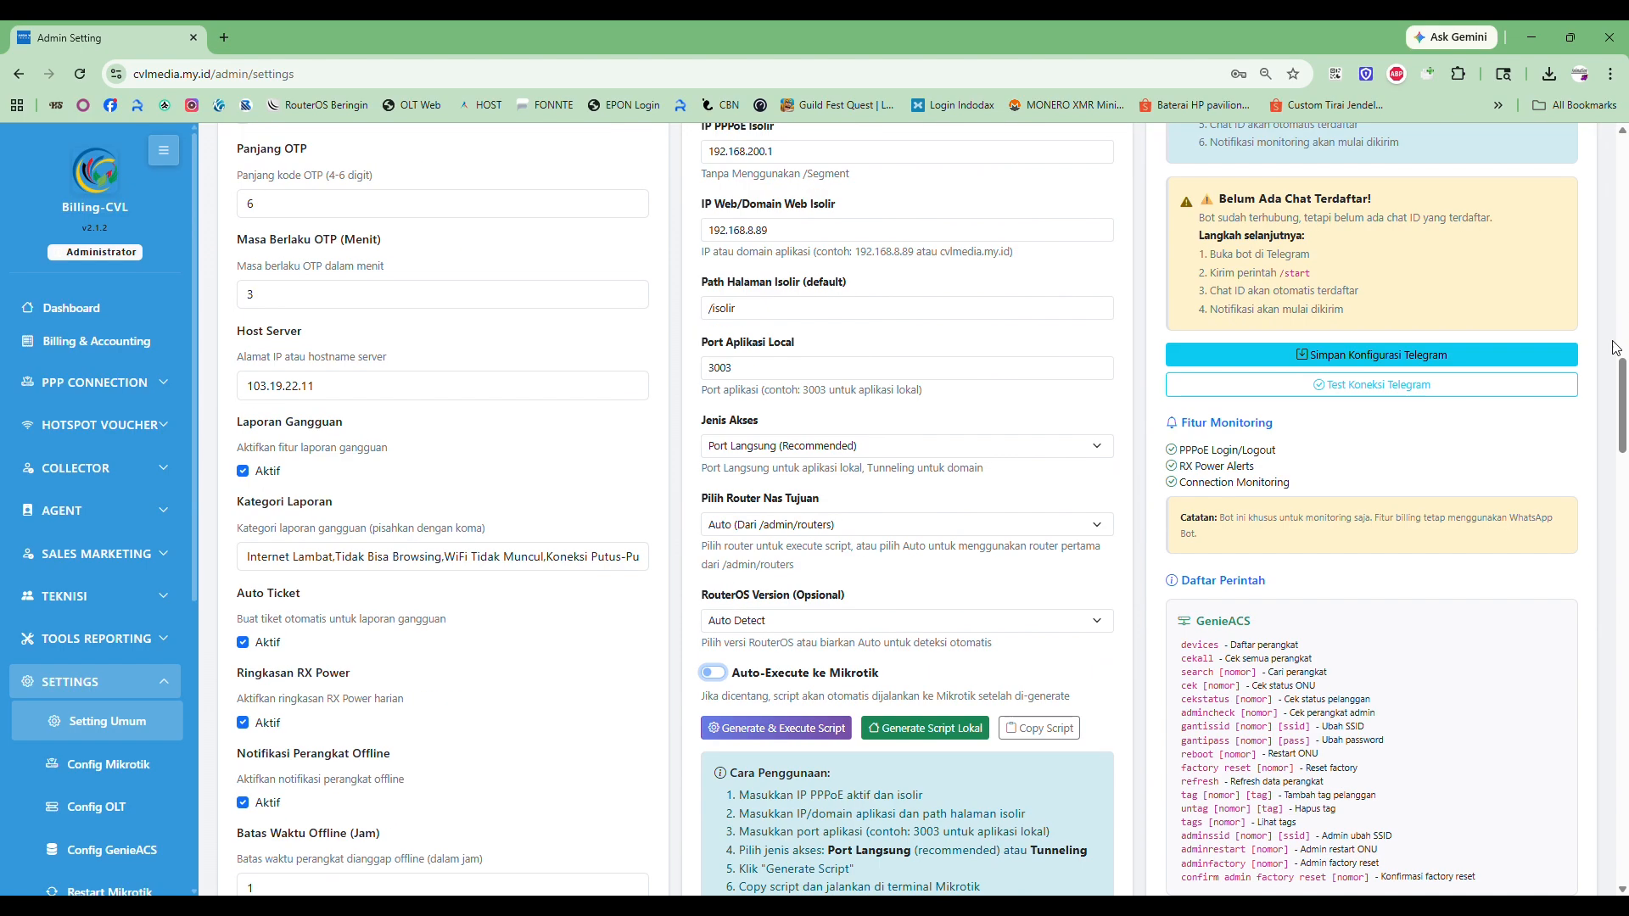
Examine the WhatsApp Gateway QR code and the warning about which WhatsApp number may scan it
left_click_drag(1621, 394, 1621, 164)
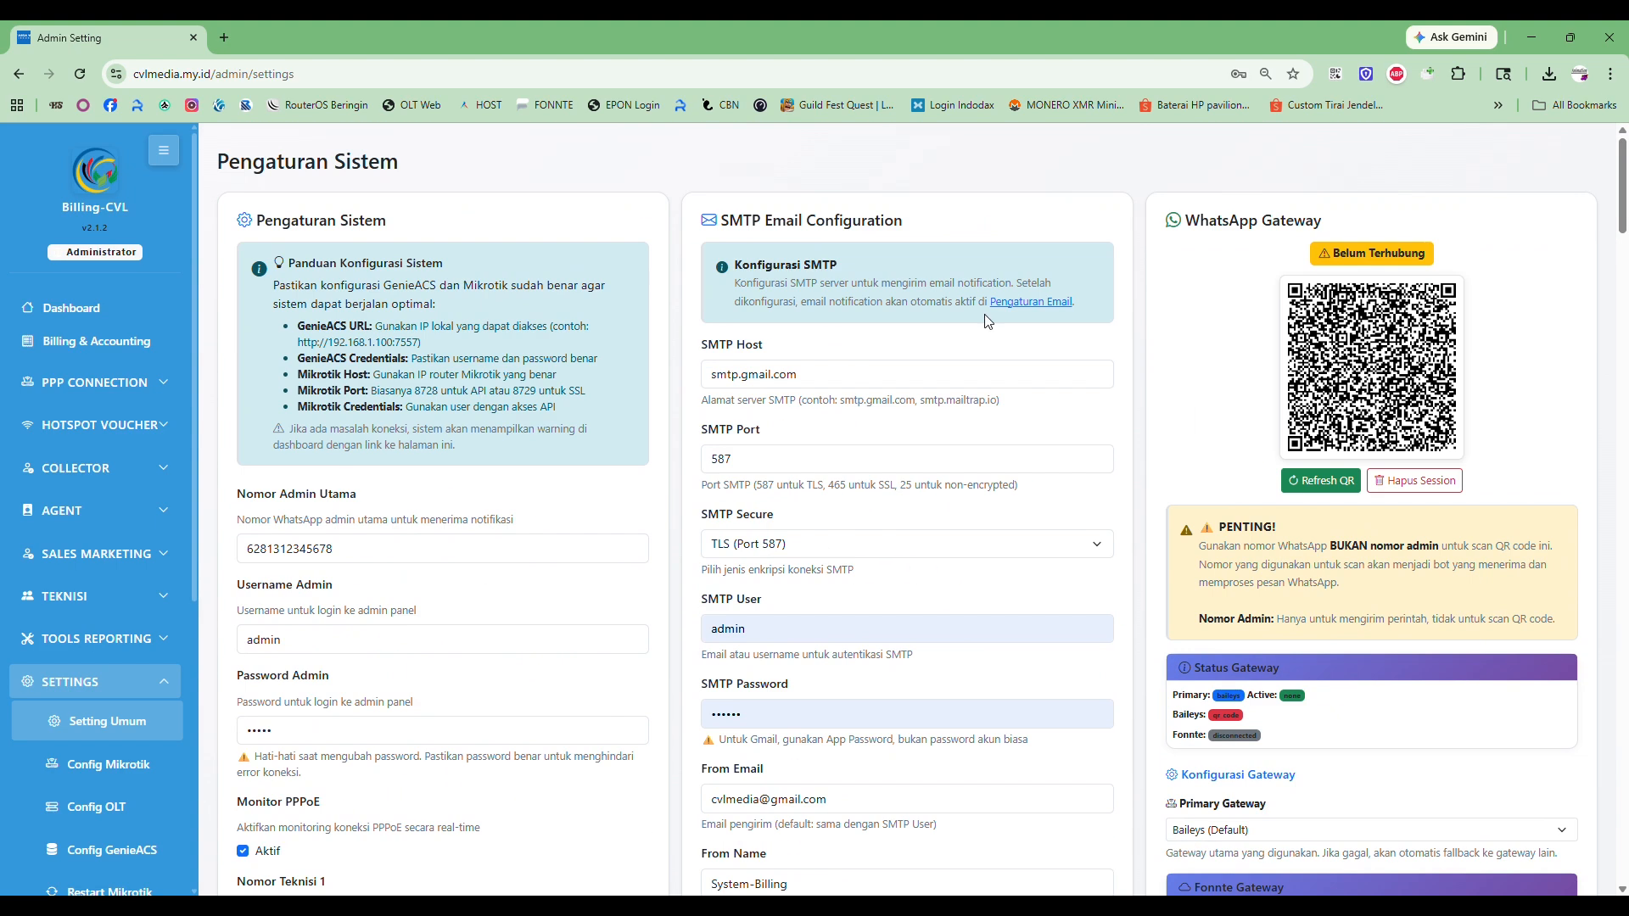
left_click_drag(1184, 223, 1351, 225)
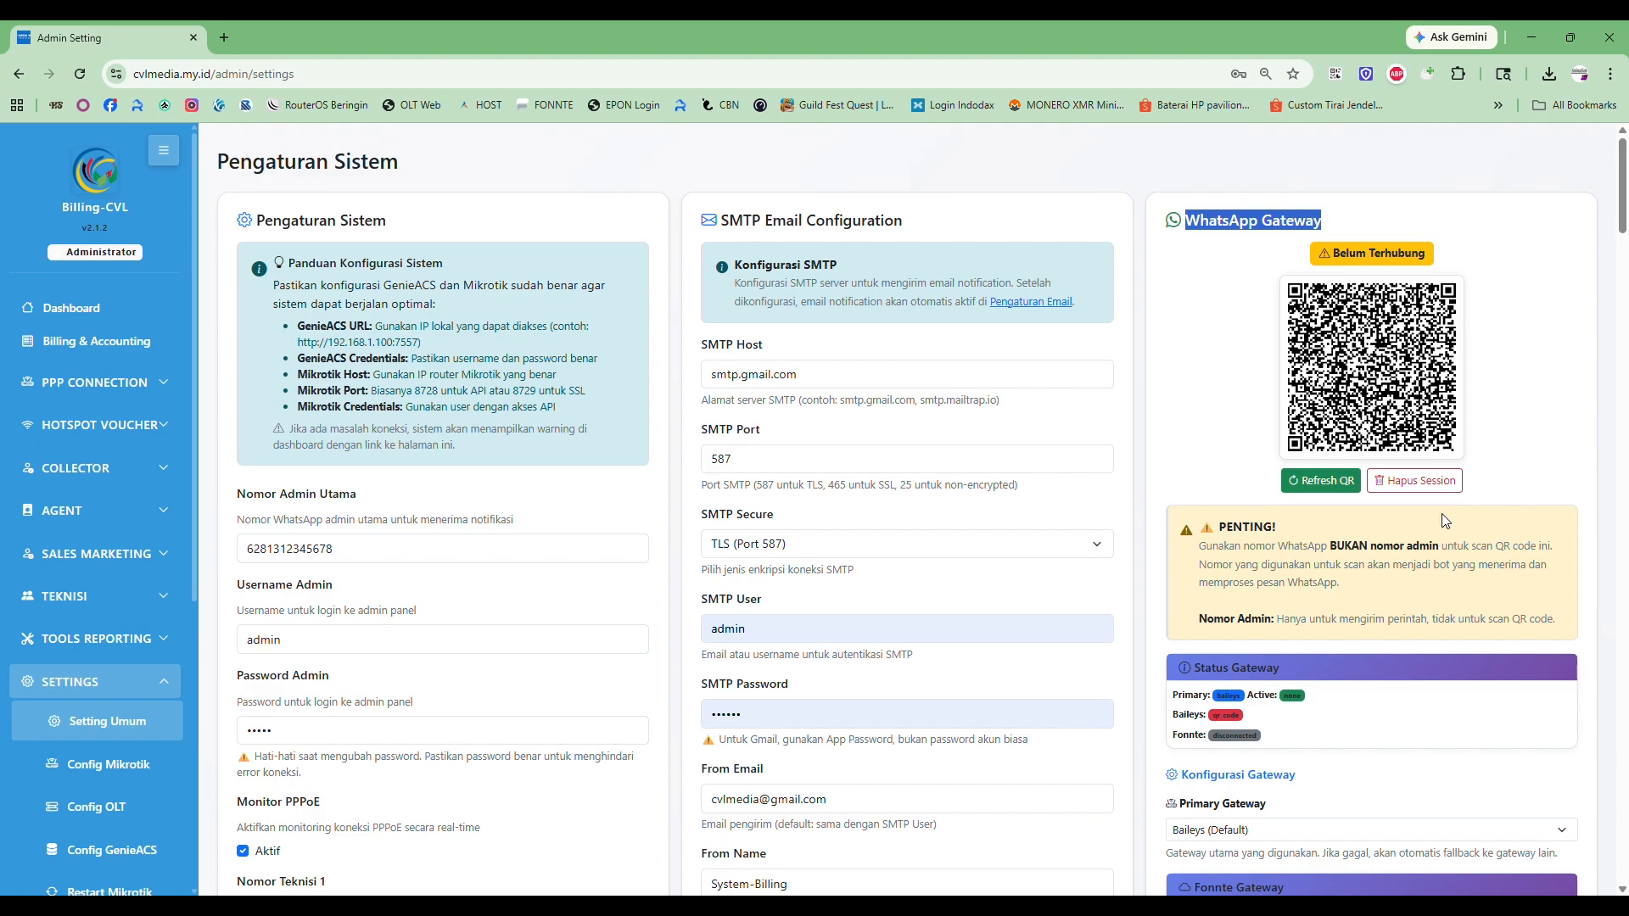
left_click_drag(1227, 546, 1486, 585)
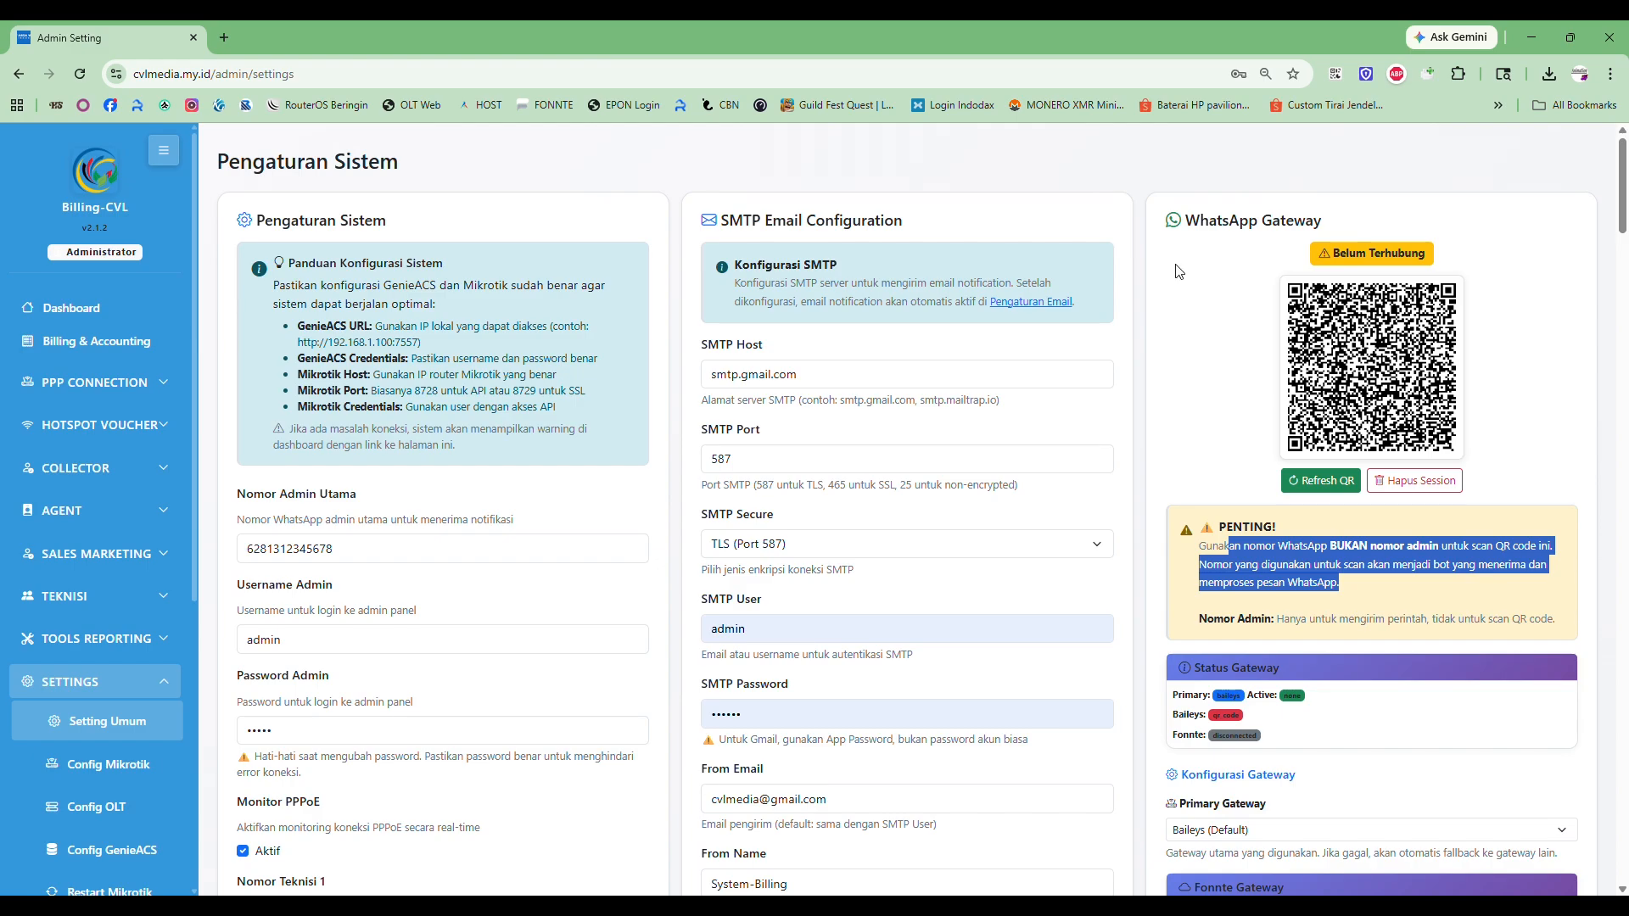
left_click(1192, 229)
left_click_drag(1192, 229, 1497, 392)
left_click(1224, 359)
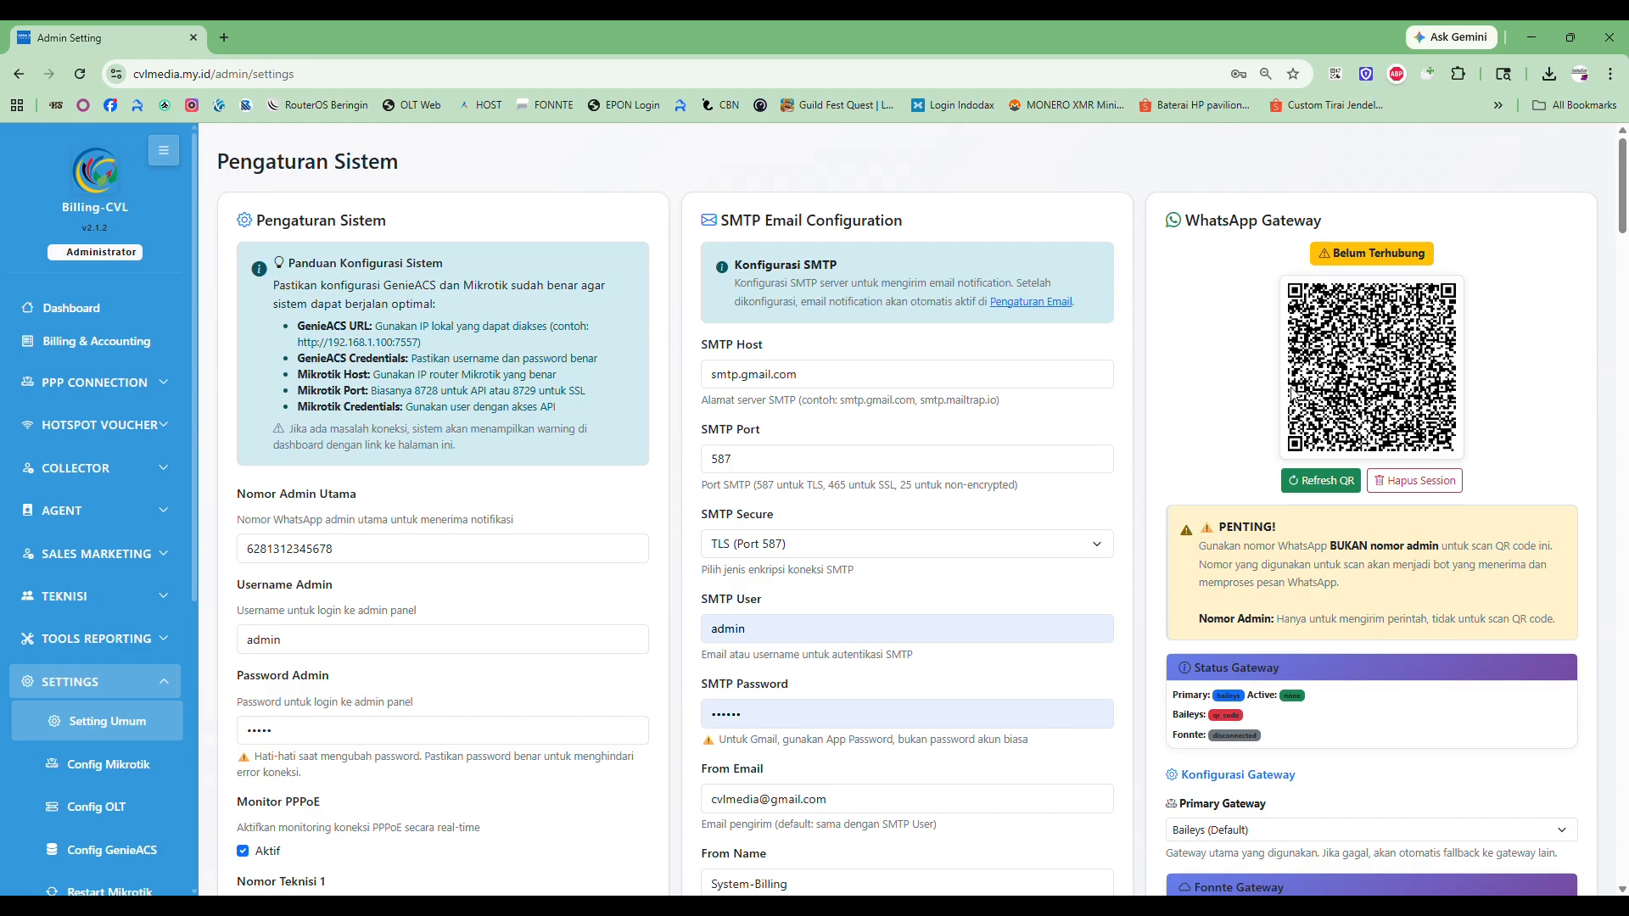
Examine the Status Gateway entries and the Primary Gateway and Fonnte Gateway settings below them
scroll(1337, 327, "down", 1)
scroll(1357, 347, "up", 1)
scroll(1357, 348, "down", 1)
scroll(1466, 394, "down", 1)
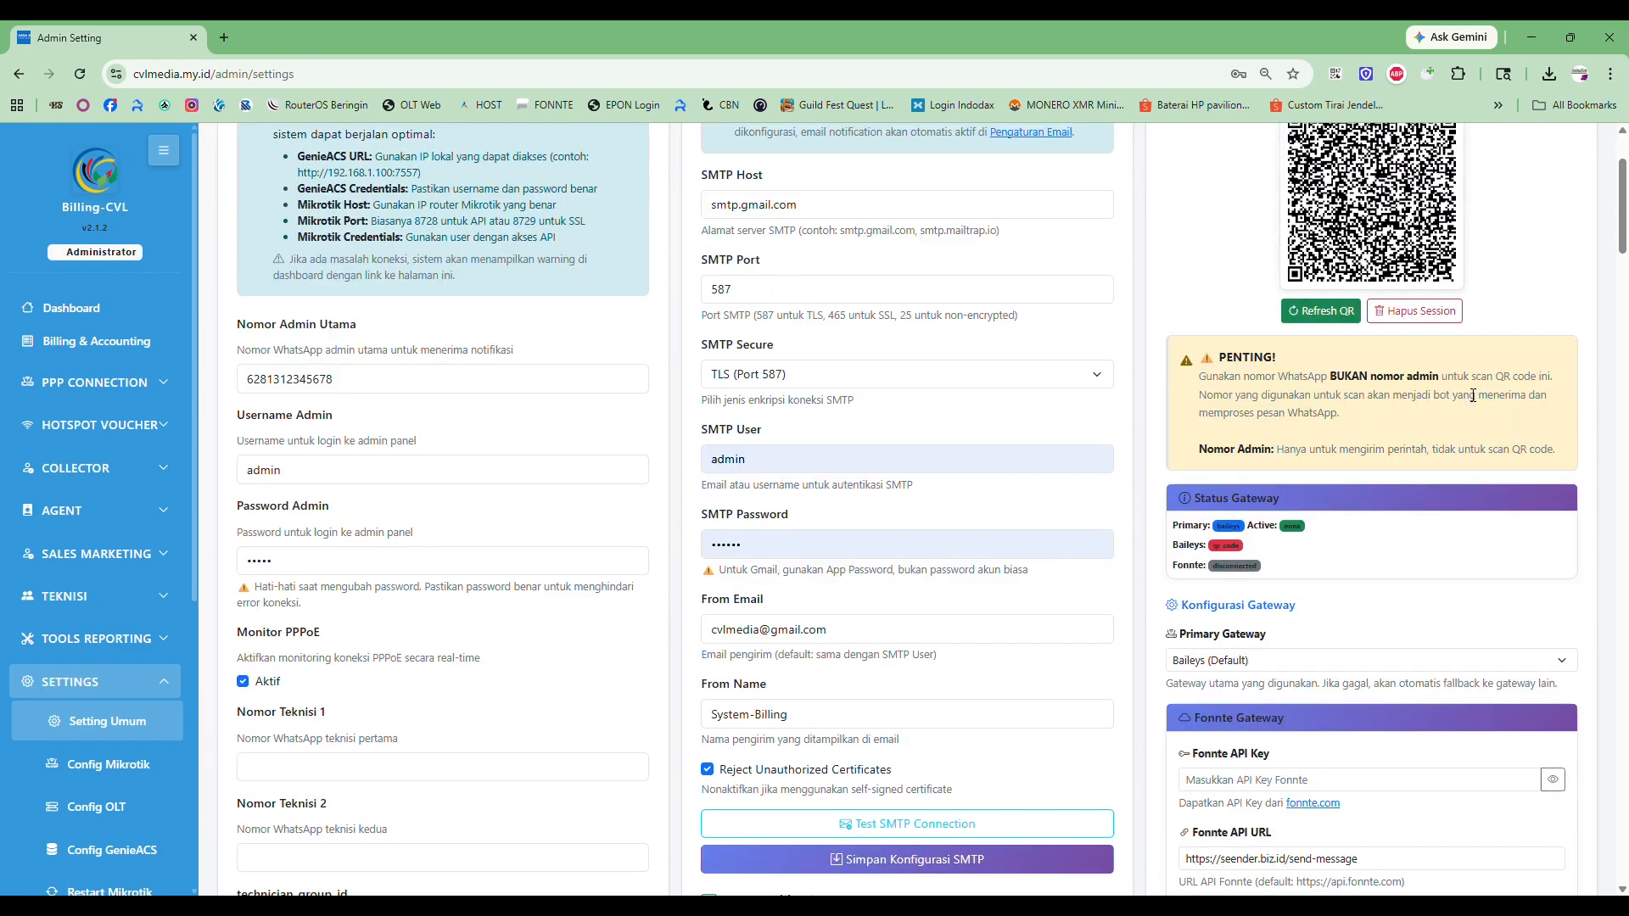
scroll(1196, 437, "down", 1)
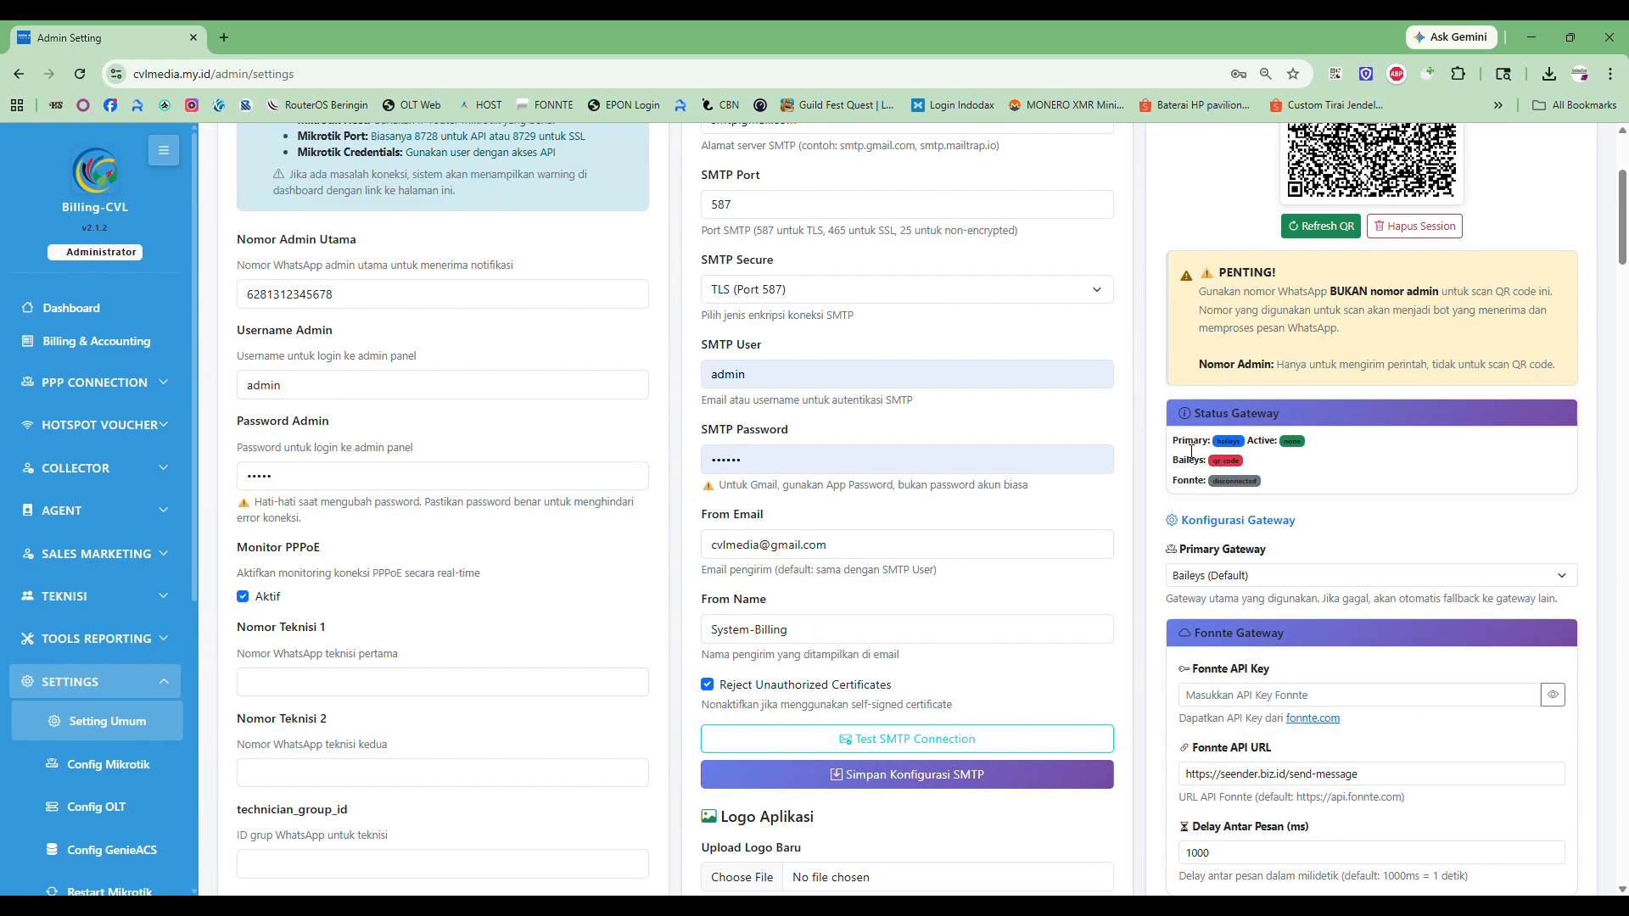
left_click_drag(1183, 440, 1279, 459)
left_click(1356, 481)
scroll(1355, 482, "down", 1)
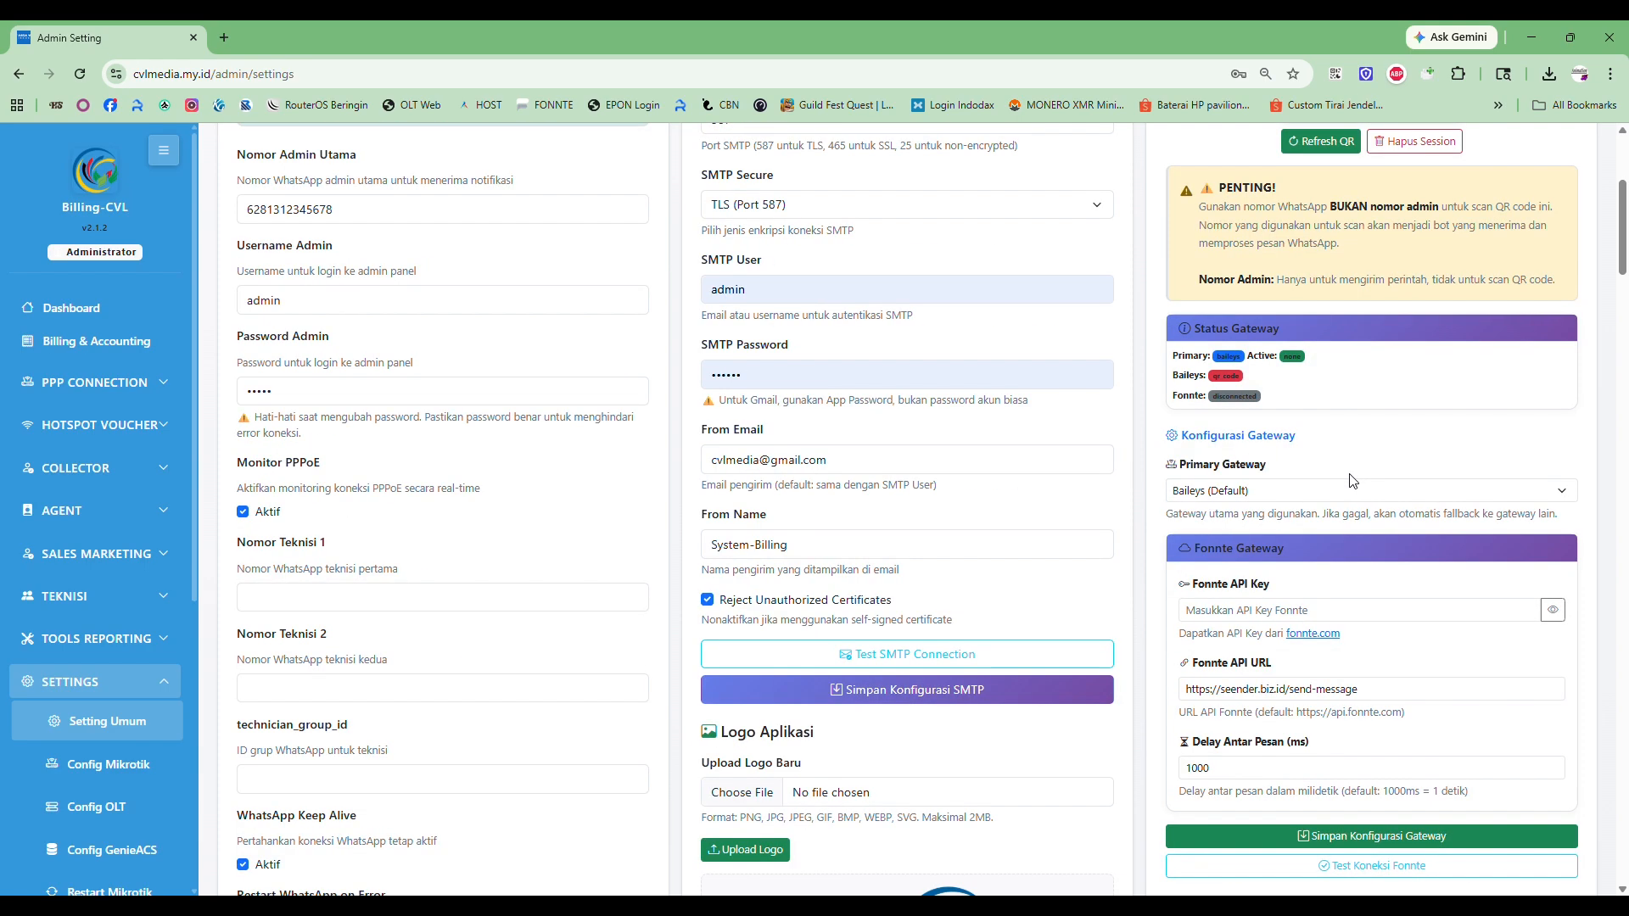
Examine the Primary Gateway selection and the Fonnte Gateway fields for API key, API URL and message delay
scroll(1190, 469, "down", 1)
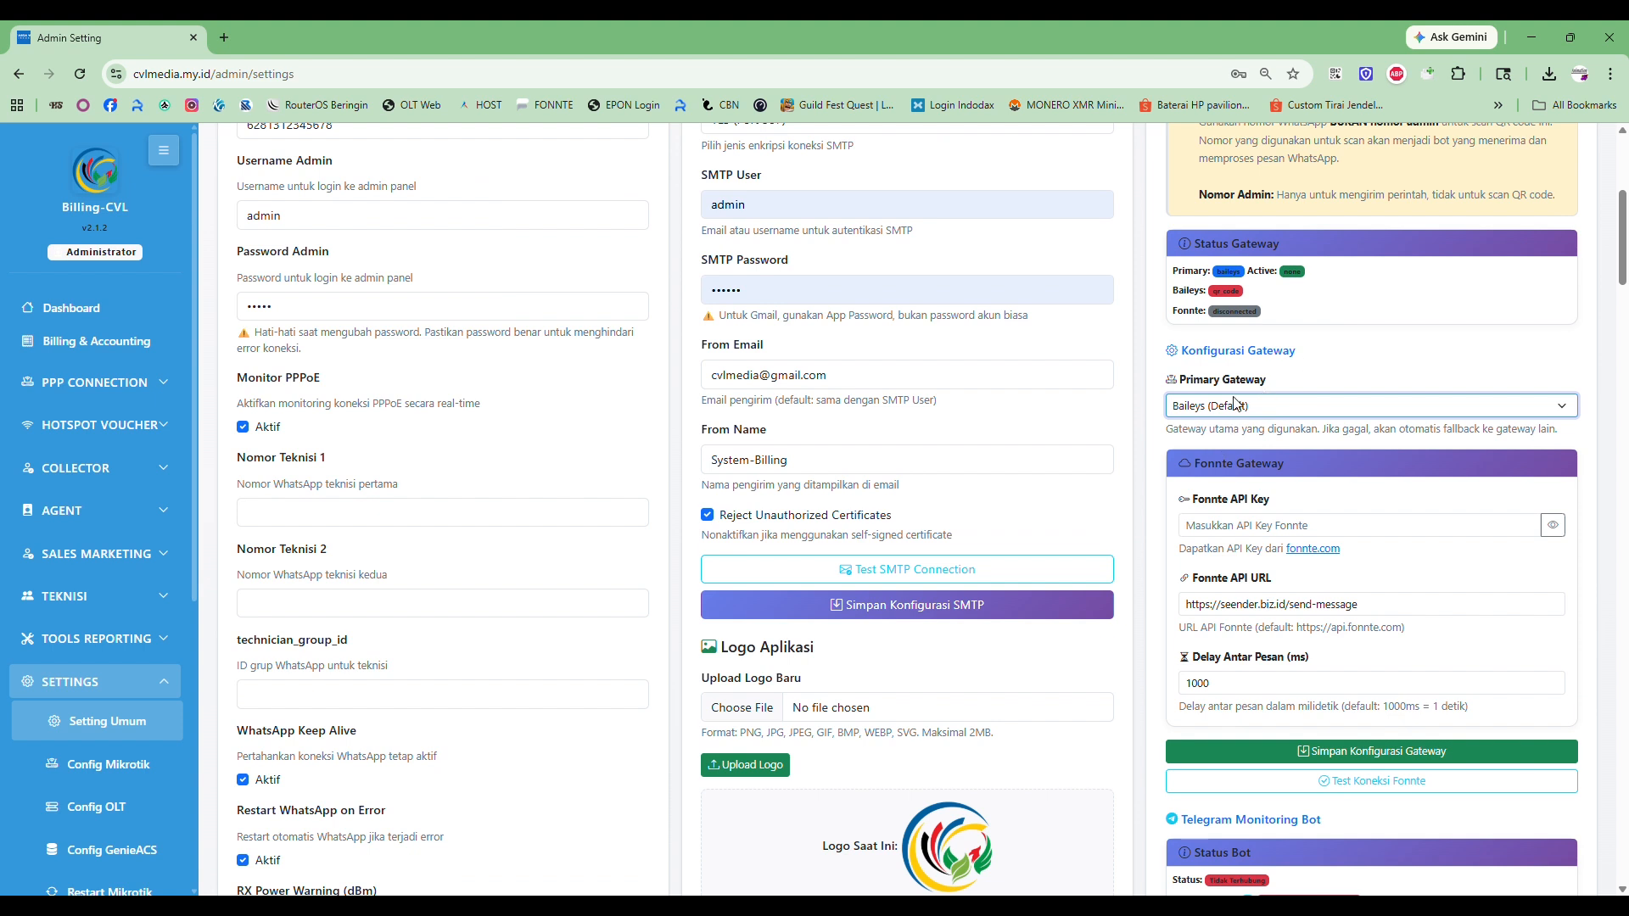
scroll(1297, 280, "up", 5)
scroll(1342, 349, "down", 4)
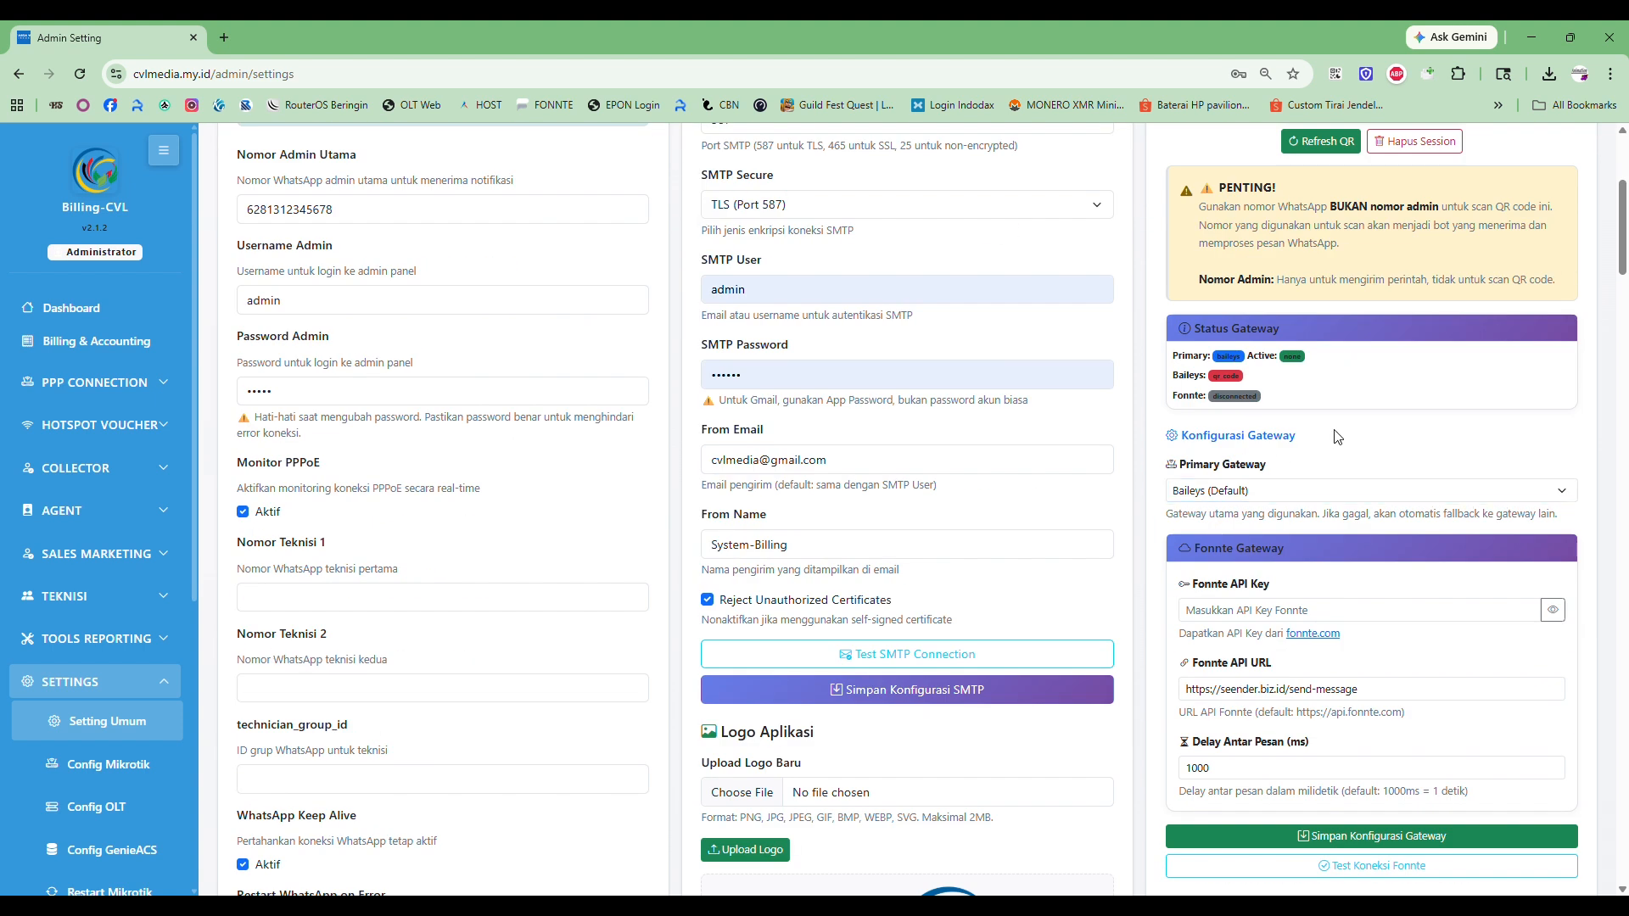
scroll(1264, 509, "down", 1)
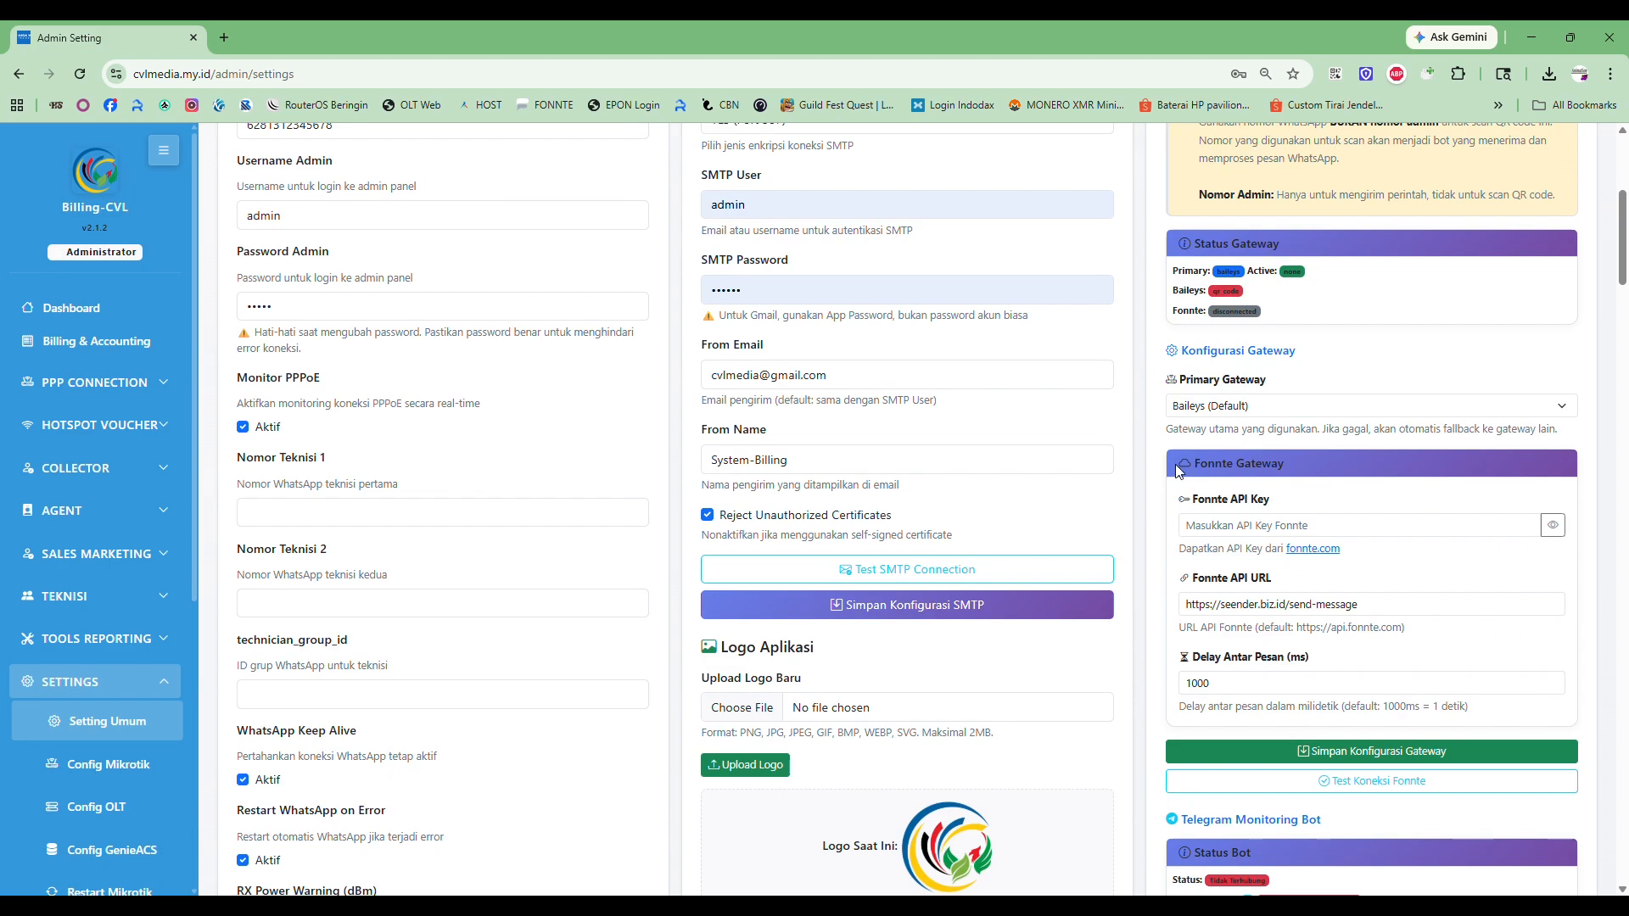
left_click_drag(1175, 472, 1290, 480)
scroll(1292, 483, "down", 2)
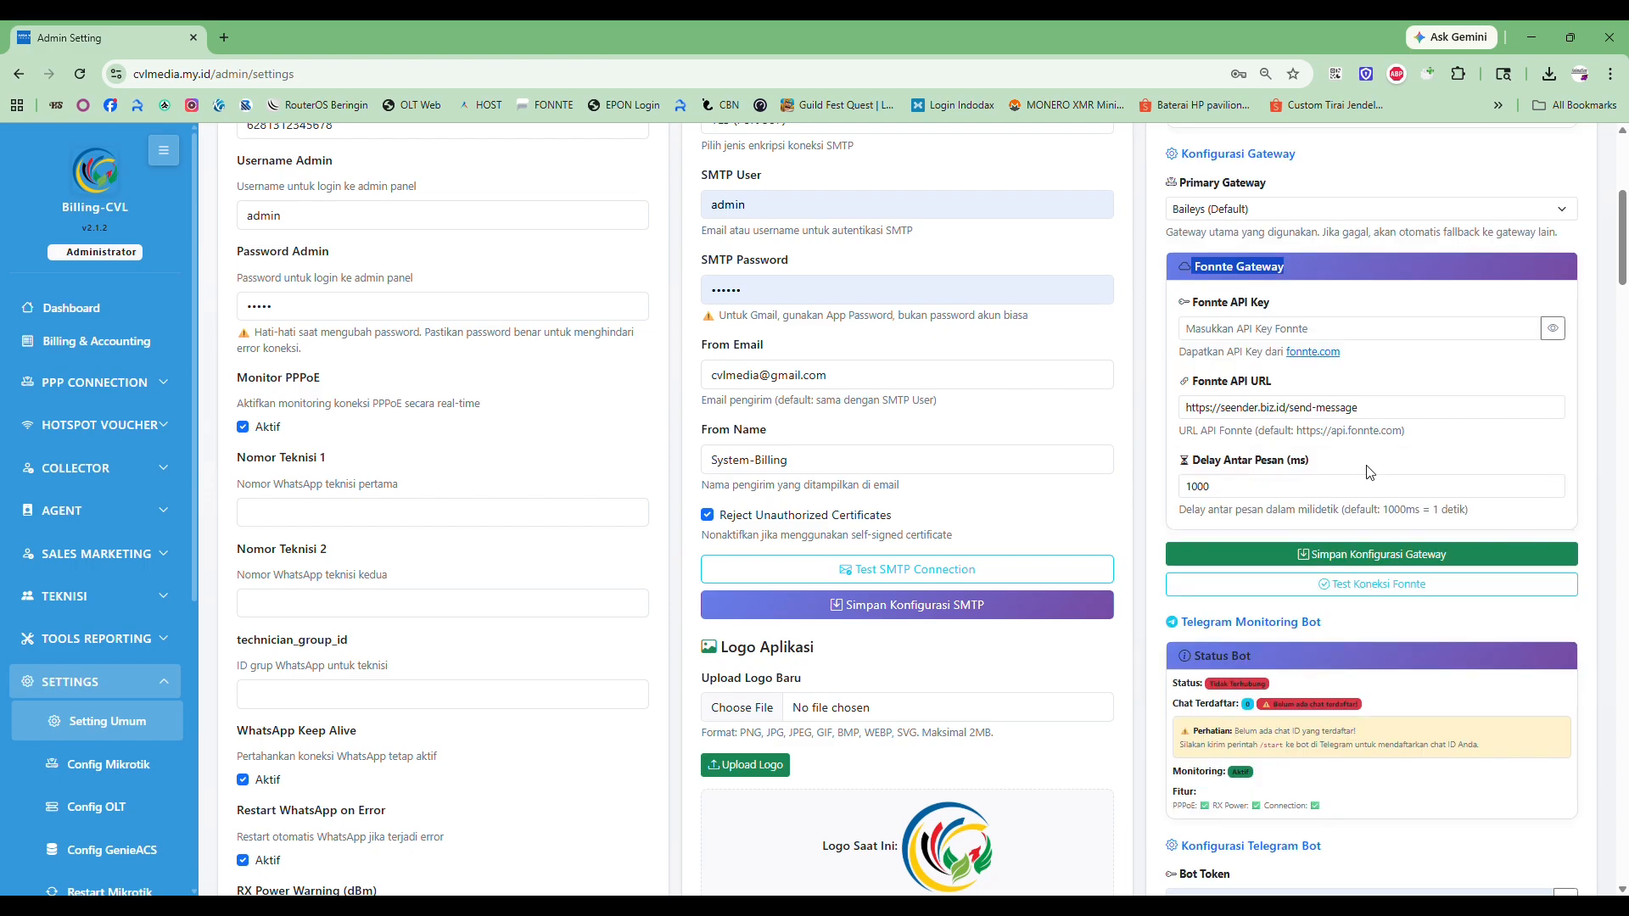
left_click(1339, 270)
left_click_drag(1190, 266, 1289, 279)
left_click(1315, 278)
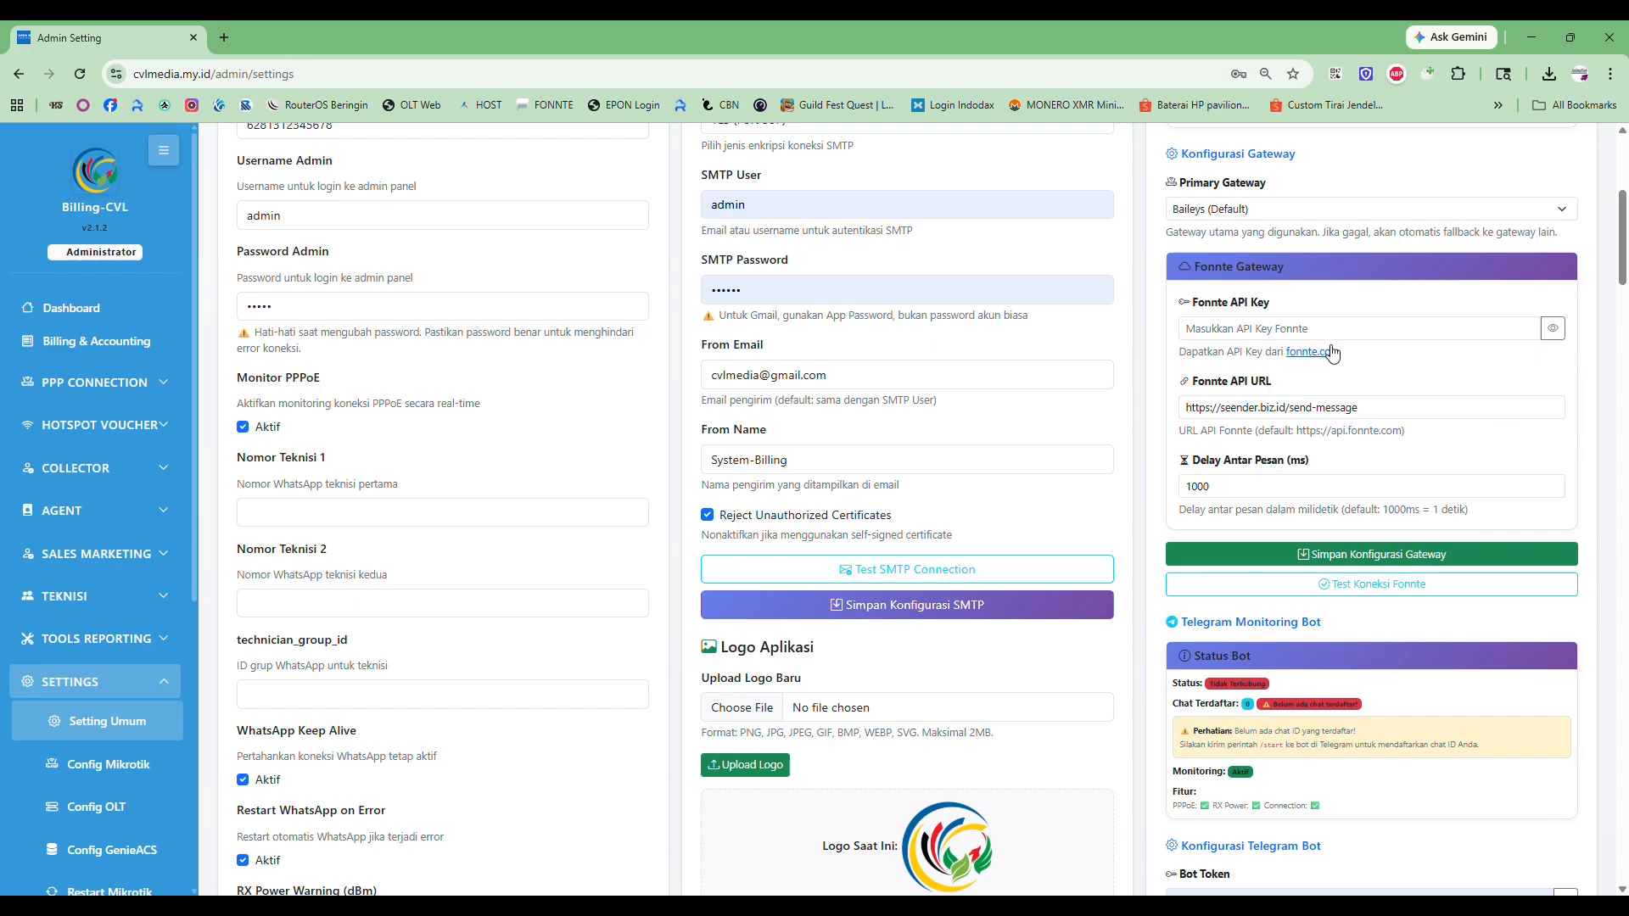
Examine the Telegram Monitoring Bot status and compare it with the Fonnte Gateway settings and connection test option above it
scroll(1331, 352, "down", 5)
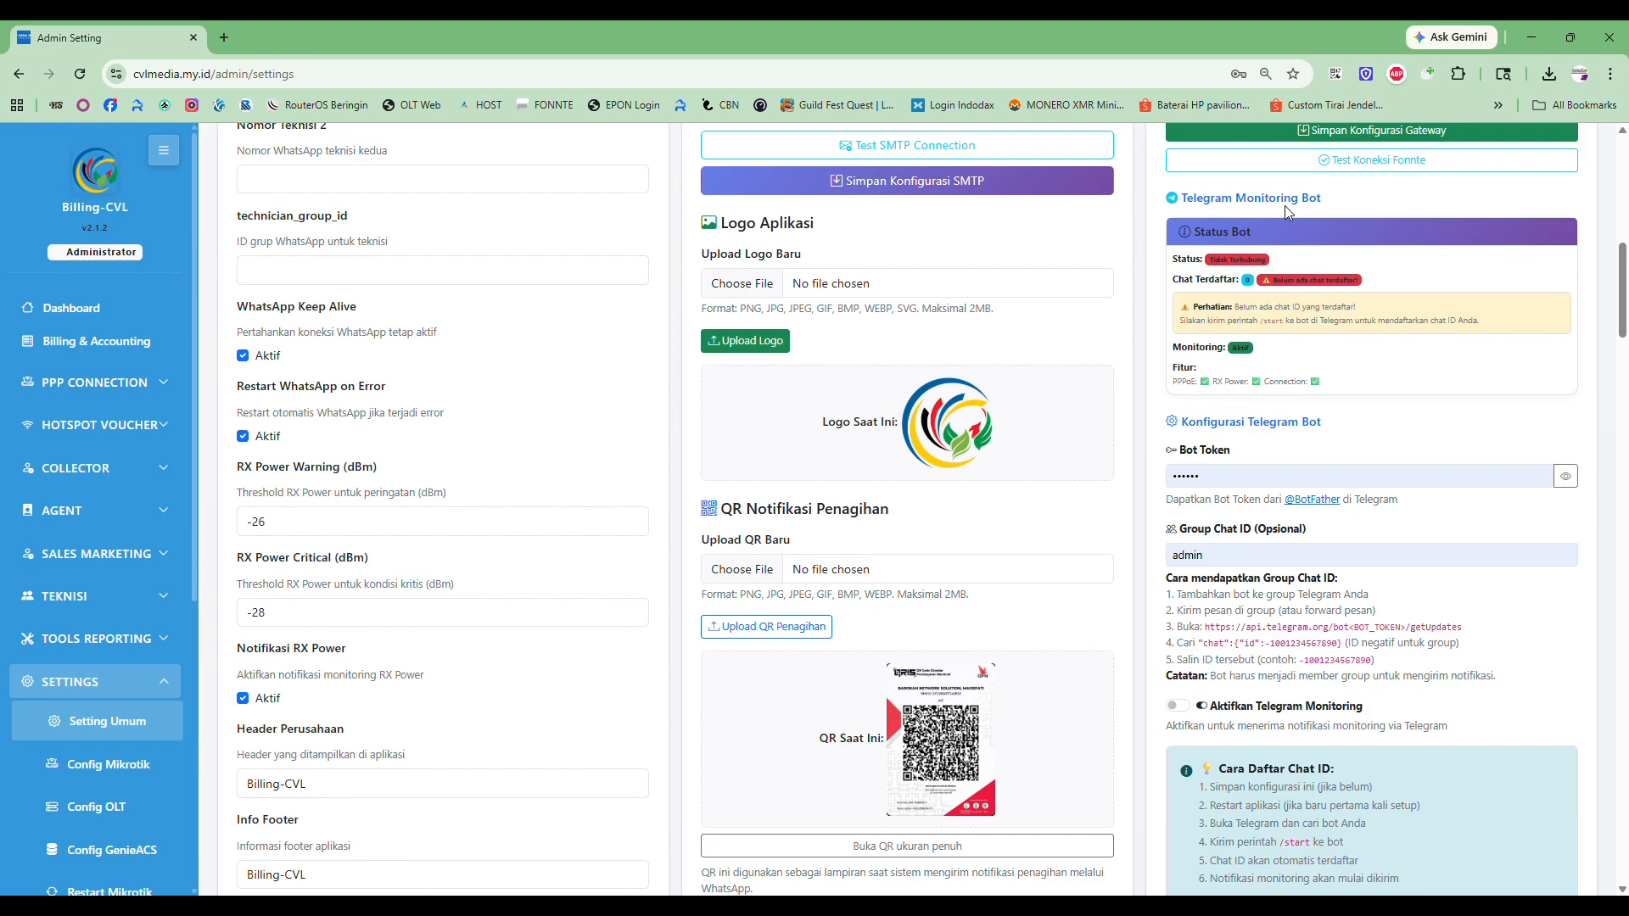
left_click_drag(1327, 204, 1192, 202)
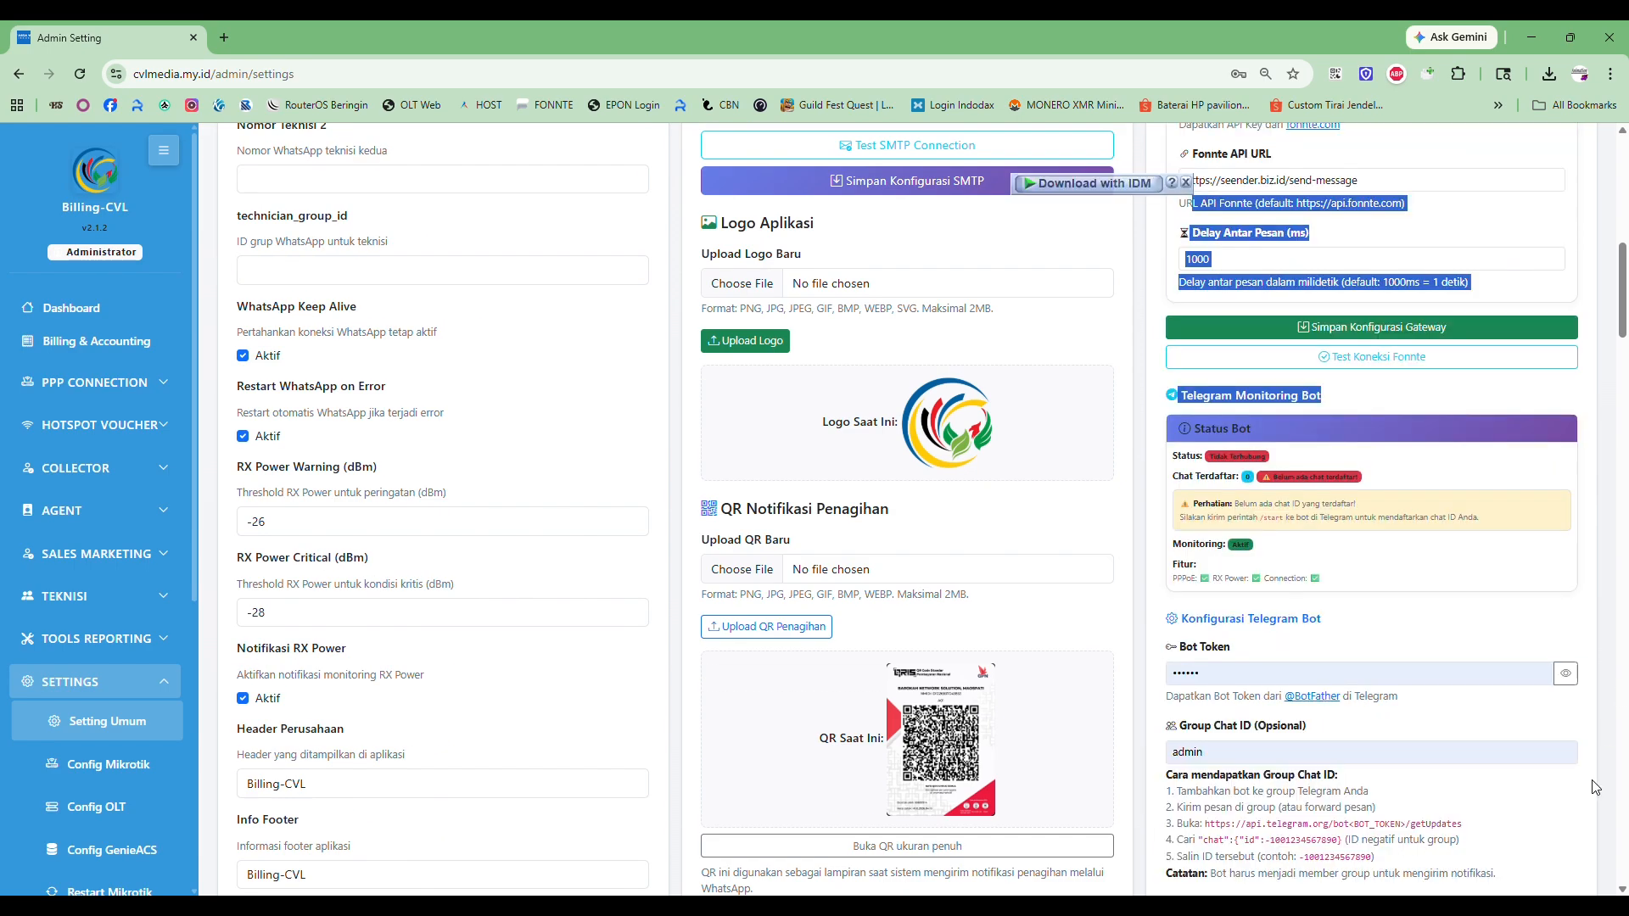
left_click(1485, 395)
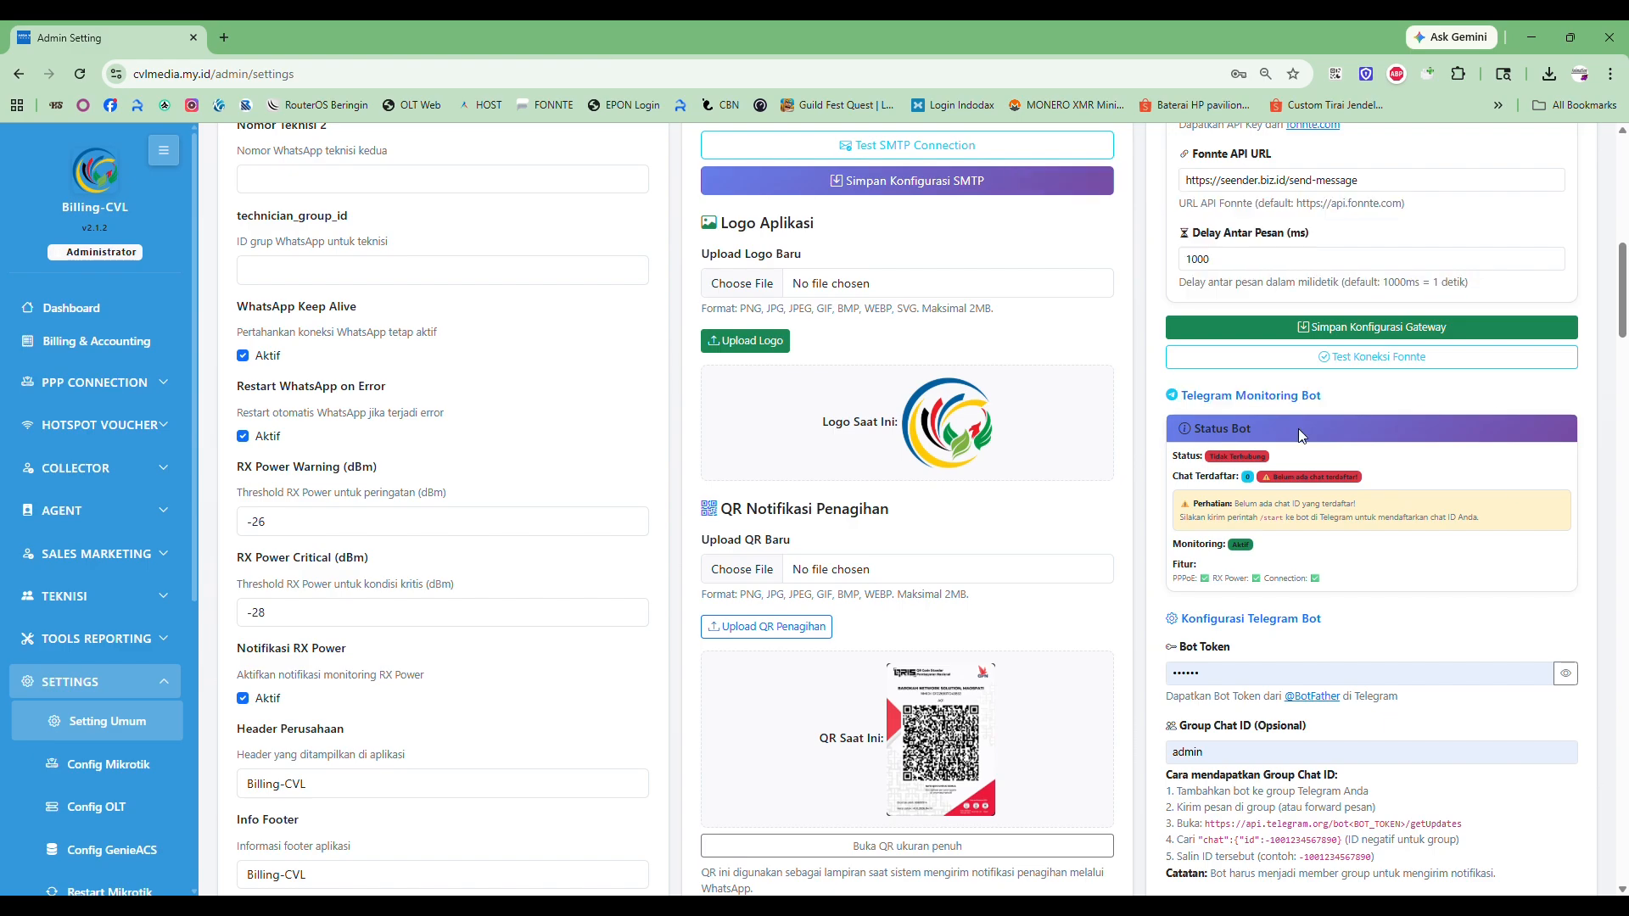
scroll(1306, 440, "down", 1)
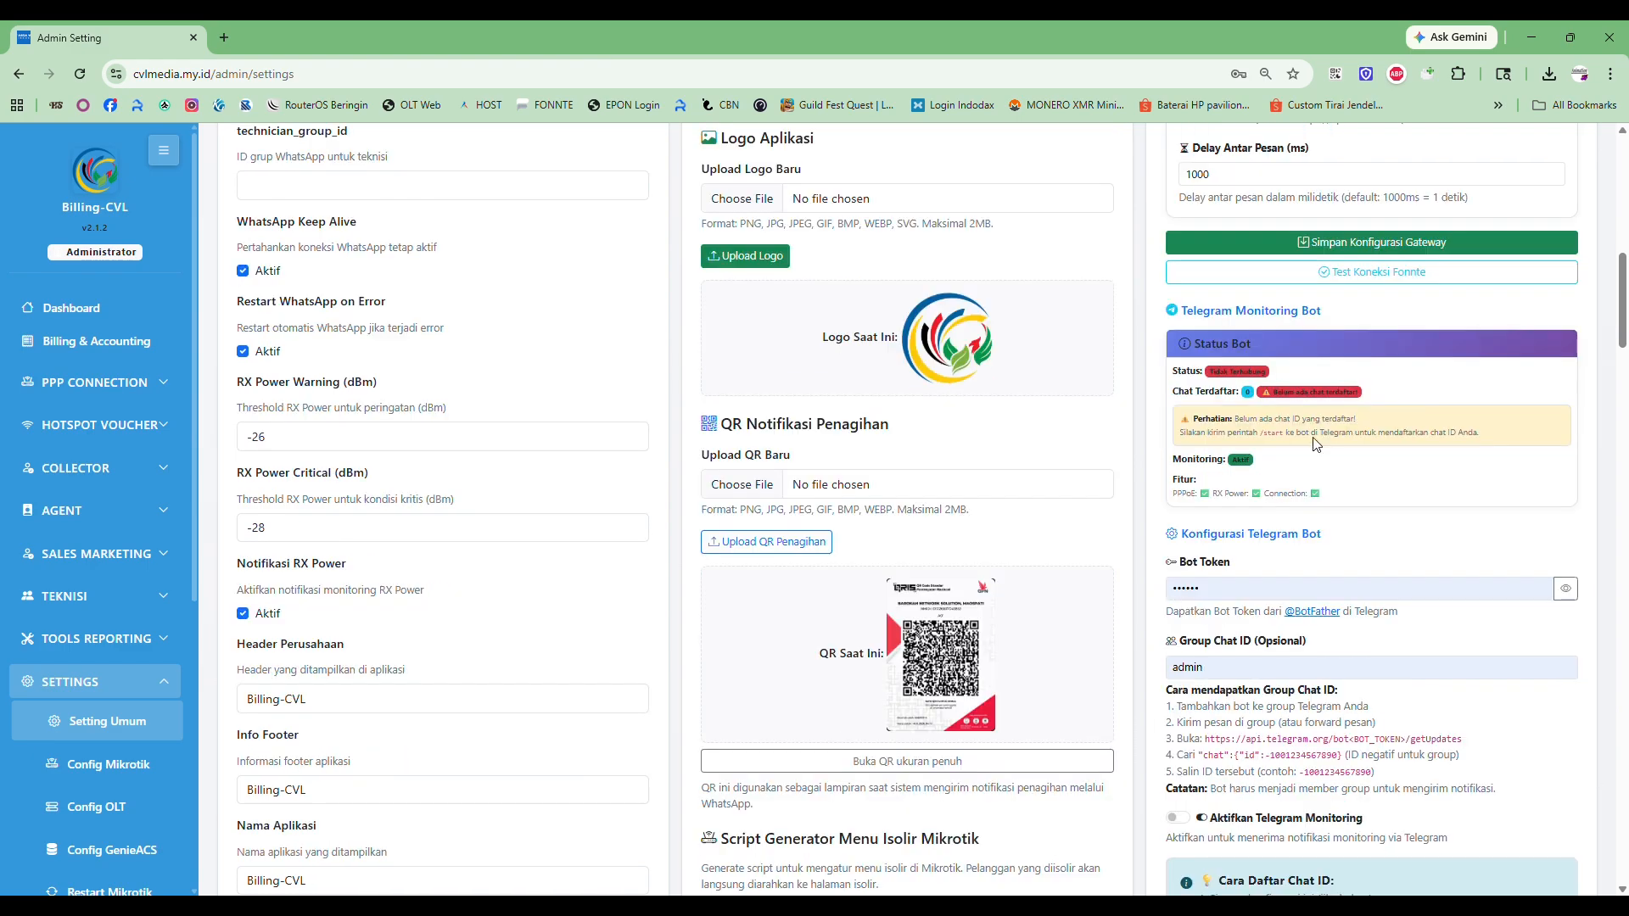
scroll(1315, 443, "up", 7)
scroll(1357, 601, "down", 3)
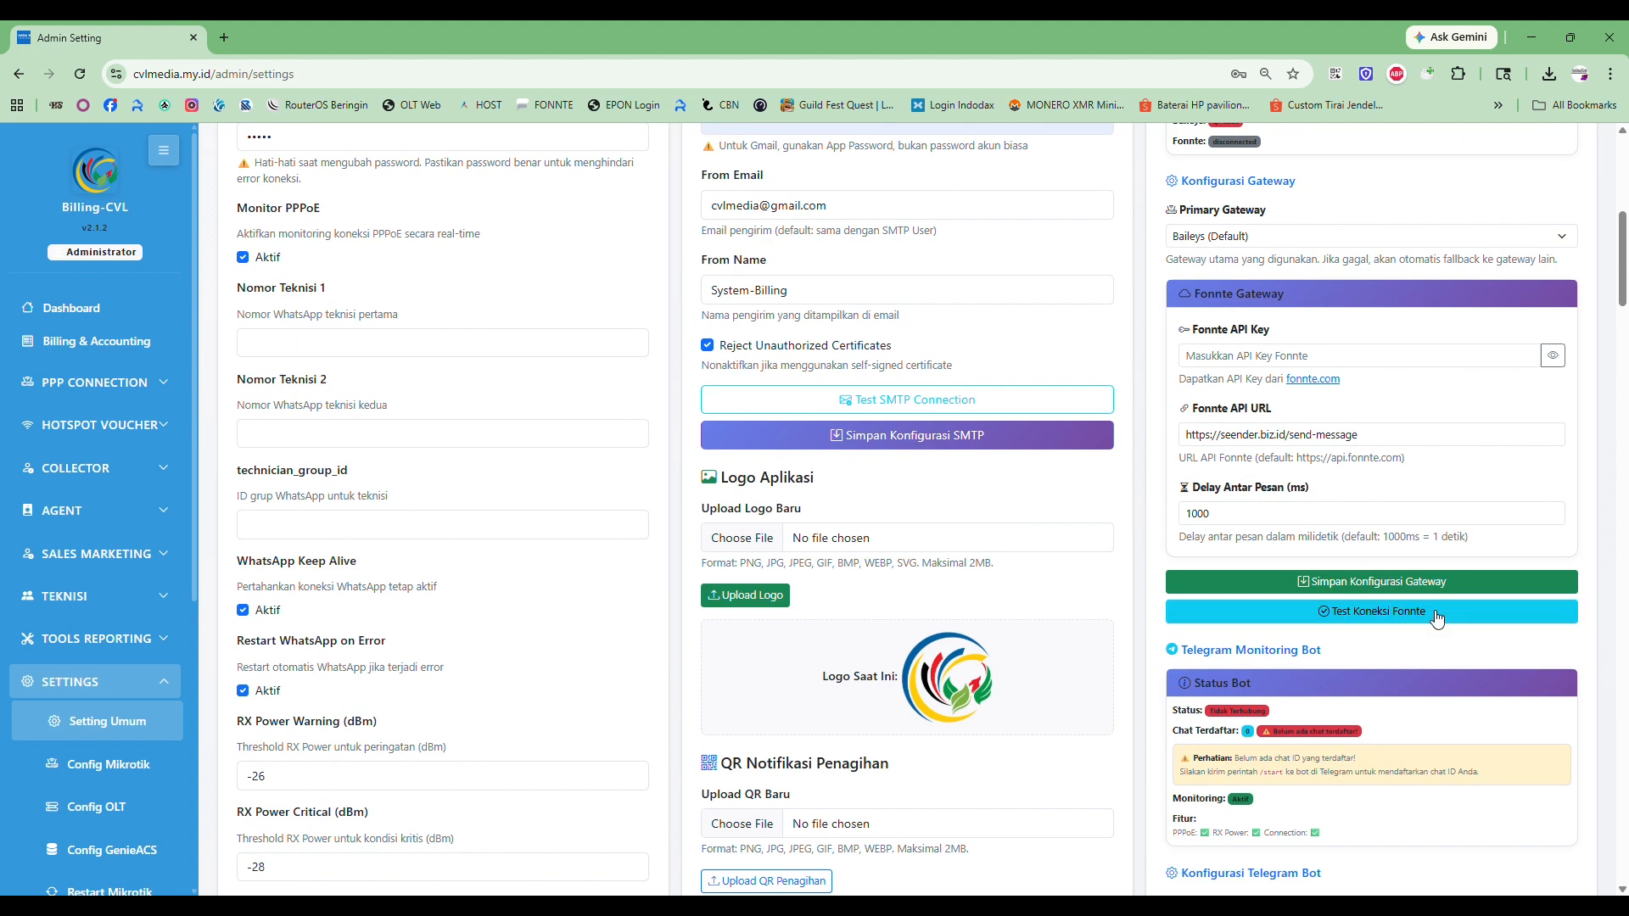
scroll(1477, 643, "down", 1)
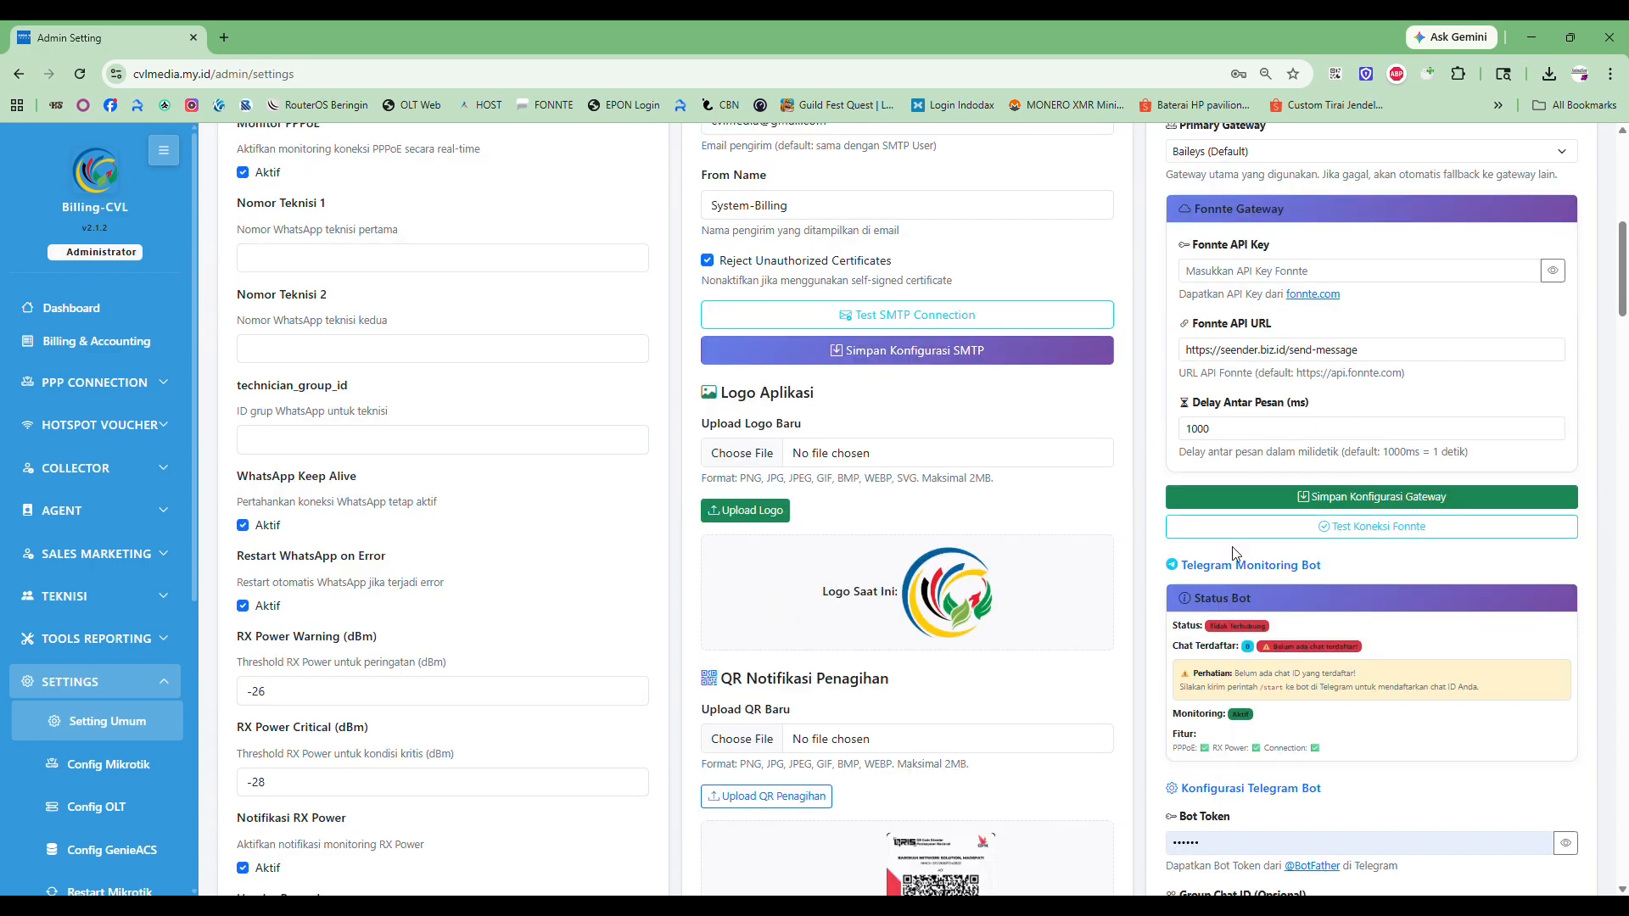
scroll(1250, 564, "down", 2)
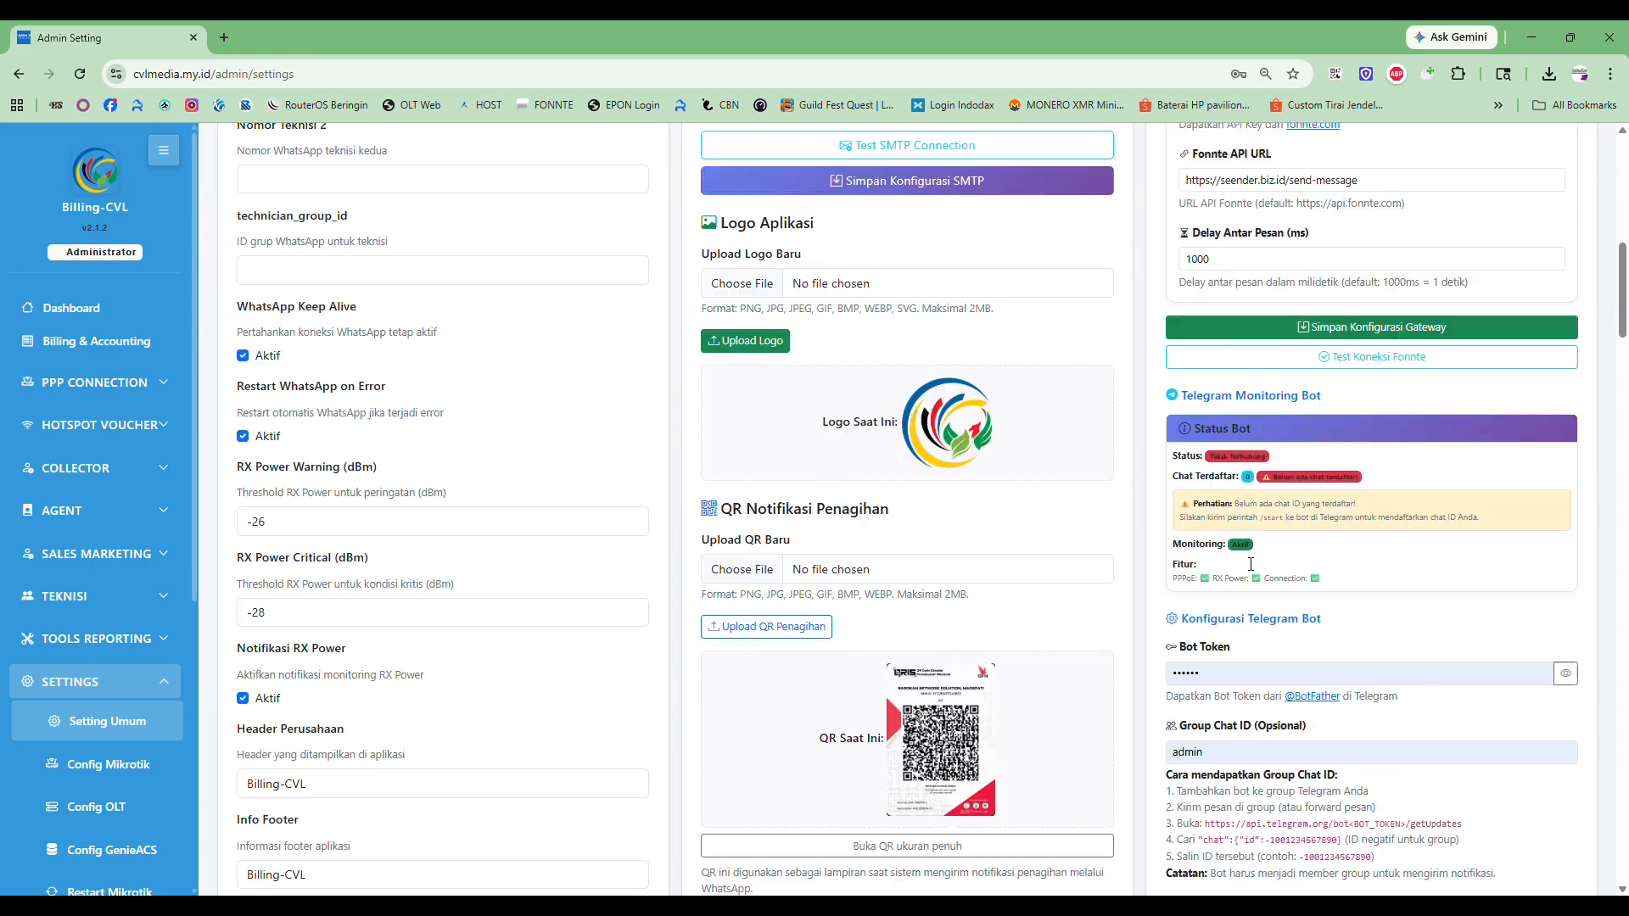
Examine the Konfigurasi Telegram Bot fields and the instructions for obtaining the Group Chat ID
scroll(1245, 556, "down", 2)
scroll(1213, 469, "down", 1)
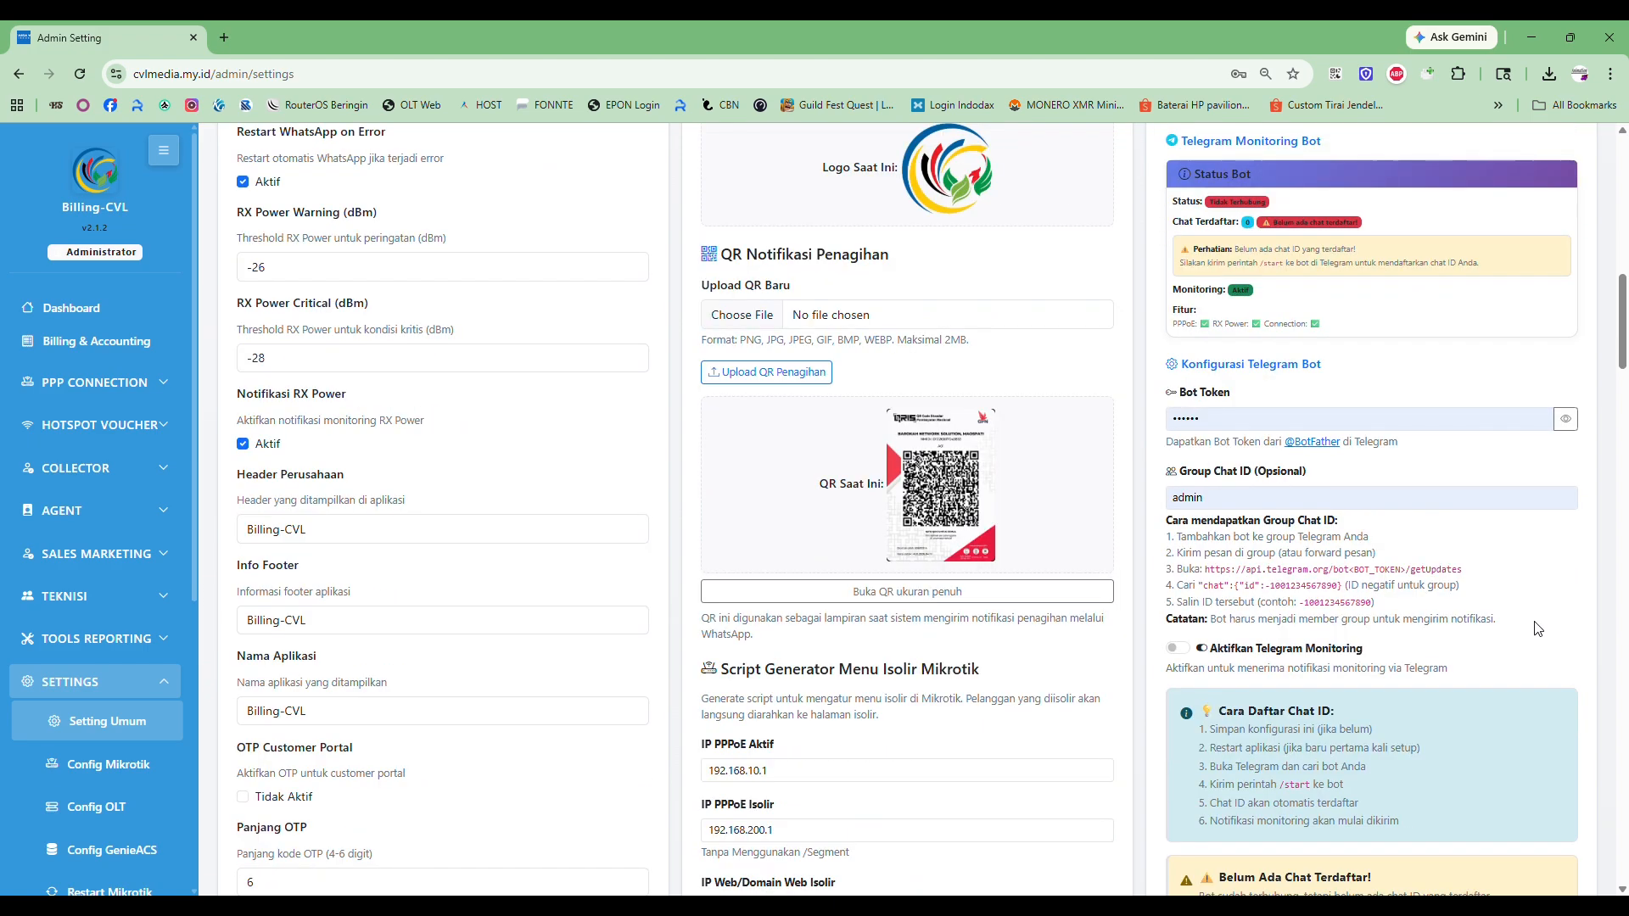
left_click_drag(1497, 652, 1515, 514)
left_click(1517, 558)
scroll(1234, 557, "down", 2)
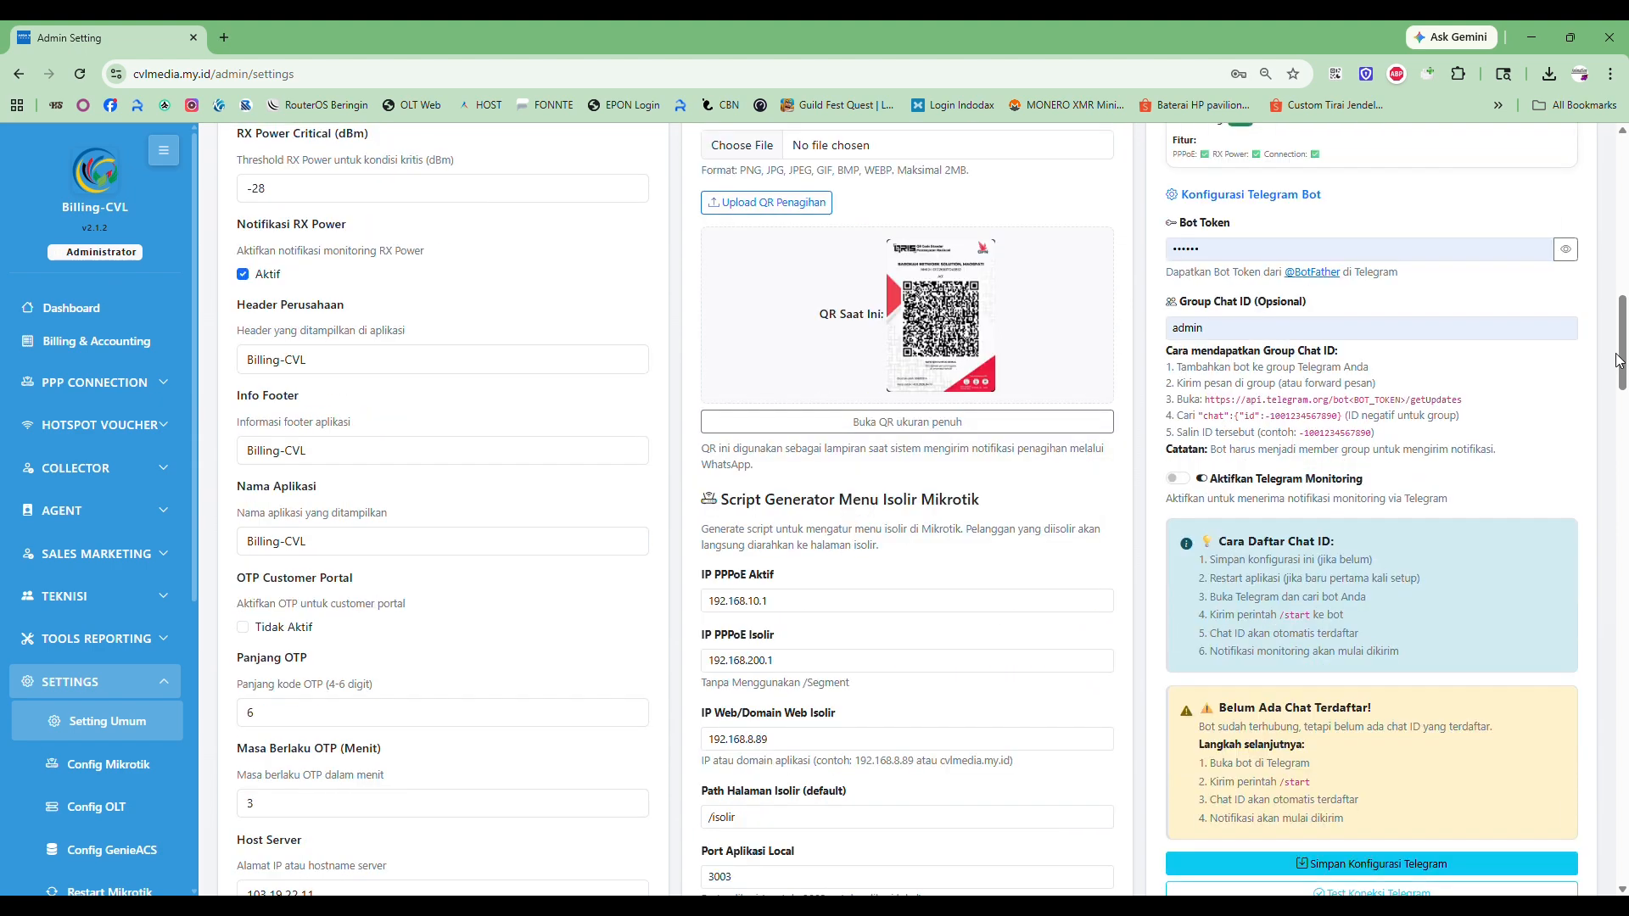
Examine the Fitur Monitoring and Daftar Perintah sections and skim the remaining Pengaturan Sistem fields
scroll(1489, 449, "down", 2)
scroll(1486, 455, "down", 6)
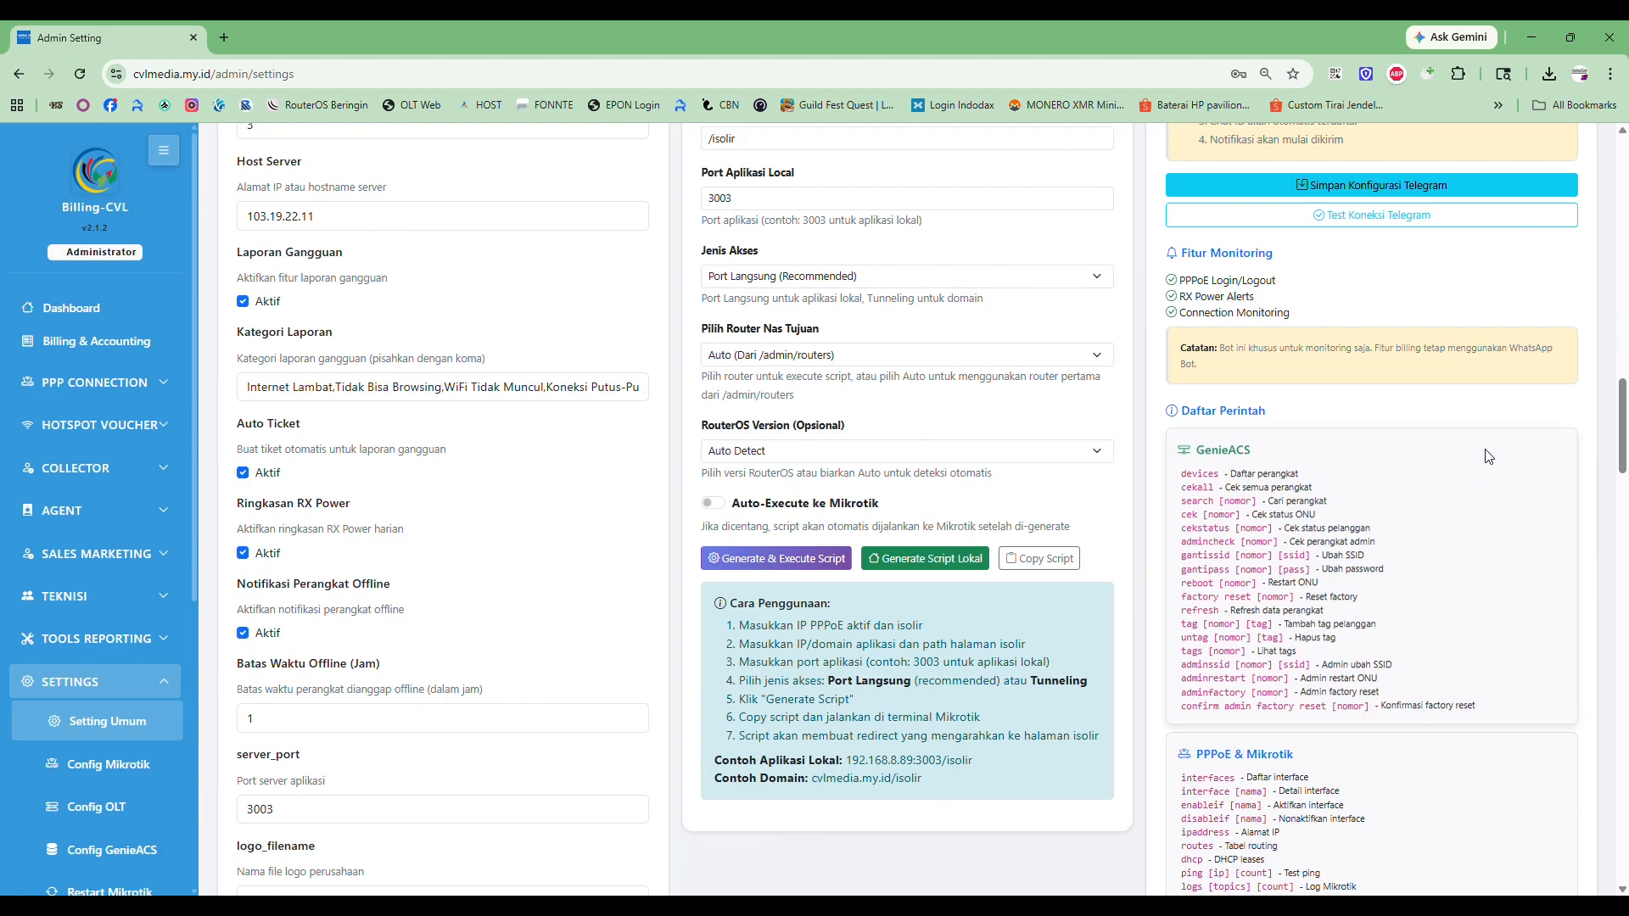
scroll(1487, 458, "down", 20)
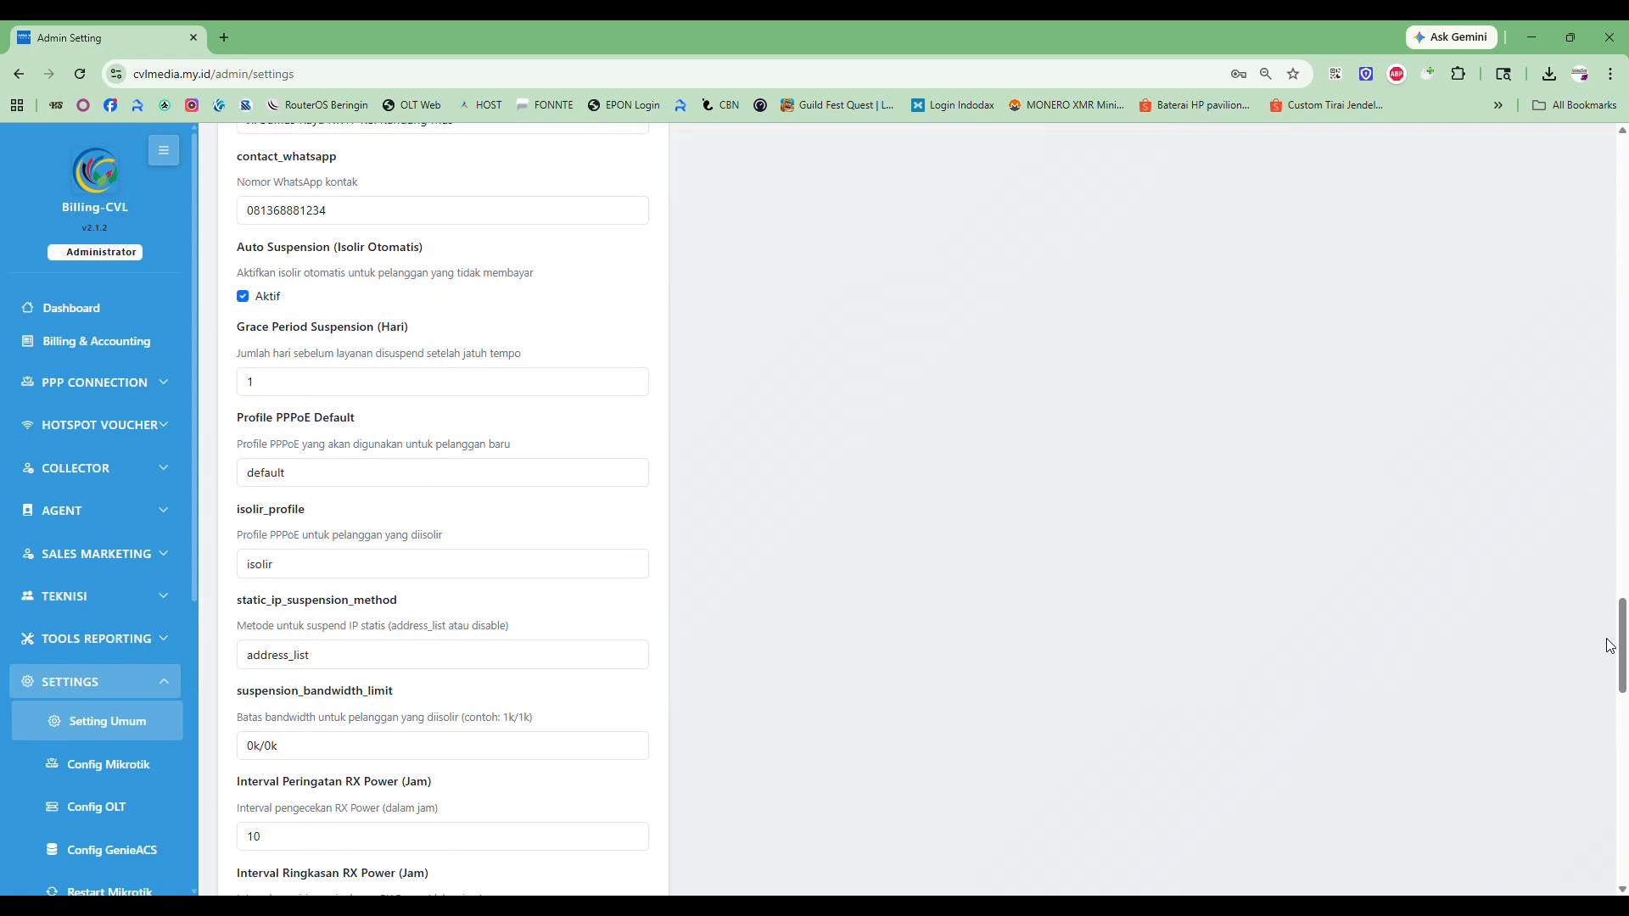
left_click_drag(1622, 647, 1617, 179)
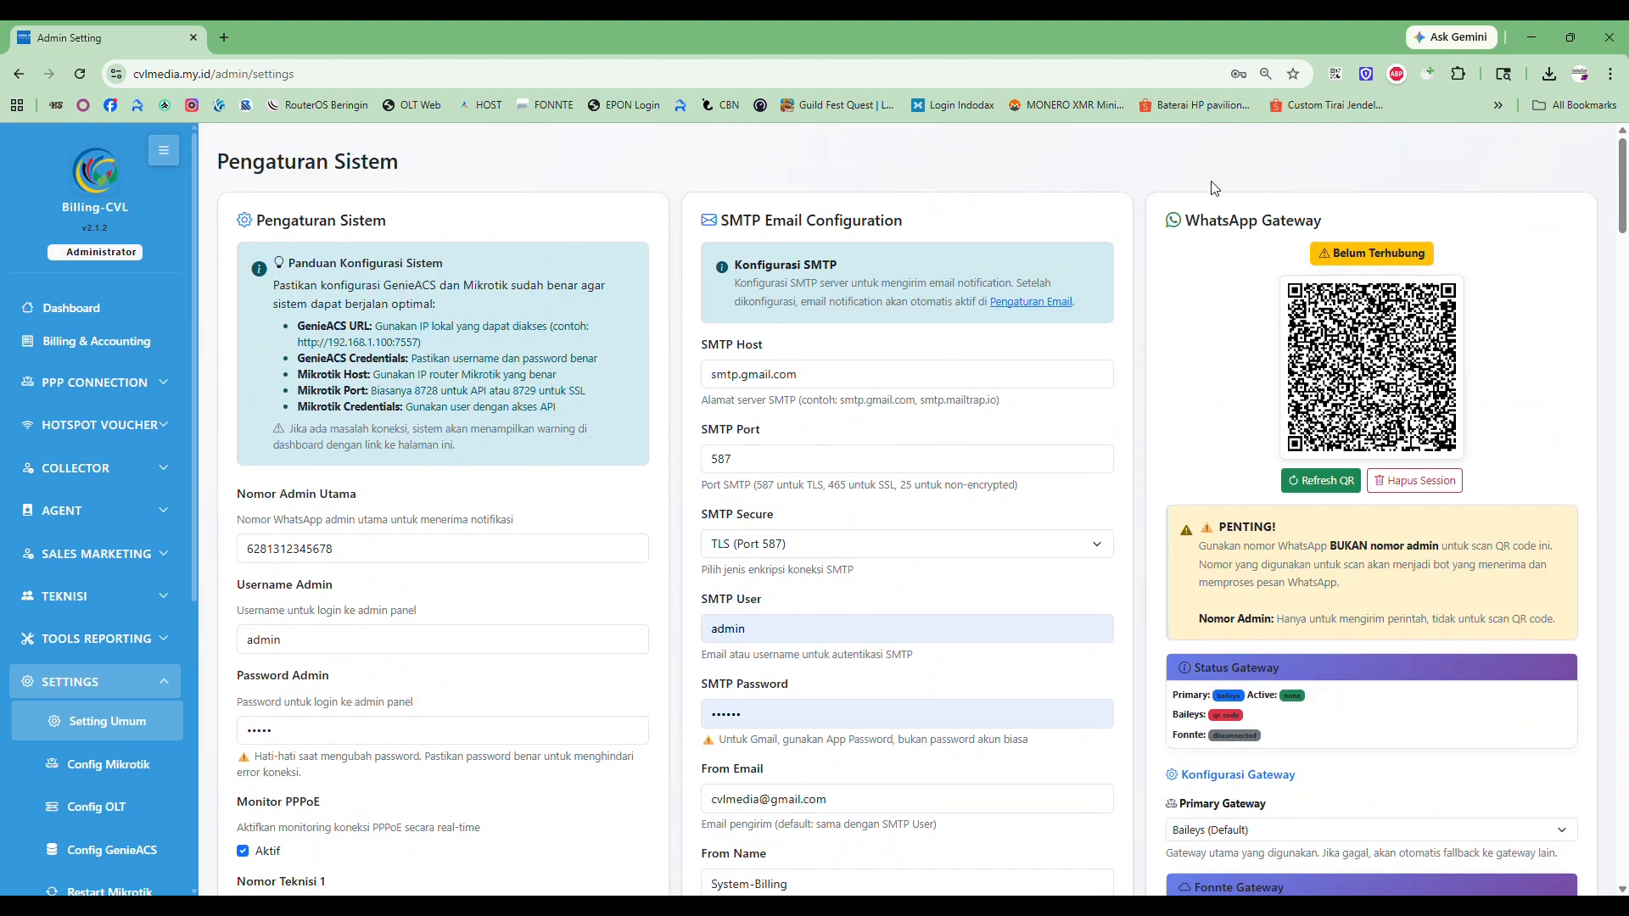
scroll(415, 623, "down", 8)
scroll(416, 628, "down", 13)
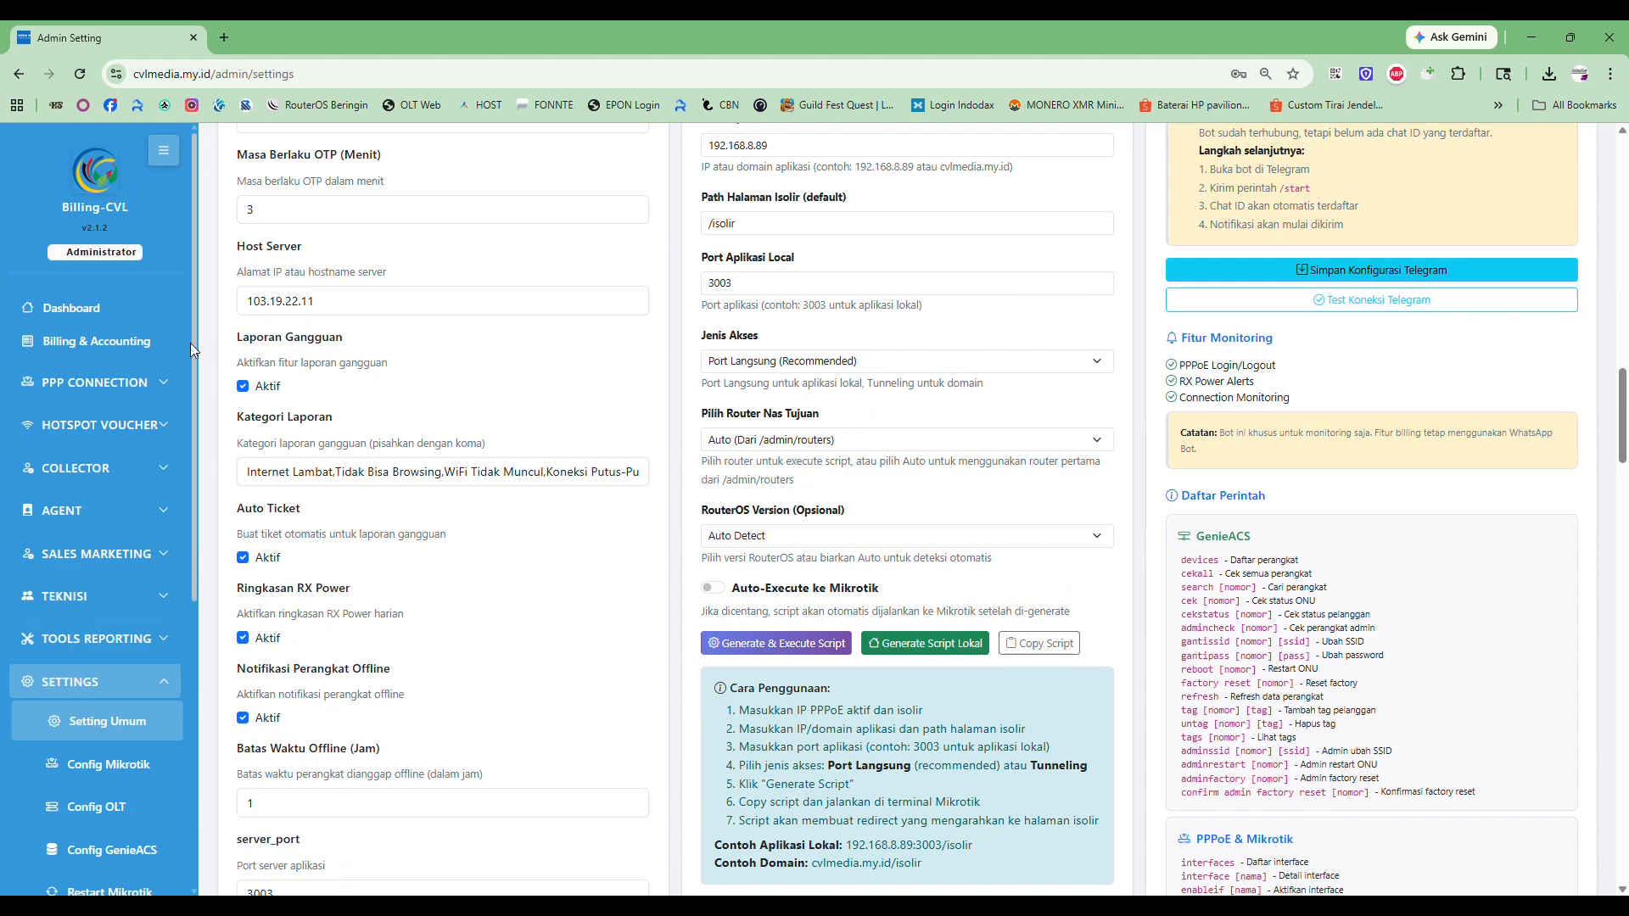
Go to the Config Mikrotik settings and open the Tambah Router Mikrotik form
left_click_drag(195, 338, 195, 552)
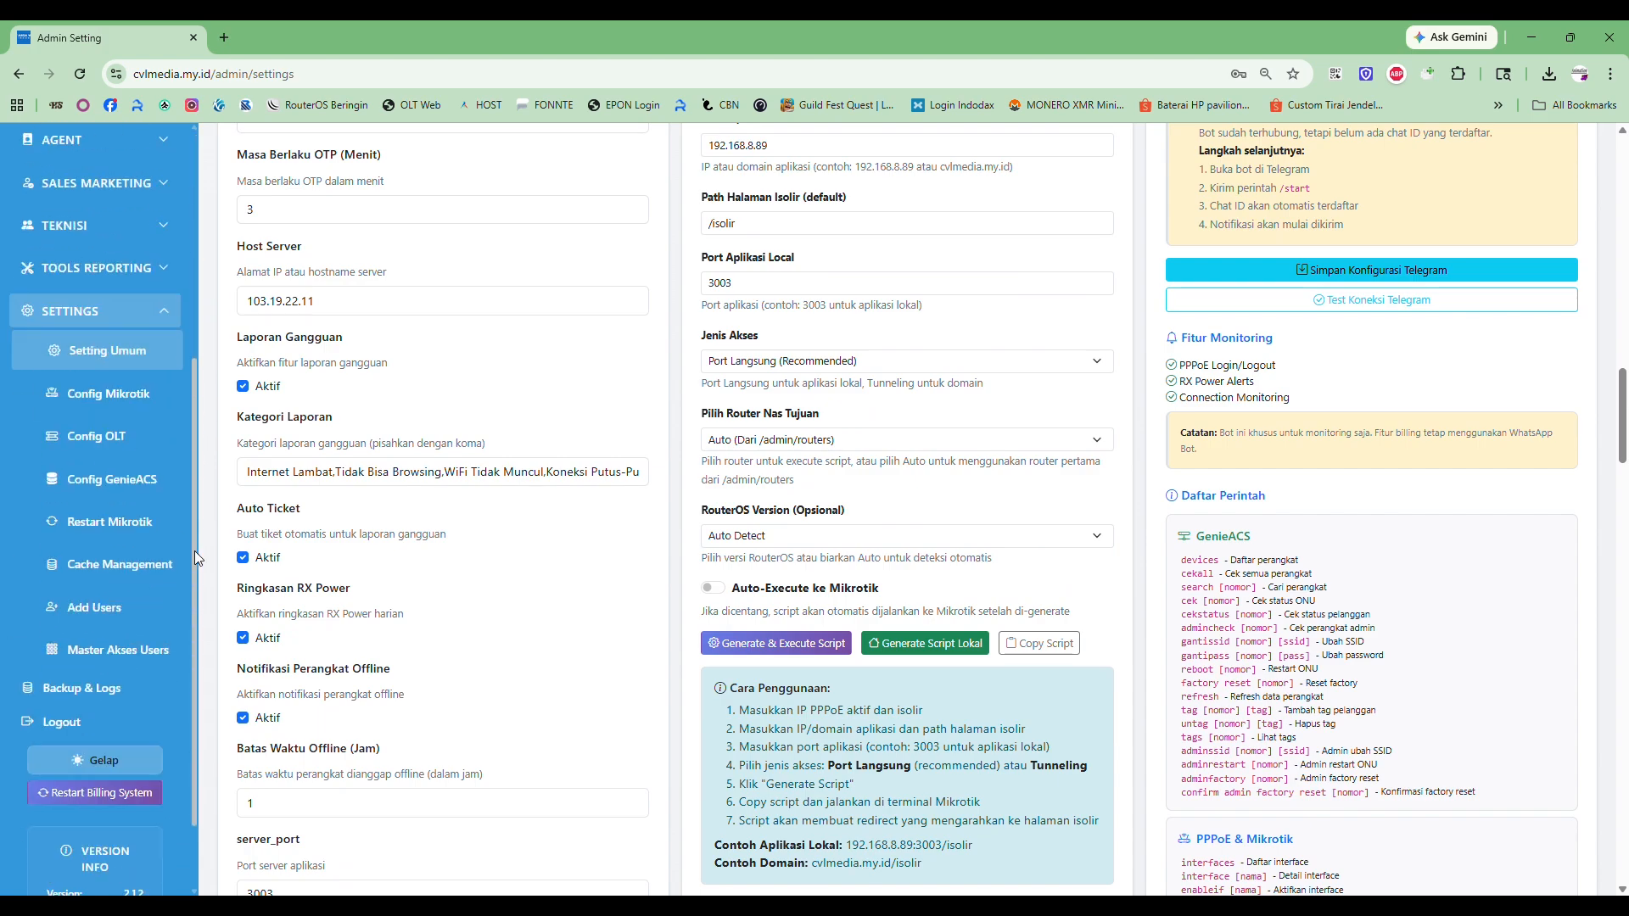
left_click(136, 392)
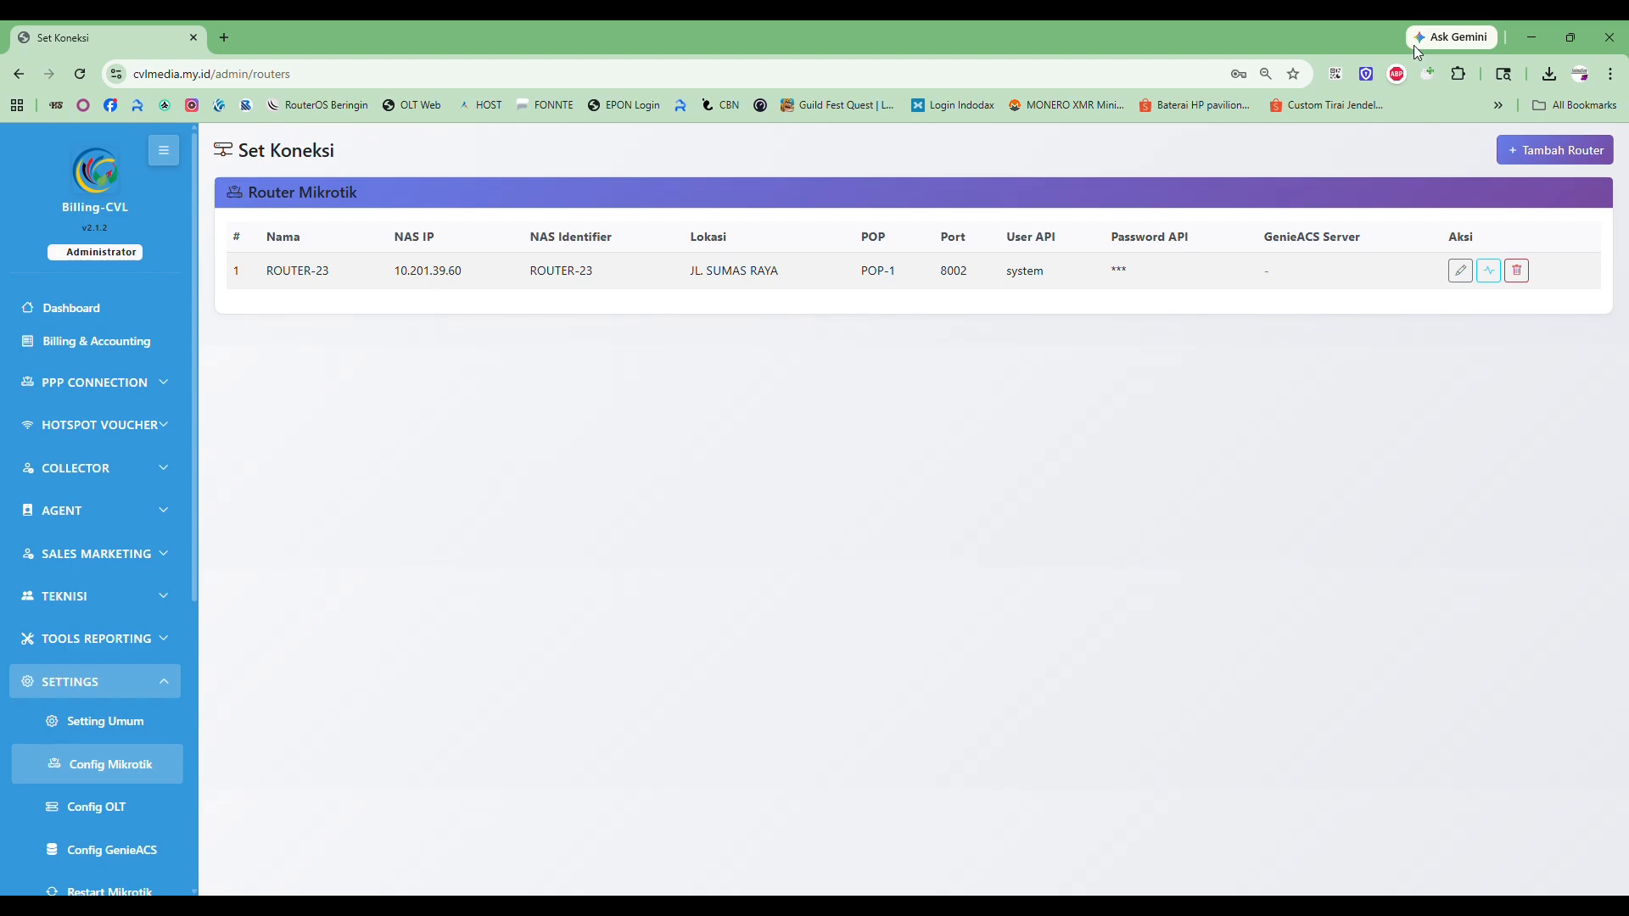
left_click(1553, 153)
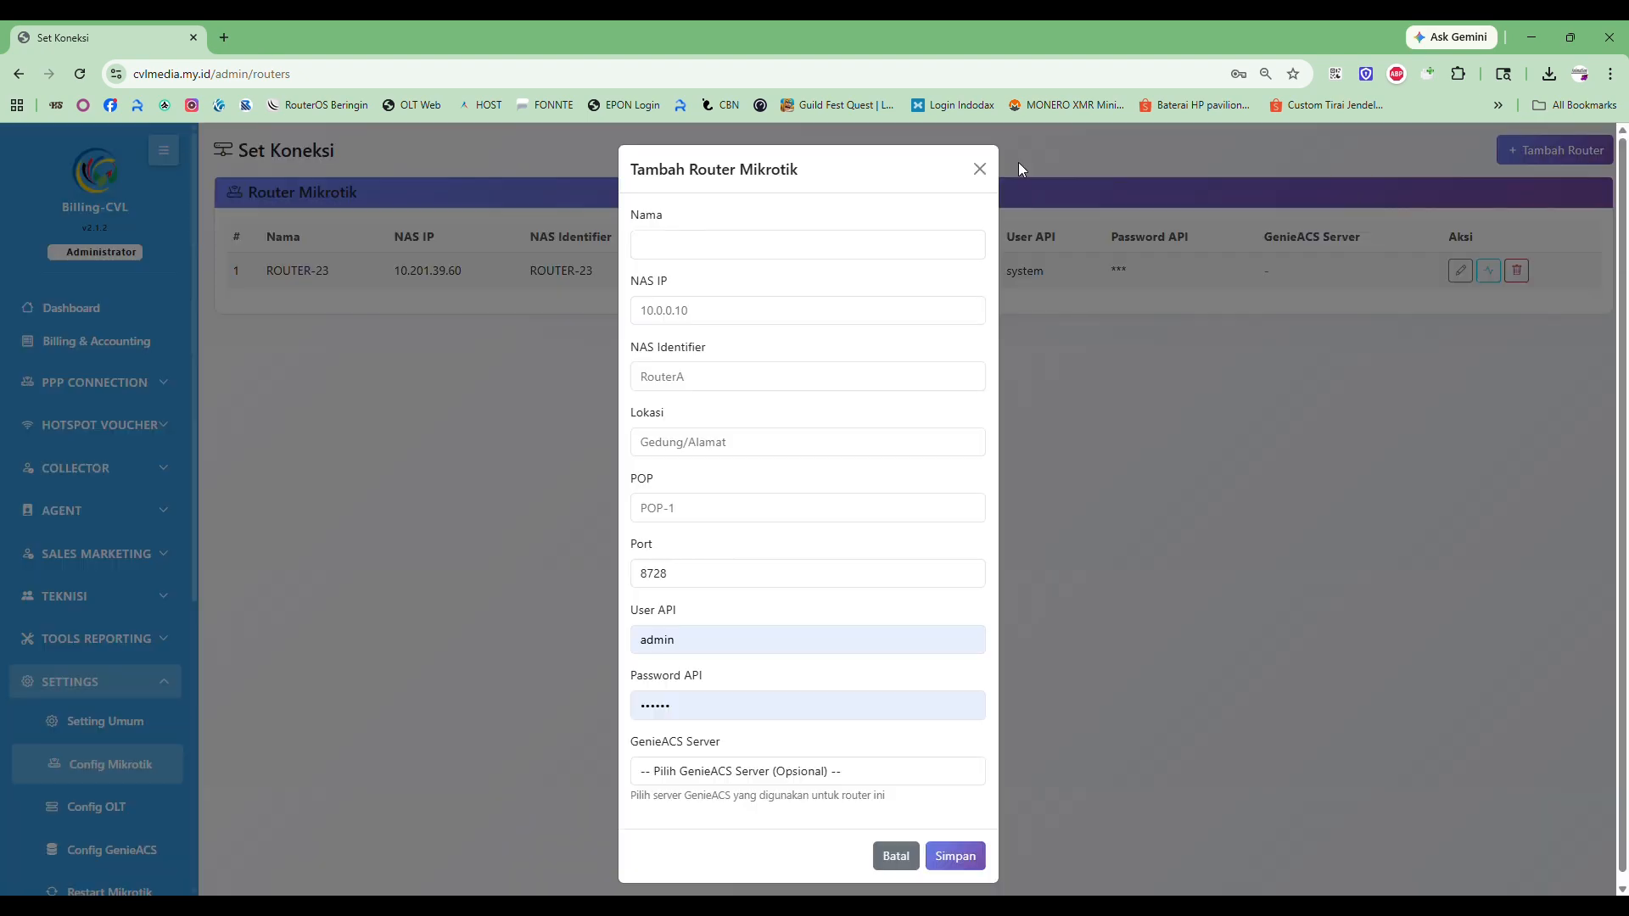
Examine the Nama, NAS IP, NAS Identifier, Lokasi and POP fields of the new router form
left_click(698, 258)
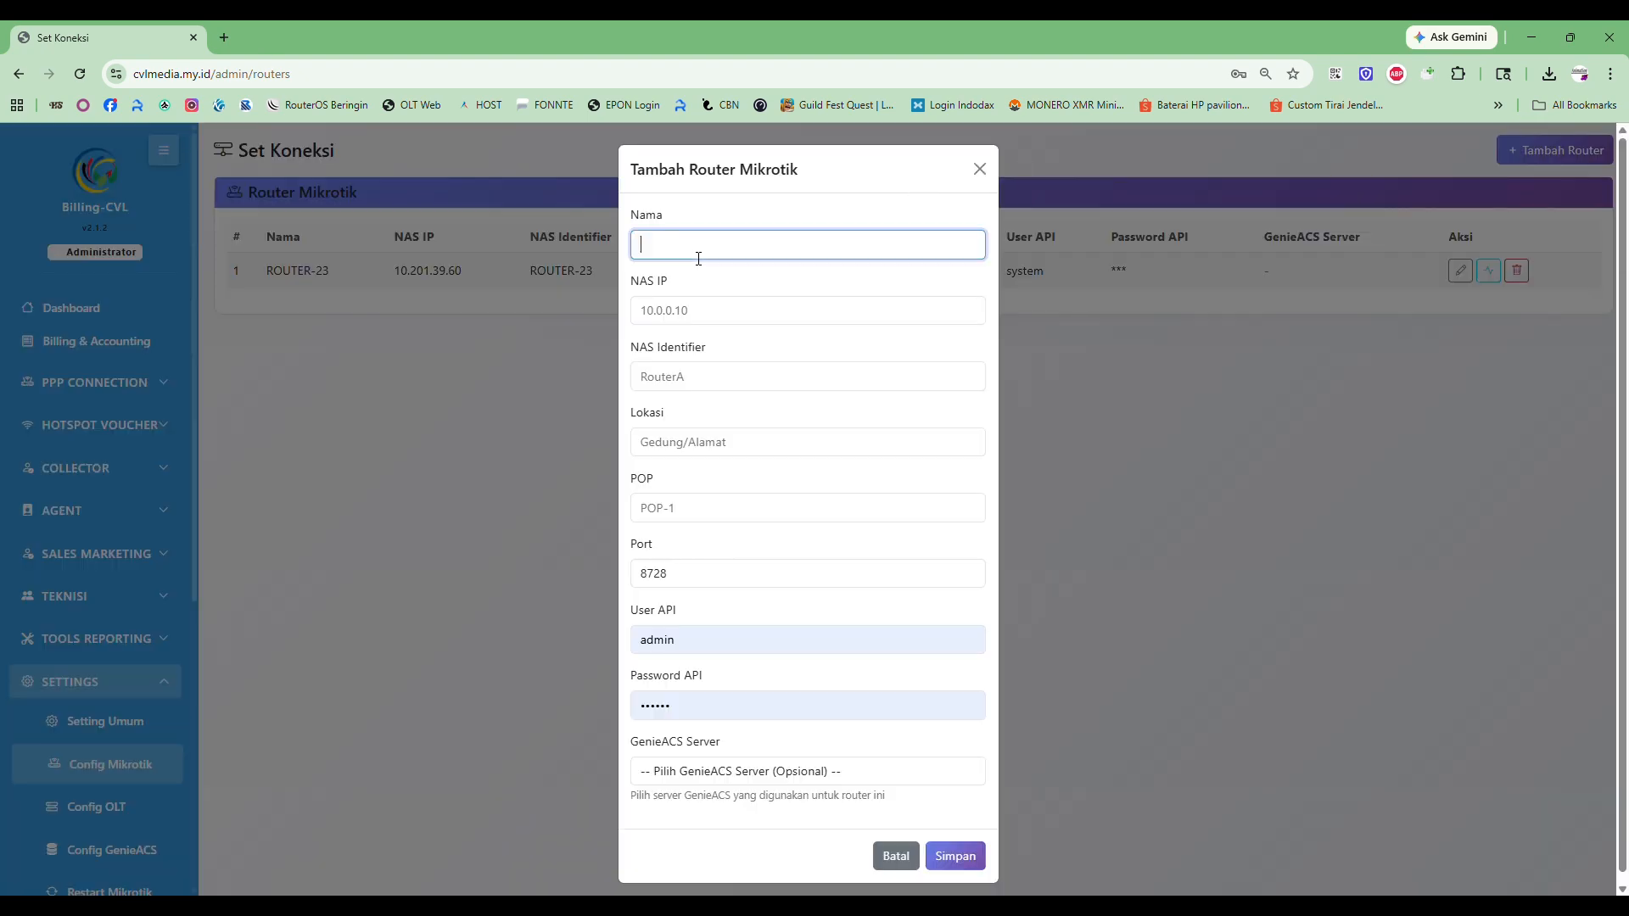
left_click(704, 313)
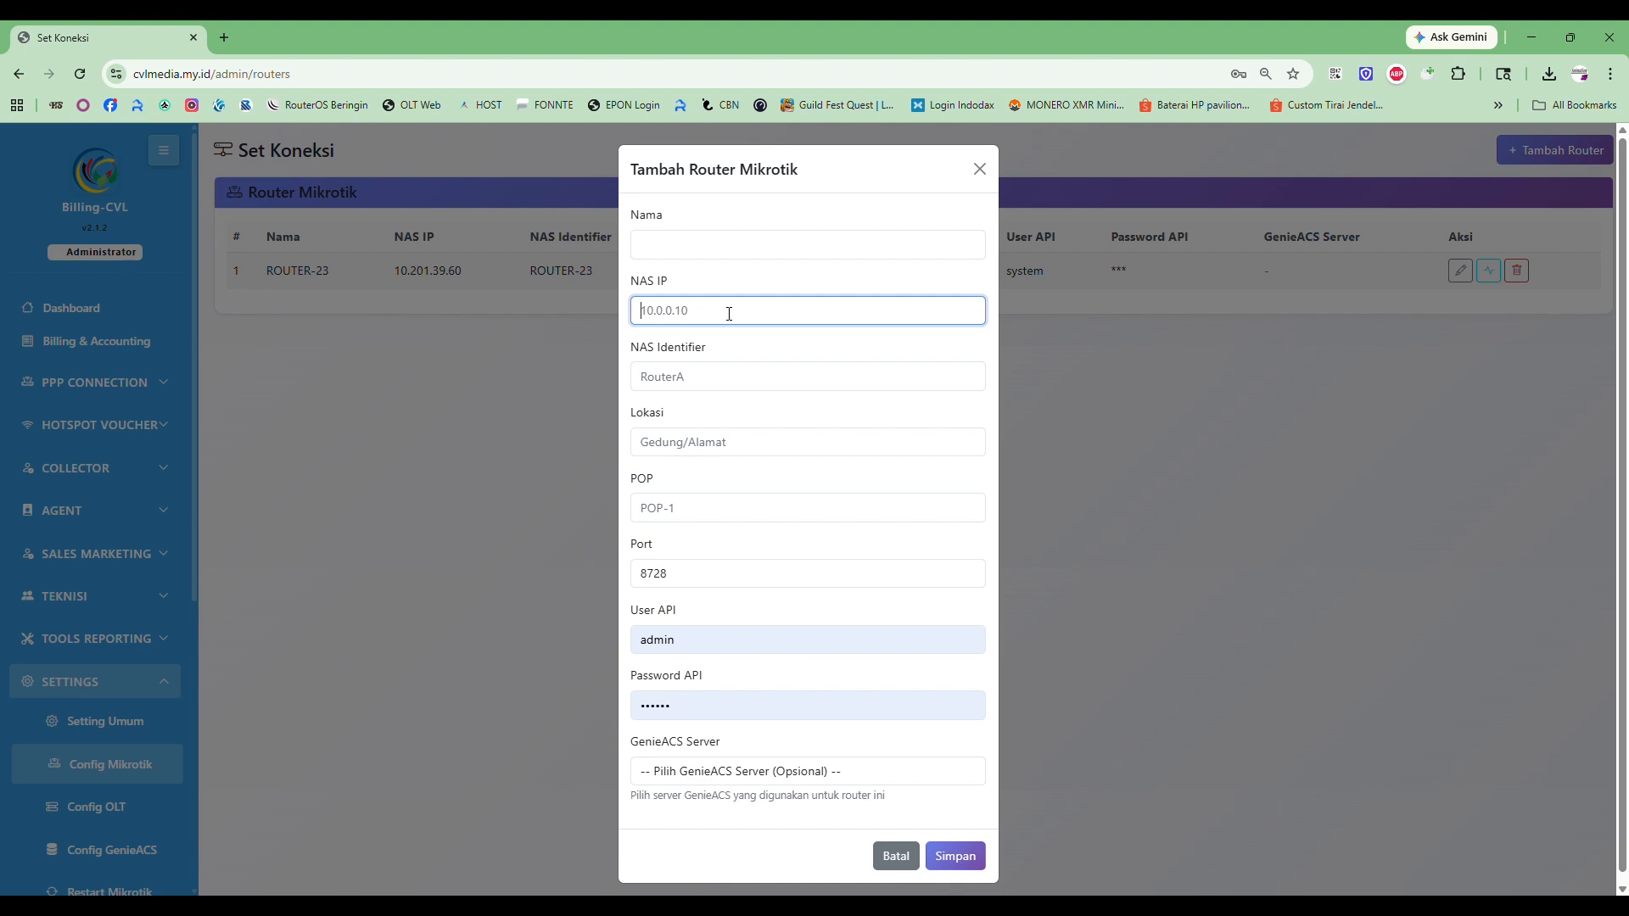
left_click(690, 386)
left_click(748, 418)
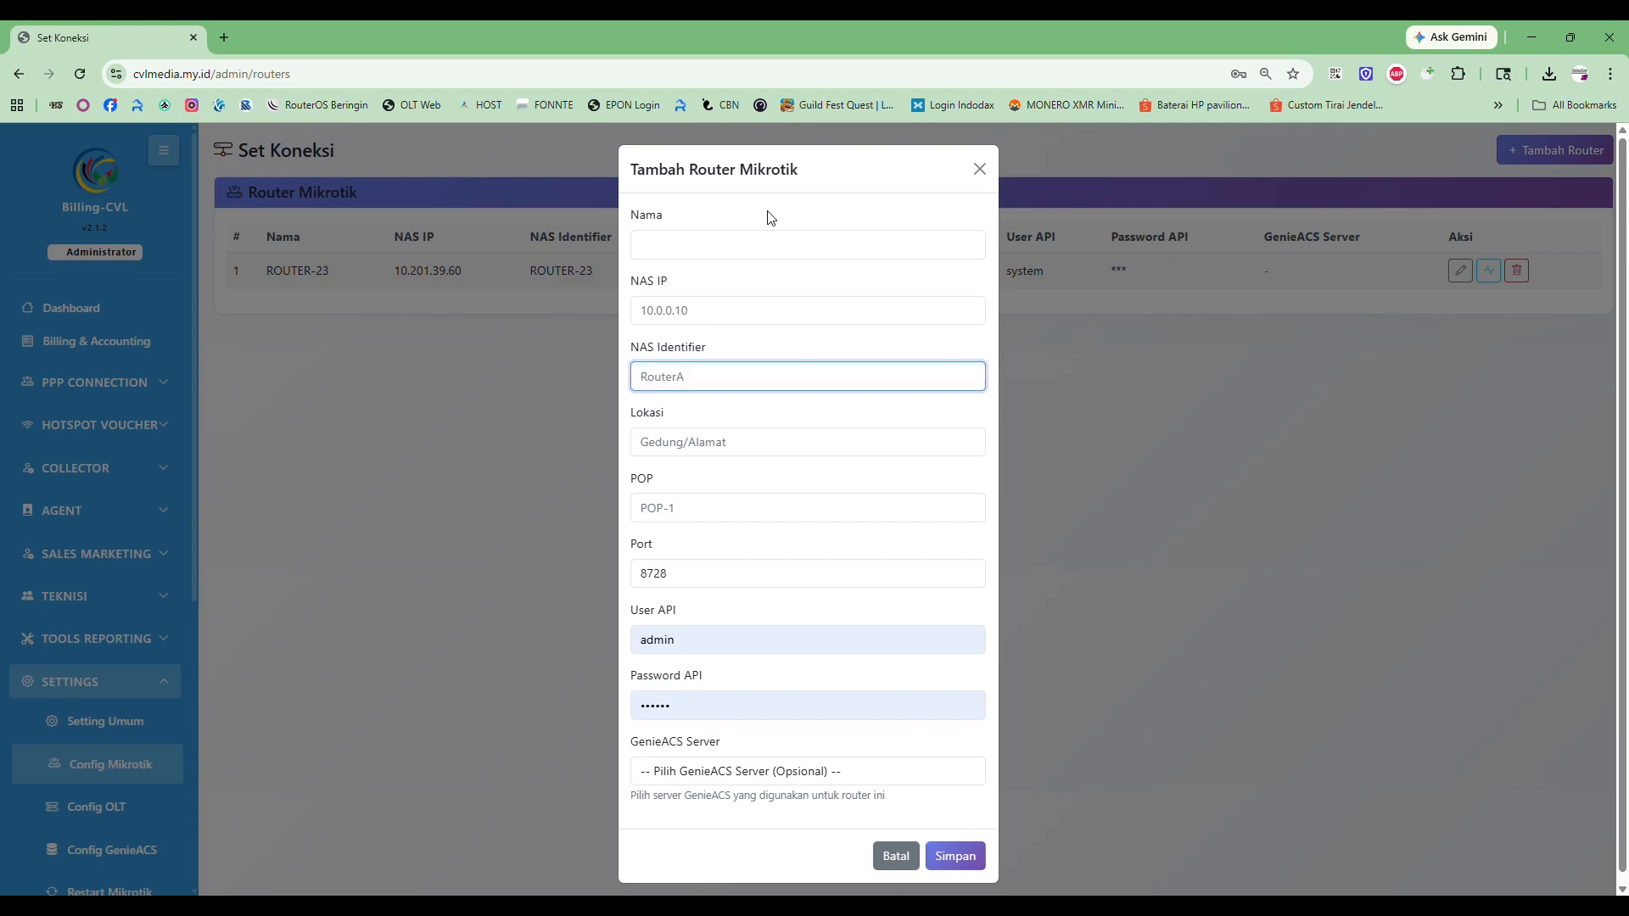
left_click(688, 445)
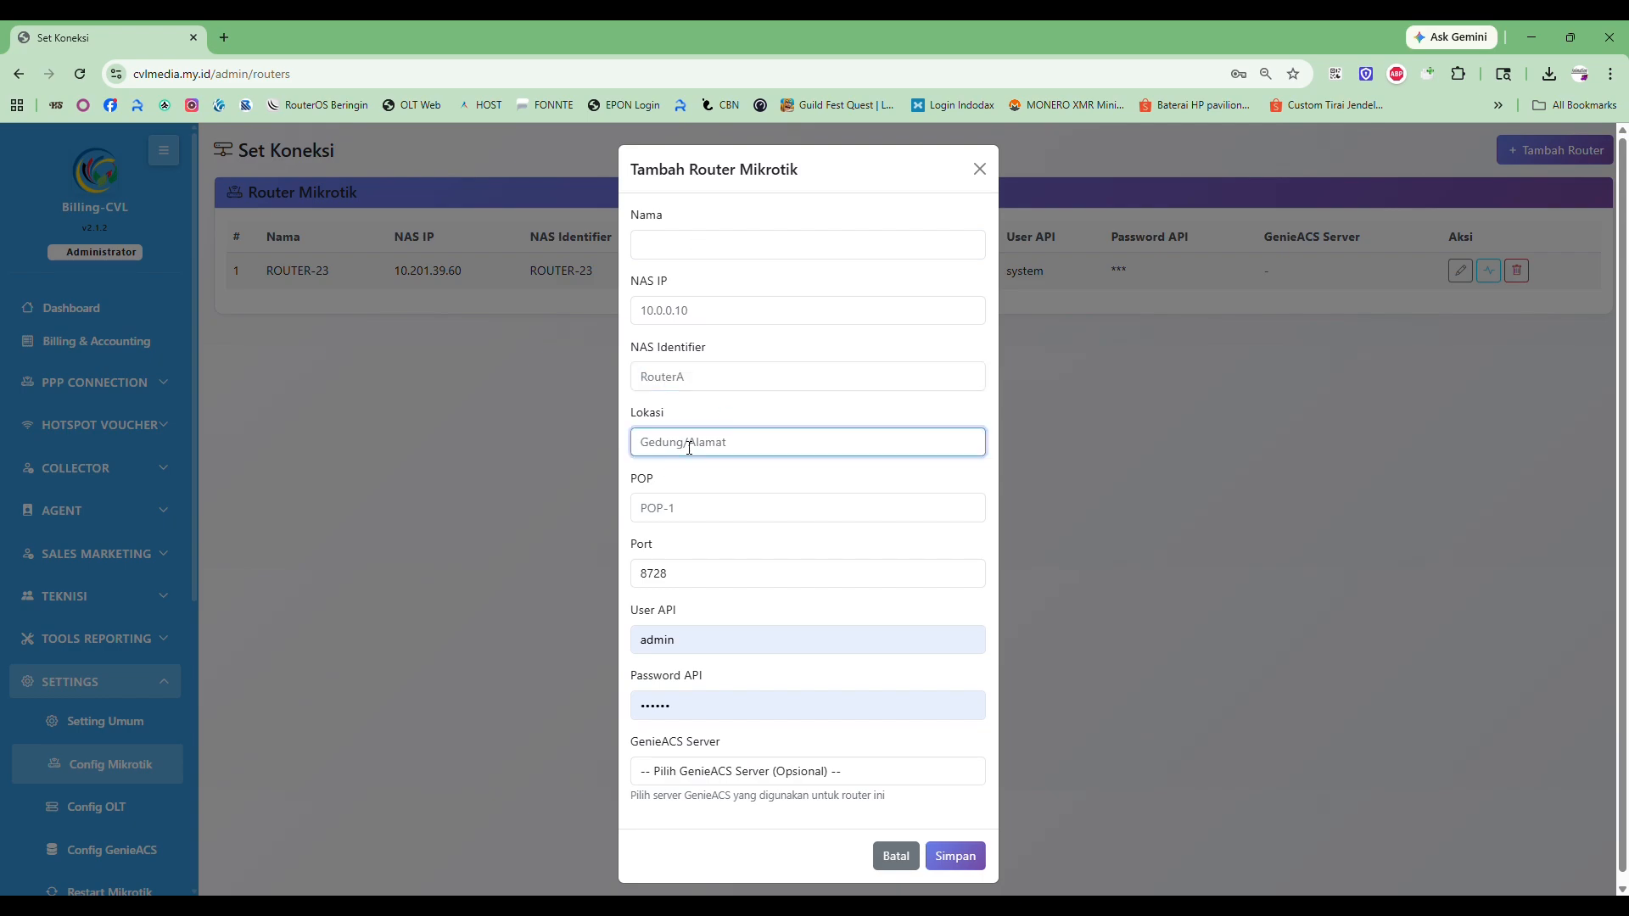
left_click(671, 521)
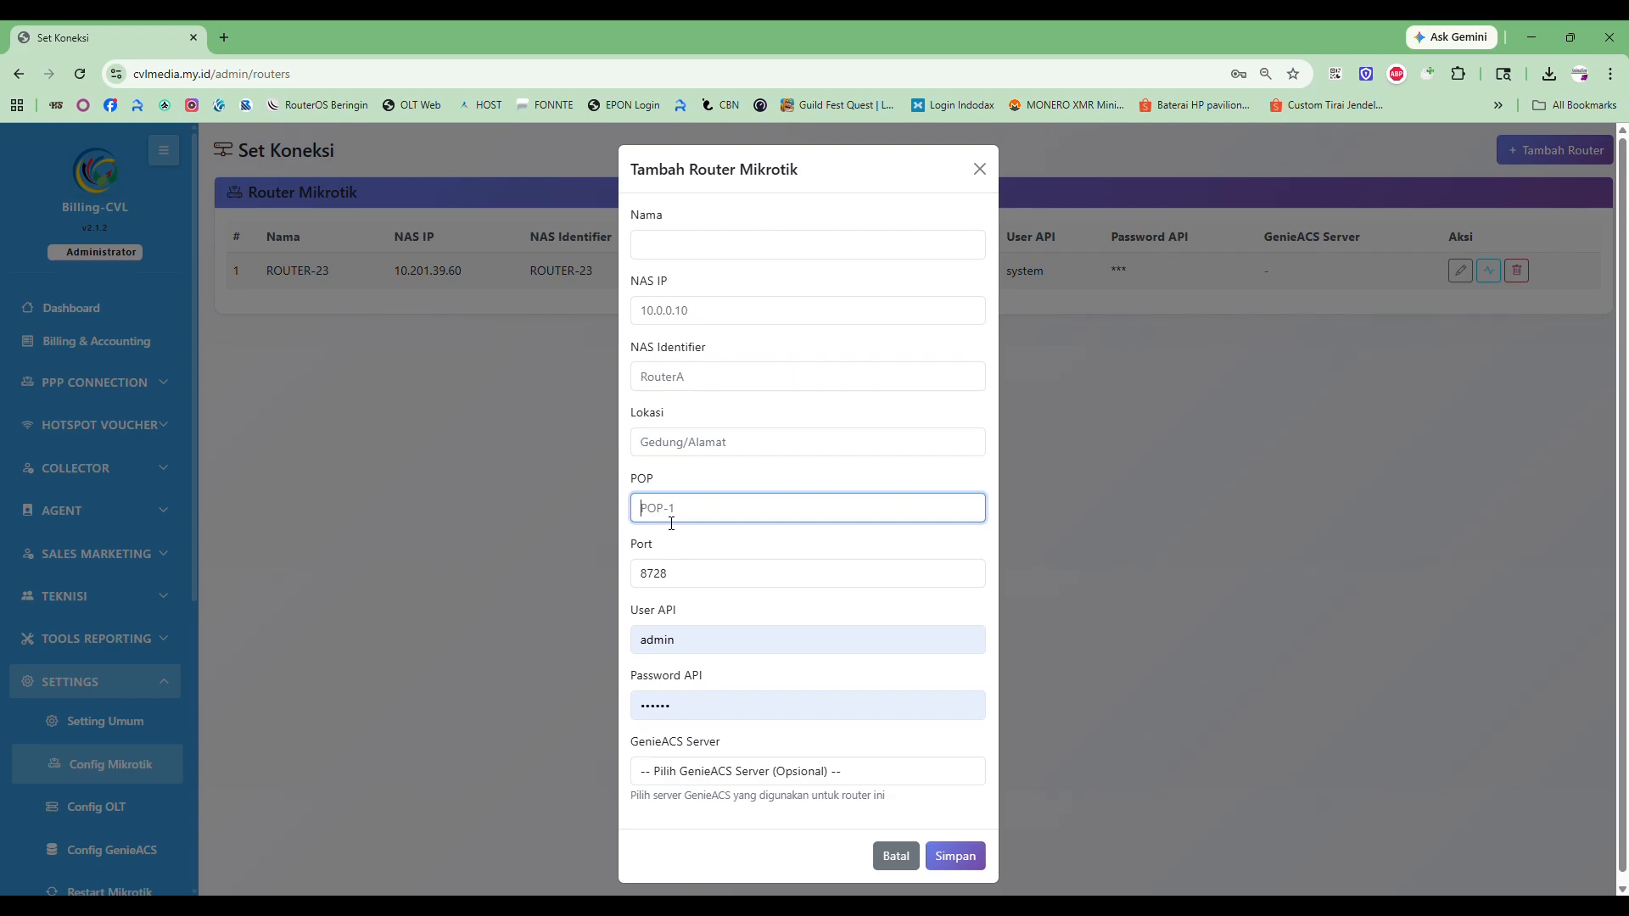
Examine the default API port in the new router form's Port field
left_click(681, 583)
double_click(684, 577)
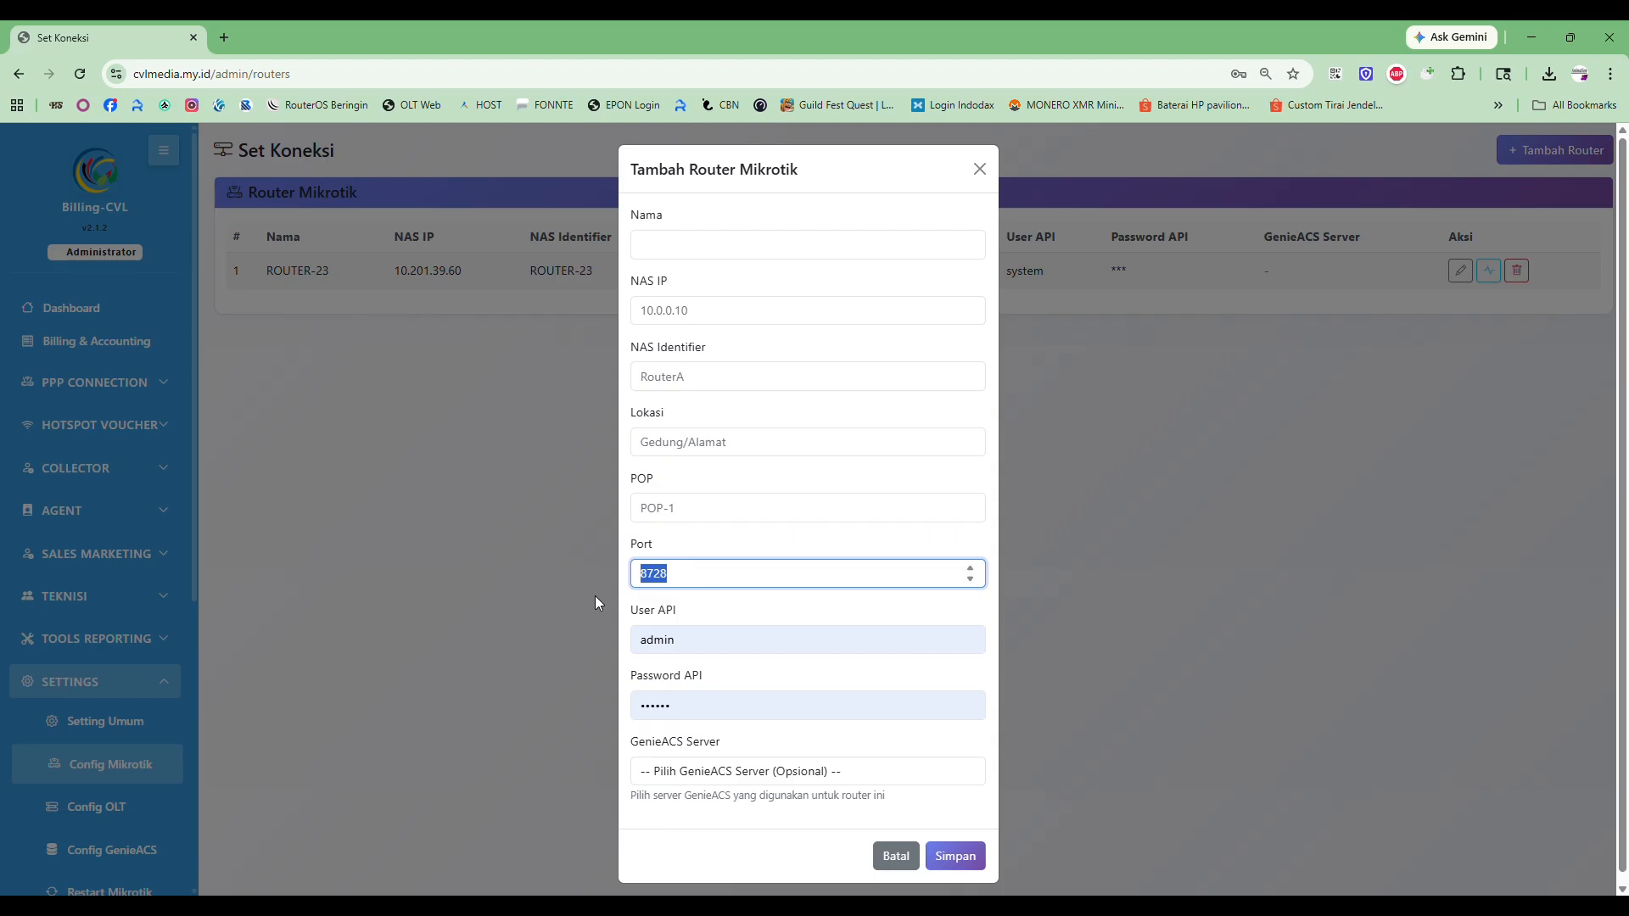
left_click(754, 574)
left_click_drag(703, 584, 593, 583)
left_click(698, 581)
left_click_drag(699, 575, 581, 607)
Examine the User API and Password API fields of the new router form
left_click_drag(702, 640, 603, 655)
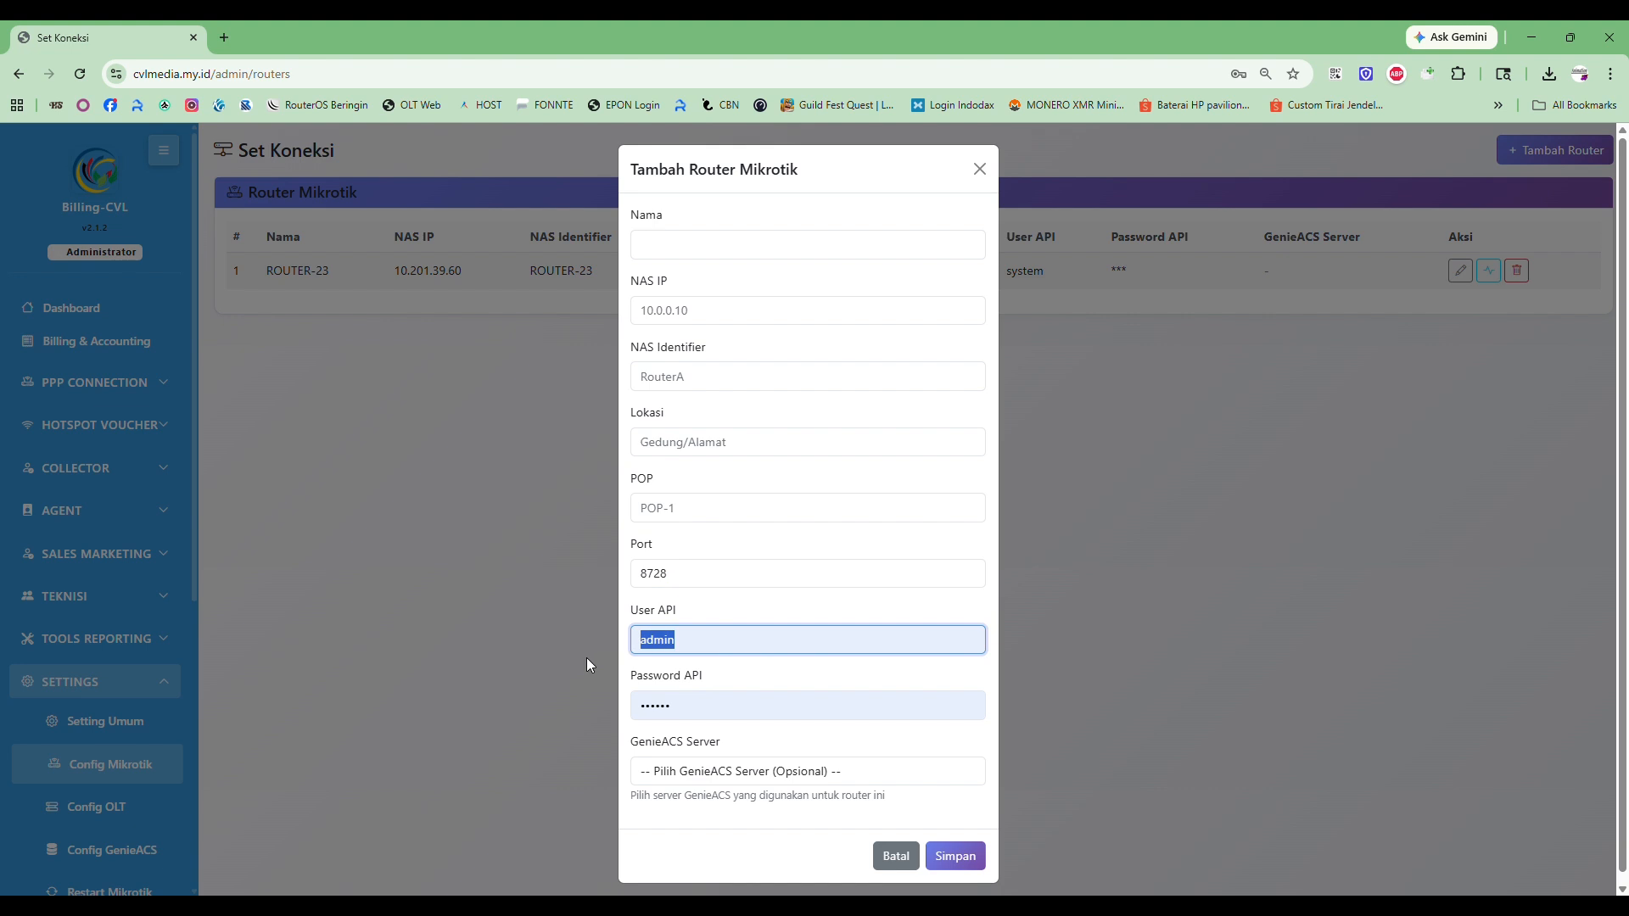
left_click(711, 648)
left_click_drag(705, 647, 580, 668)
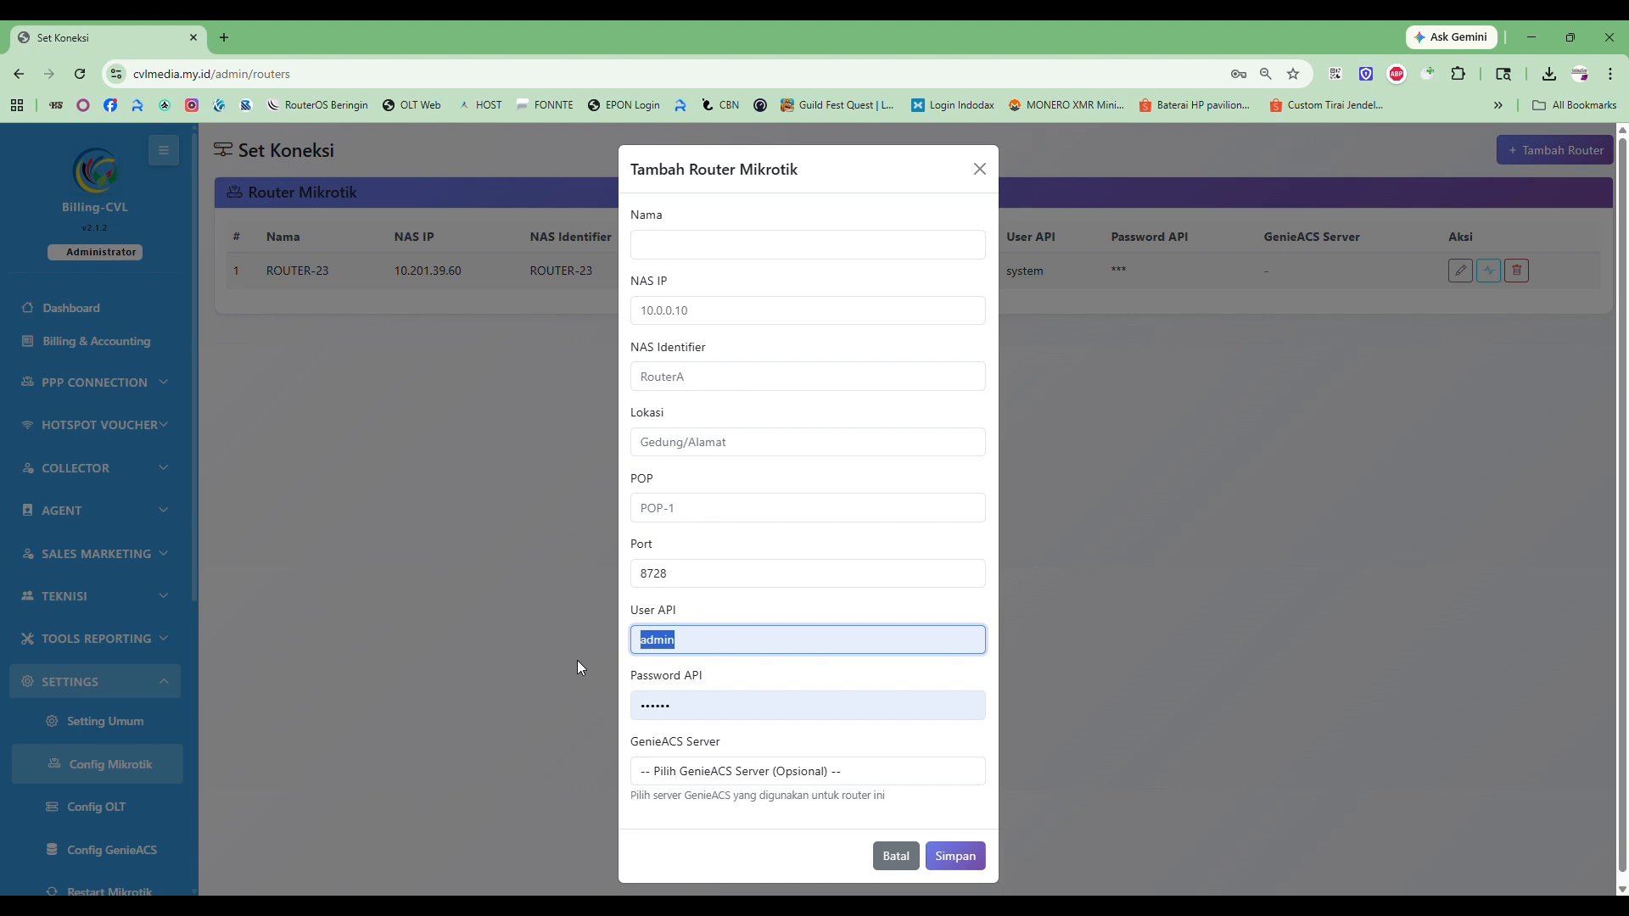
left_click(699, 651)
left_click_drag(704, 644, 599, 650)
left_click(687, 726)
left_click_drag(686, 721, 628, 716)
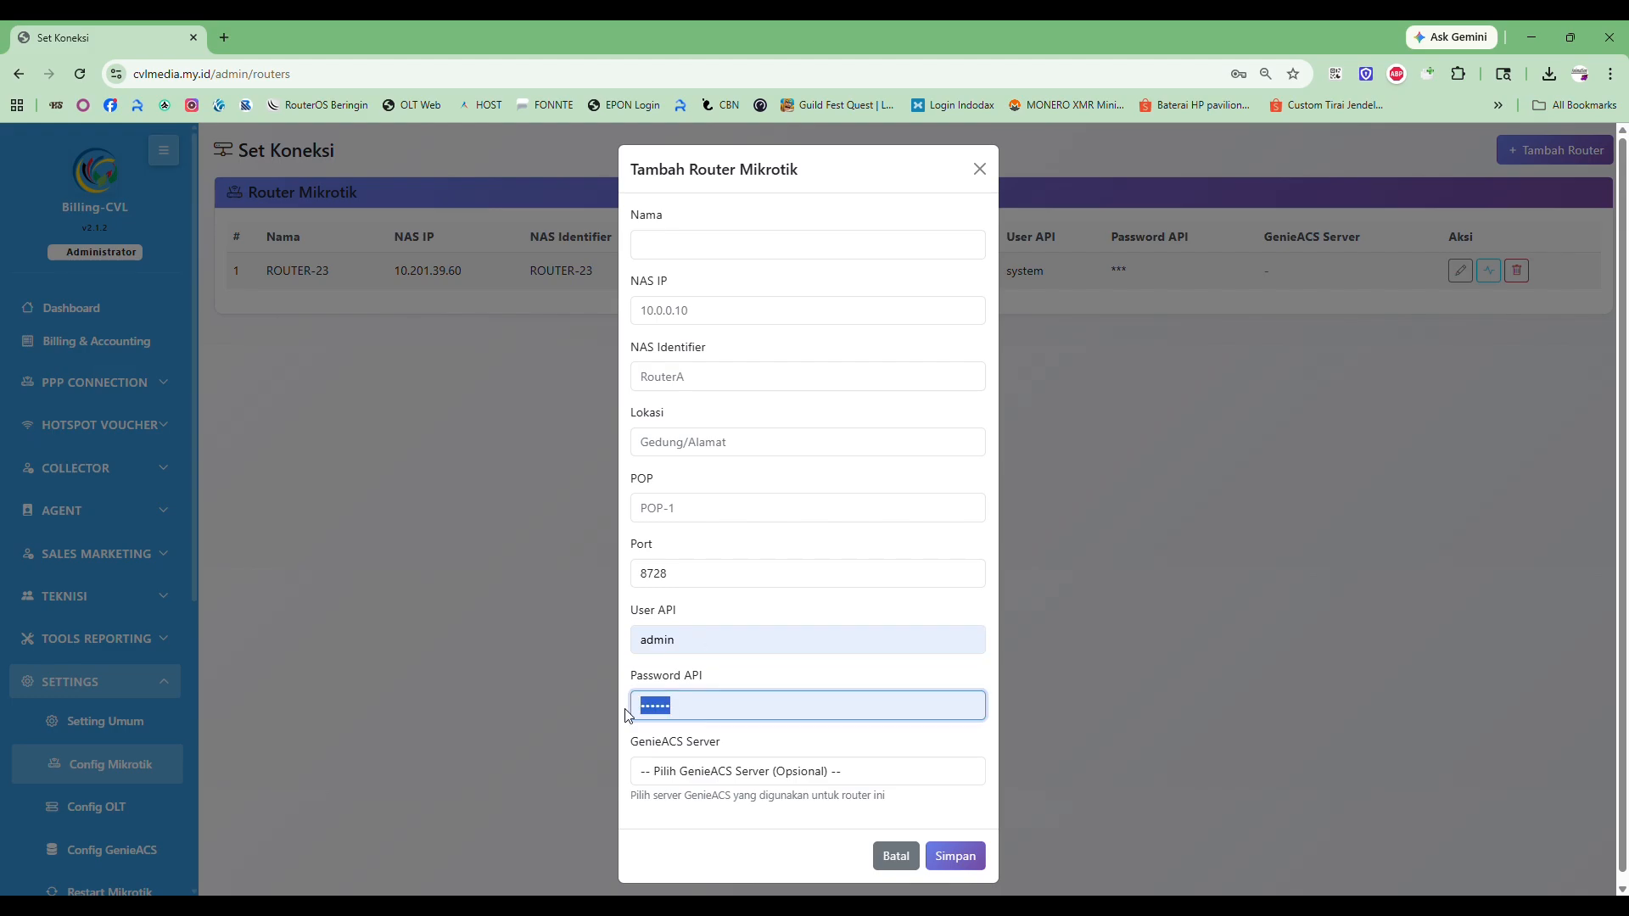
Check the optional GenieACS Server selection and cancel adding the router
left_click(792, 777)
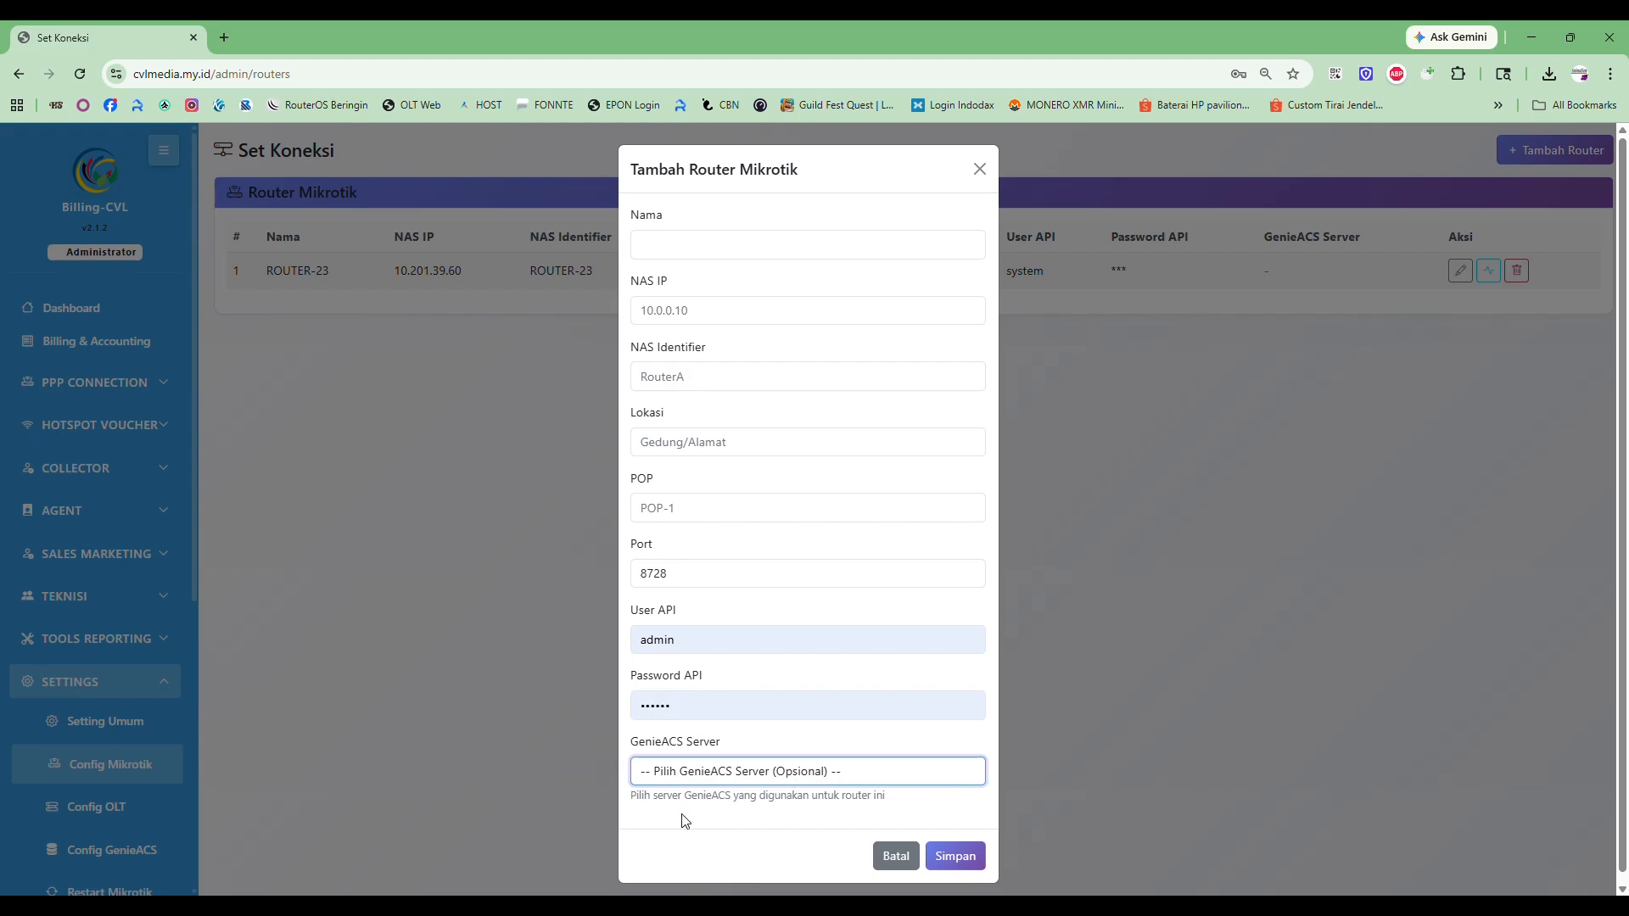
left_click(961, 750)
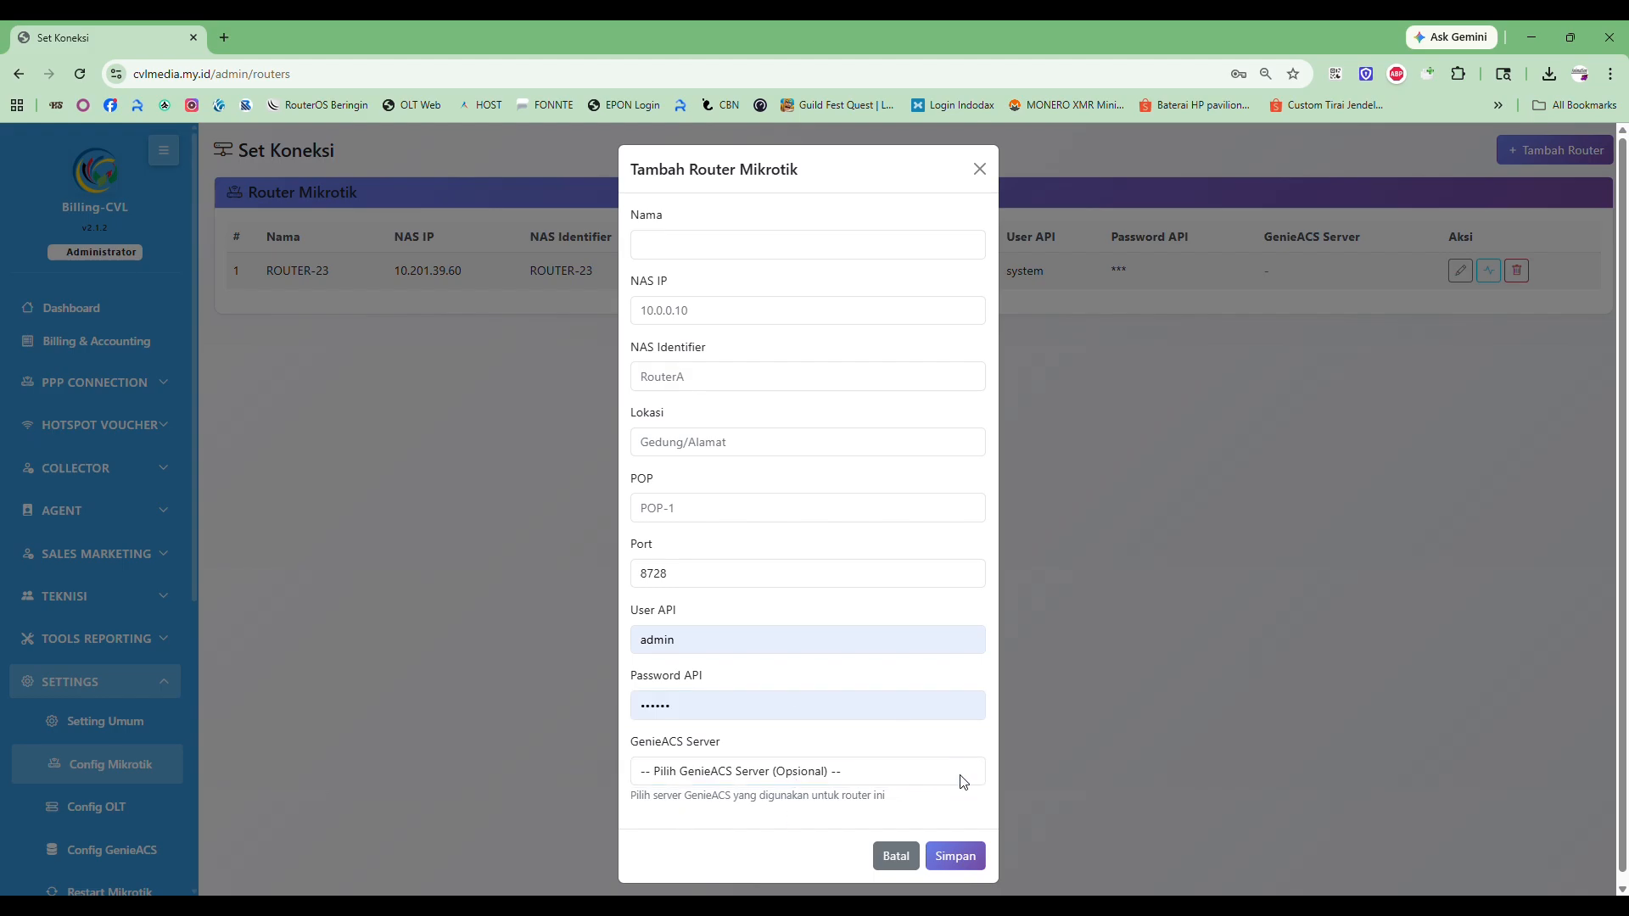
left_click(897, 856)
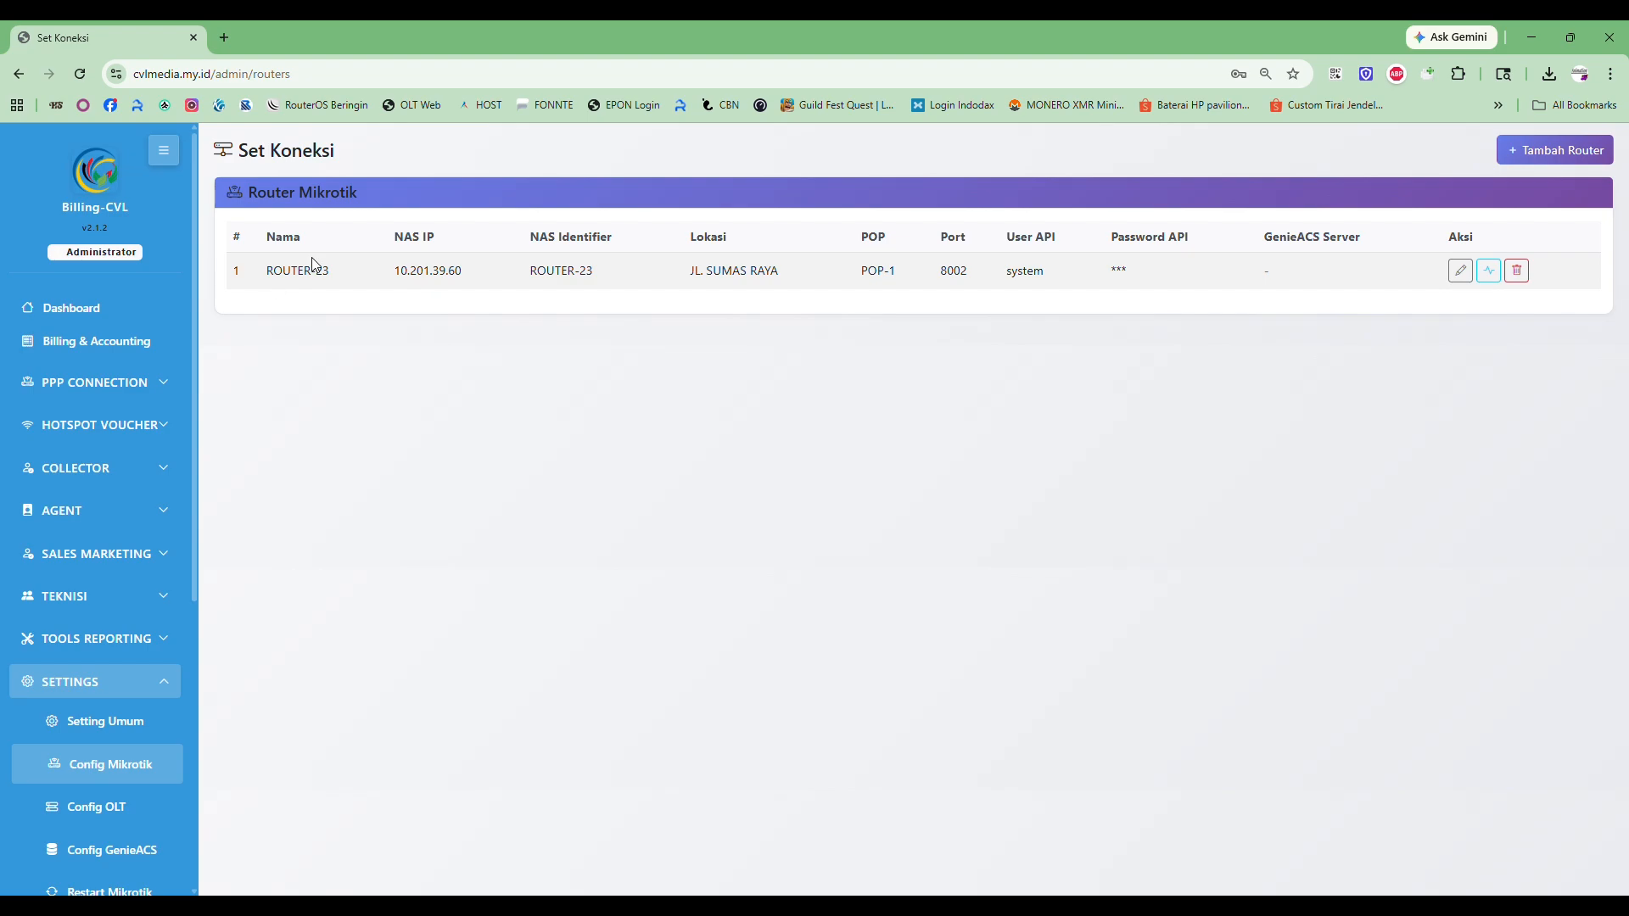
Review the ROUTER-23 entry in the Router Mikrotik list and test its connection
left_click_drag(312, 270, 1167, 276)
left_click(1225, 410)
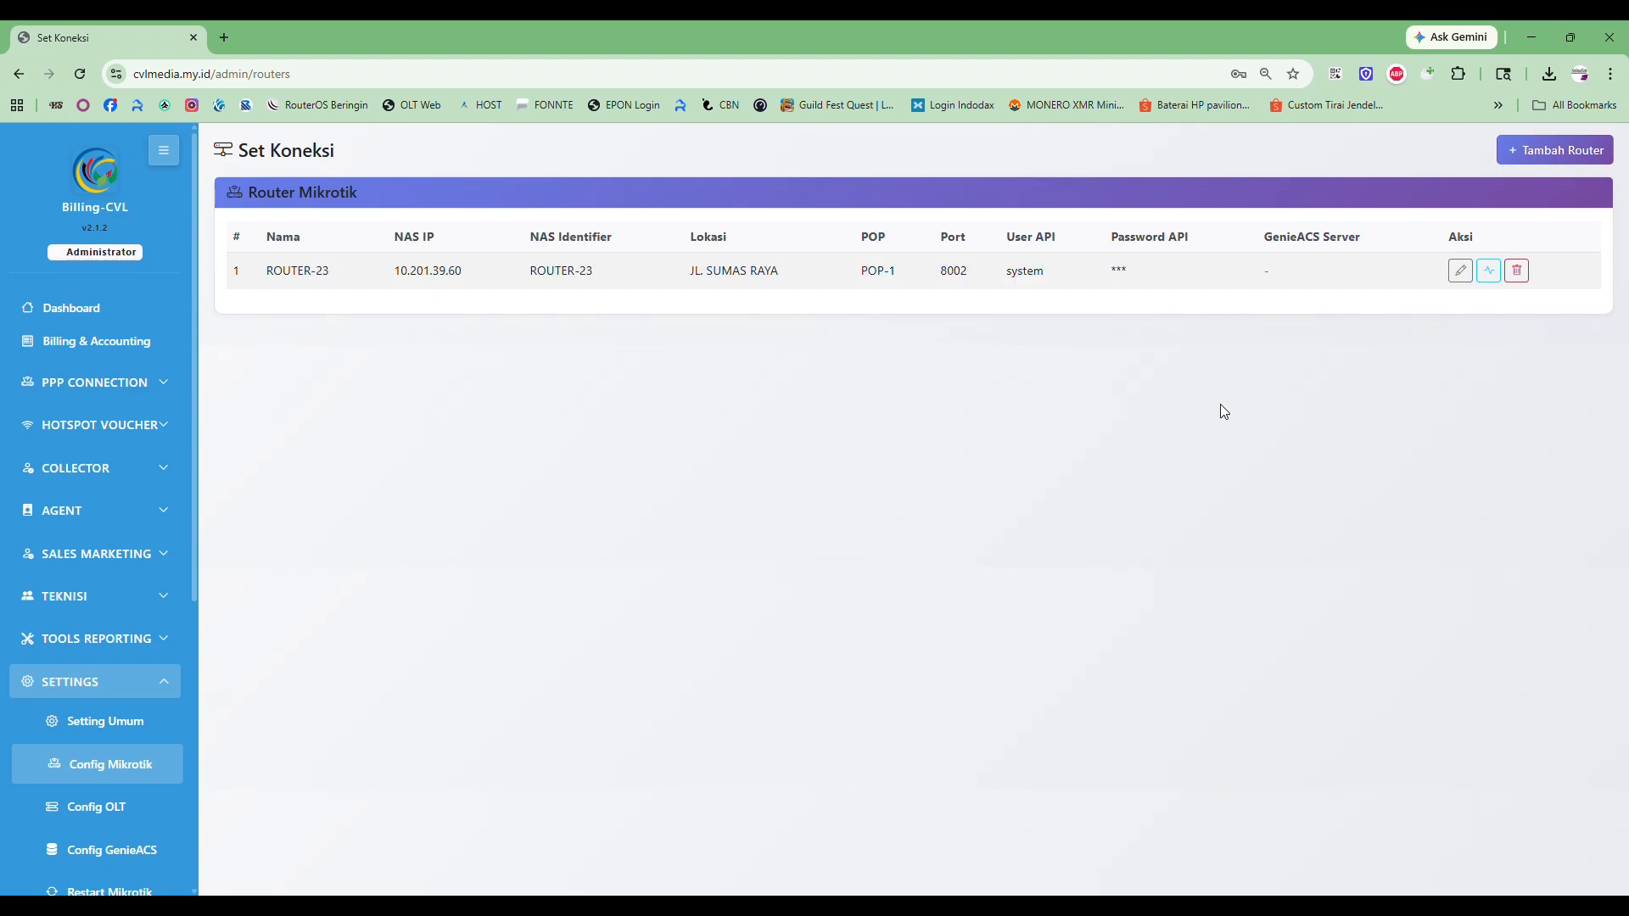
left_click(1497, 273)
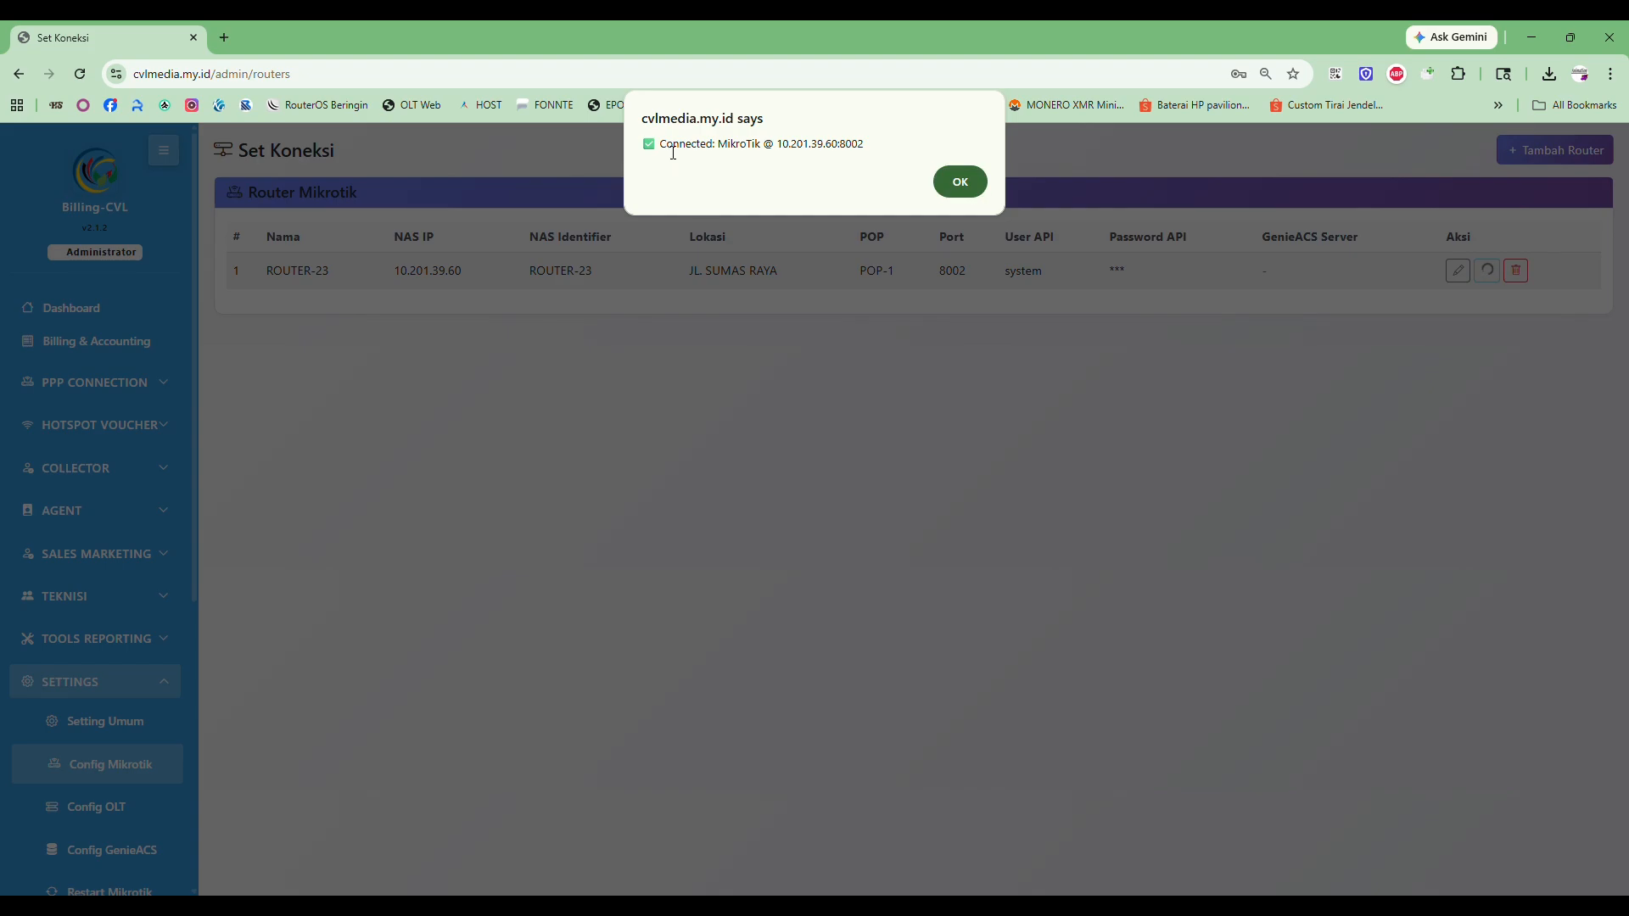
Read the ROUTER-23 connection test message and dismiss it
left_click_drag(671, 146, 923, 146)
left_click(888, 145)
left_click(958, 182)
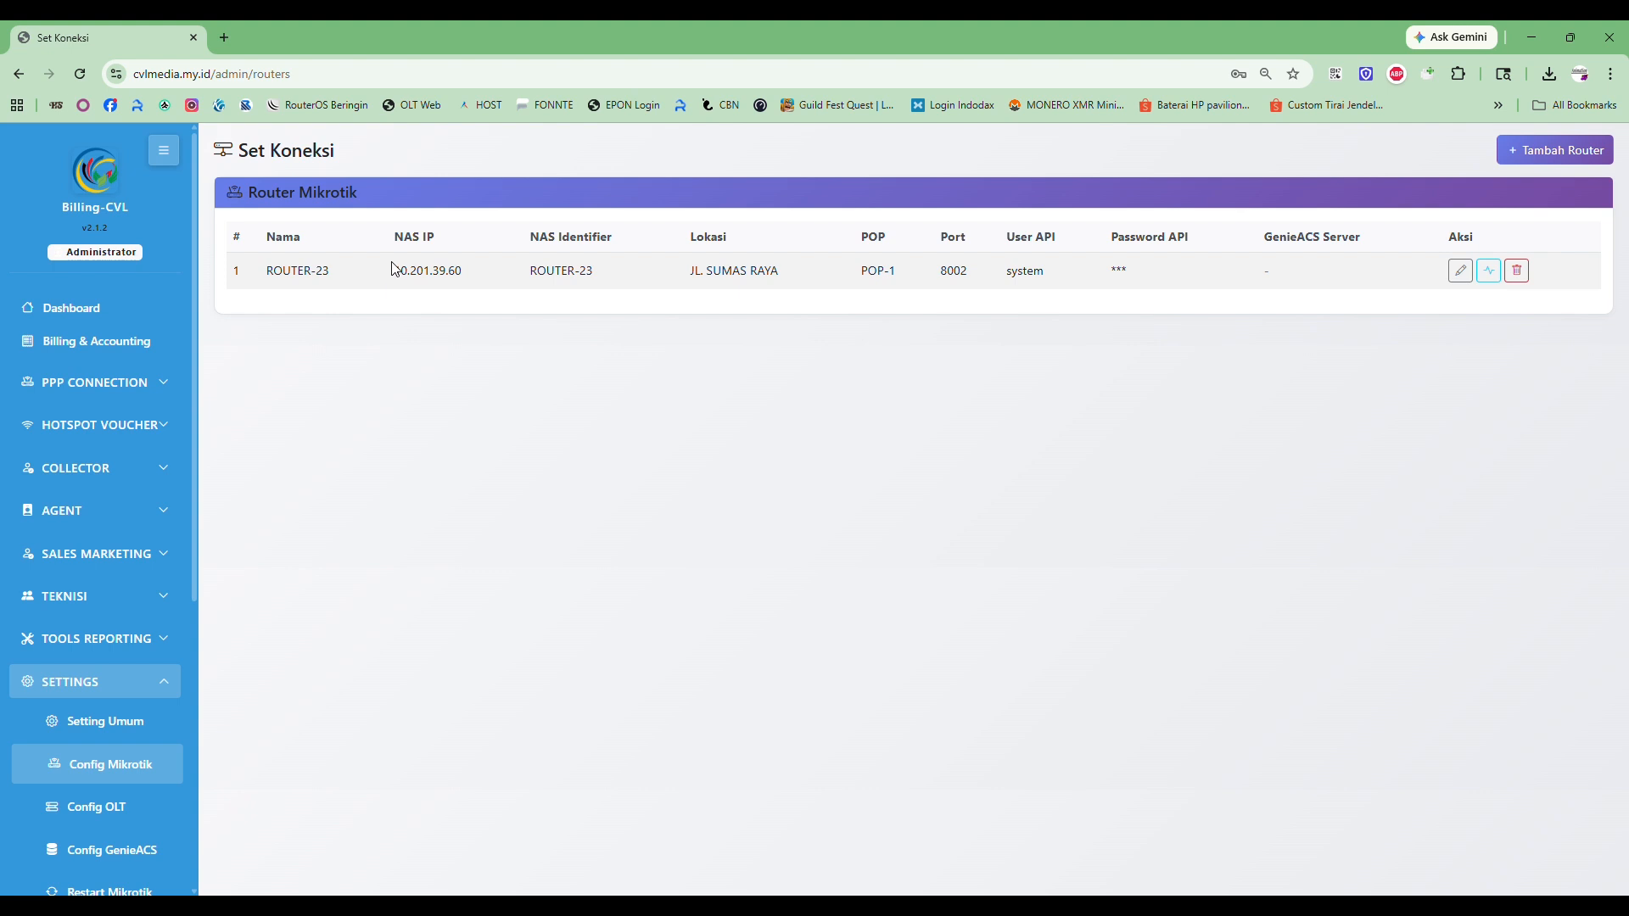
Review the NAS IP, Port and Password API columns of the router list and retest the ROUTER-23 connection
left_click_drag(395, 239, 443, 247)
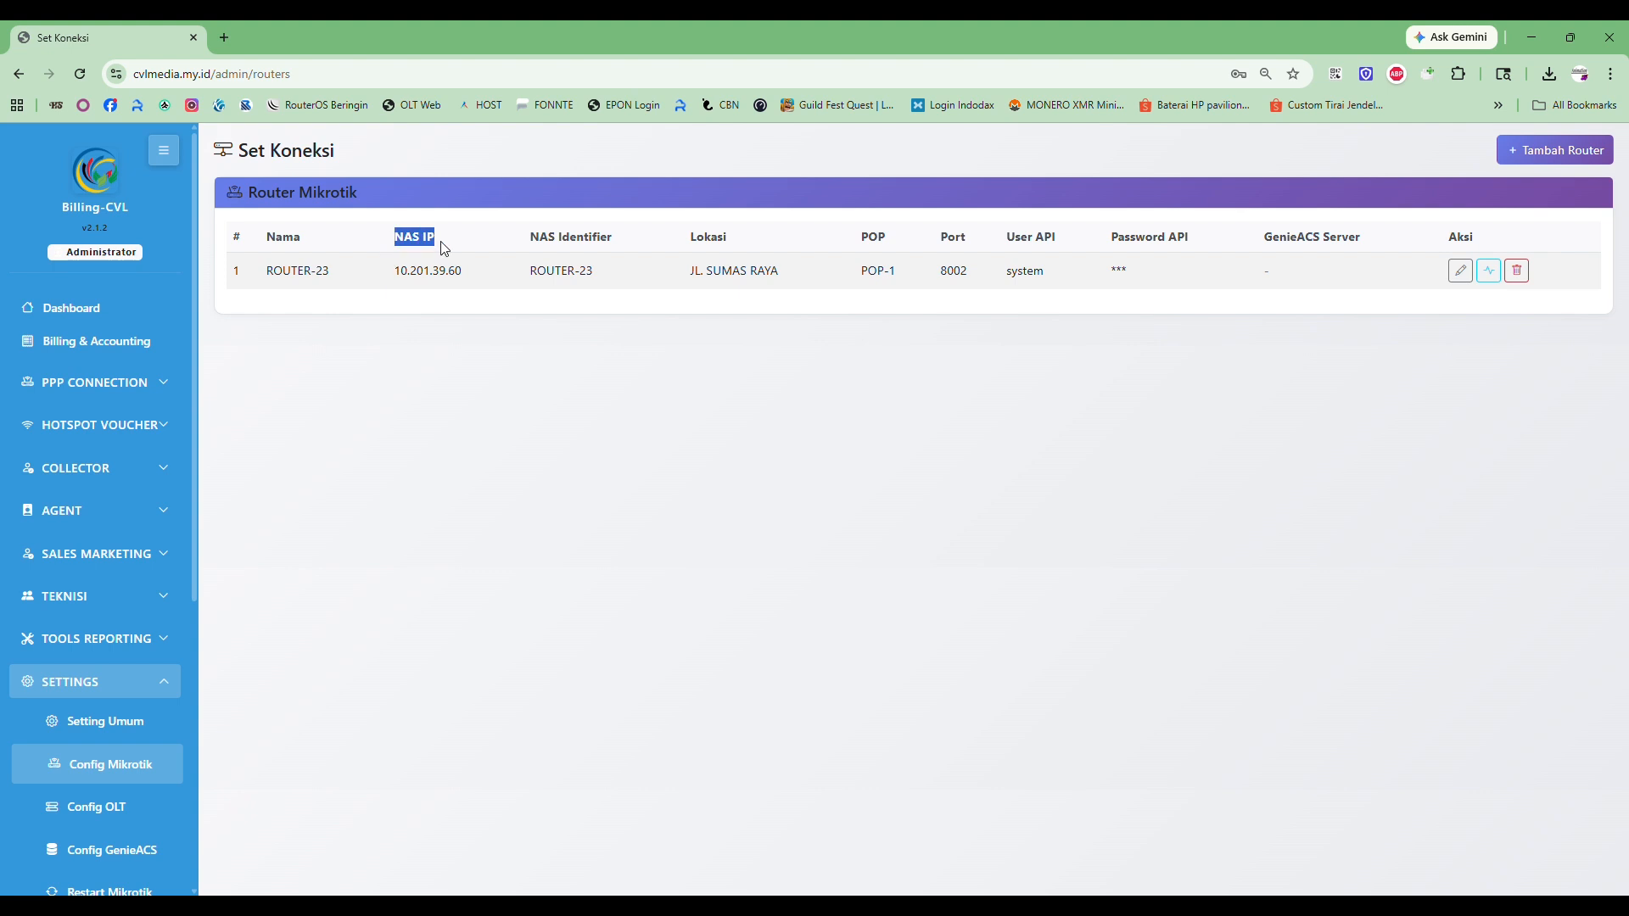
left_click_drag(940, 239, 1244, 331)
left_click(1243, 331)
left_click_drag(395, 239, 456, 245)
left_click(936, 244)
double_click(936, 243)
double_click(1136, 237)
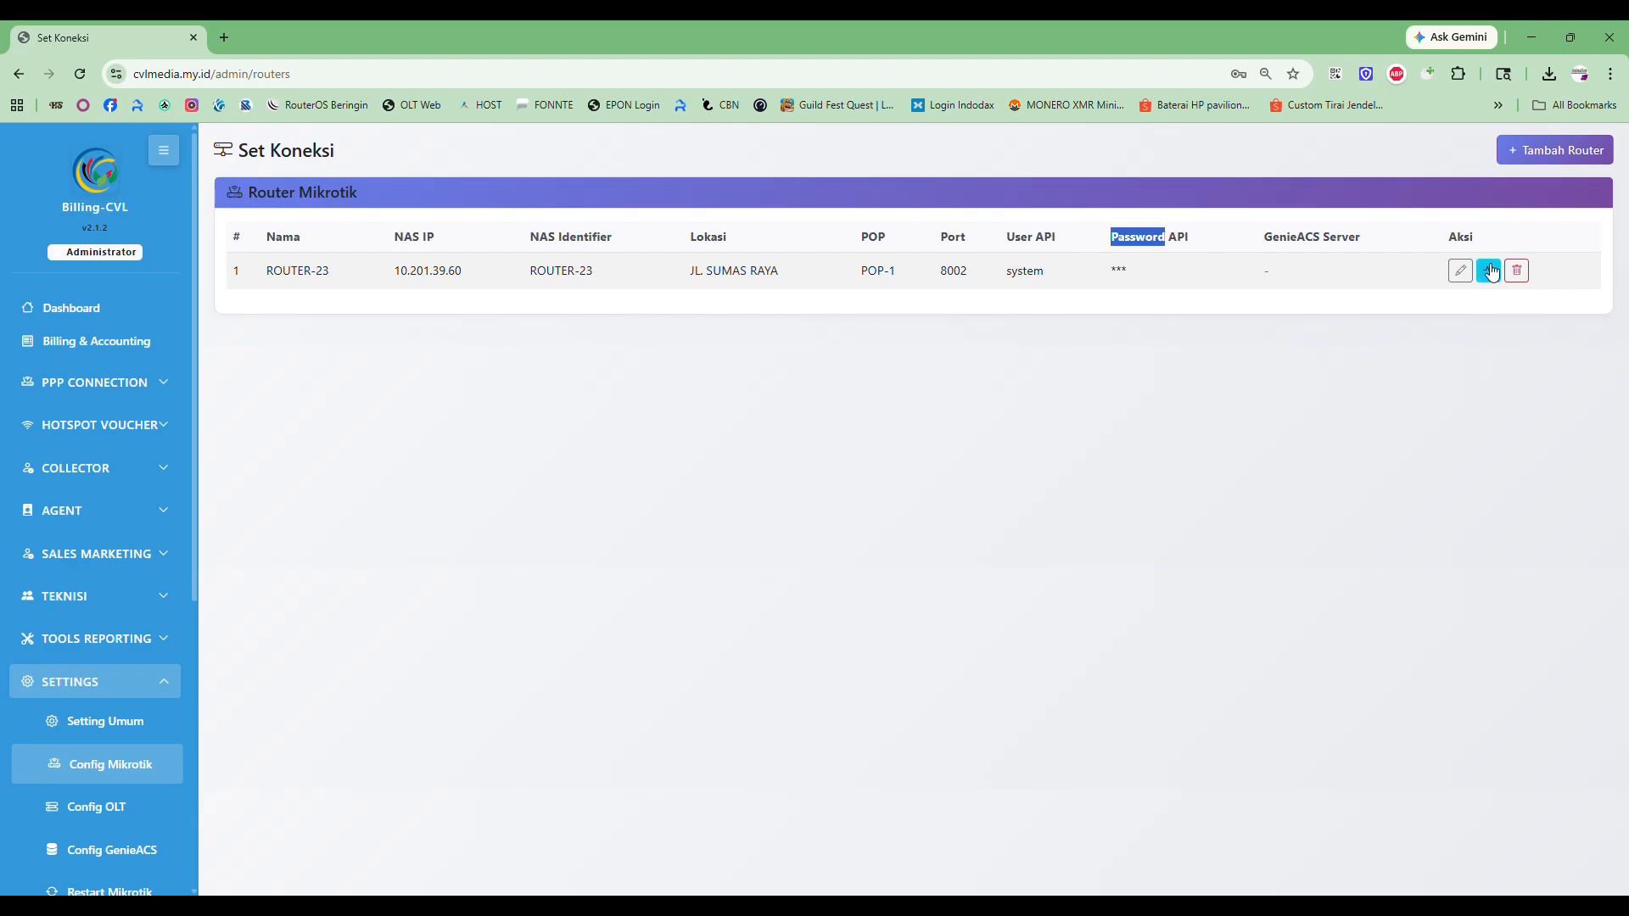
left_click(1490, 271)
left_click(981, 184)
left_click(121, 855)
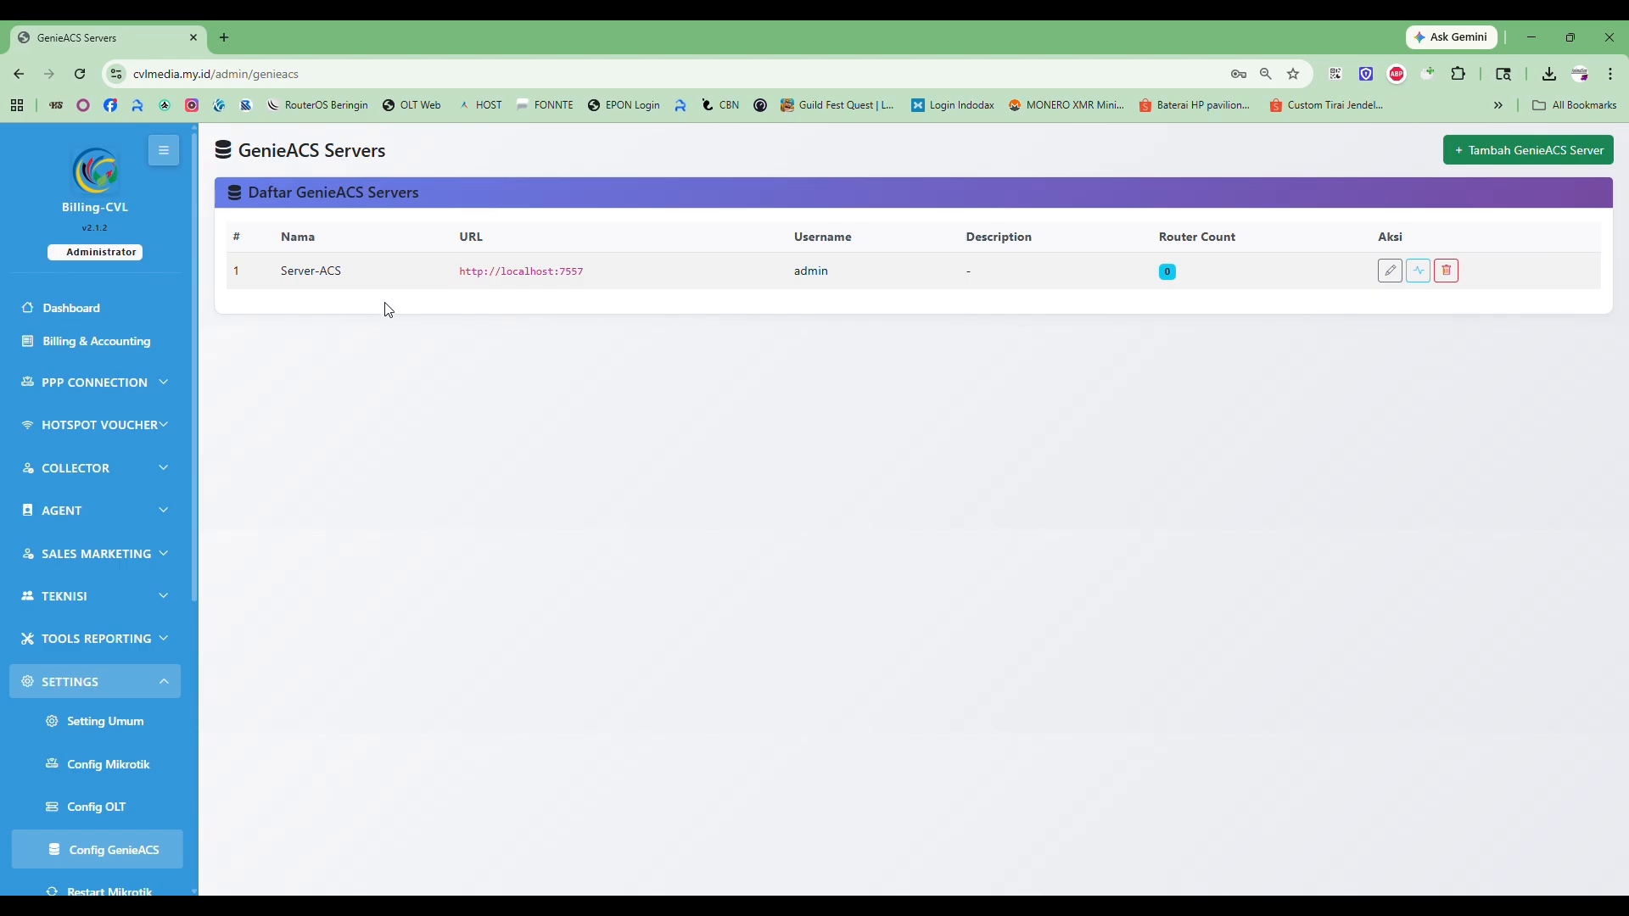
left_click_drag(461, 272, 594, 277)
key("ctrl+c")
left_click(1561, 153)
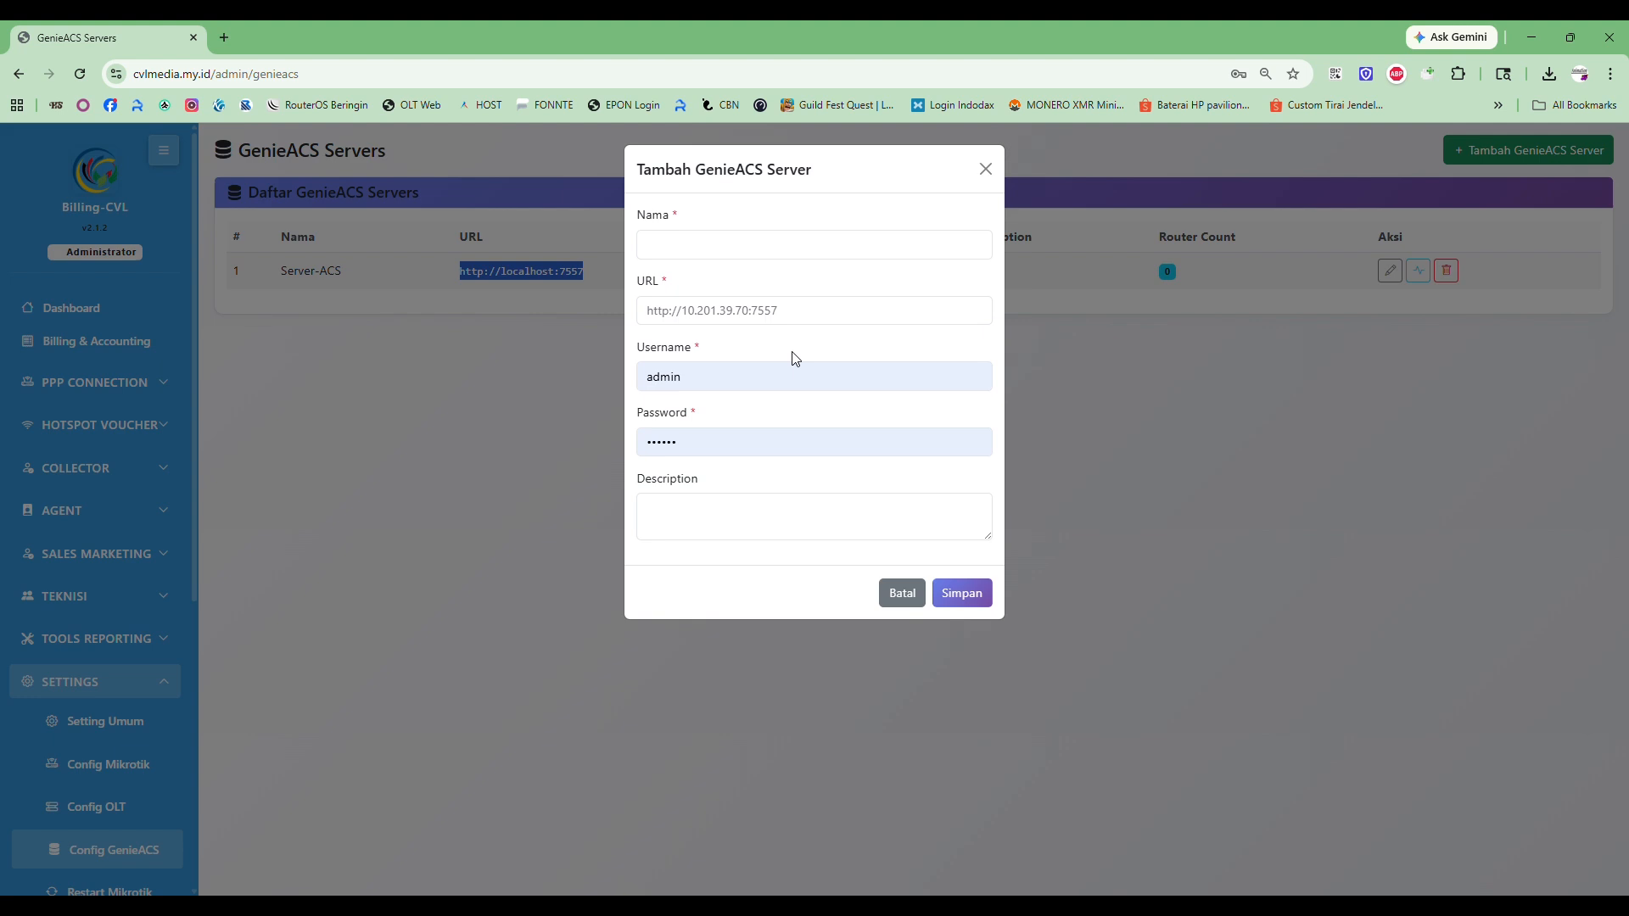
left_click(788, 314)
key("ctrl+v")
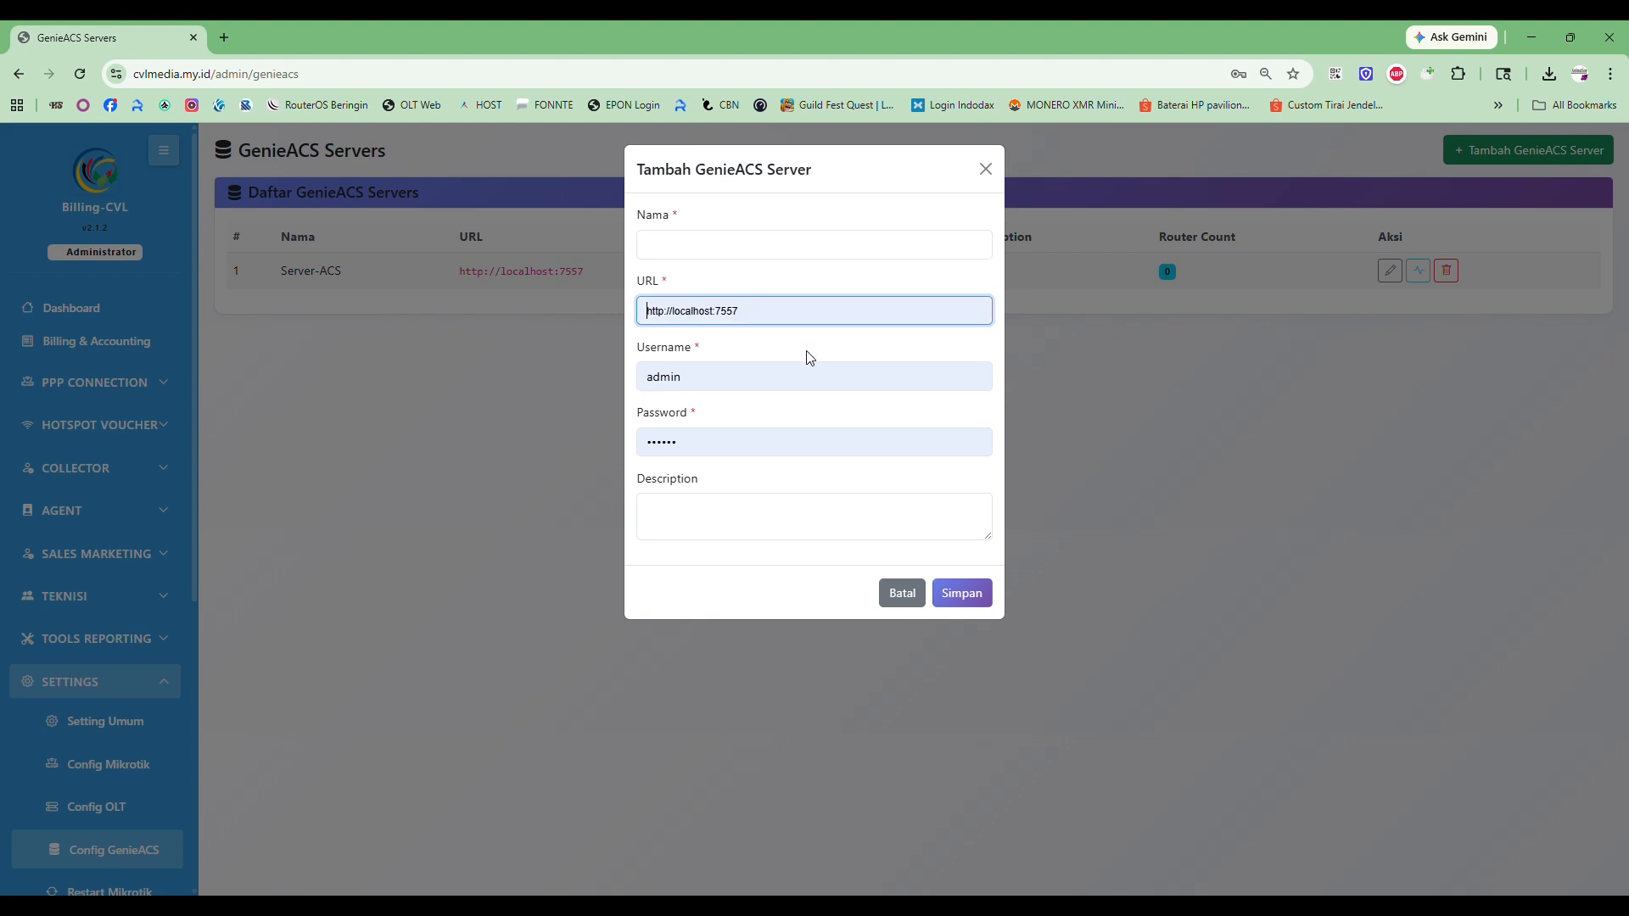
Examine the Nama, Username and Password fields of the new GenieACS server form and cancel adding the server
left_click(703, 246)
type("ODP-B.Pondok")
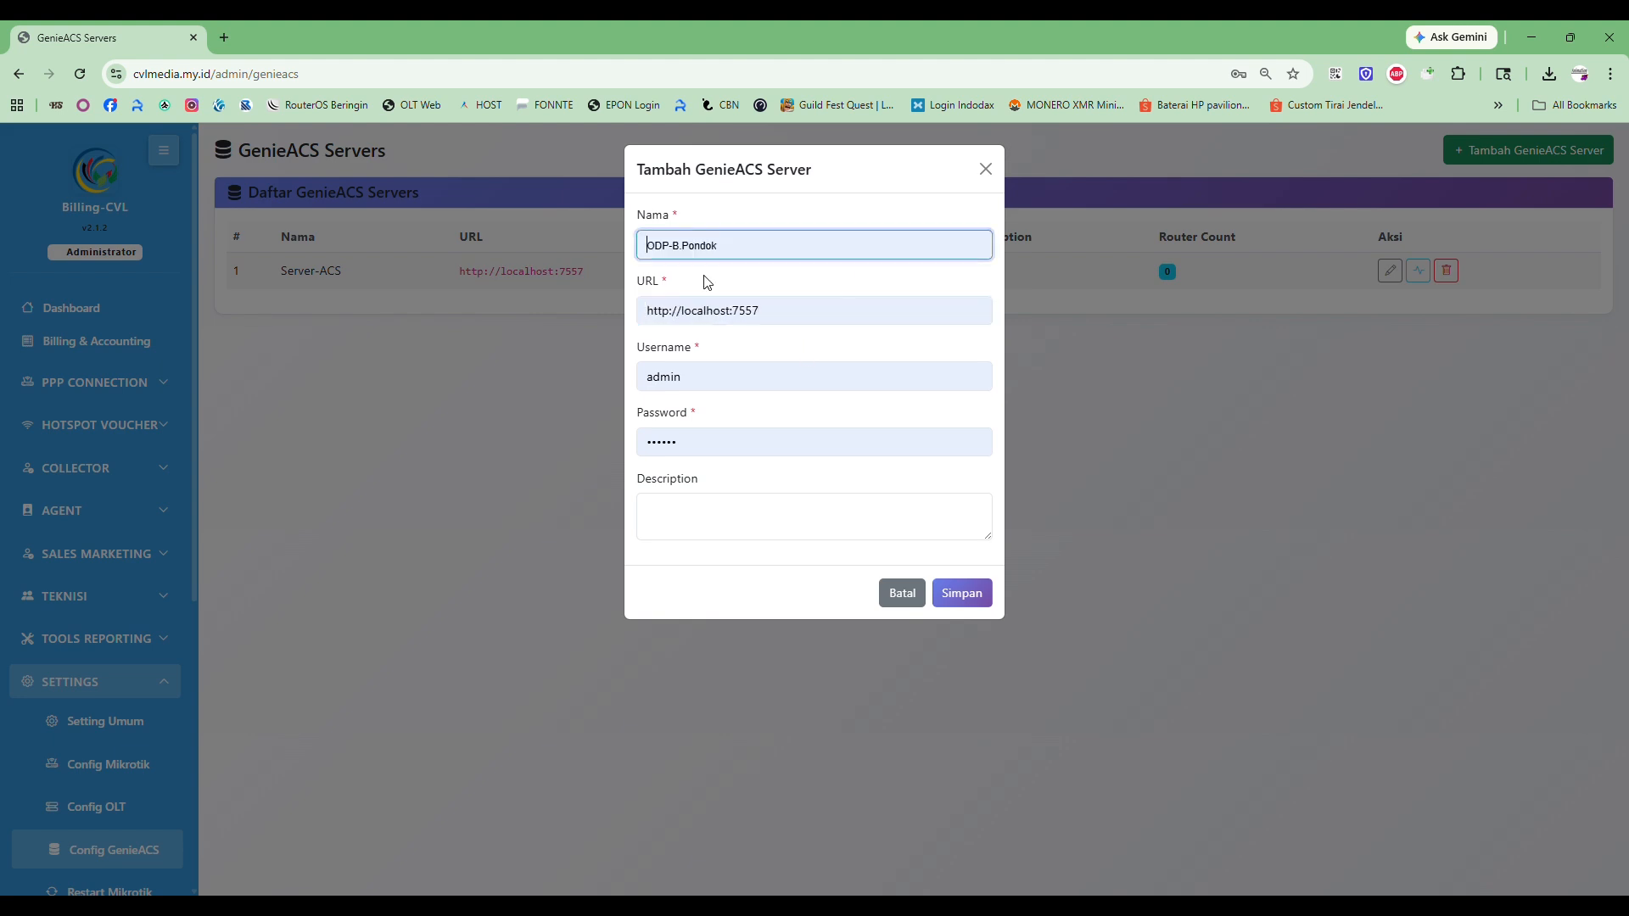
left_click(711, 385)
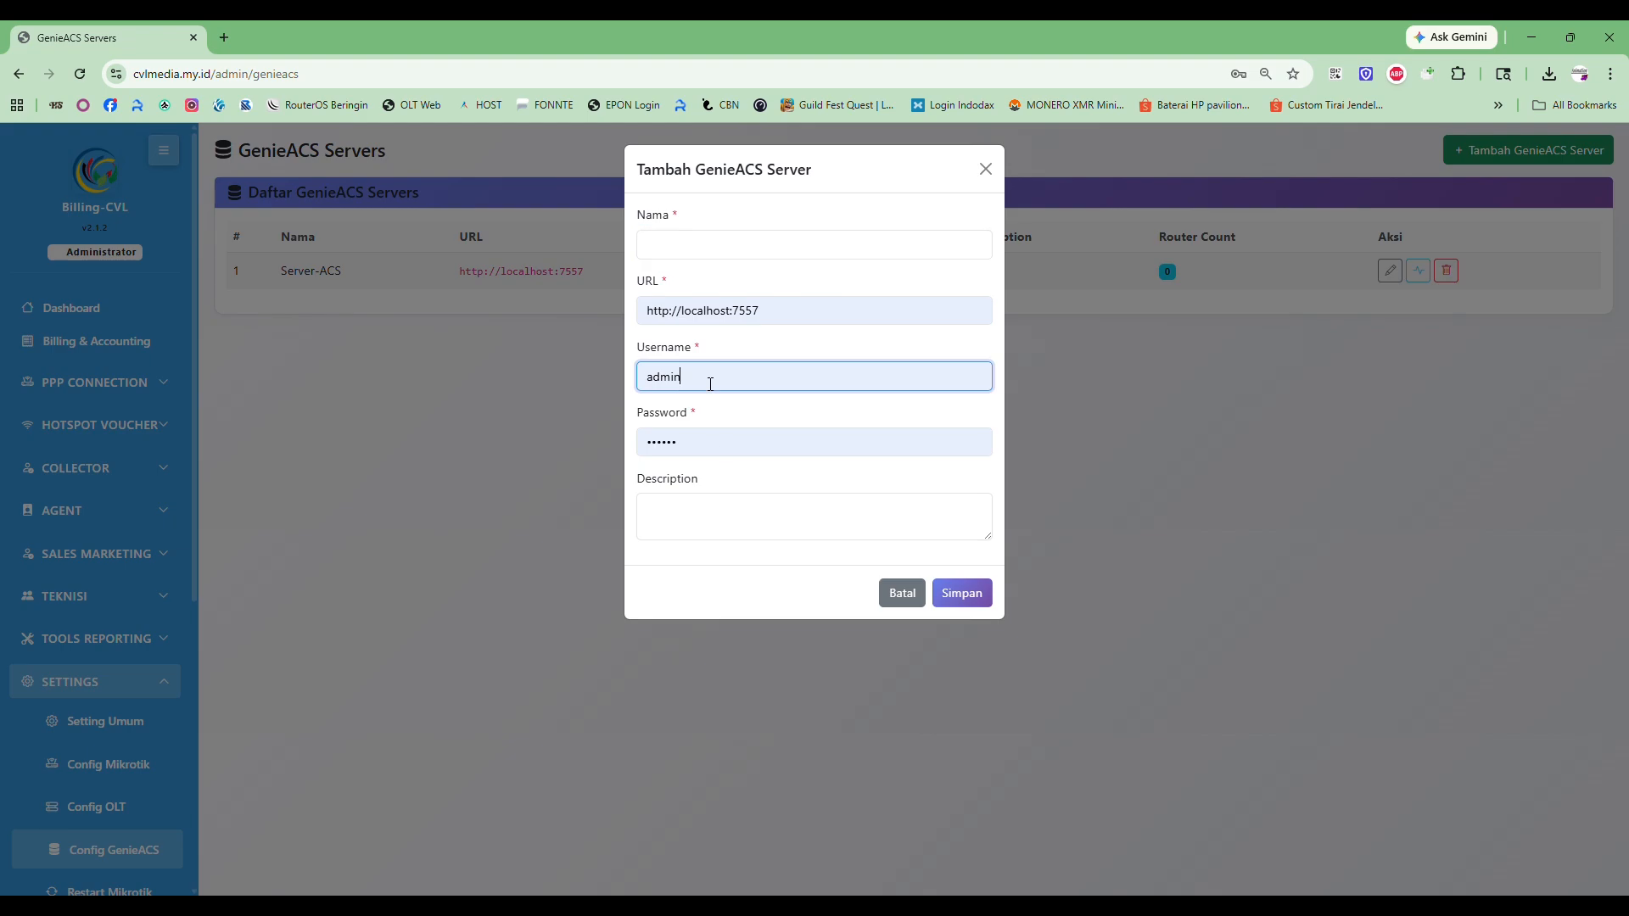
left_click(708, 455)
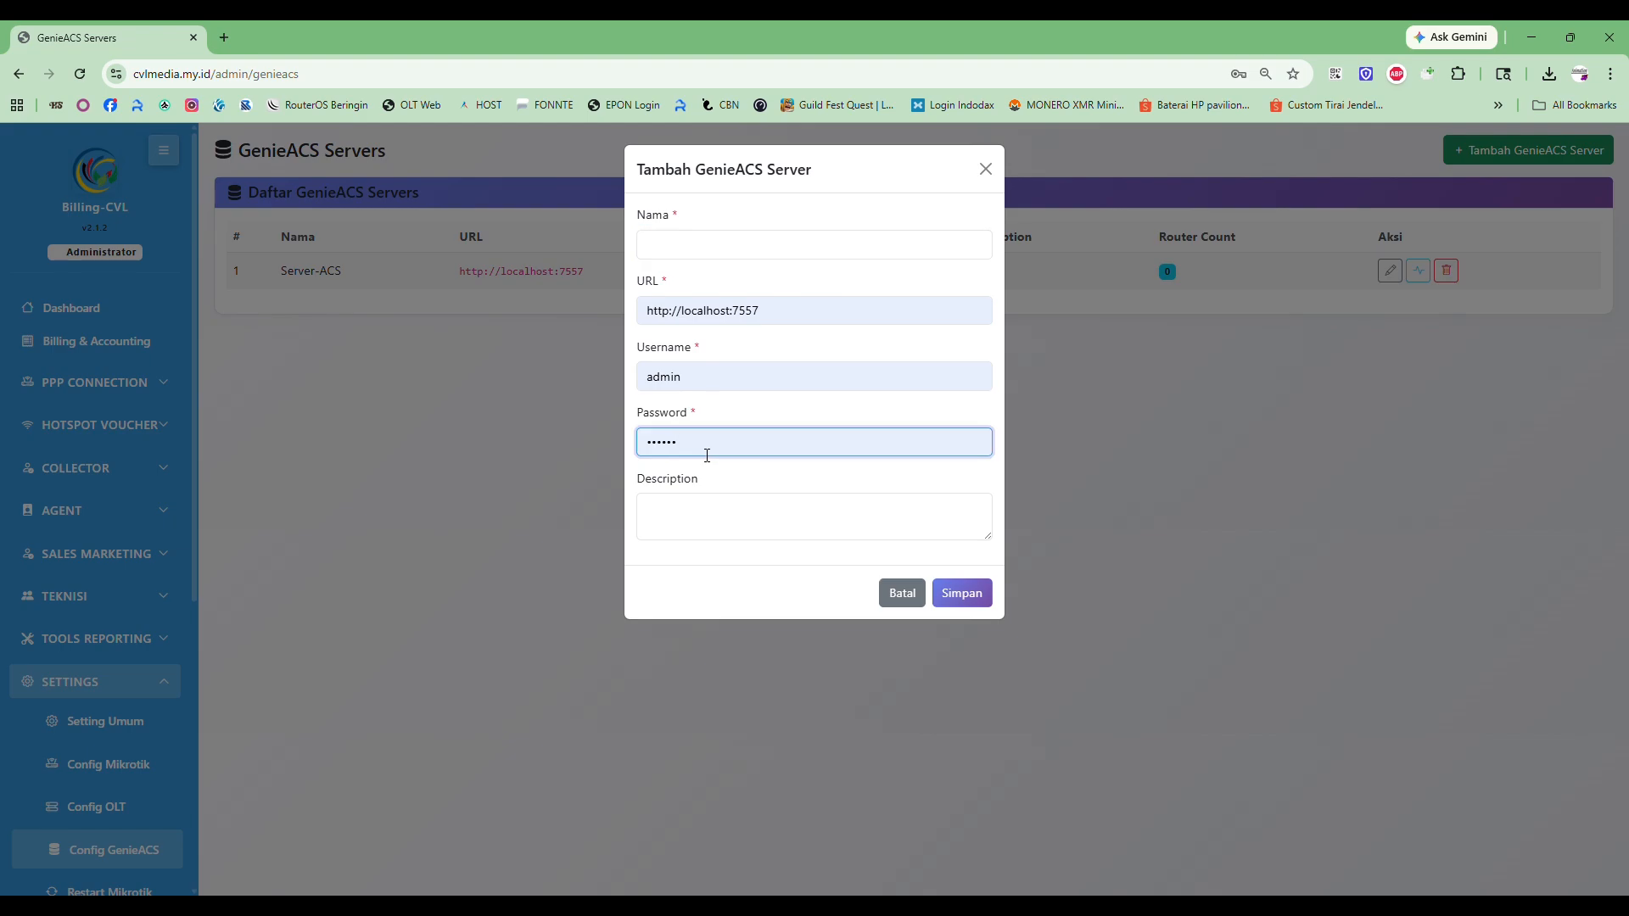
left_click(891, 599)
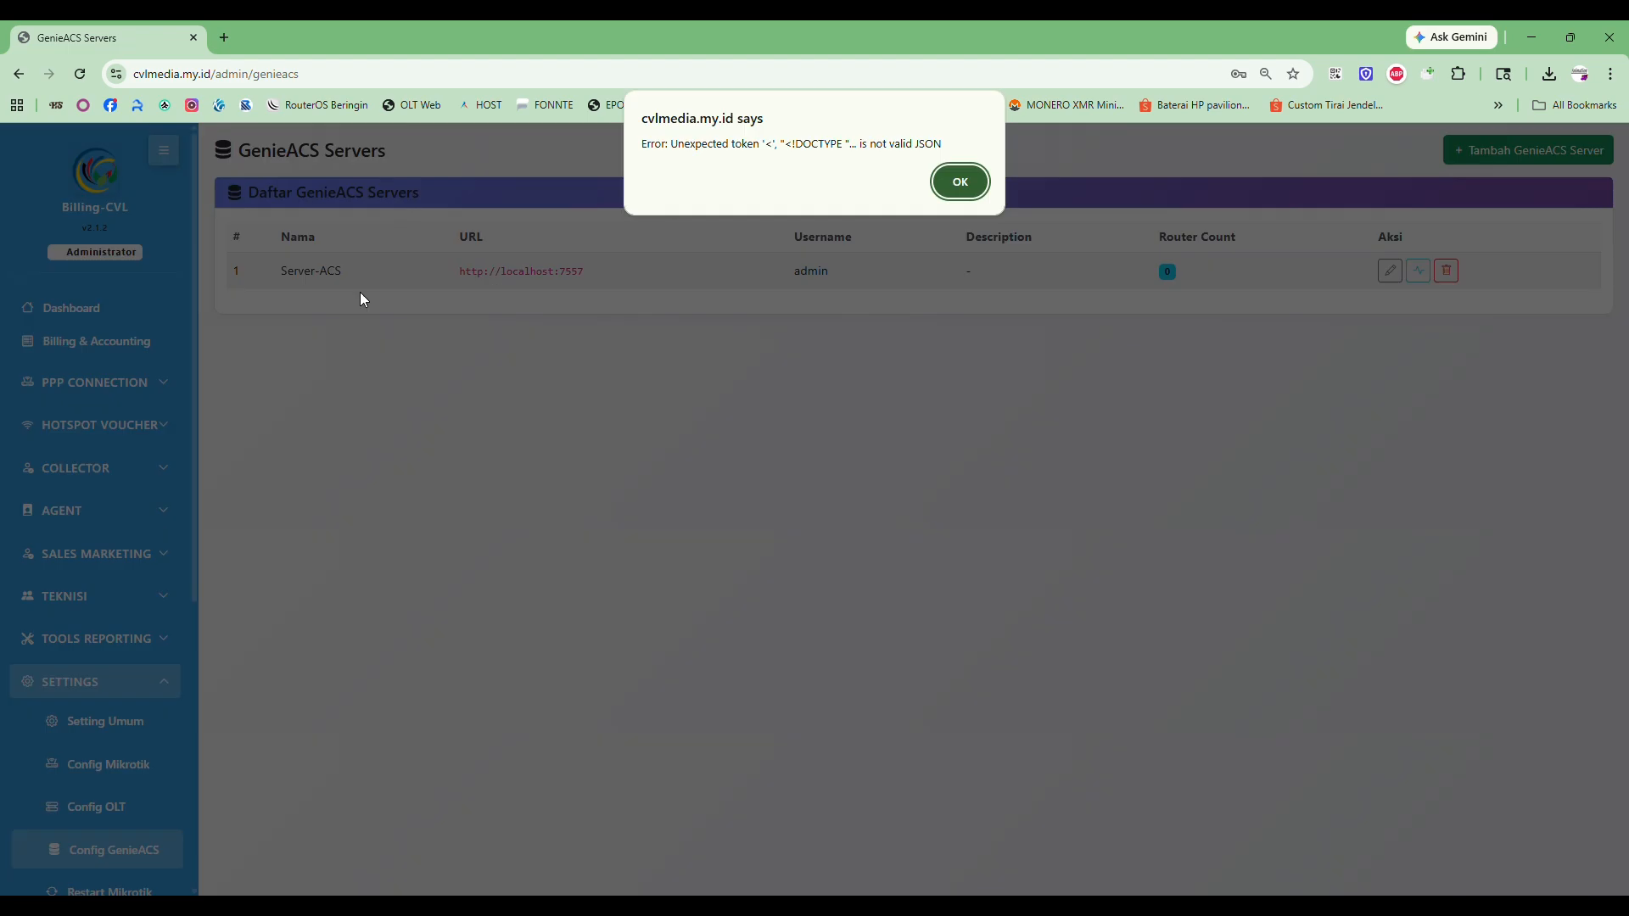
Read and dismiss the GenieACS connection error message, and review the Server-ACS entry in the server list
left_click_drag(671, 145, 965, 131)
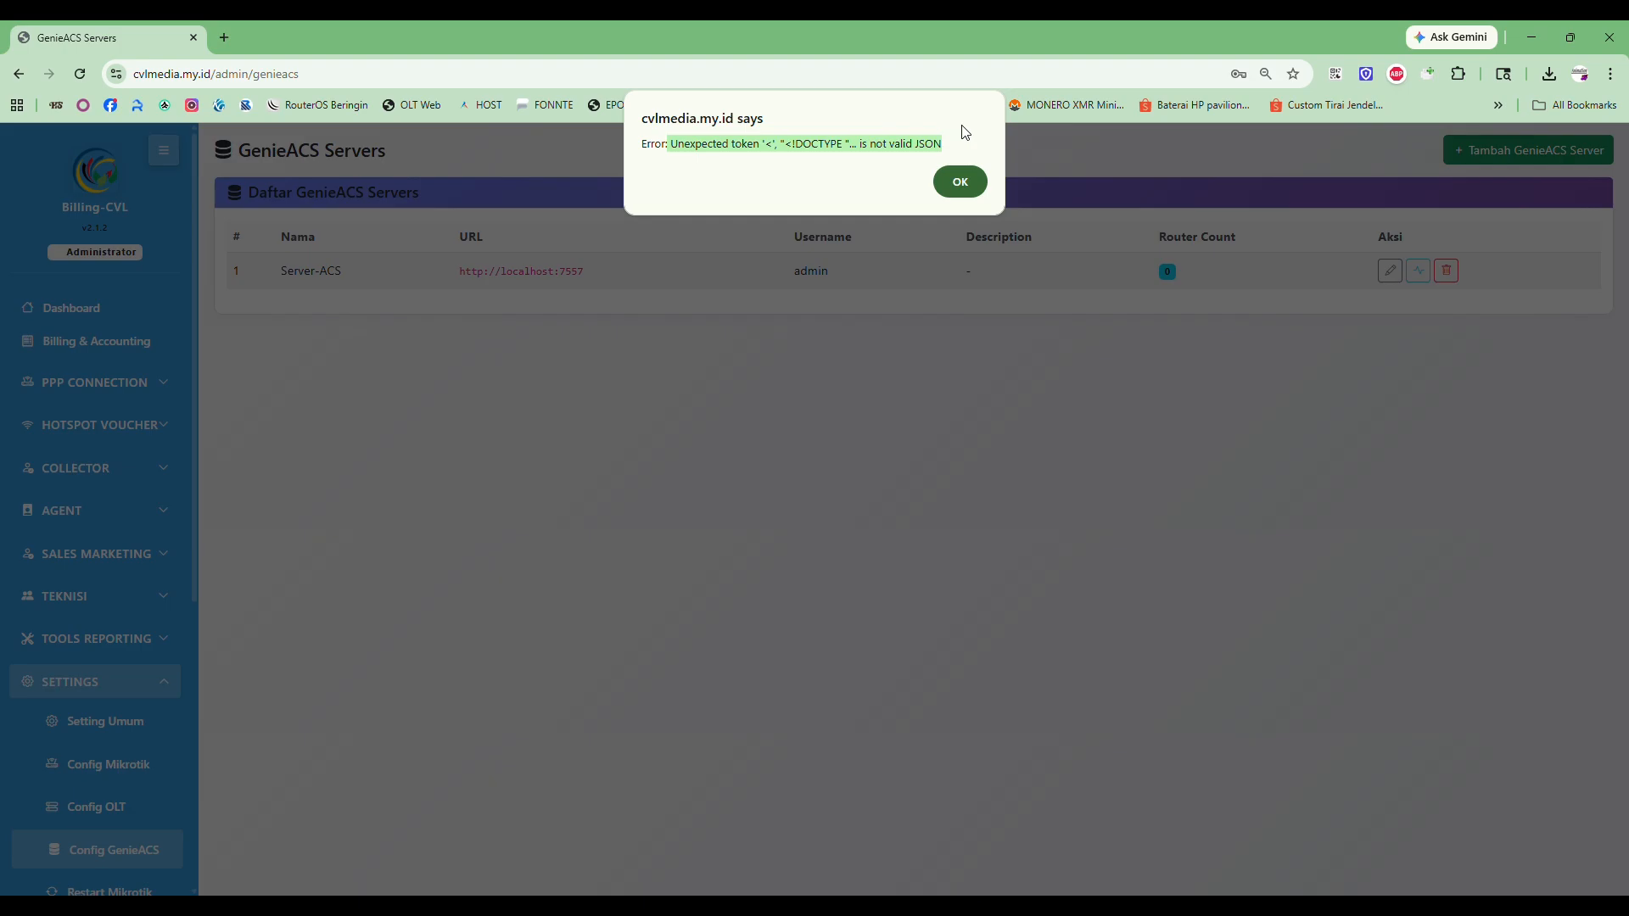
left_click(970, 182)
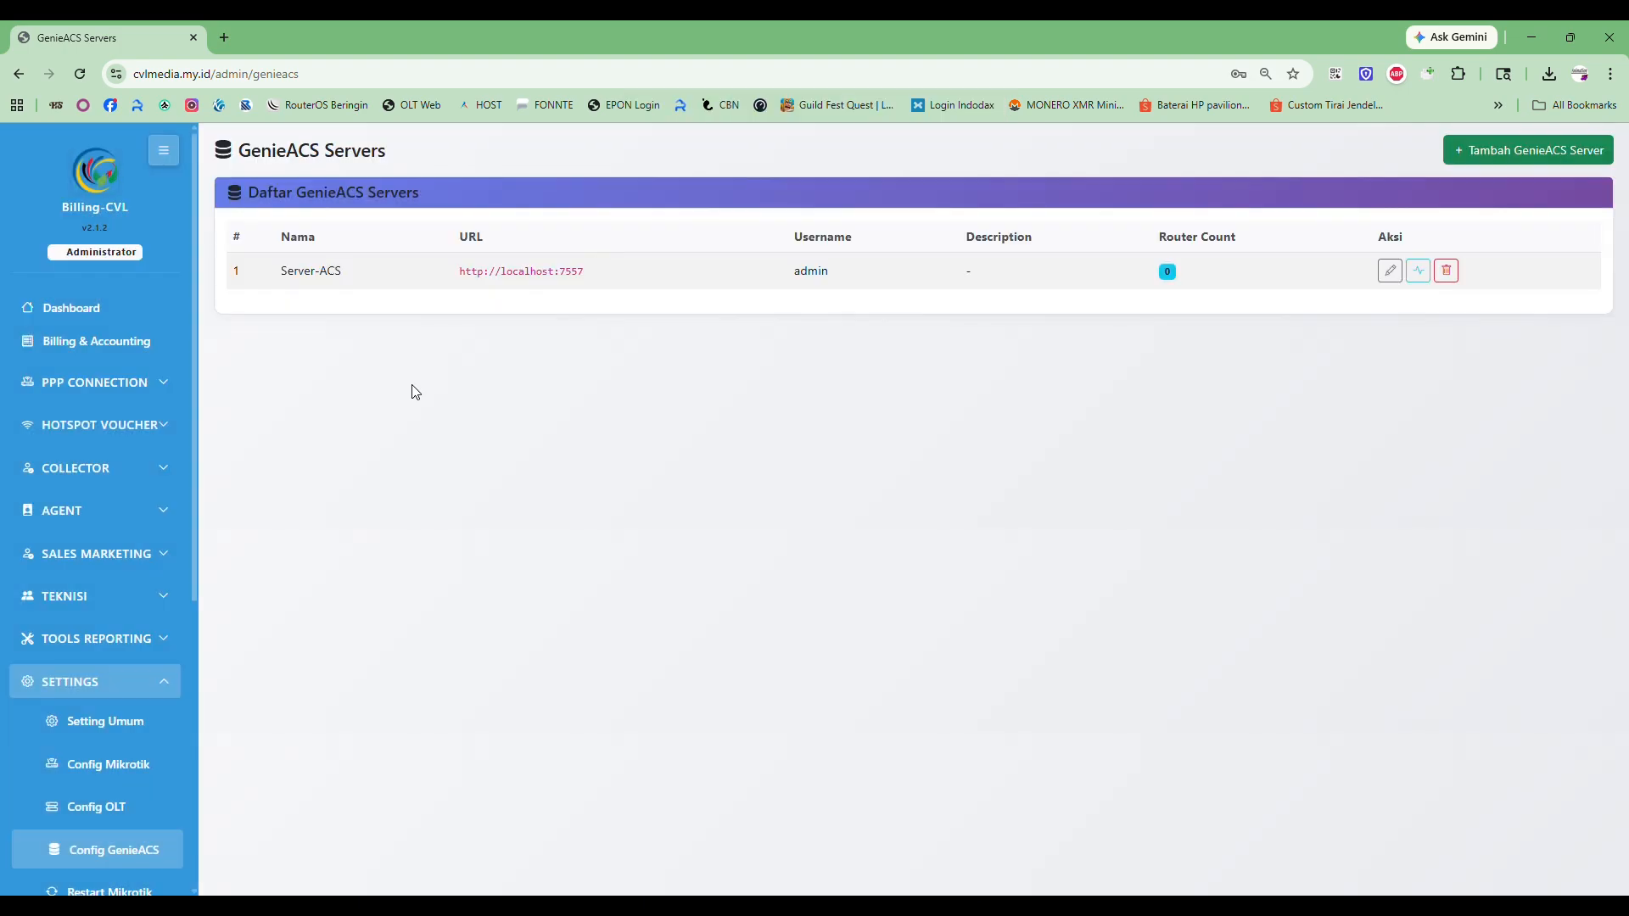
scroll(119, 545, "down", 5)
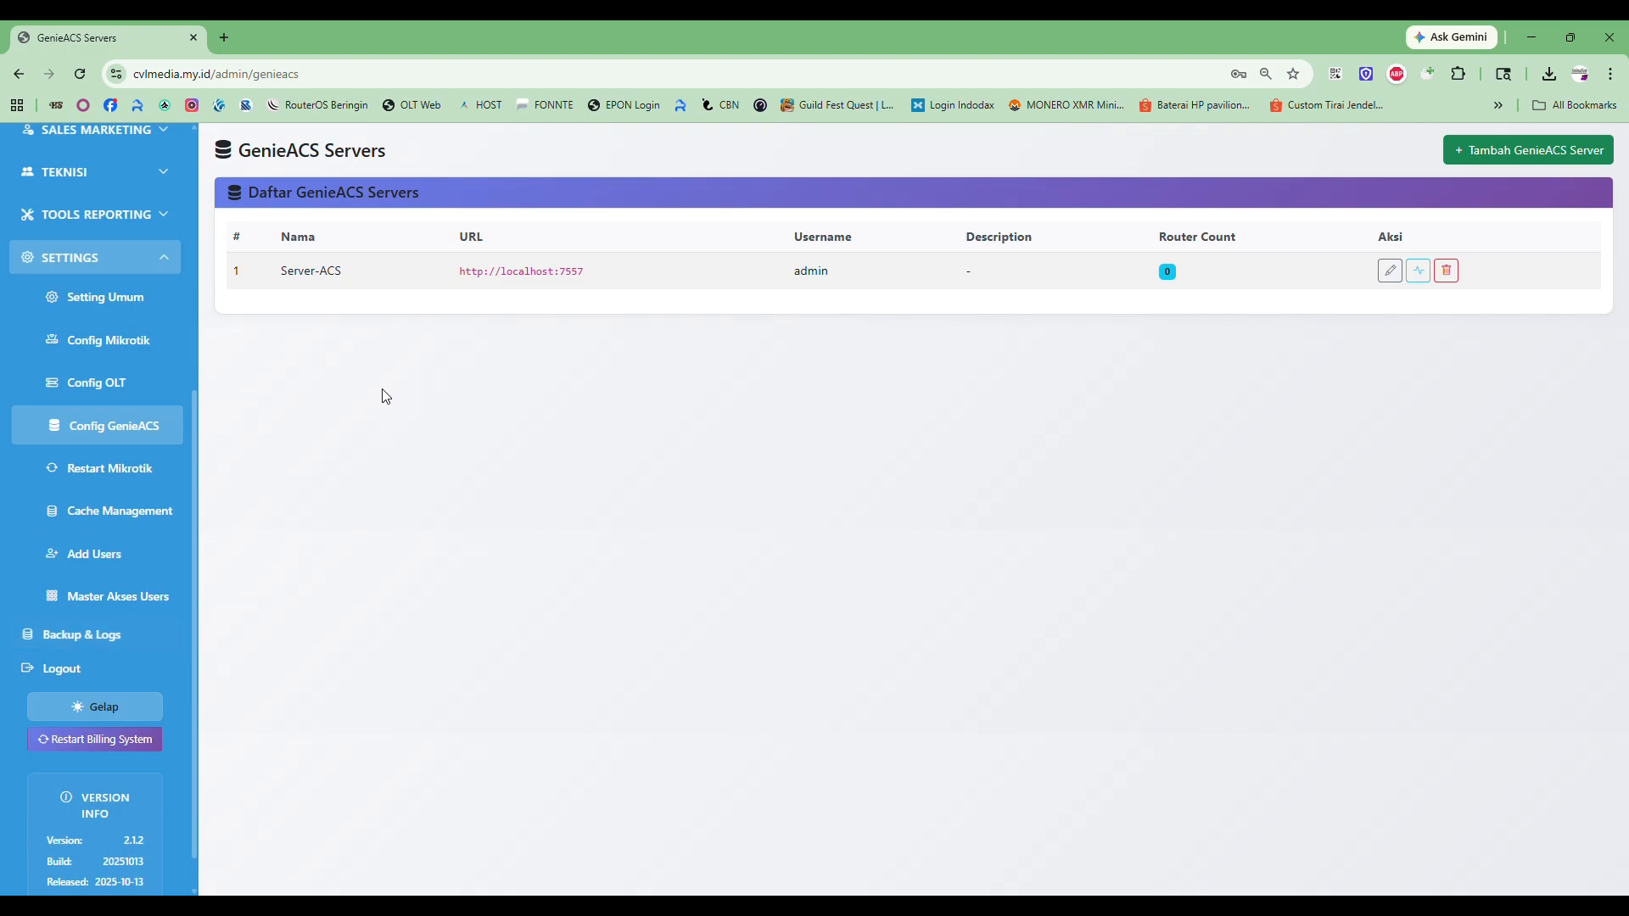
left_click_drag(294, 270, 1225, 597)
left_click(1225, 596)
scroll(111, 492, "up", 4)
scroll(119, 610, "down", 1)
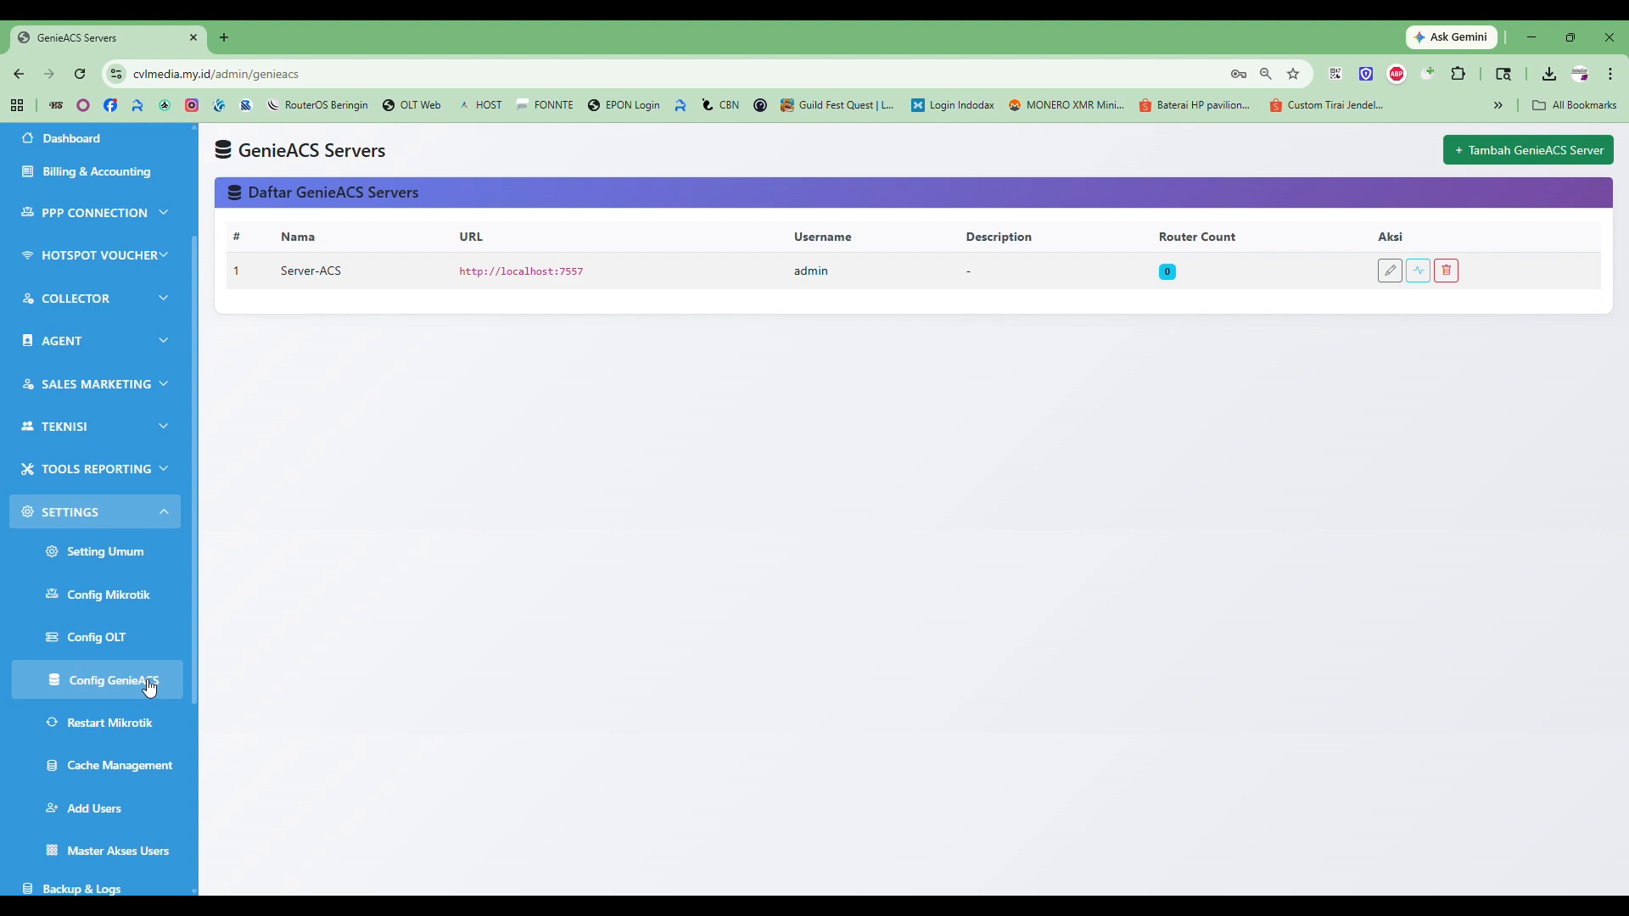
scroll(149, 688, "down", 1)
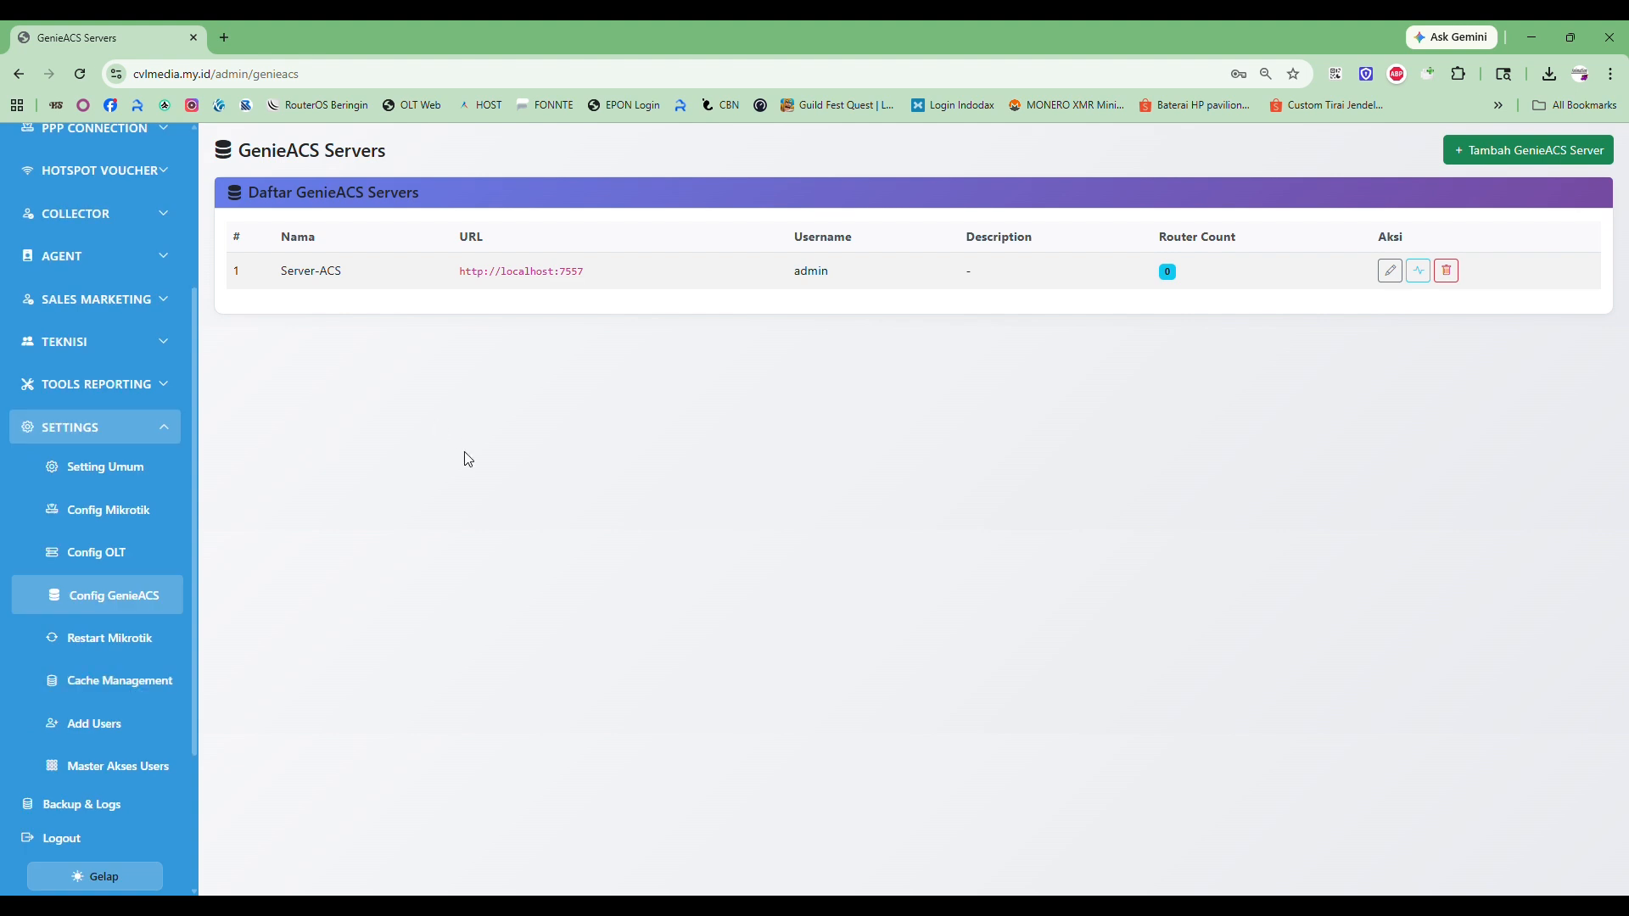
scroll(161, 591, "up", 3)
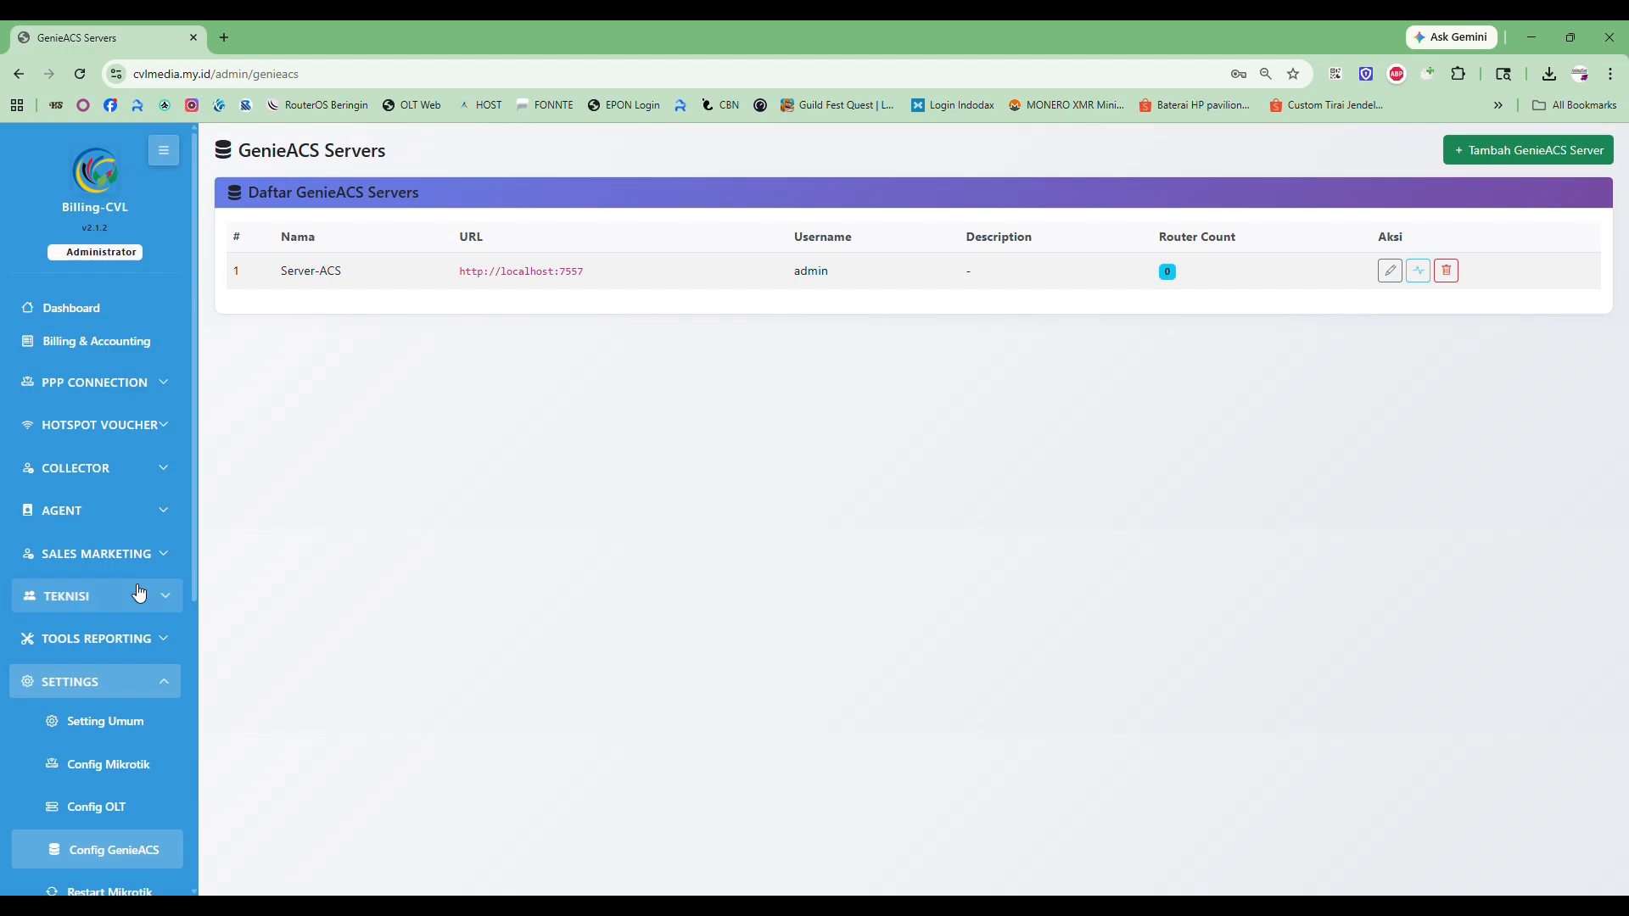
Review the PPPoE user list and the PPPoE profile list synchronized from the Mikrotik router
left_click(150, 392)
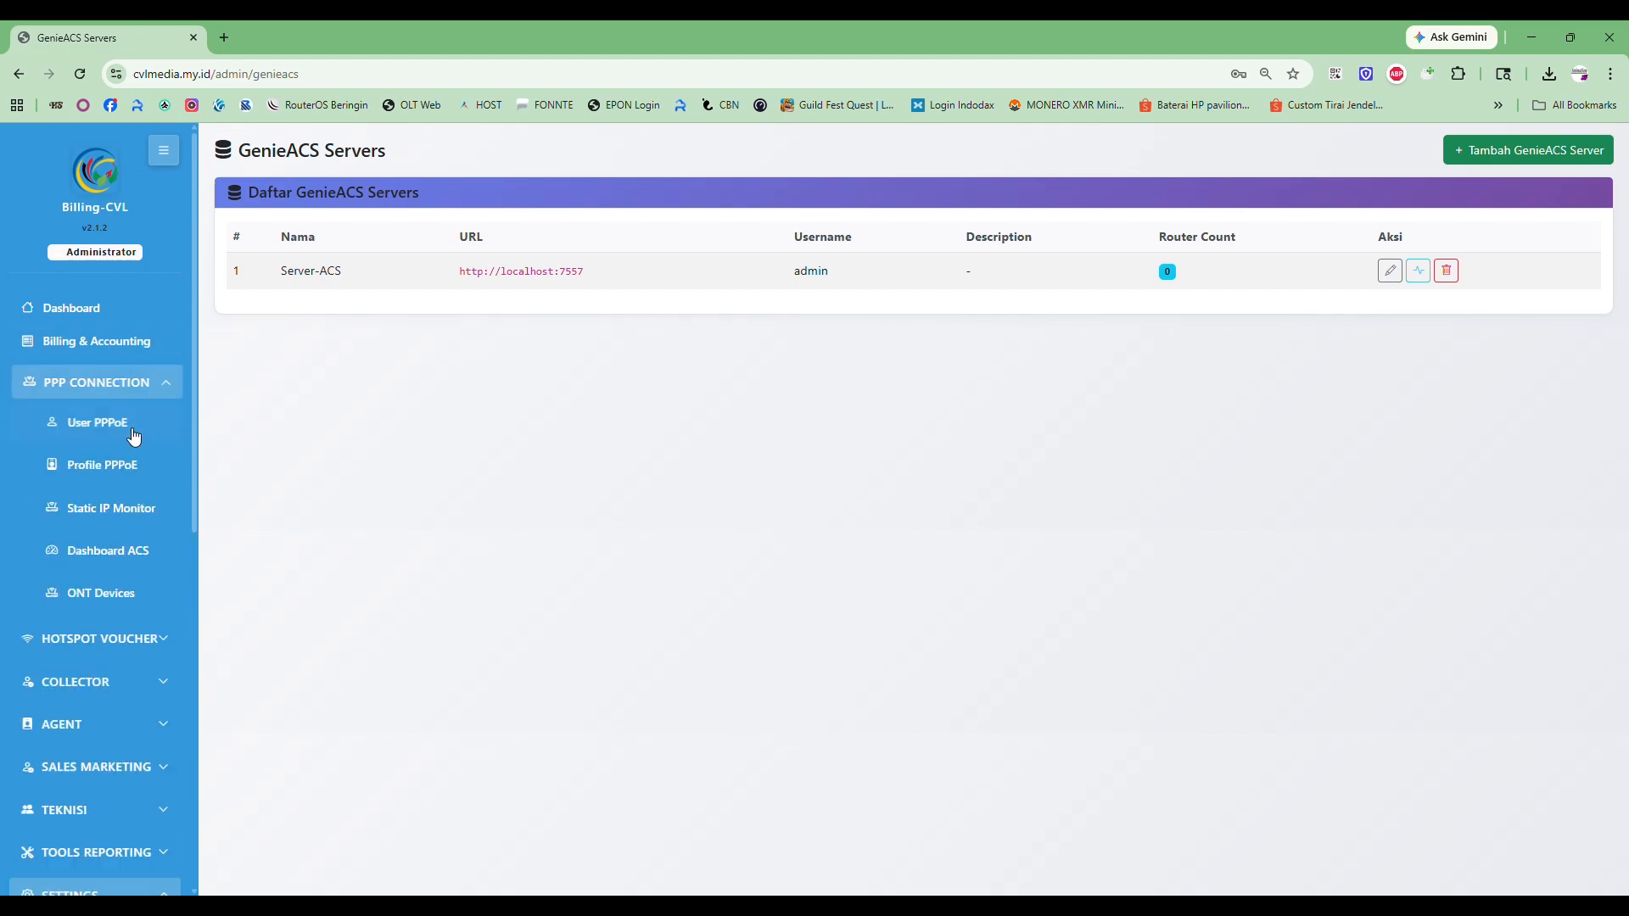
left_click(127, 431)
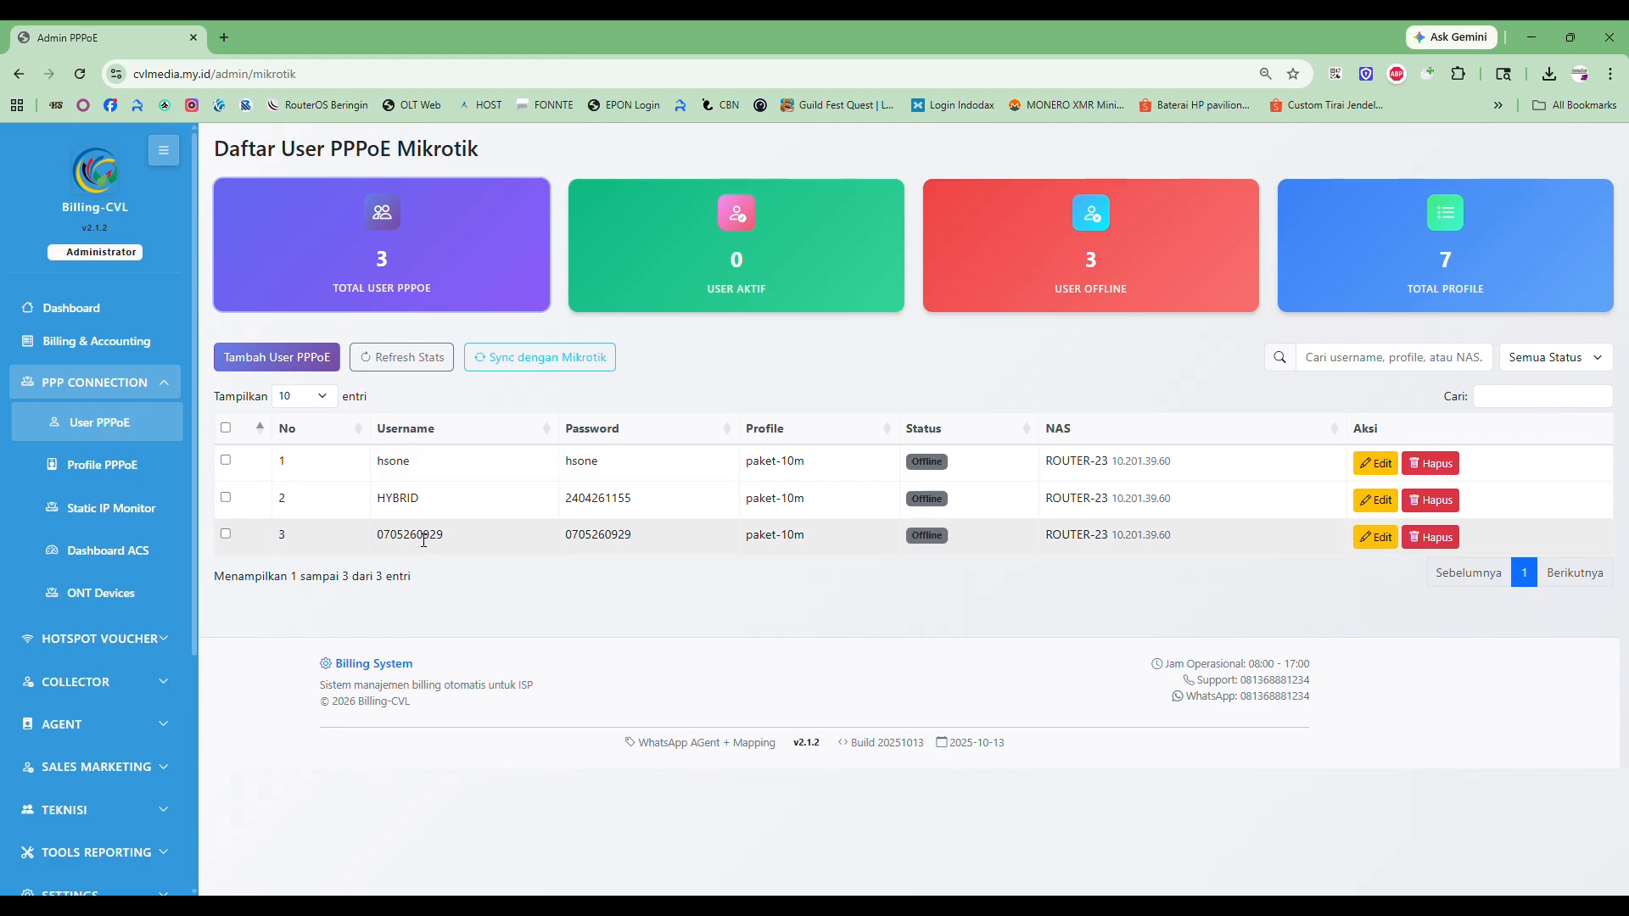
left_click(139, 473)
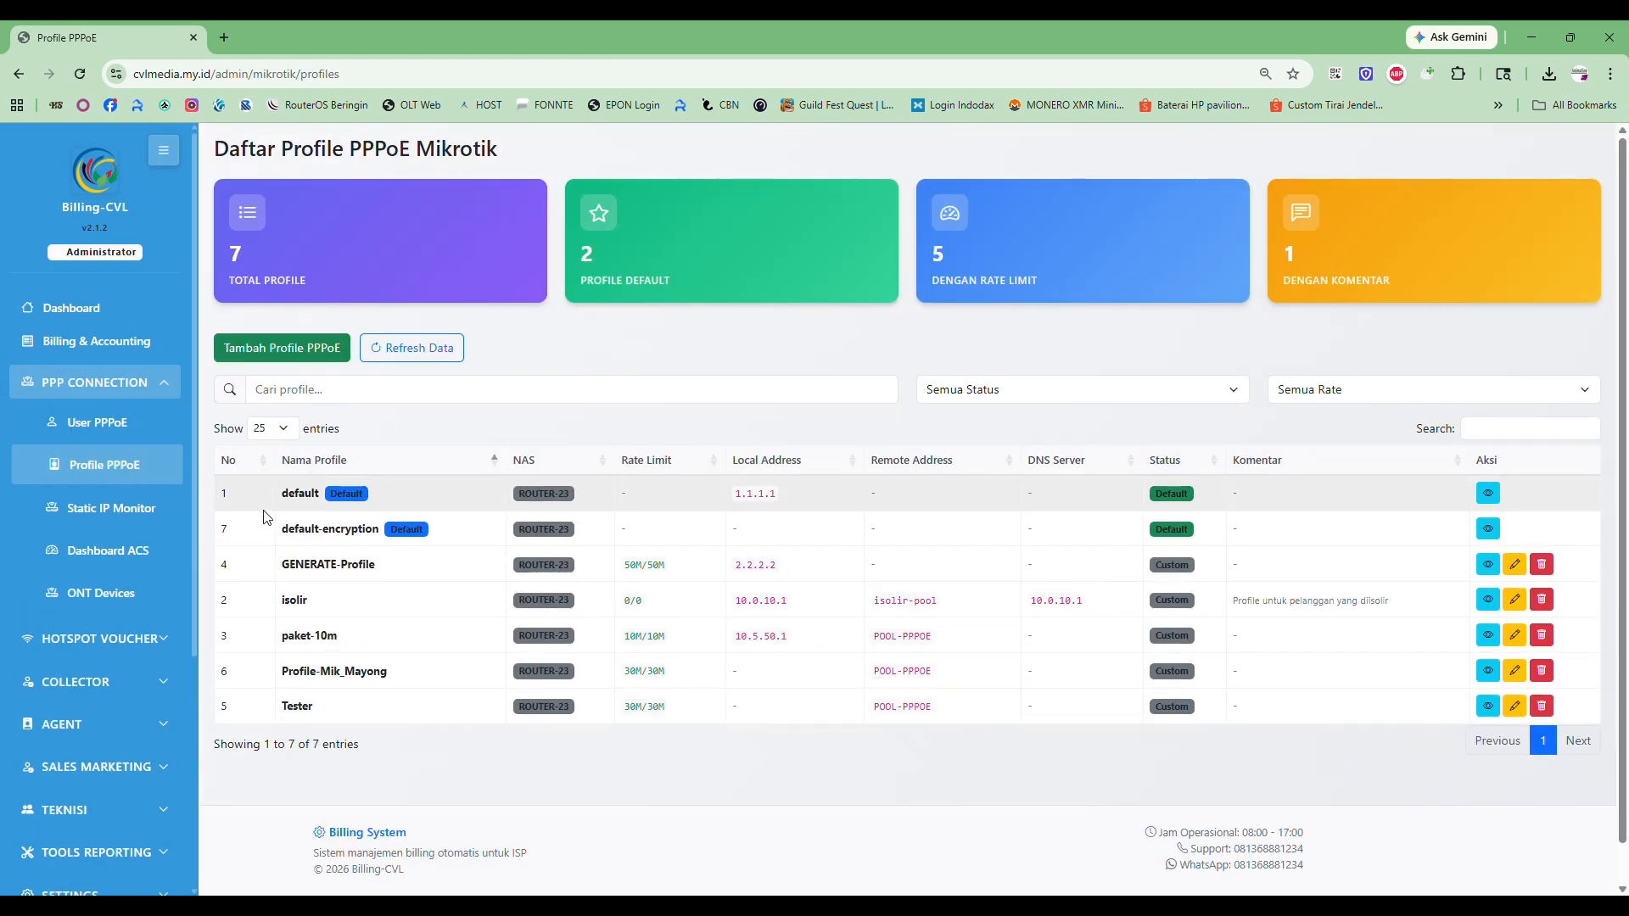
left_click(139, 436)
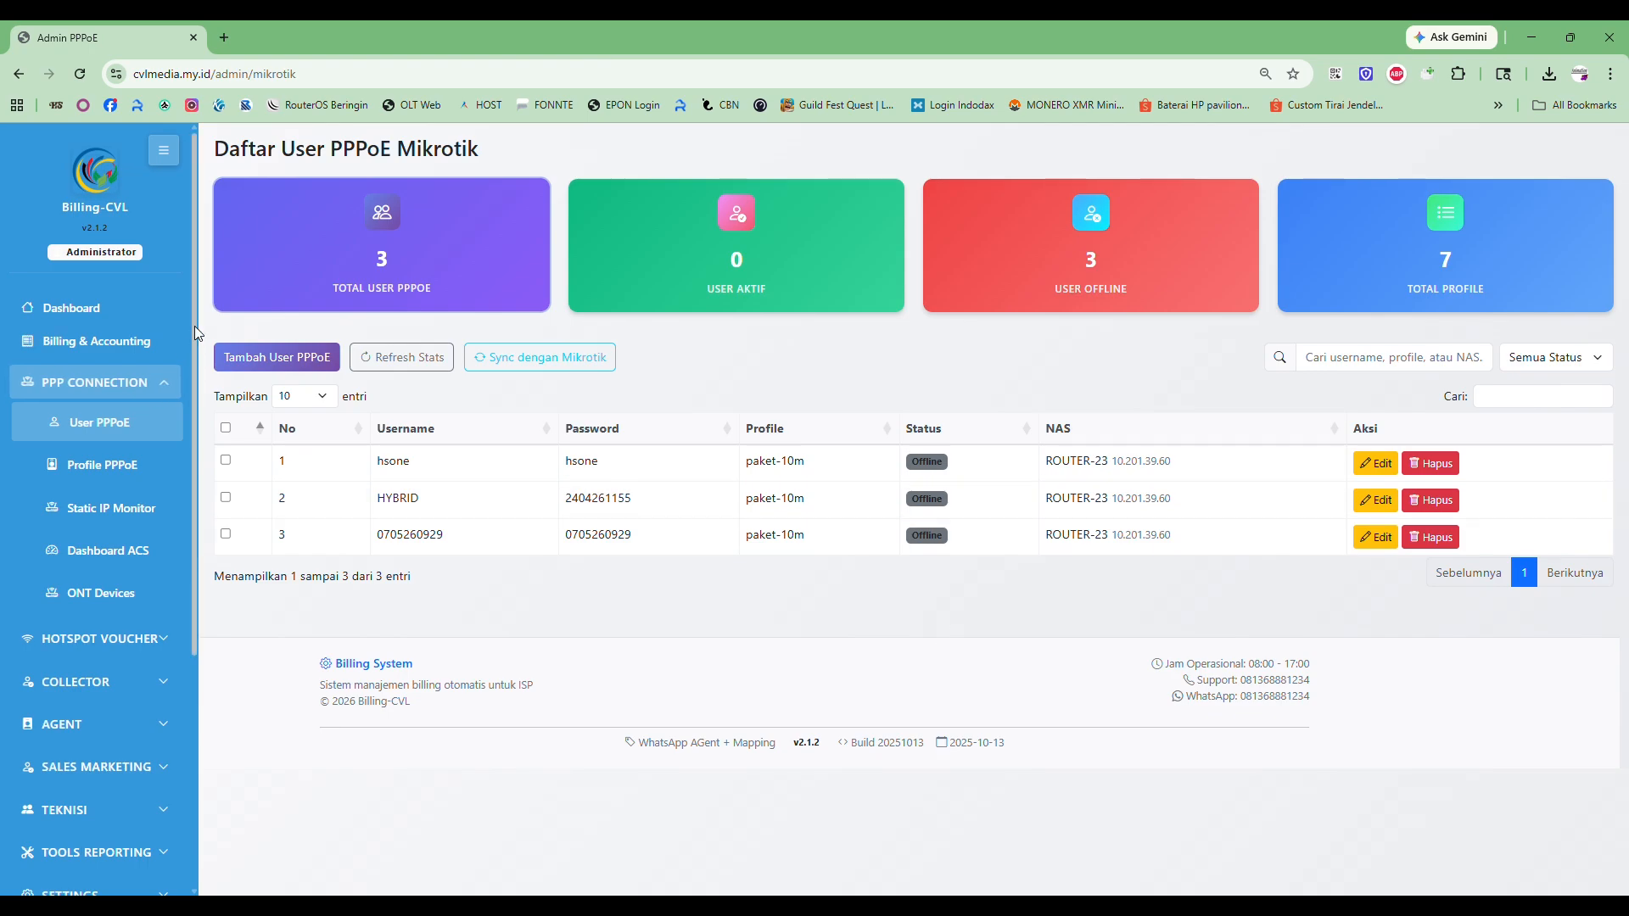
left_click_drag(195, 328, 209, 287)
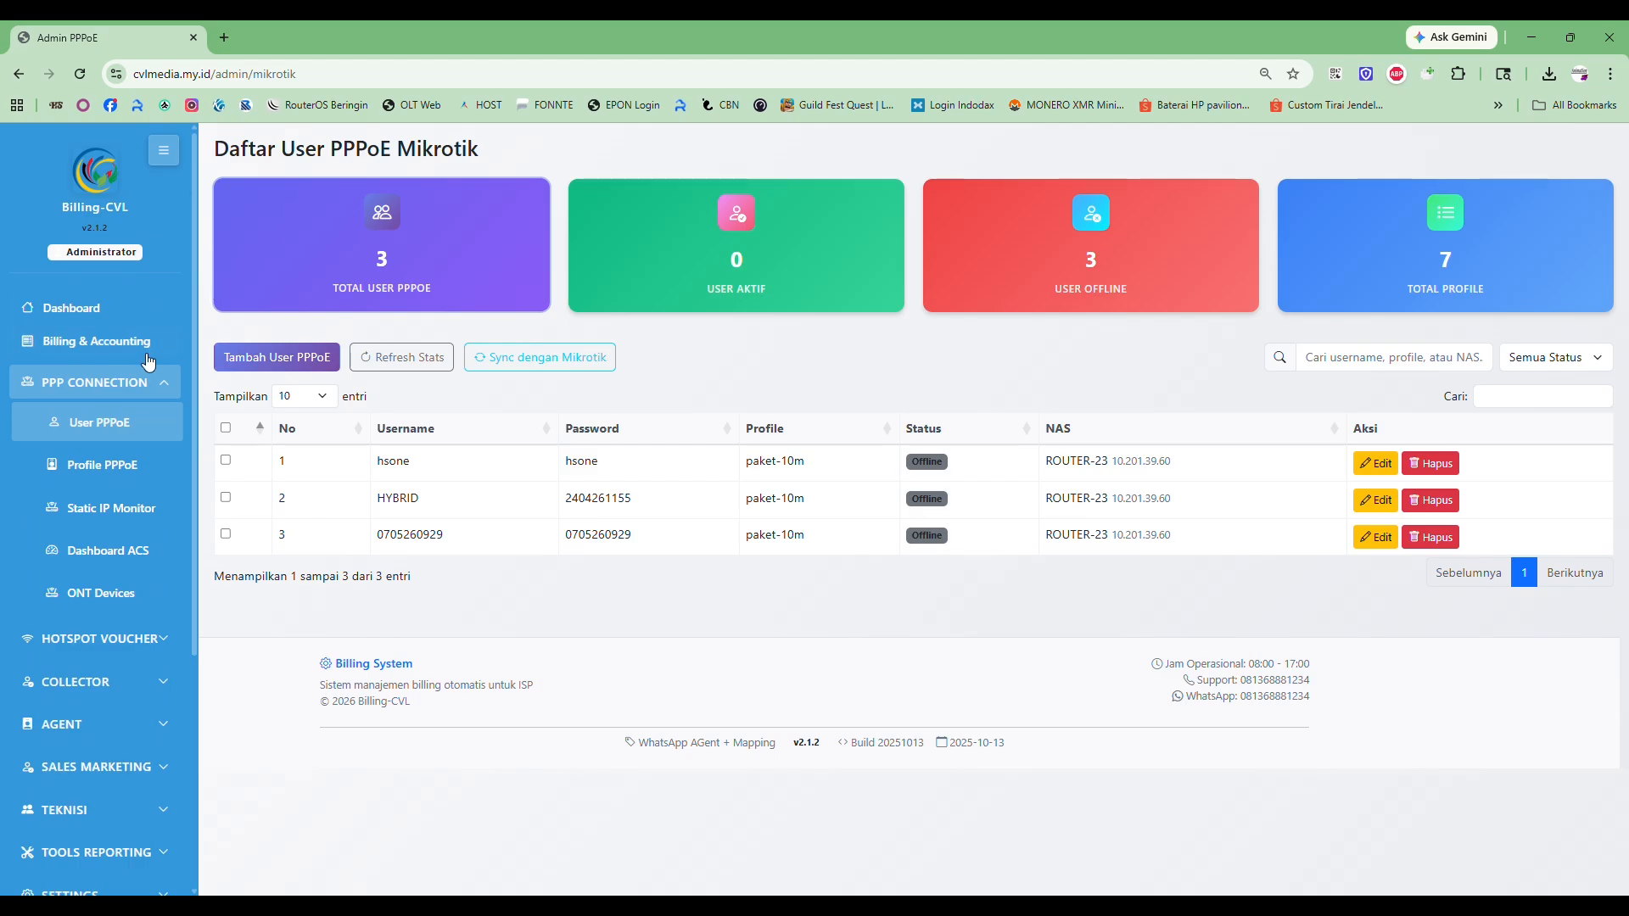
Open the system dashboard and examine the ROUTER-23 memory, CPU load and HDD utilization under Monitoring NAS
left_click(97, 316)
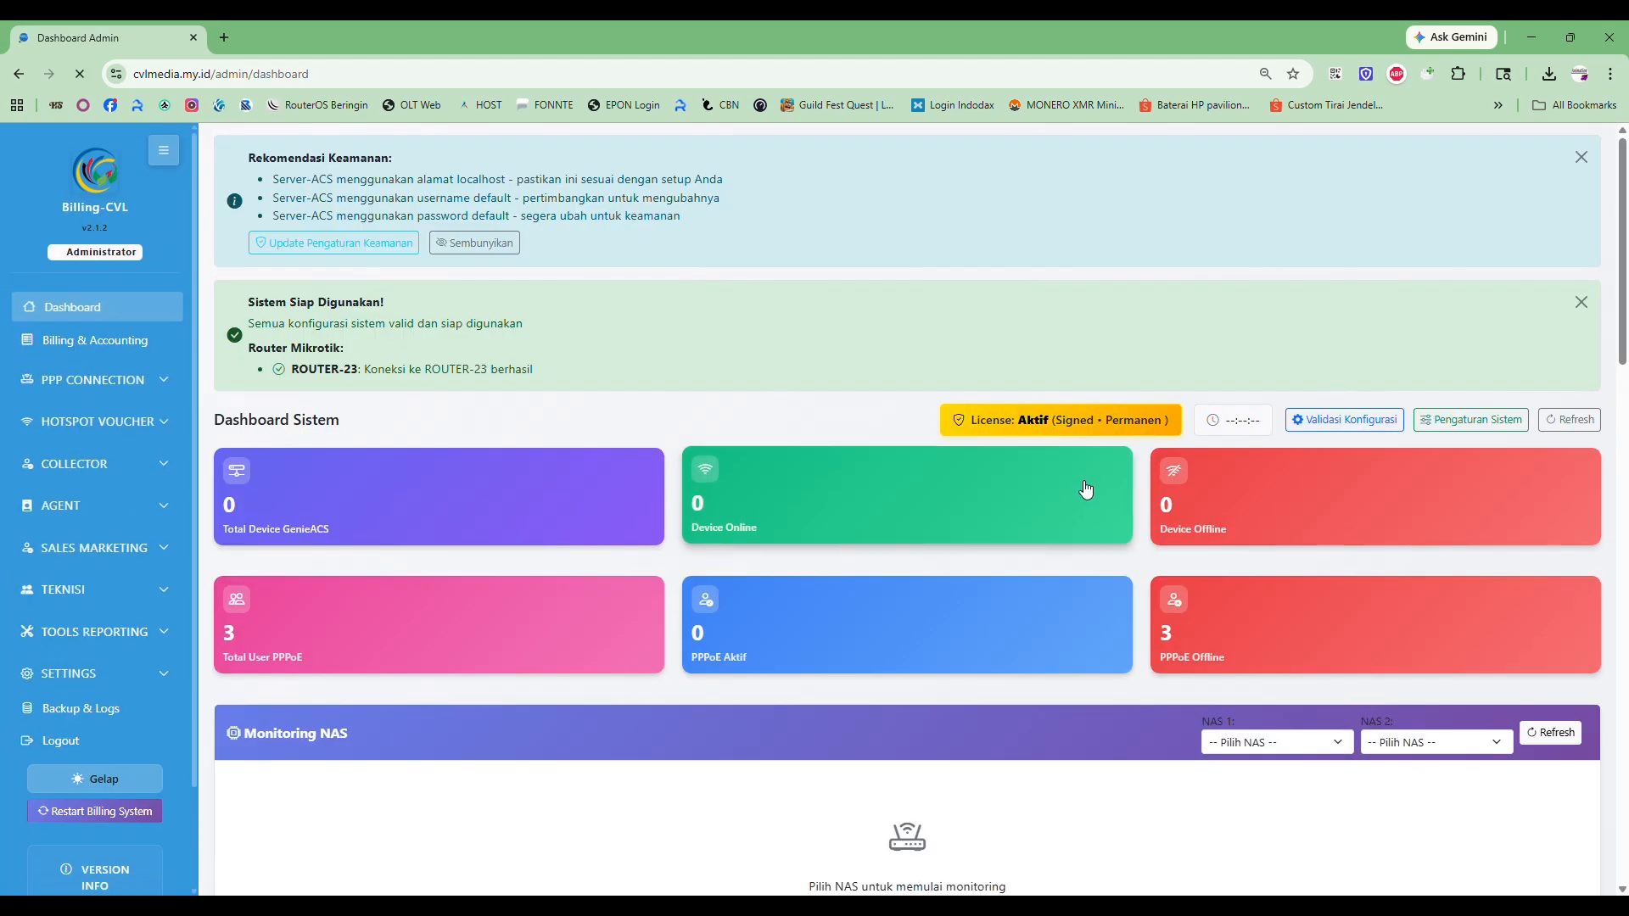
scroll(1272, 492, "down", 3)
scroll(1404, 502, "down", 2)
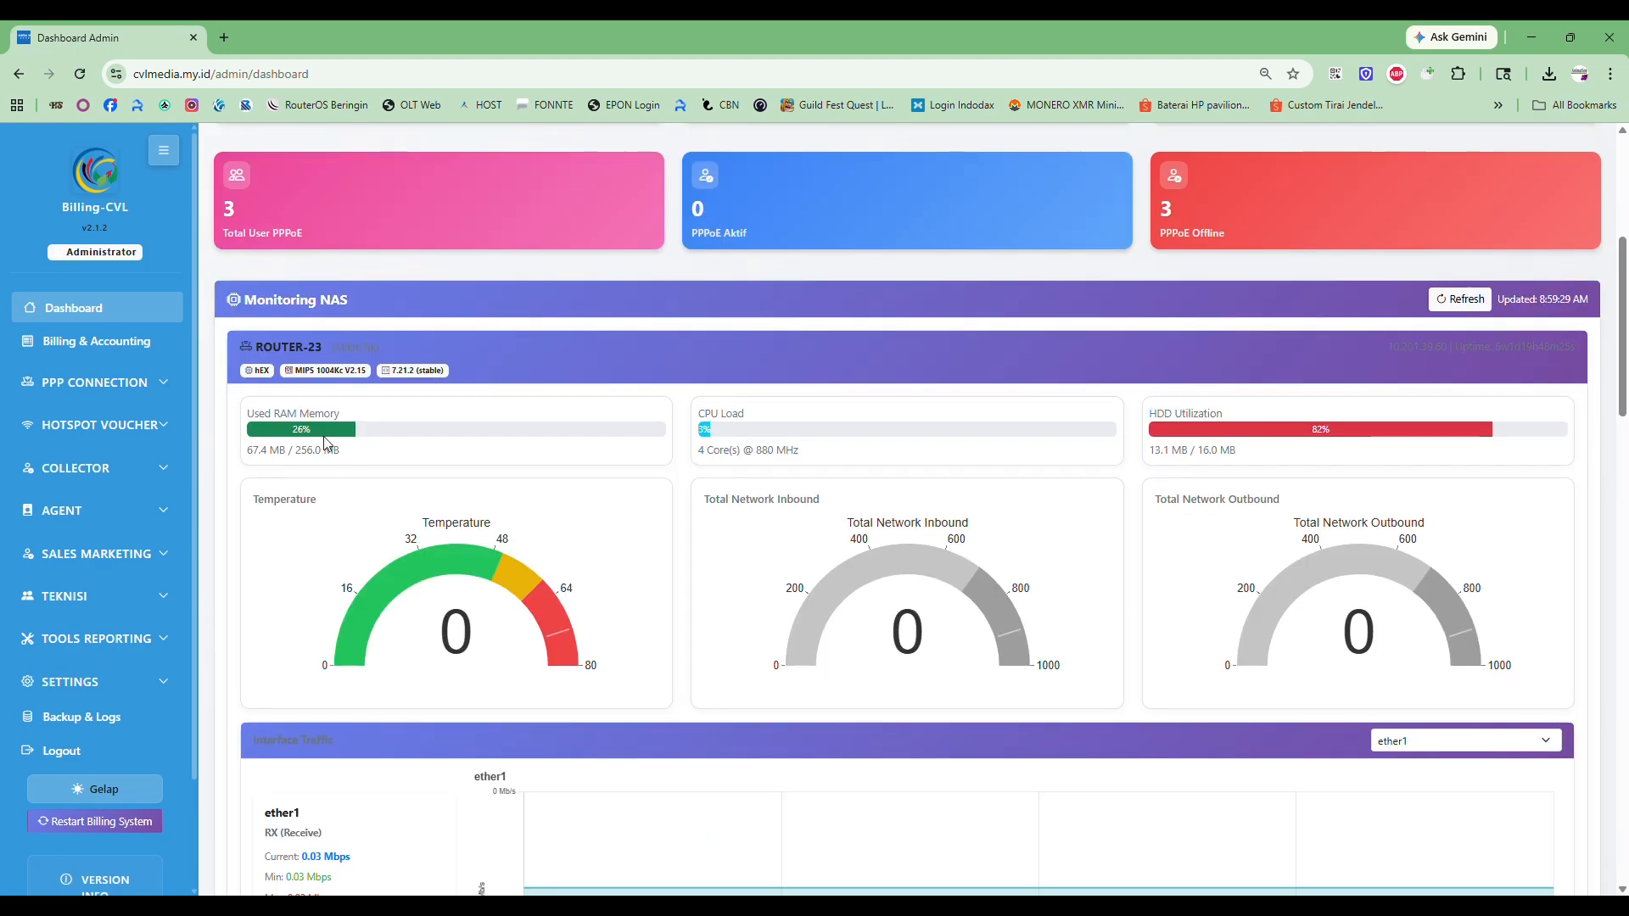
left_click_drag(255, 347, 492, 349)
left_click(490, 344)
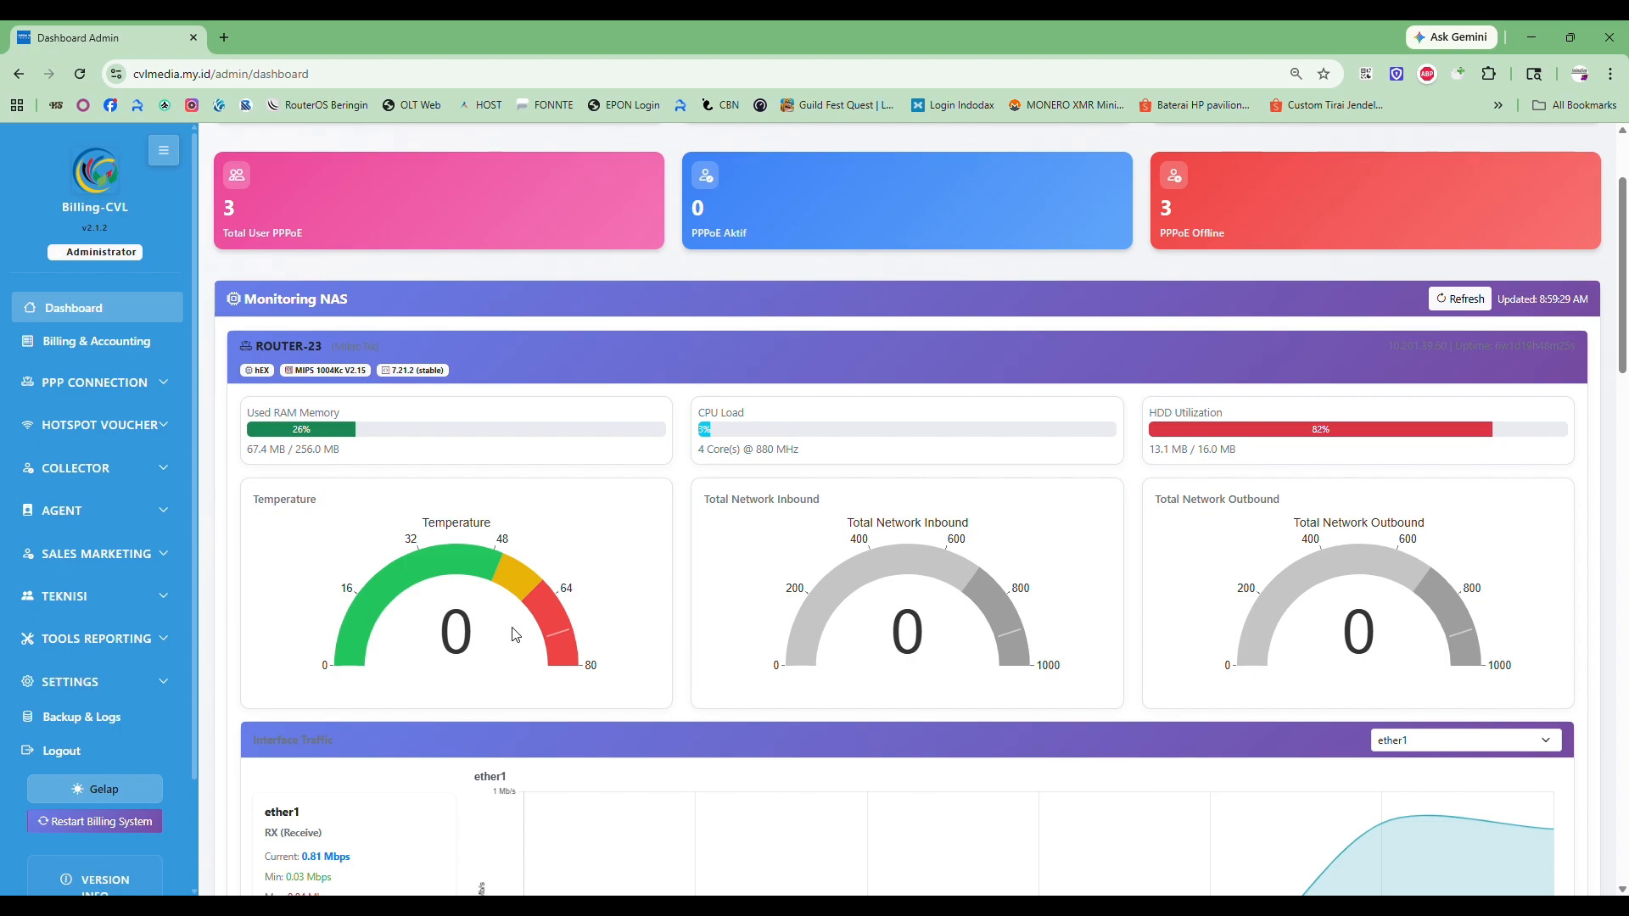
left_click_drag(698, 450, 776, 450)
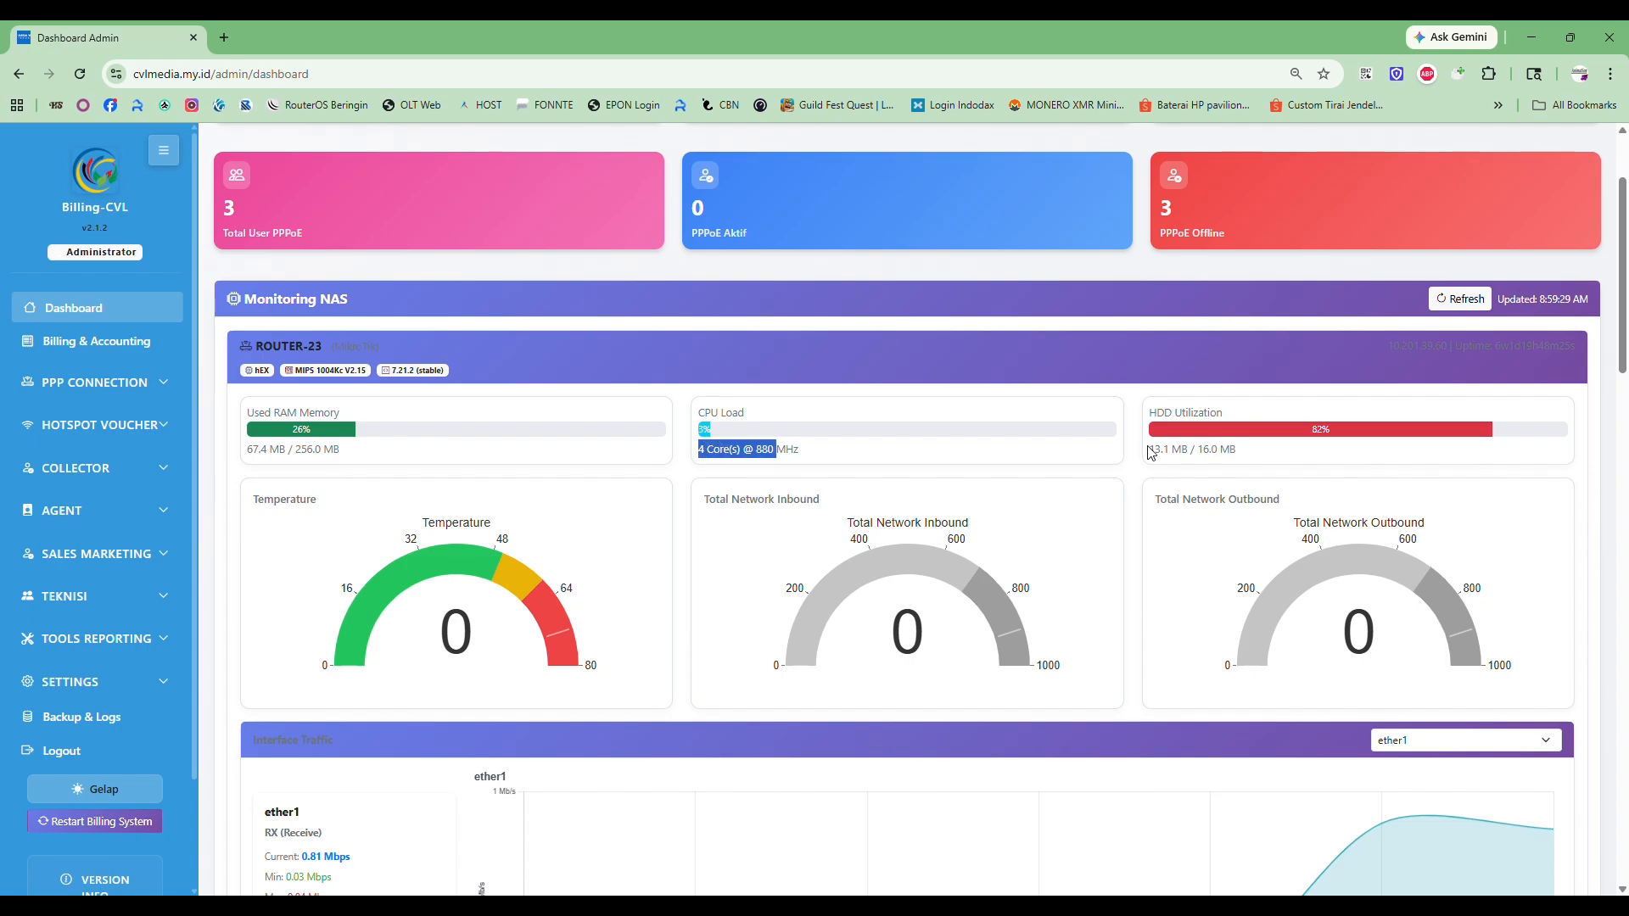
left_click_drag(1150, 451, 1230, 458)
scroll(1261, 490, "down", 2)
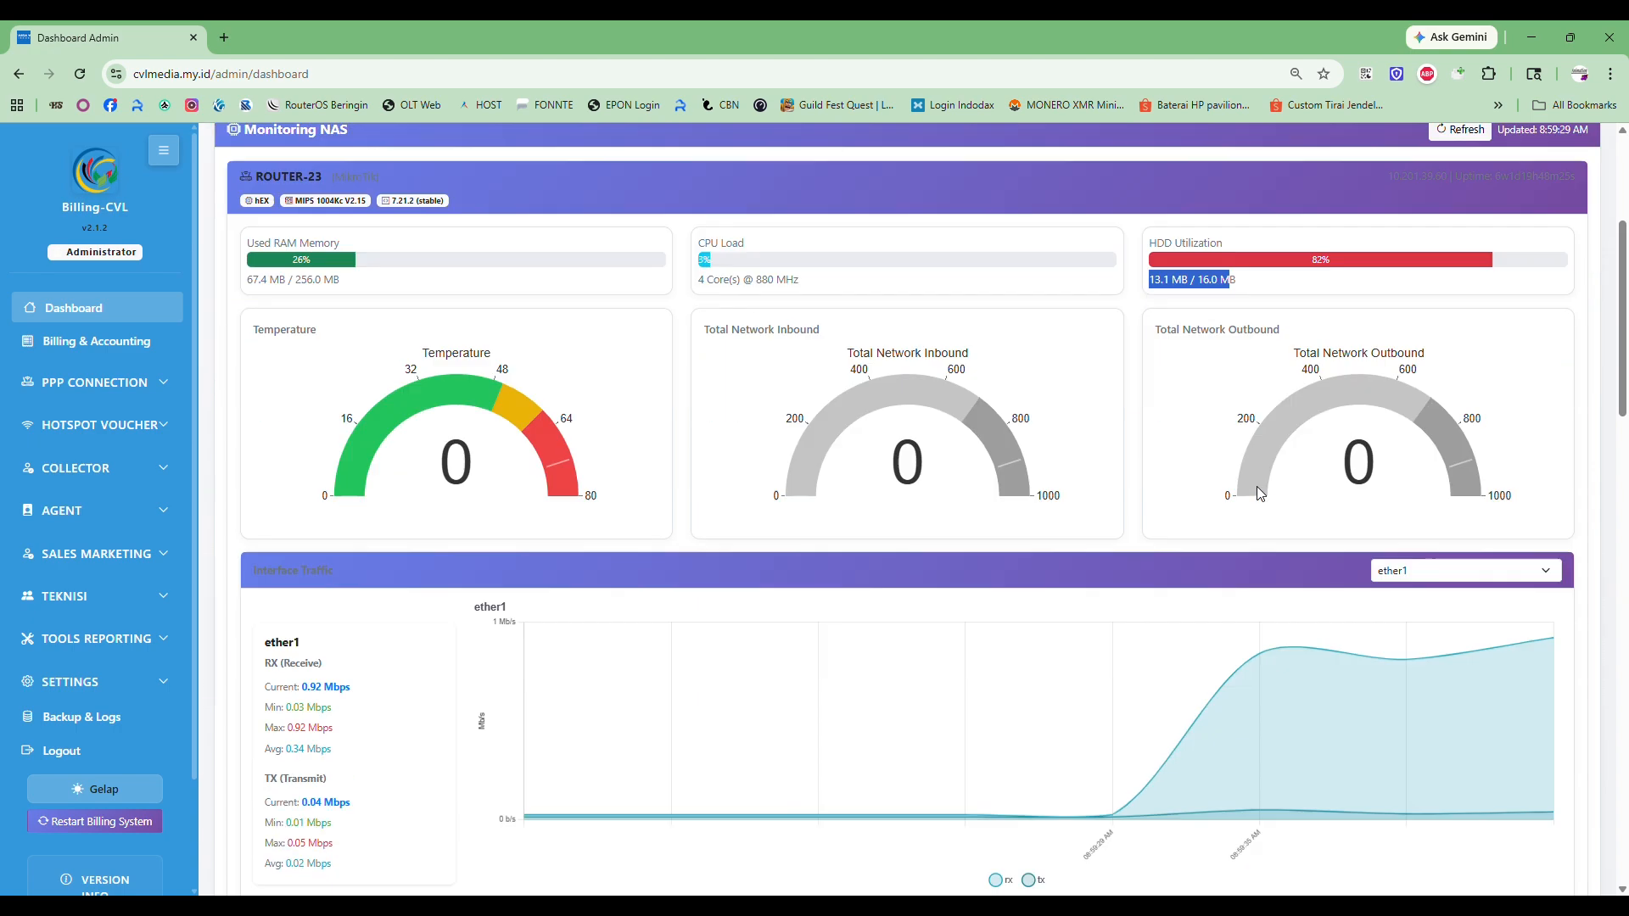
Display the Interface Traffic graph for BridgePPP+ISOLIR and switch it to bridge1-ISP
scroll(1257, 488, "down", 5)
scroll(1258, 492, "up", 2)
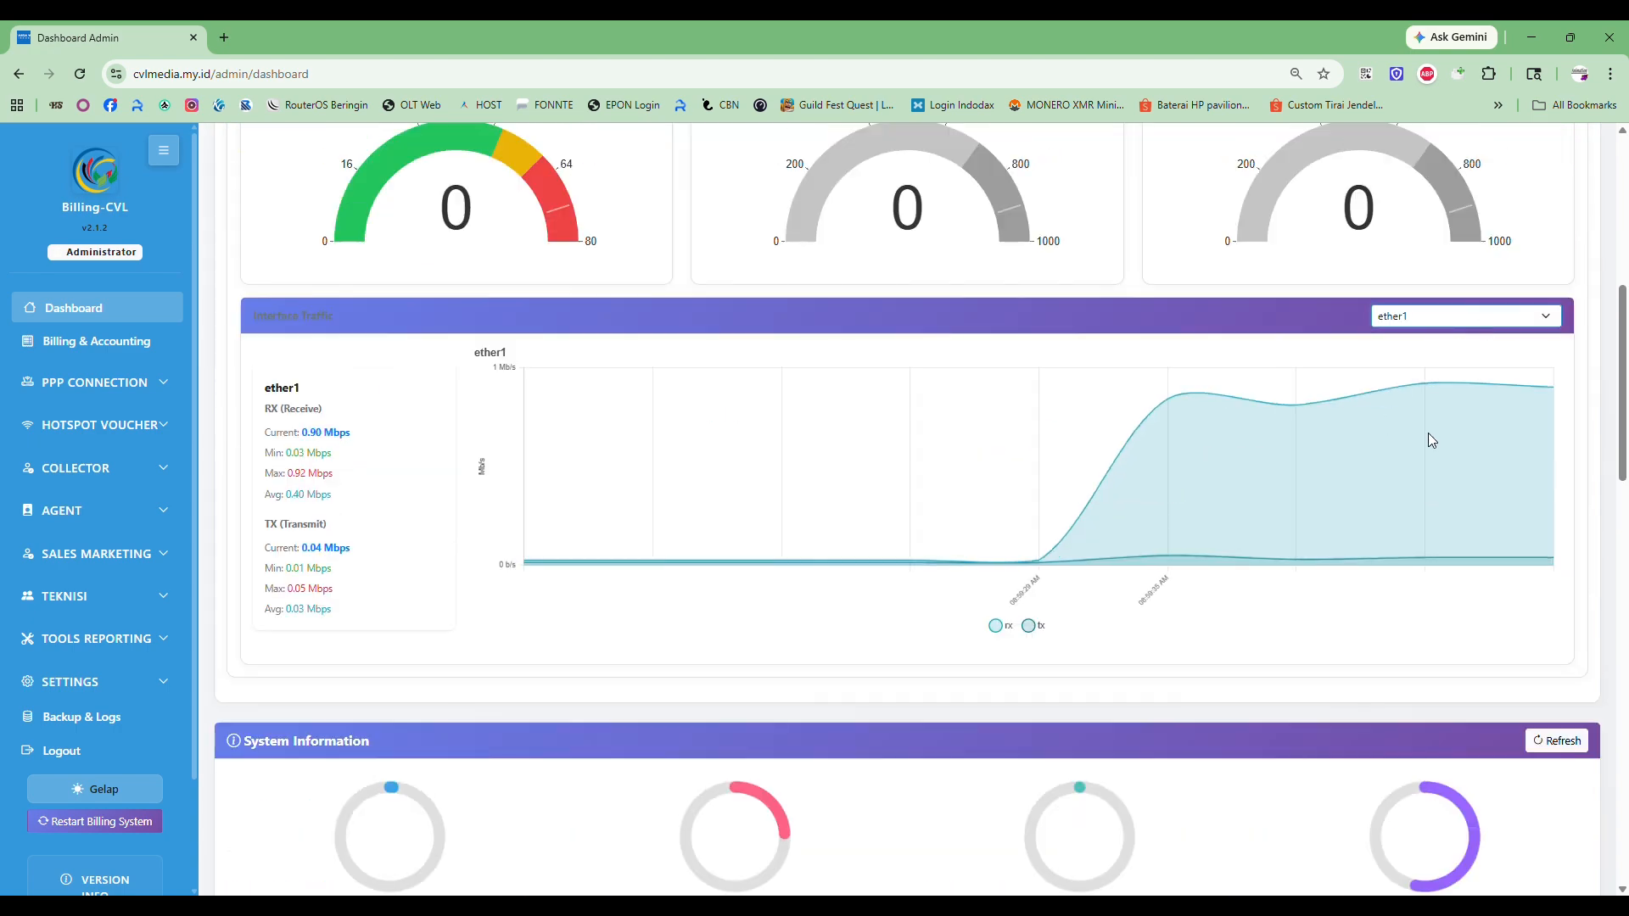
left_click(1425, 463)
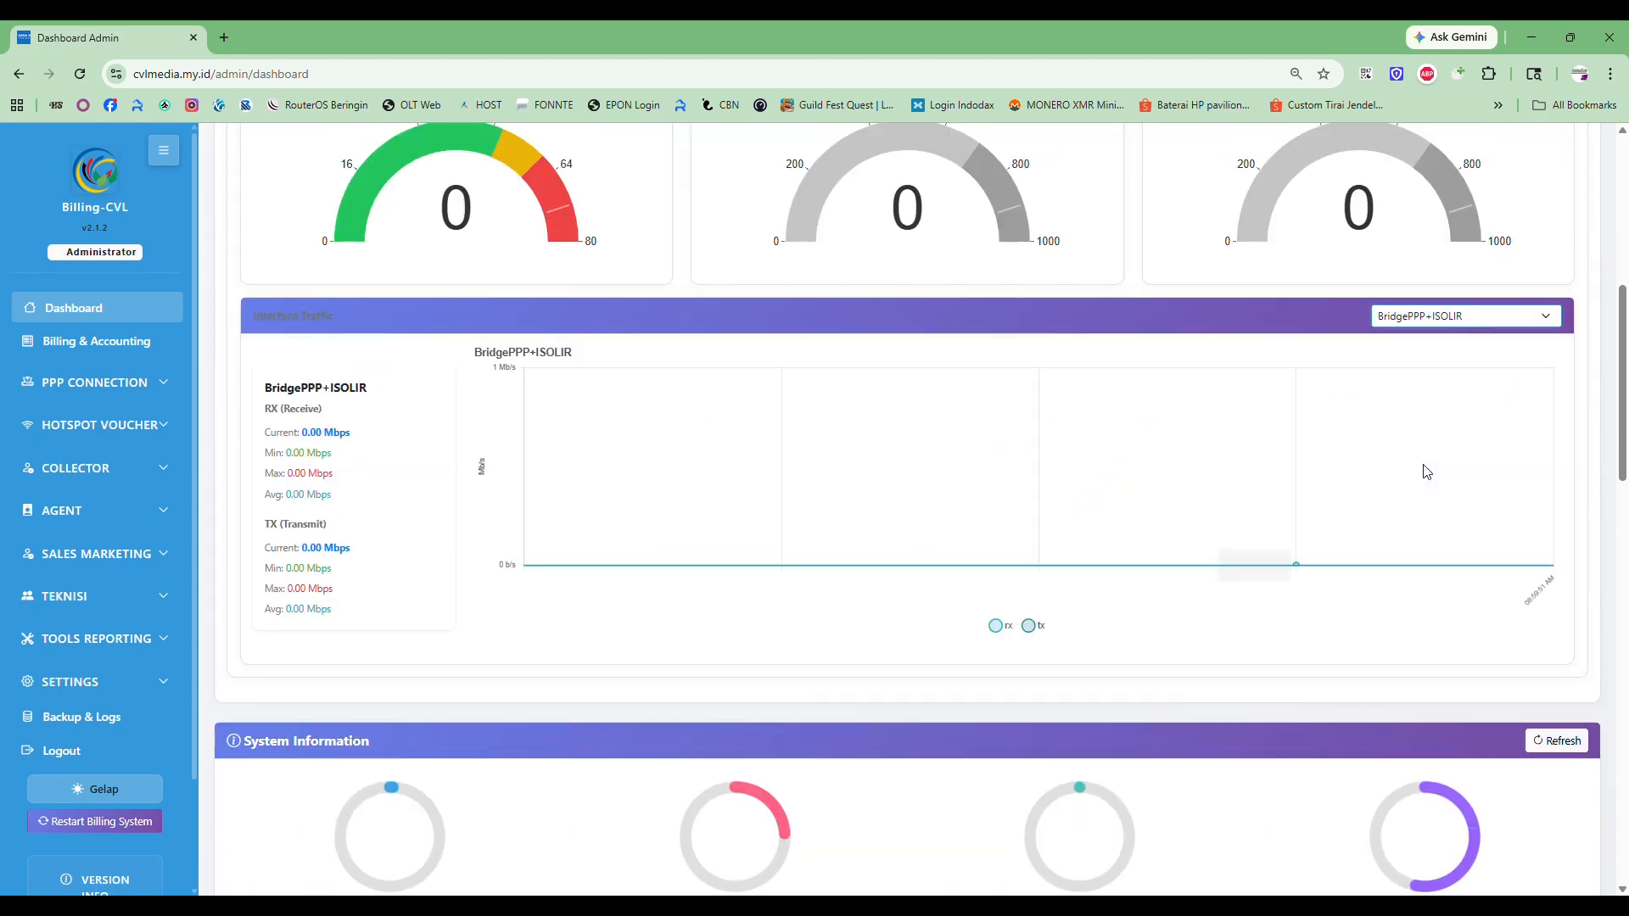
left_click(1448, 408)
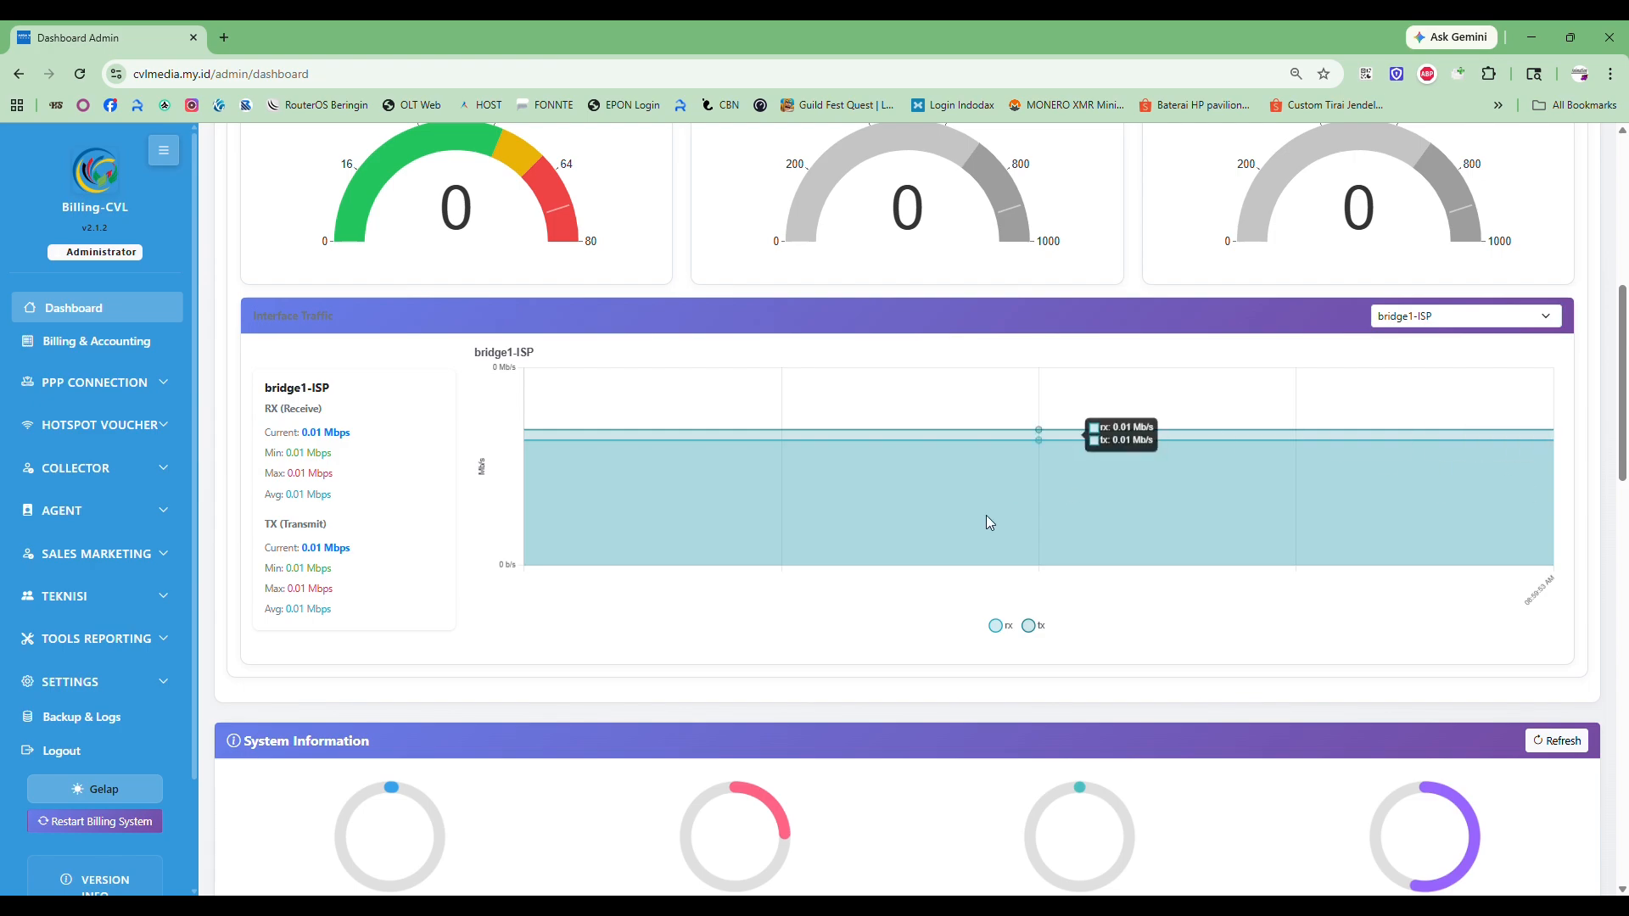
Examine the server's System Information and System Details sections, including the processor and operating system
scroll(1388, 458, "down", 4)
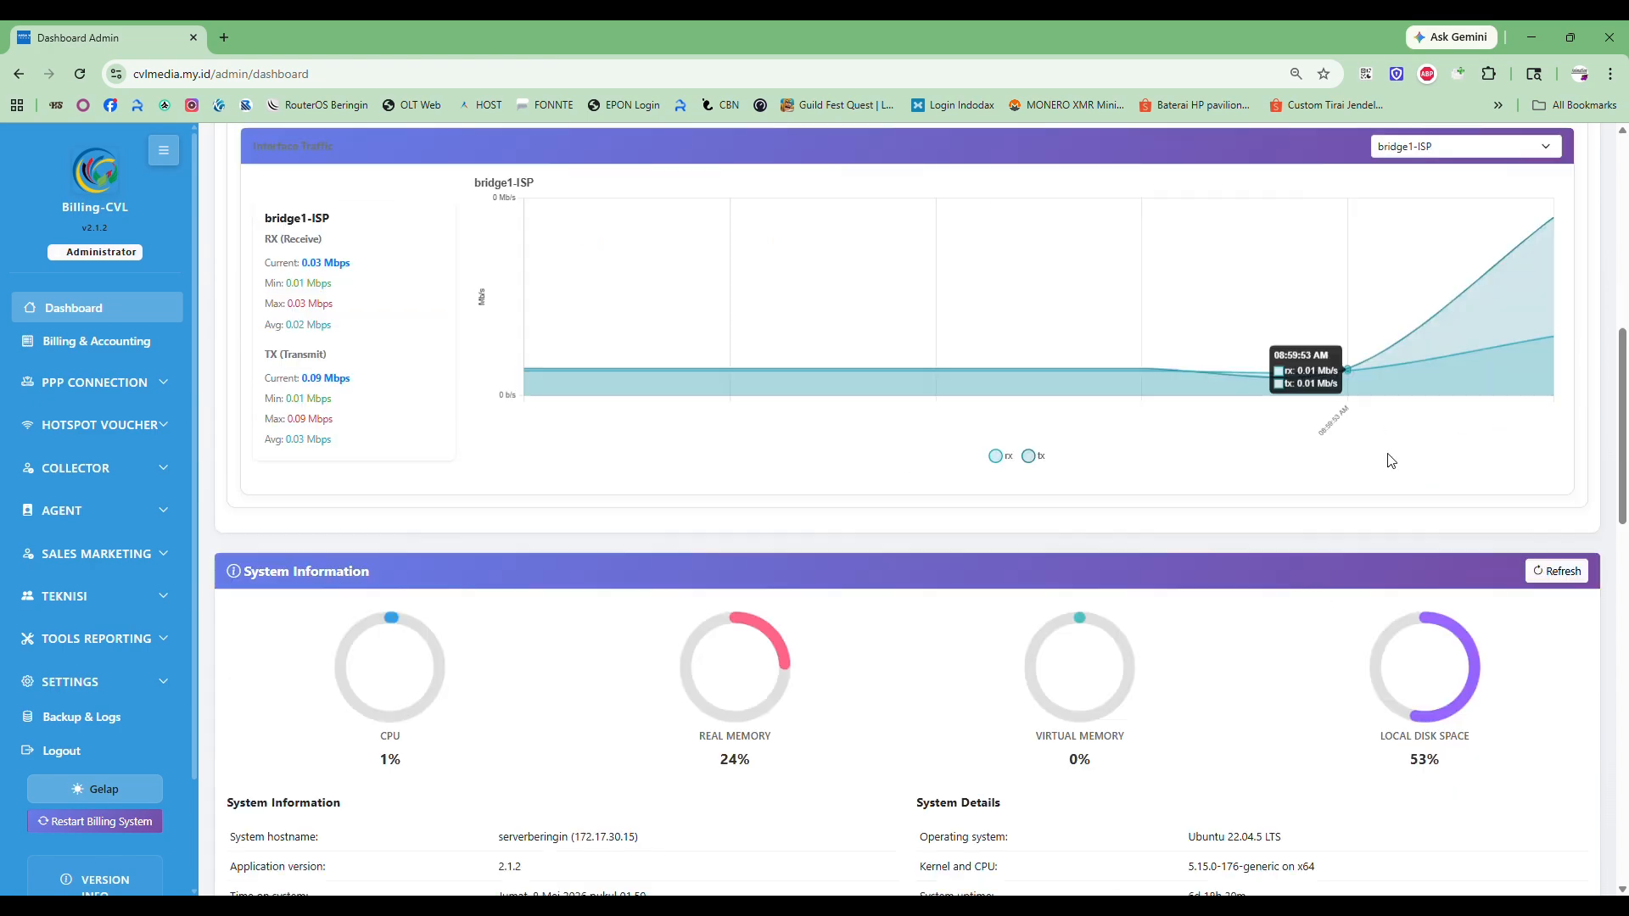
left_click_drag(373, 402, 237, 404)
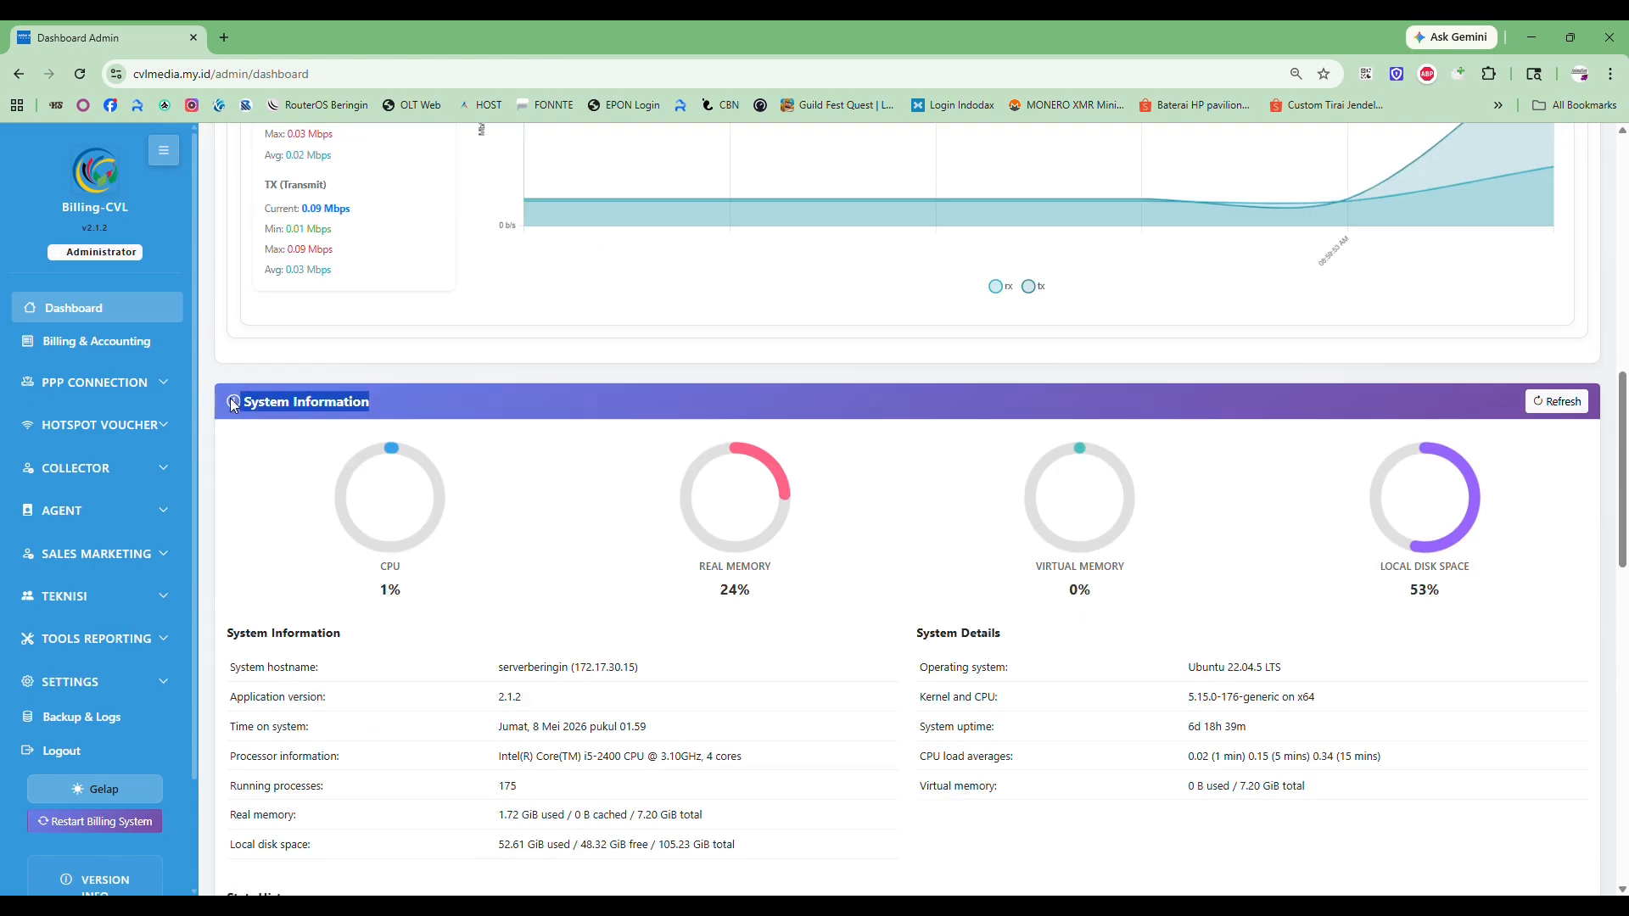
scroll(347, 566, "down", 2)
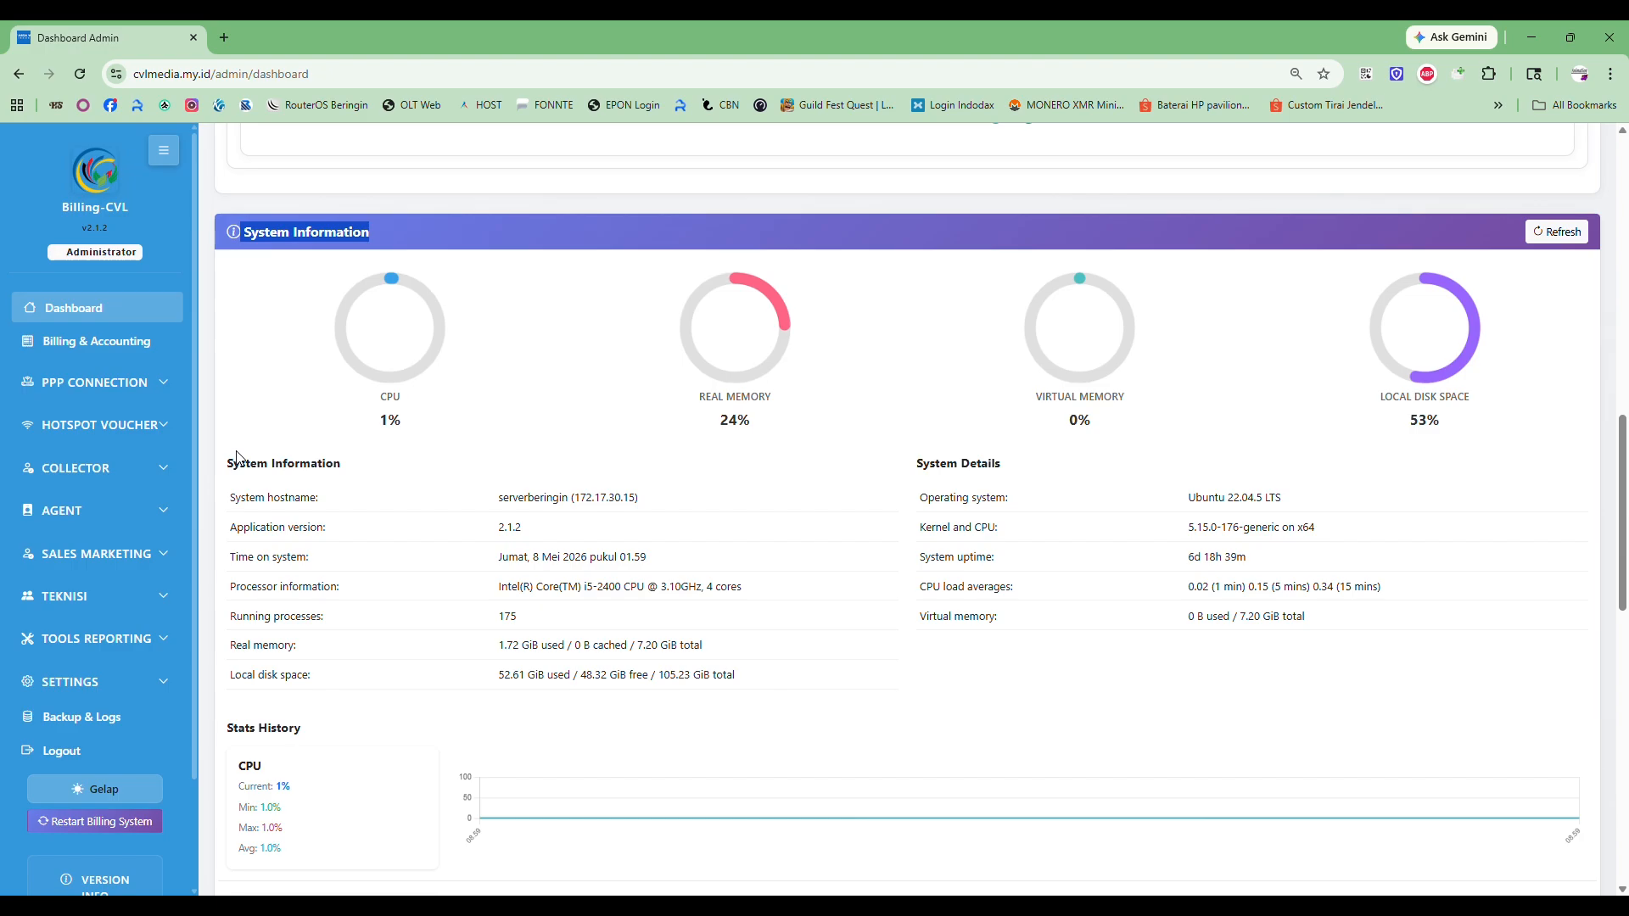
left_click_drag(509, 601, 746, 604)
left_click_drag(955, 497, 1385, 705)
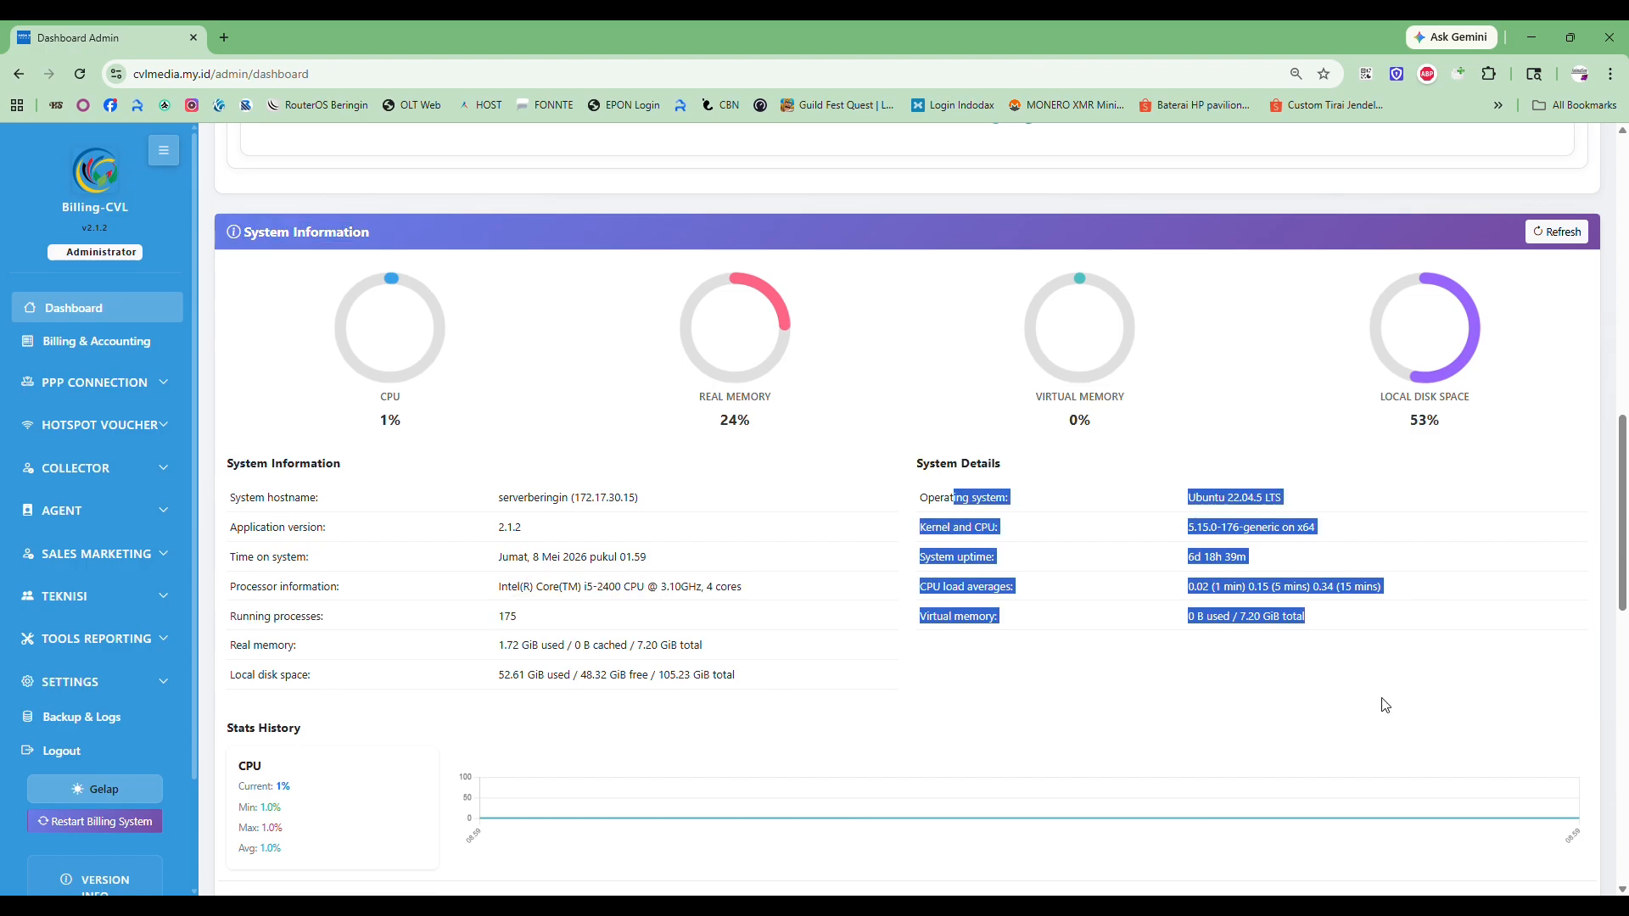
left_click(1384, 705)
Review the Stats History graphs, Network Interfaces and Disk Usage tables, and return to the dashboard overview
scroll(717, 851, "down", 7)
scroll(349, 705, "up", 3)
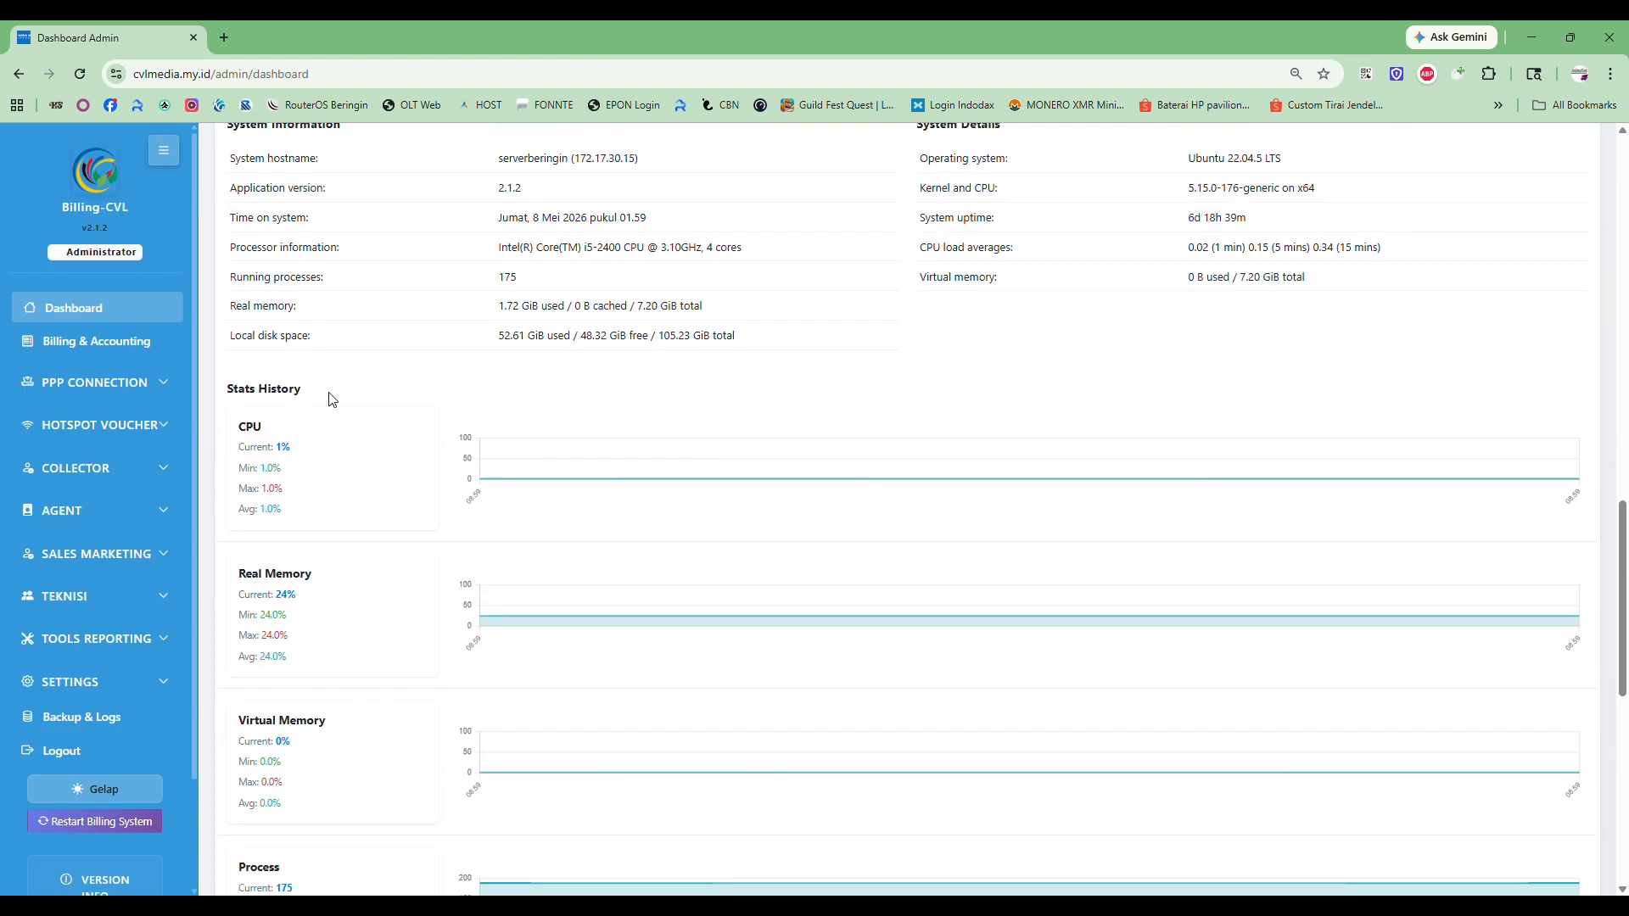
scroll(266, 420, "down", 7)
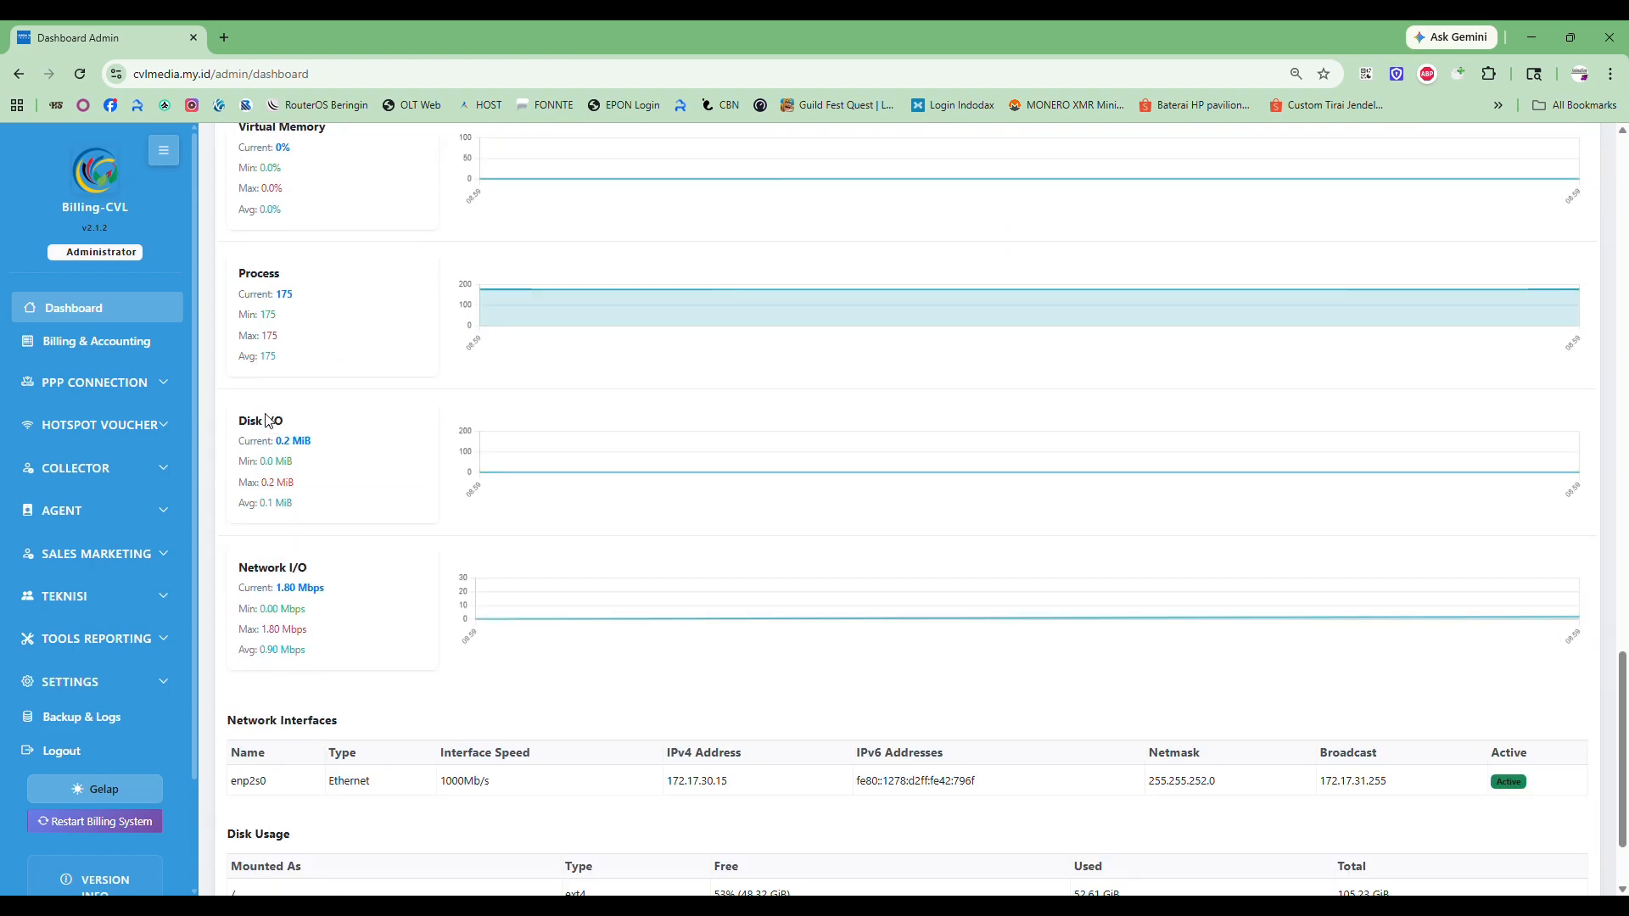
scroll(266, 419, "down", 2)
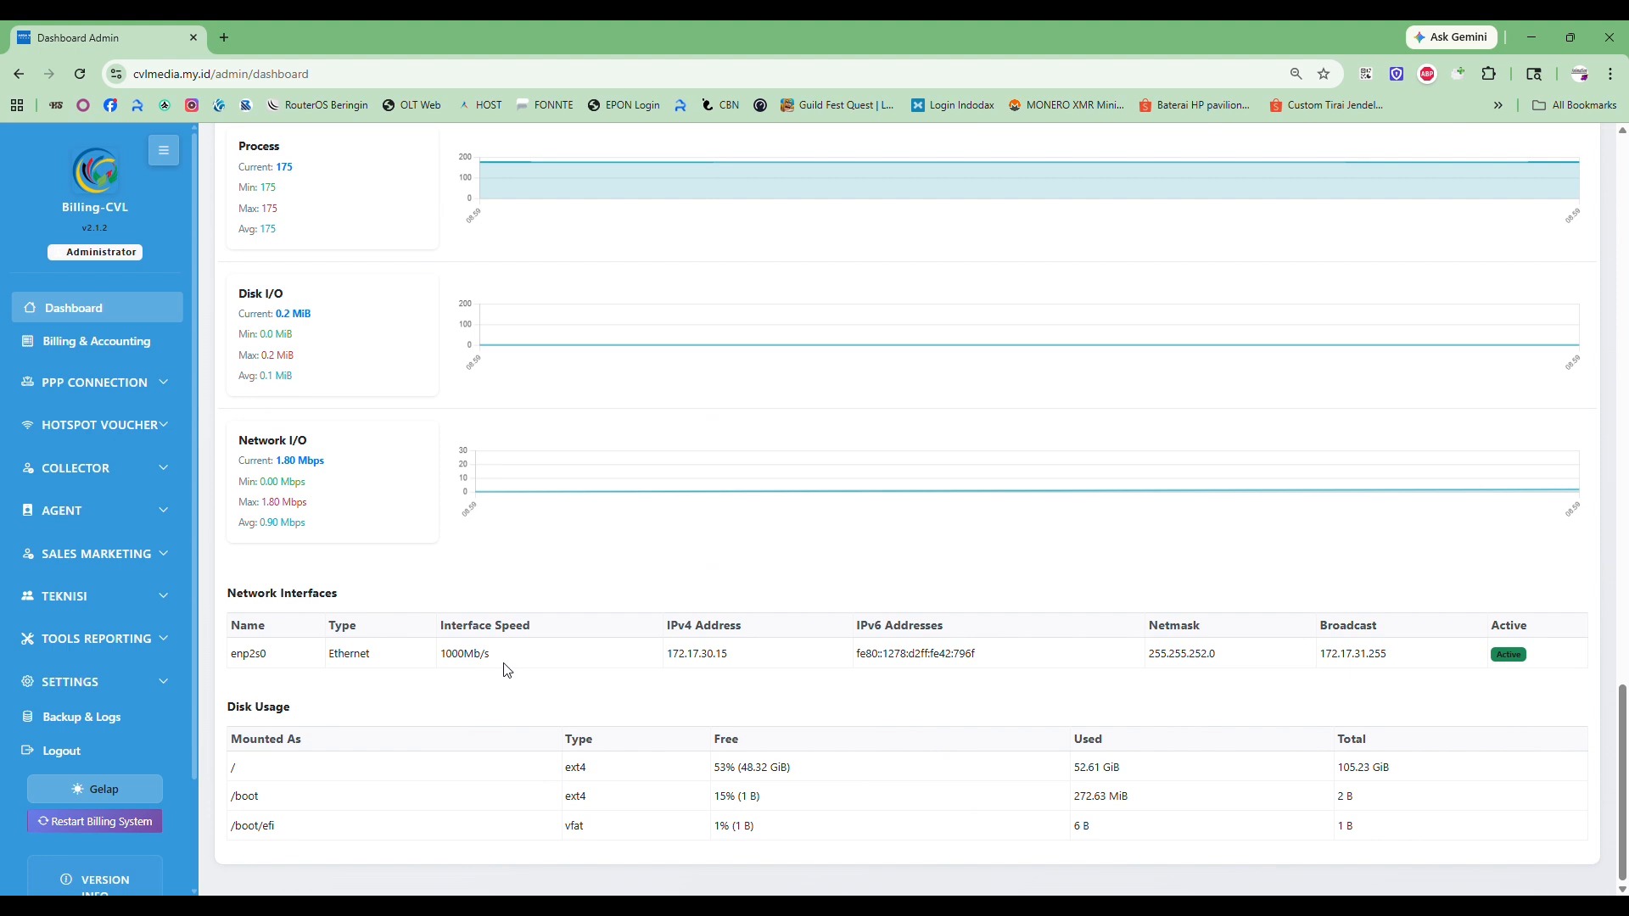
left_click_drag(666, 651, 775, 654)
scroll(338, 683, "up", 20)
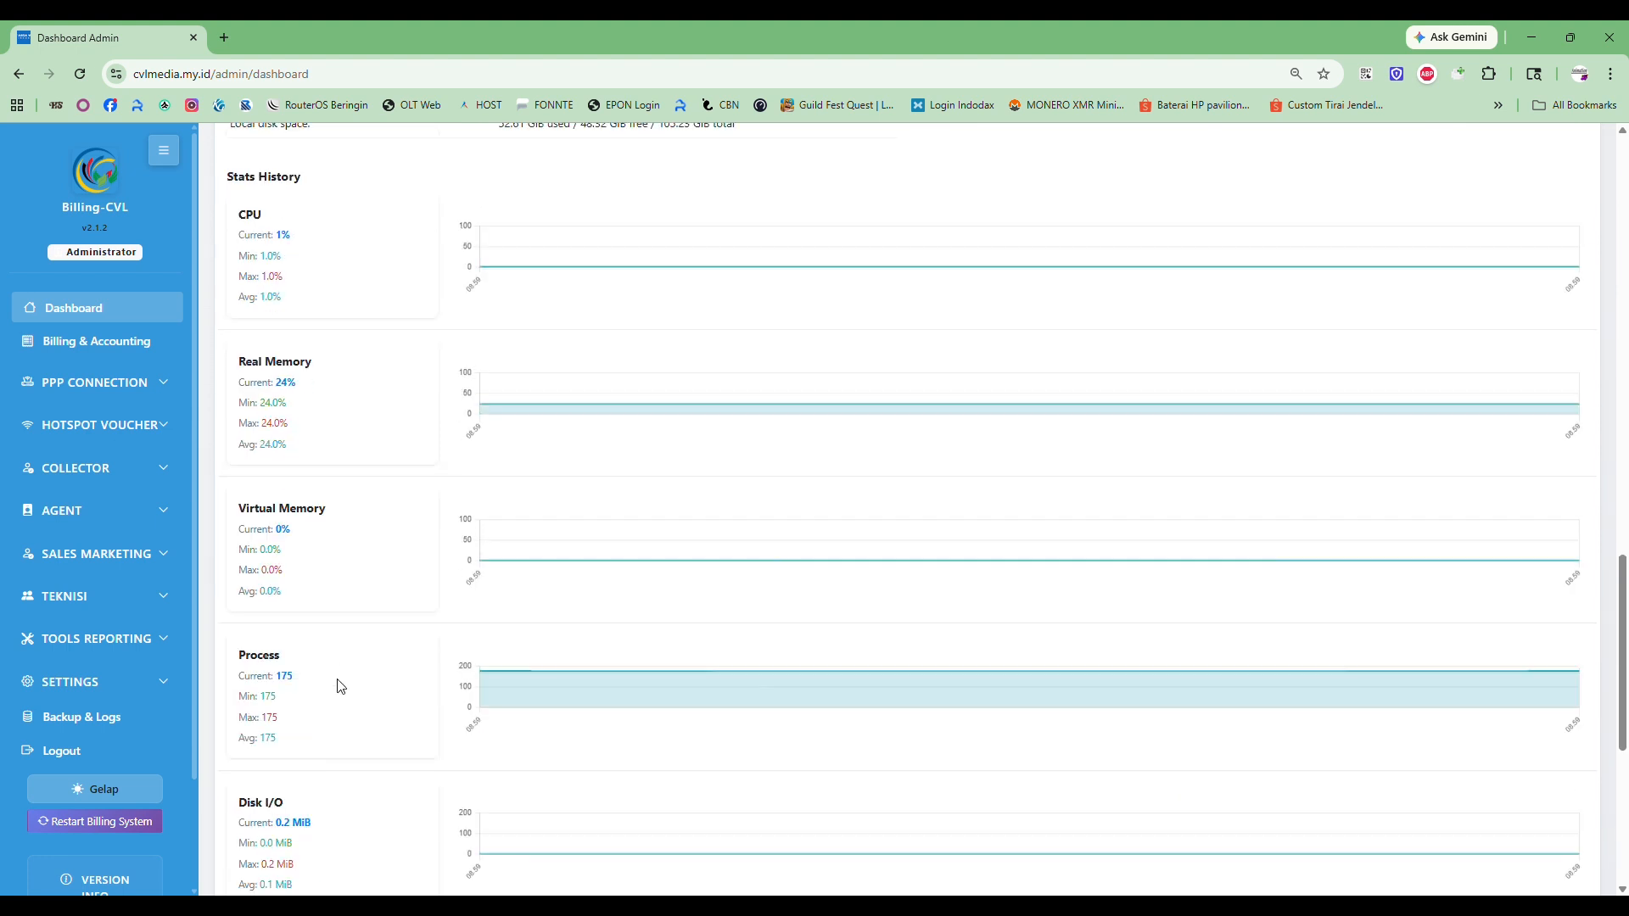
scroll(338, 686, "up", 3)
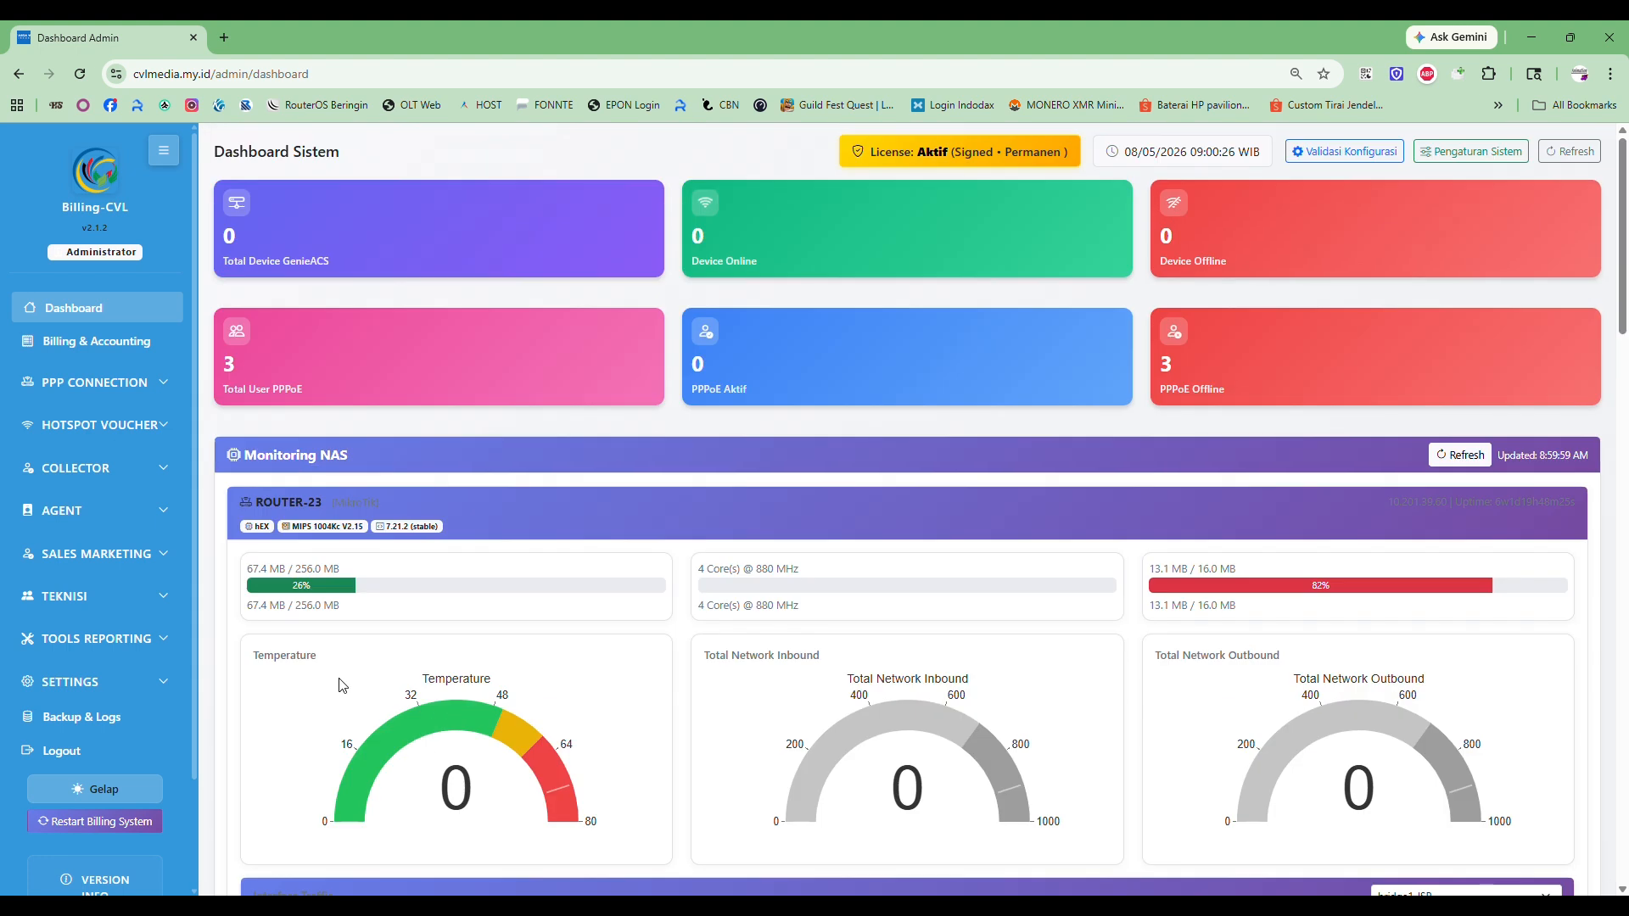